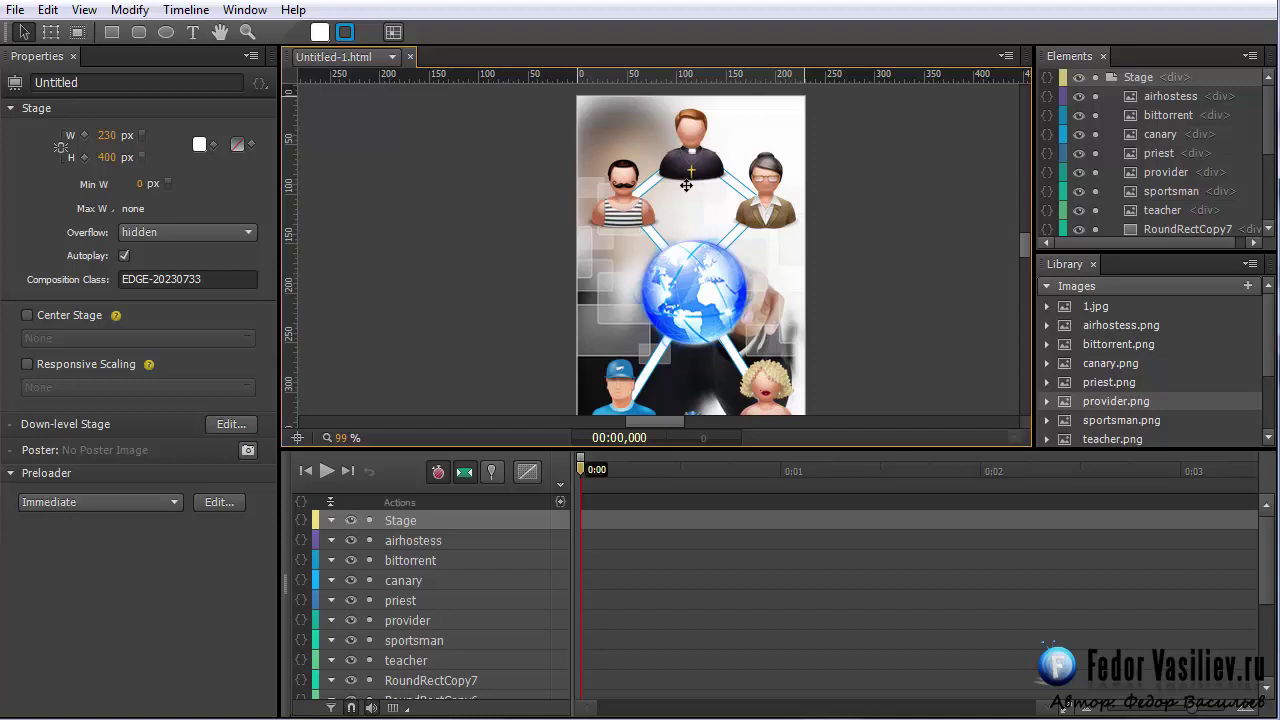
Step: Scale the bittorrent globe to 0% with the playhead at 0:00,080
{"action": "left_click", "coordinate": [679, 289]}
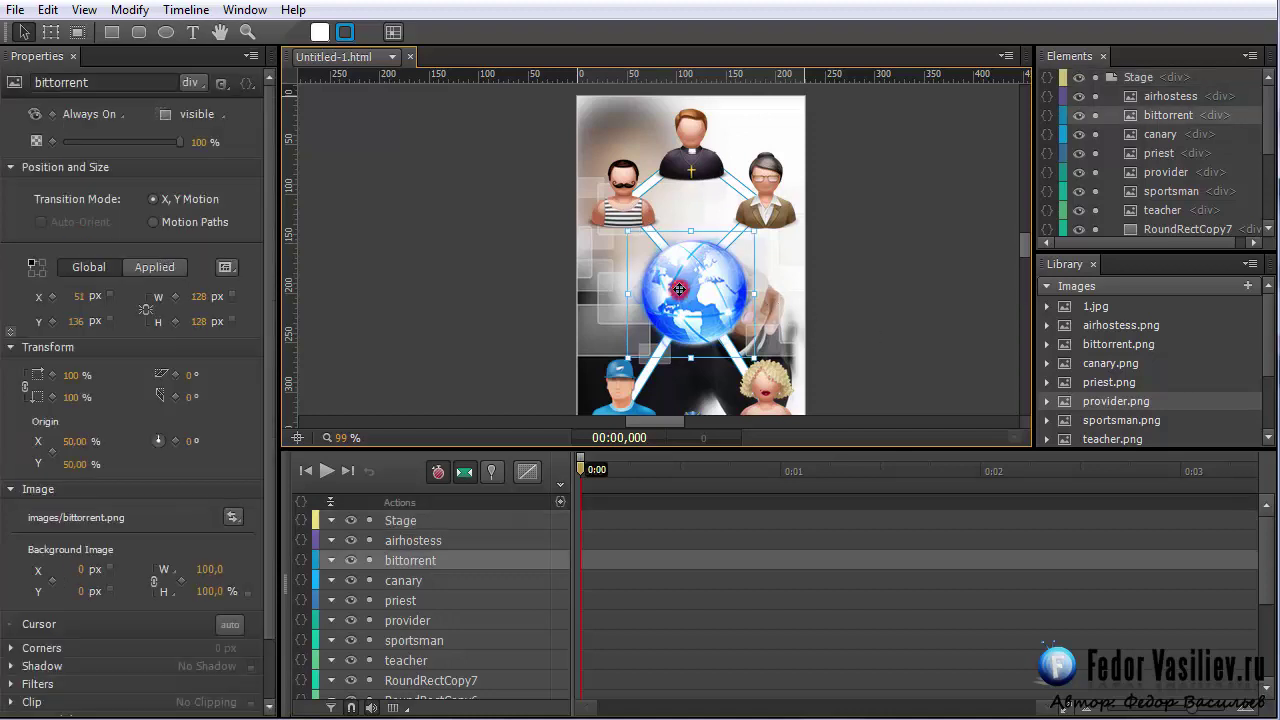
{"action": "left_click", "coordinate": [585, 531]}
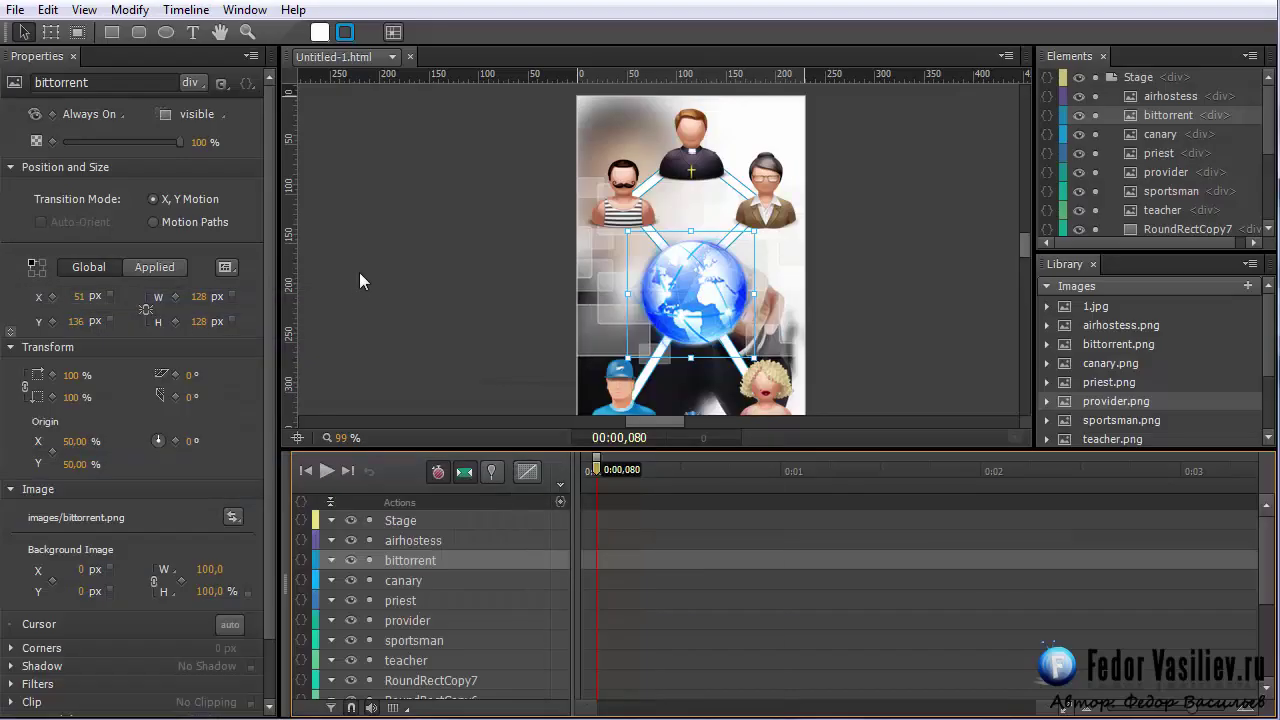
{"action": "left_click", "coordinate": [70, 378]}
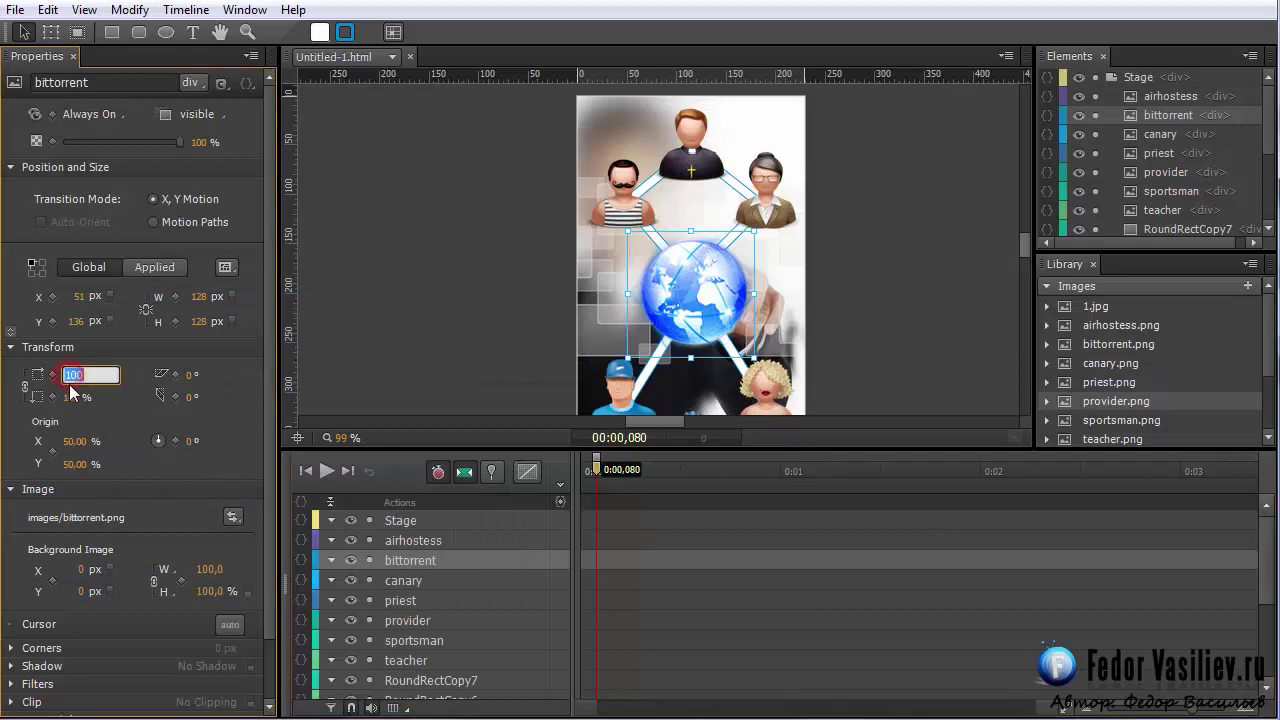
{"action": "type", "text": "0"}
{"action": "key", "text": "Return"}
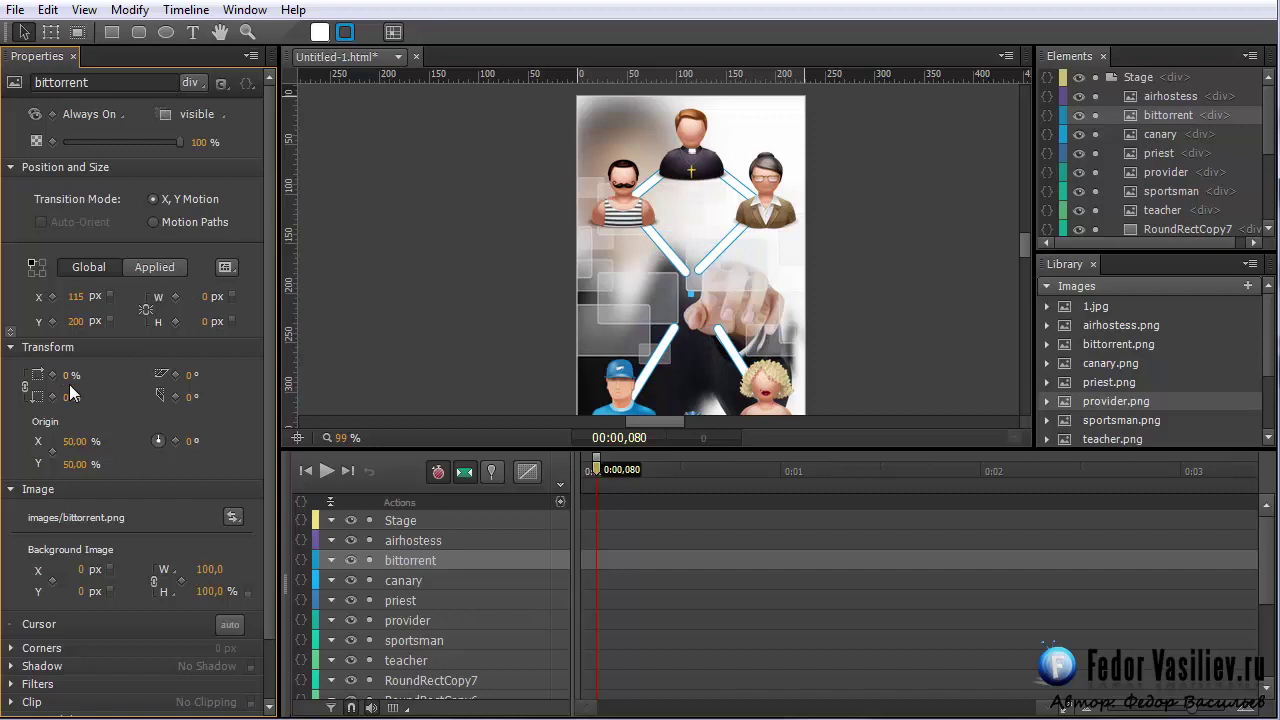
Step: Pin the globe's start state at 0:00,080, scale it to 100% at 0:00,750, and play the animation from the beginning
{"action": "left_click", "coordinate": [491, 477]}
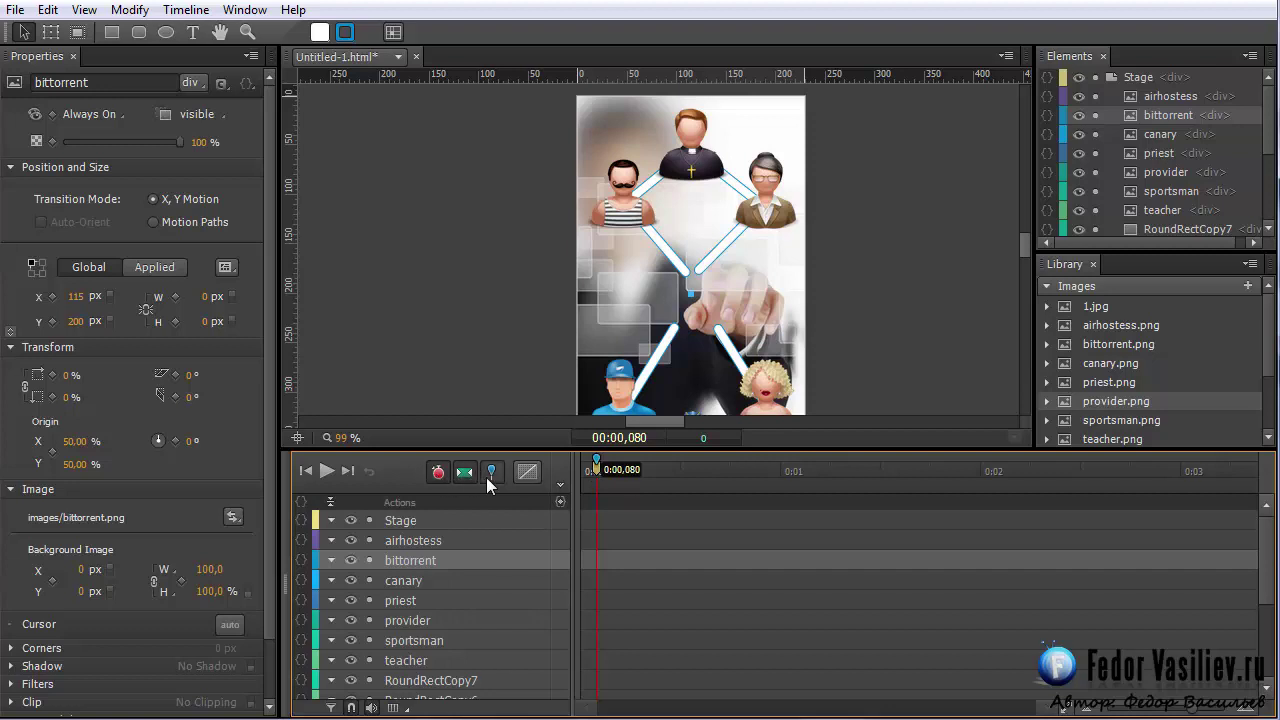
{"action": "left_click_drag", "start_coordinate": [589, 477], "coordinate": [735, 487]}
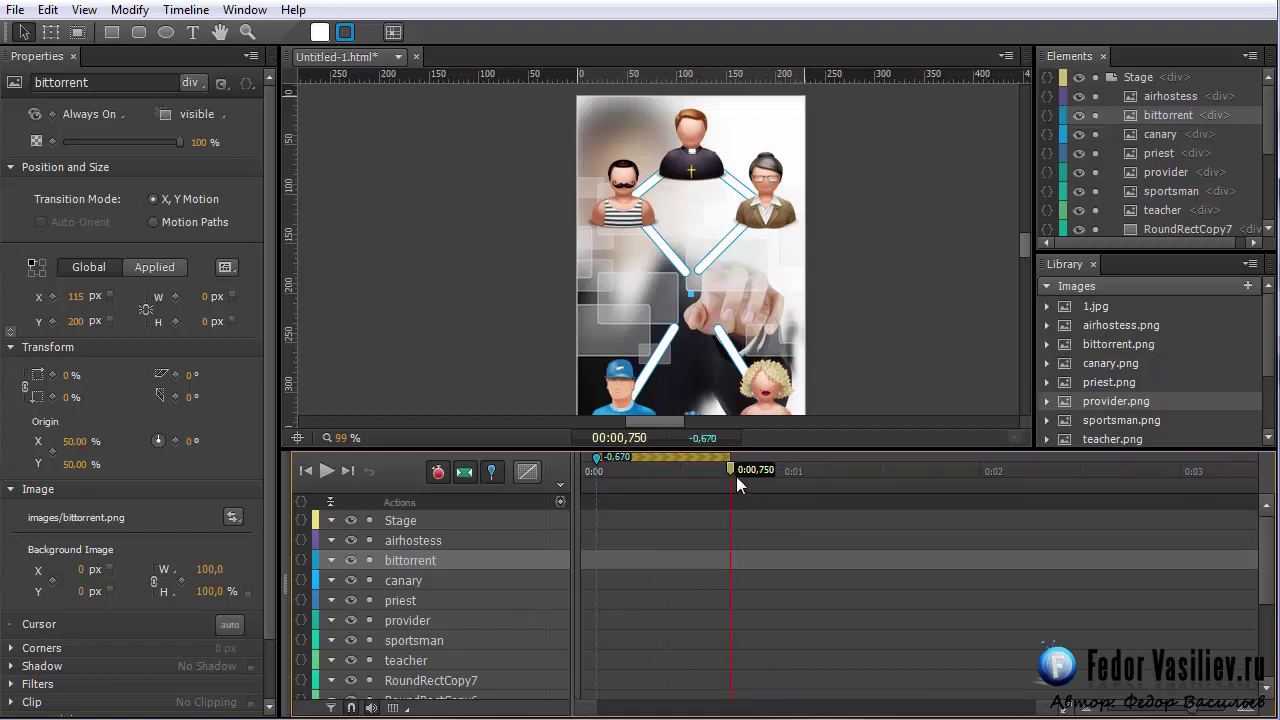
{"action": "left_click", "coordinate": [70, 376]}
{"action": "type", "text": "100"}
{"action": "key", "text": "Return"}
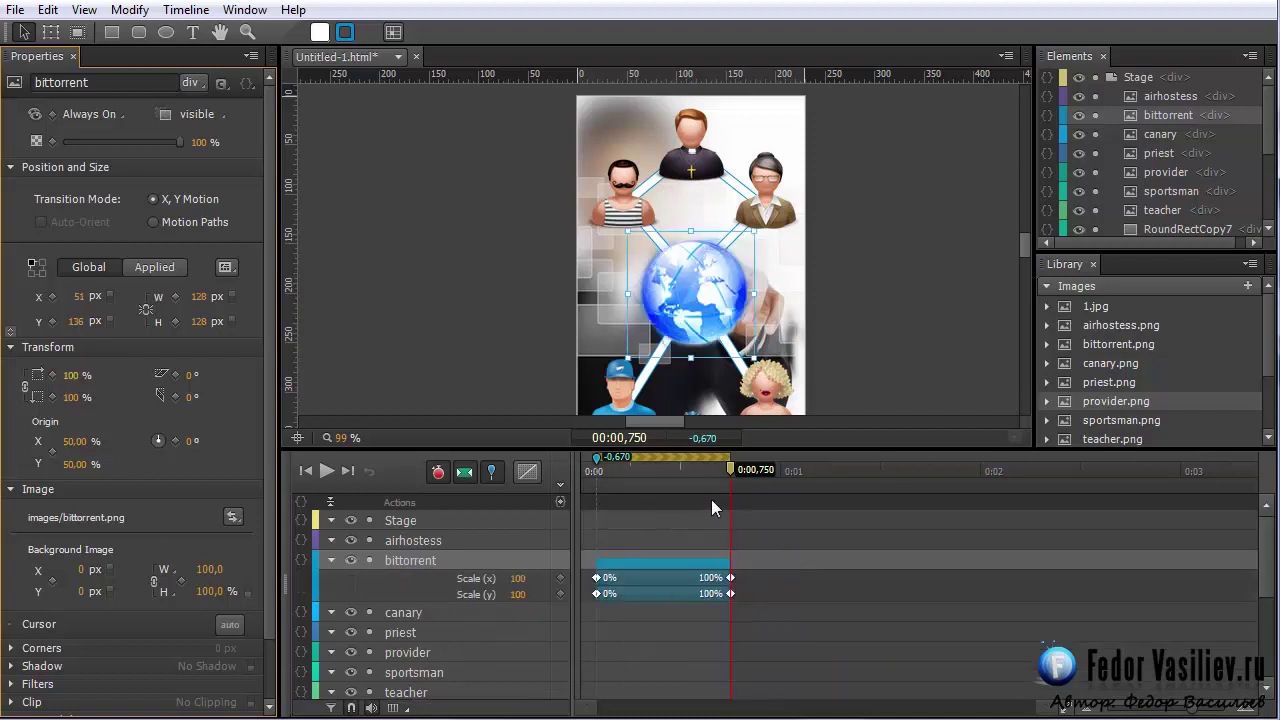
{"action": "left_click", "coordinate": [583, 468]}
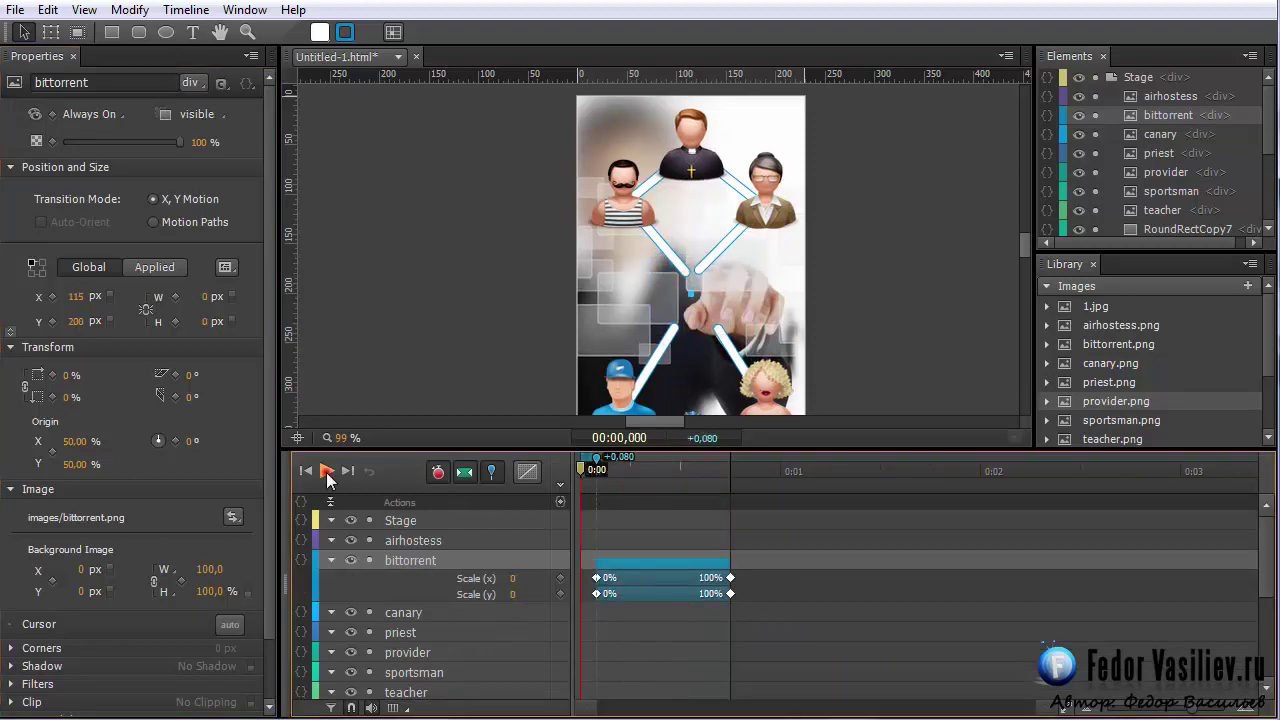
{"action": "left_click", "coordinate": [327, 471]}
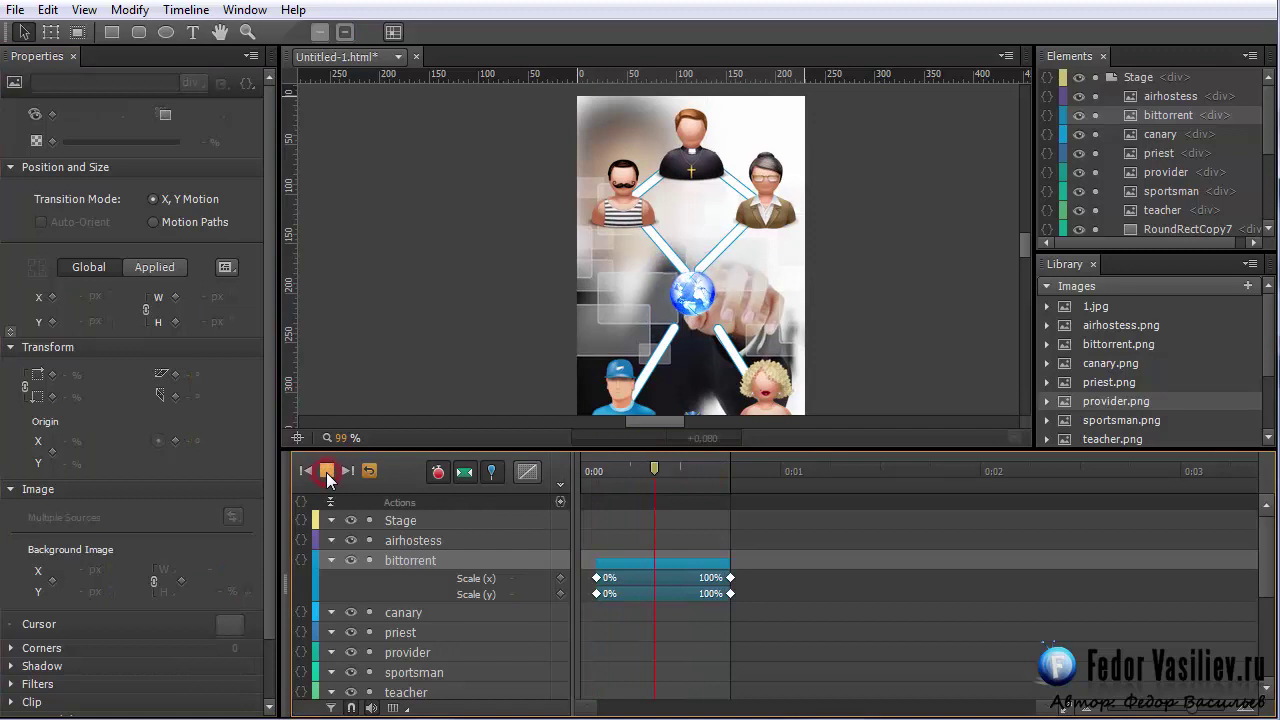
Step: Apply Ease In Out Elastic easing to the globe's scale transition and play it back
{"action": "left_click", "coordinate": [659, 563]}
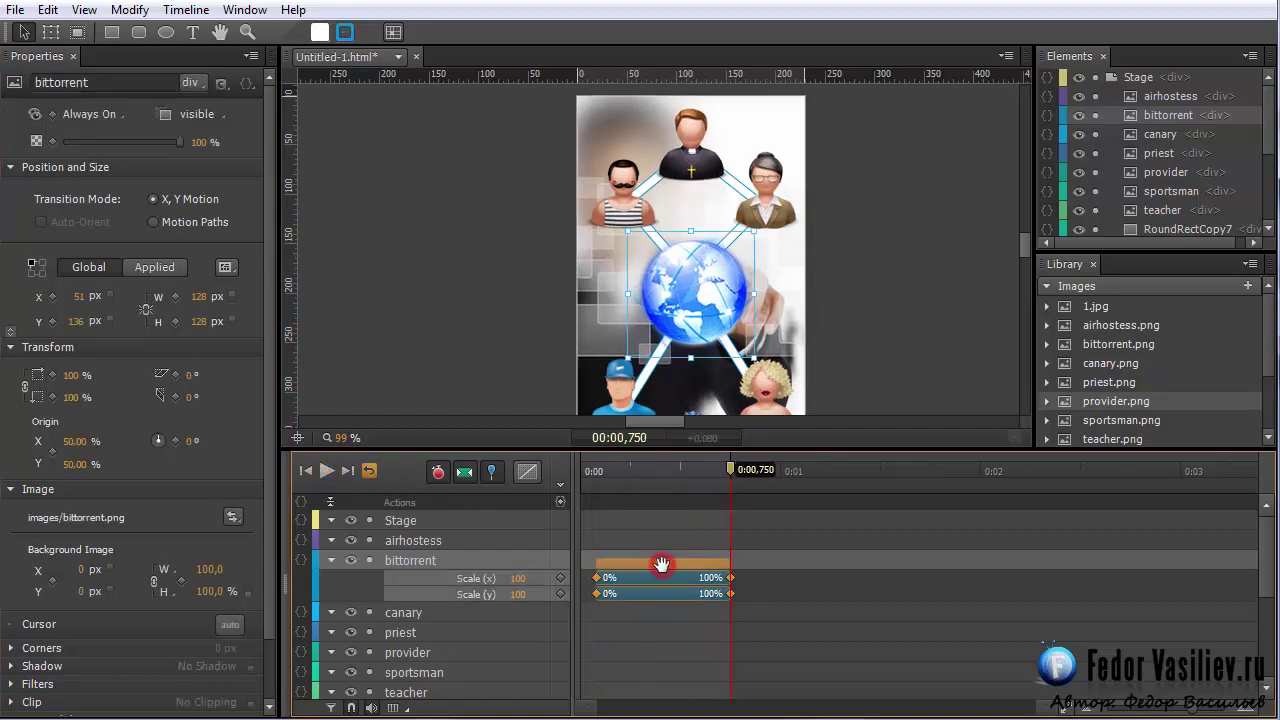
{"action": "left_click", "coordinate": [527, 471]}
{"action": "left_click", "coordinate": [555, 549]}
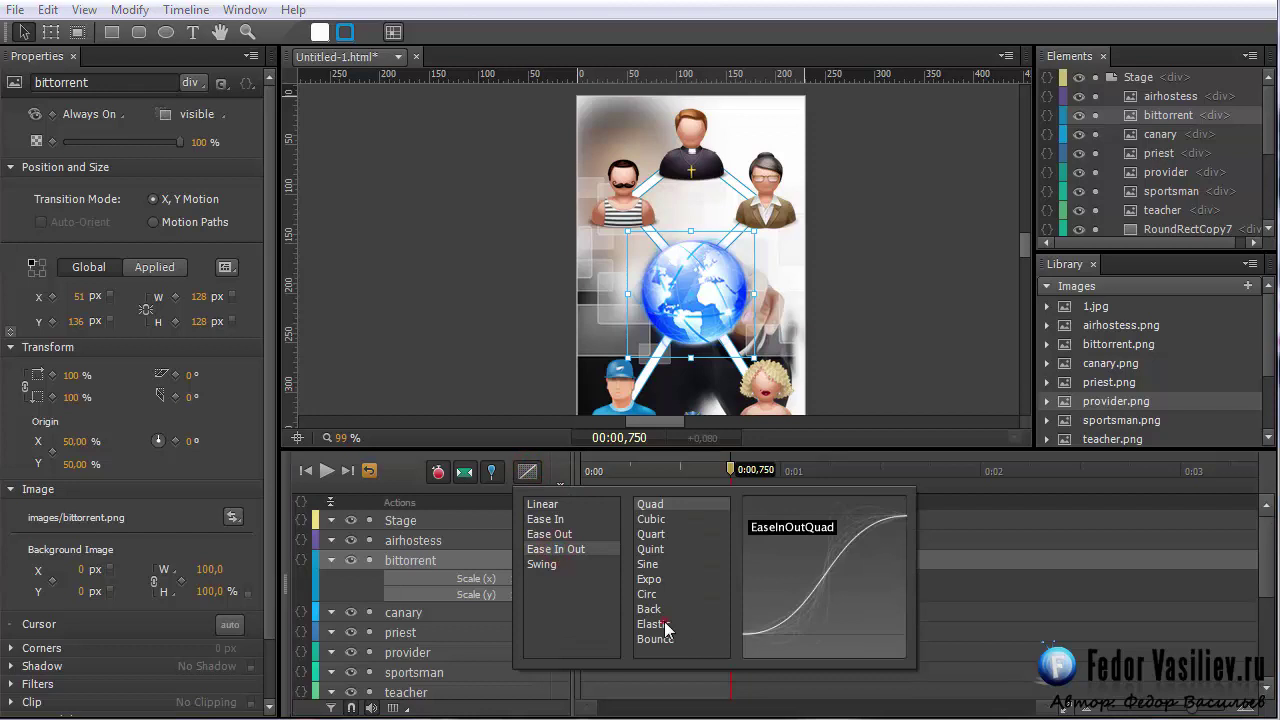
{"action": "left_click", "coordinate": [649, 609]}
{"action": "left_click_drag", "start_coordinate": [640, 470], "coordinate": [595, 484]}
{"action": "left_click", "coordinate": [326, 471]}
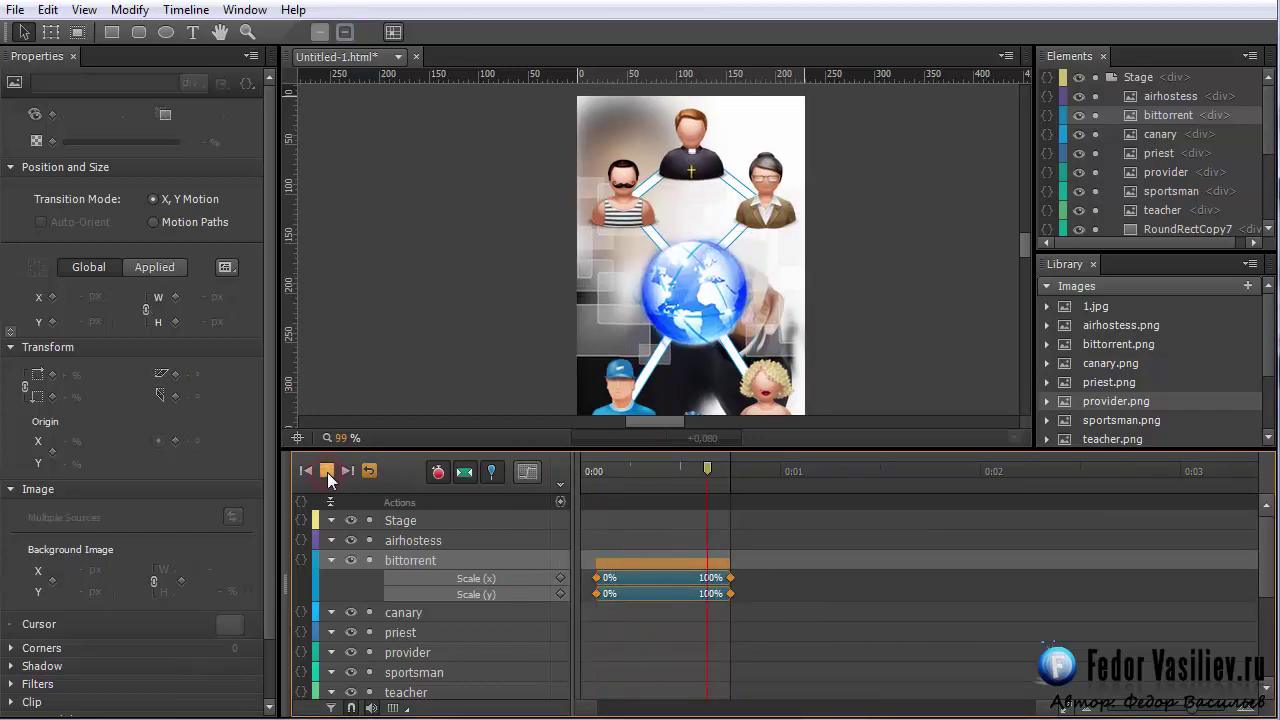
{"action": "mouse_move", "coordinate": [733, 474]}
{"action": "left_mouse_down"}
{"action": "mouse_move", "coordinate": [680, 472]}
{"action": "mouse_move", "coordinate": [733, 474]}
{"action": "mouse_move", "coordinate": [680, 494]}
{"action": "mouse_move", "coordinate": [733, 503]}
{"action": "mouse_move", "coordinate": [731, 481]}
{"action": "left_mouse_up"}
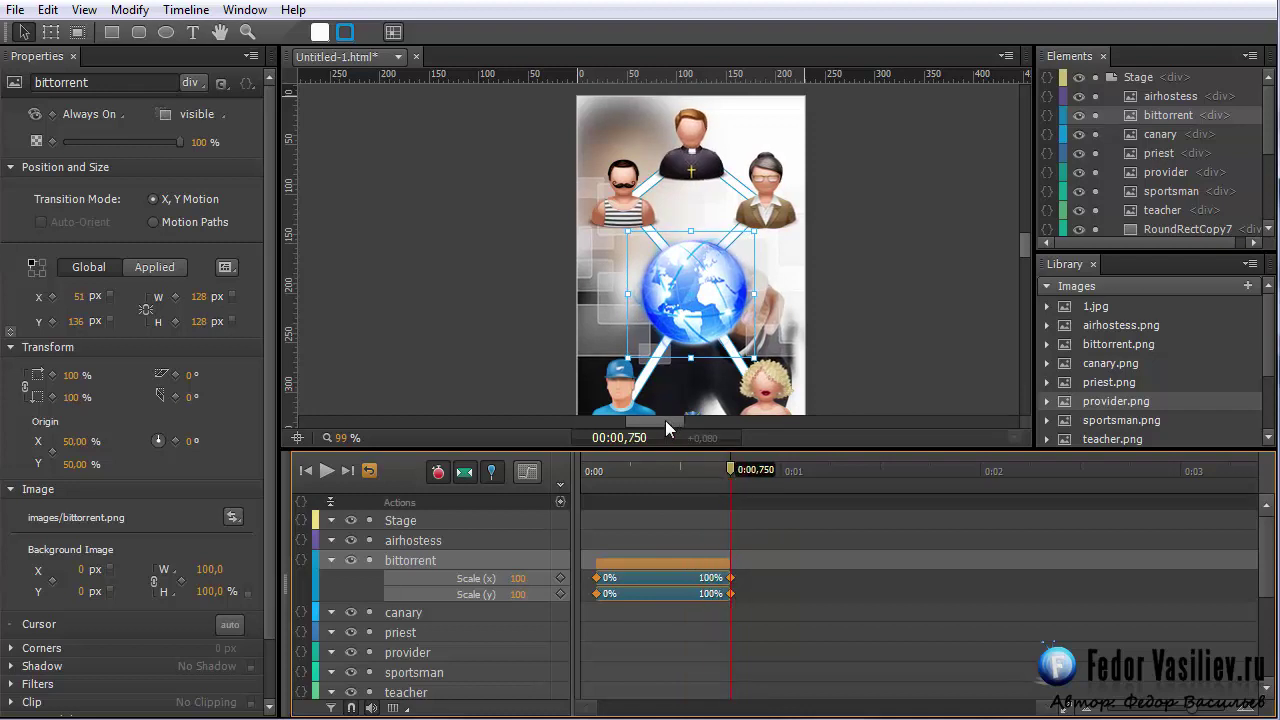
Step: Lock the bittorrent globe and the _1 background image against selection
{"action": "left_click_drag", "start_coordinate": [1021, 248], "coordinate": [1023, 243]}
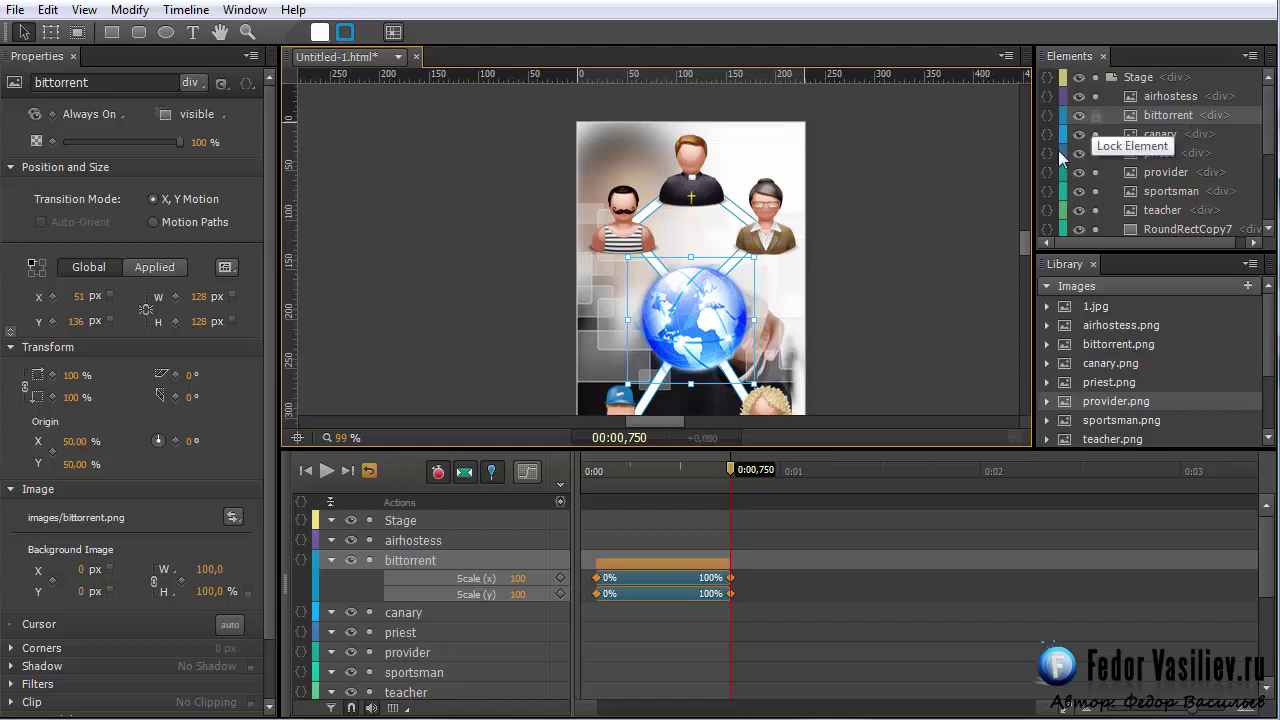
{"action": "left_click", "coordinate": [369, 561]}
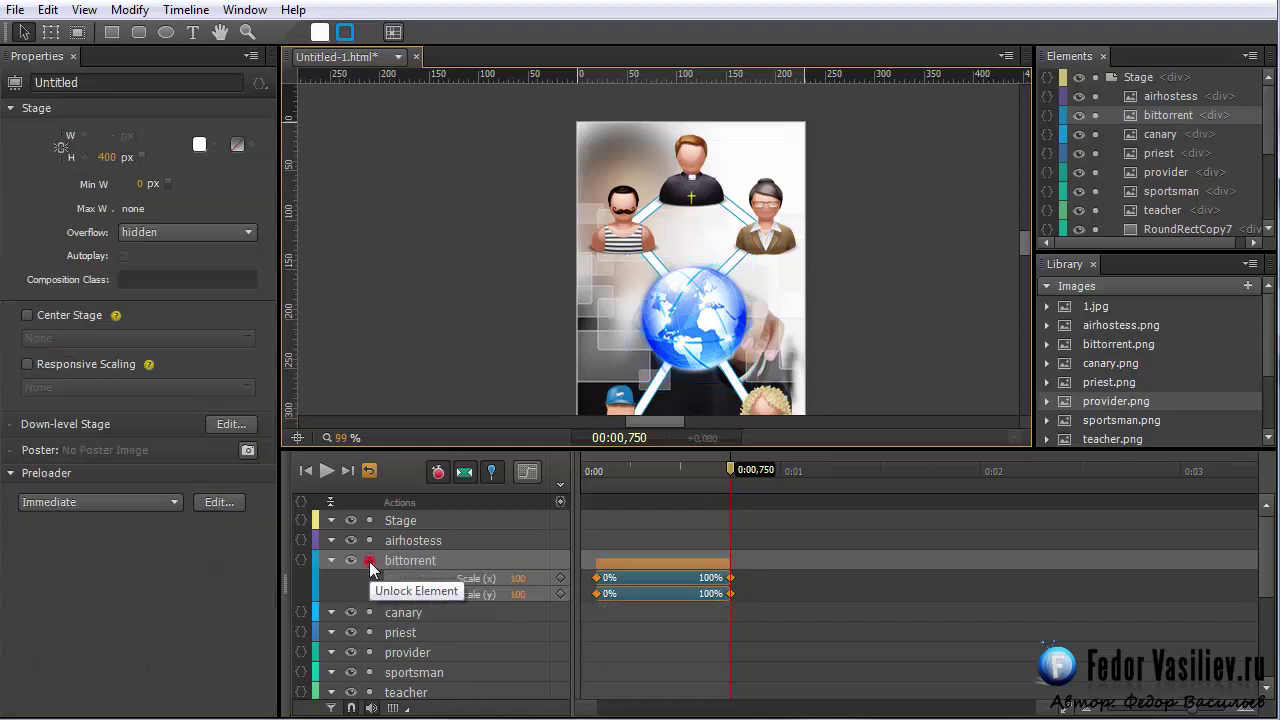
{"action": "left_click", "coordinate": [683, 303]}
{"action": "left_click", "coordinate": [709, 328]}
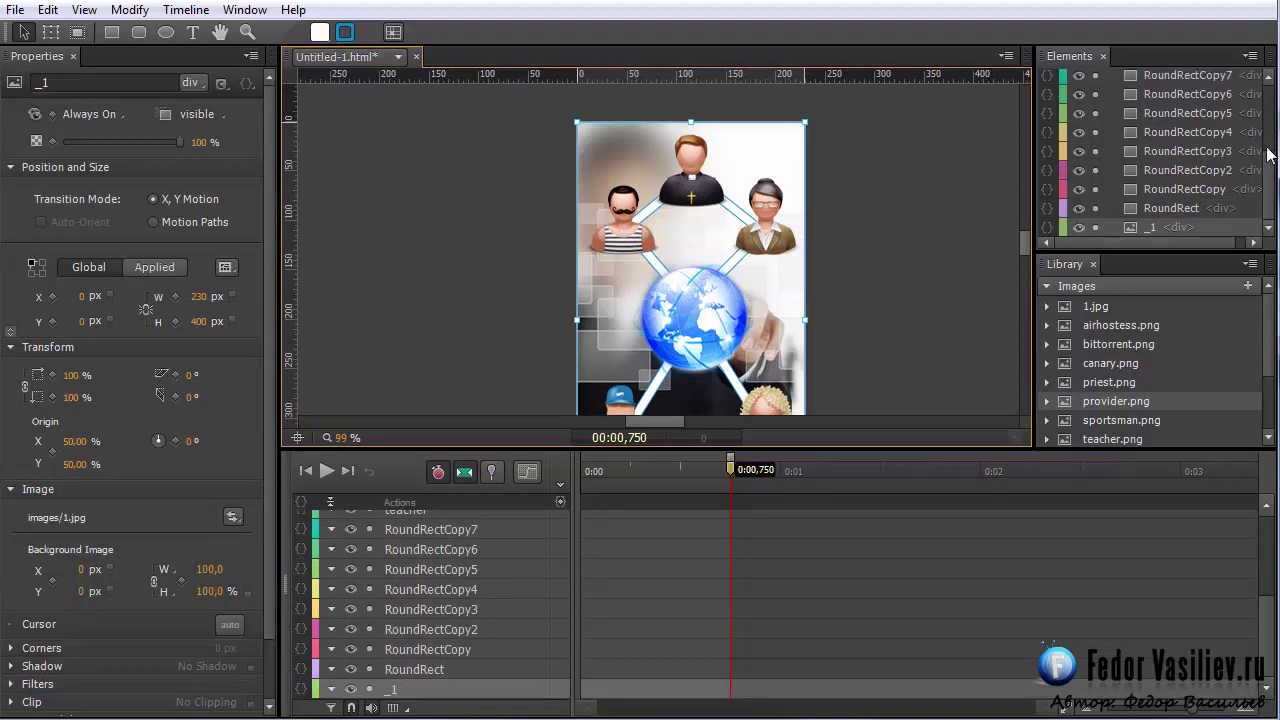
{"action": "left_click", "coordinate": [1268, 180]}
{"action": "left_click", "coordinate": [1096, 228]}
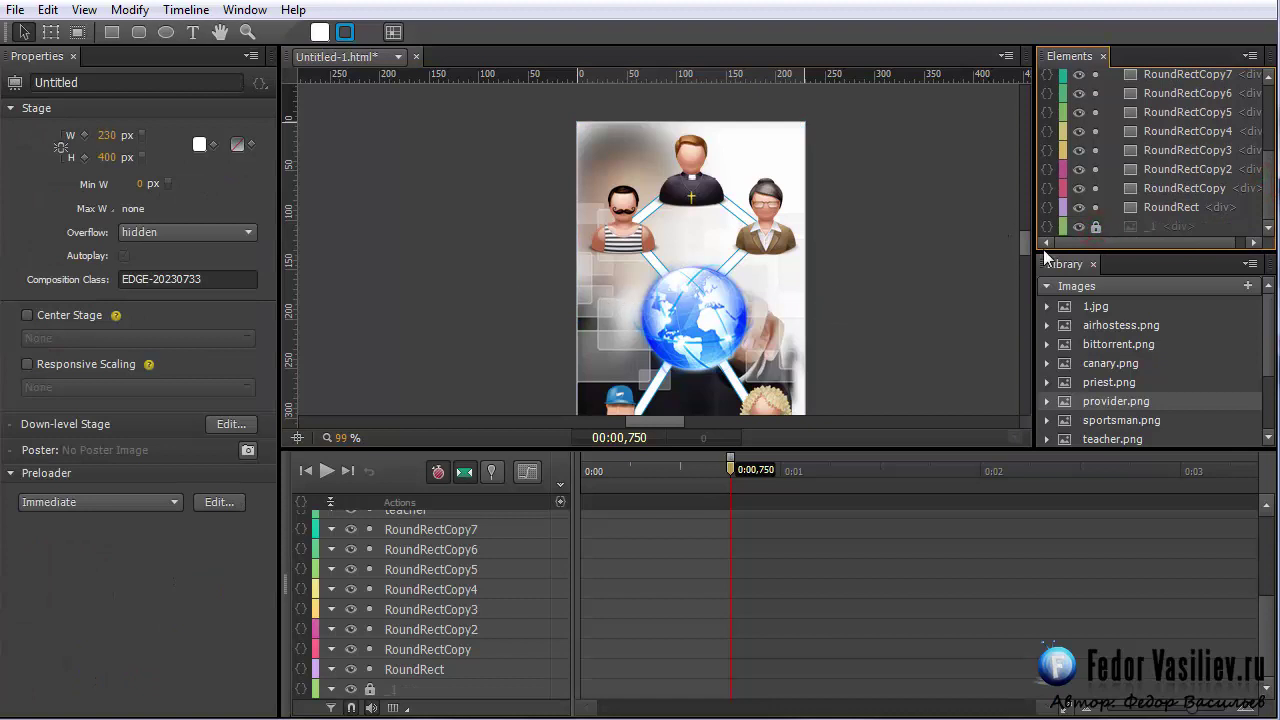
Step: Shorten the two lines running from the globe to the sportsman and teacher together to about 29 px, hiding them behind the globe
{"action": "left_click_drag", "start_coordinate": [585, 296], "coordinate": [533, 258]}
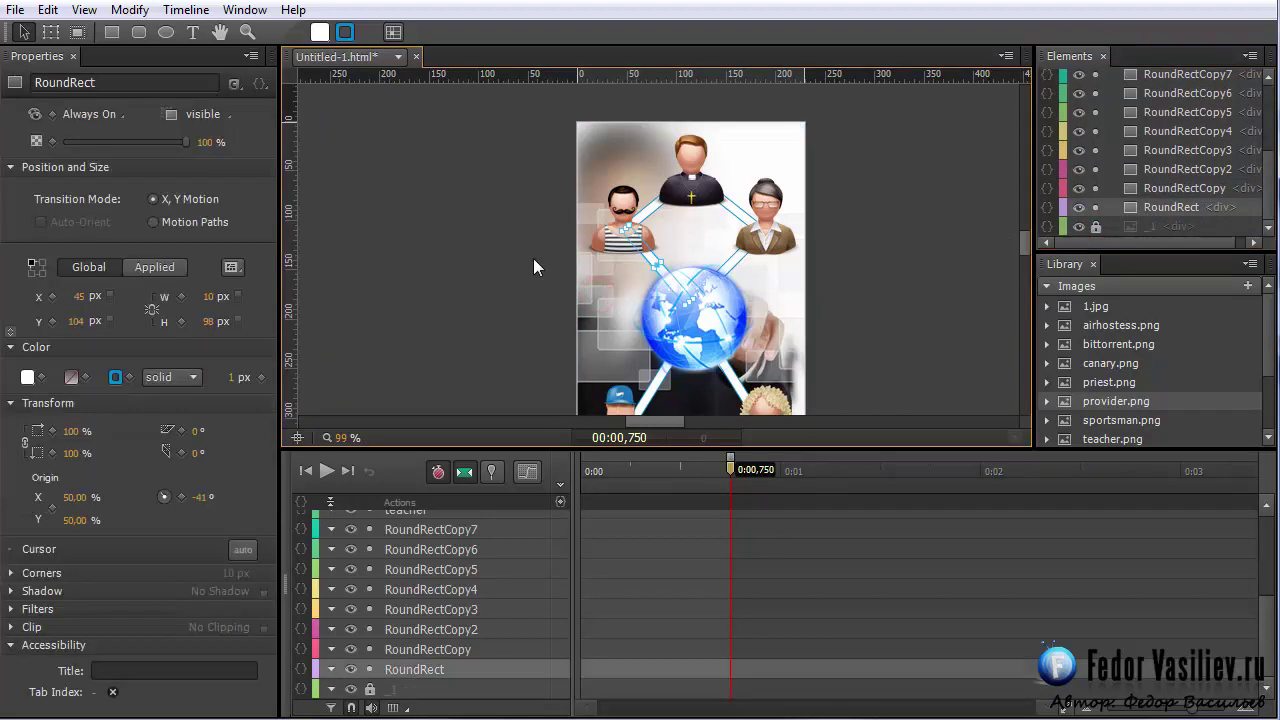
{"action": "left_click", "coordinate": [733, 262], "text": "shift"}
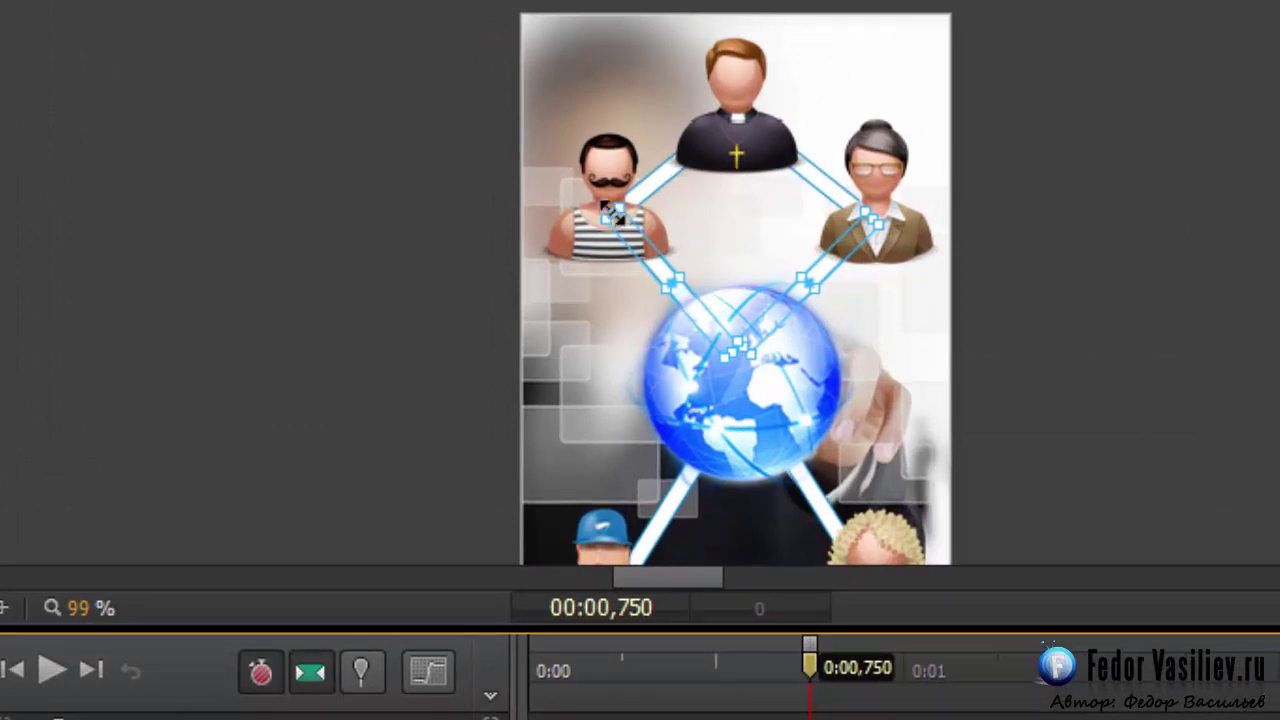
{"action": "left_click_drag", "start_coordinate": [608, 208], "coordinate": [693, 313]}
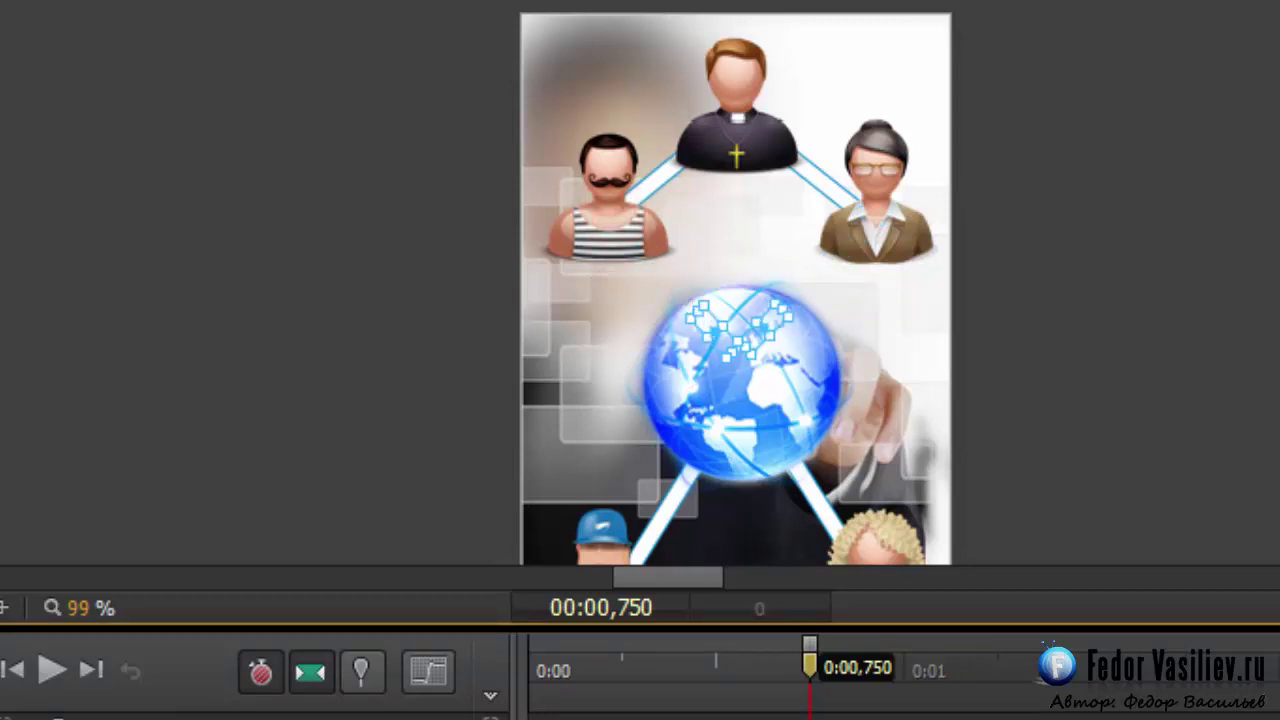
Step: Lock the teacher and sportsman images
{"action": "left_click", "coordinate": [820, 177]}
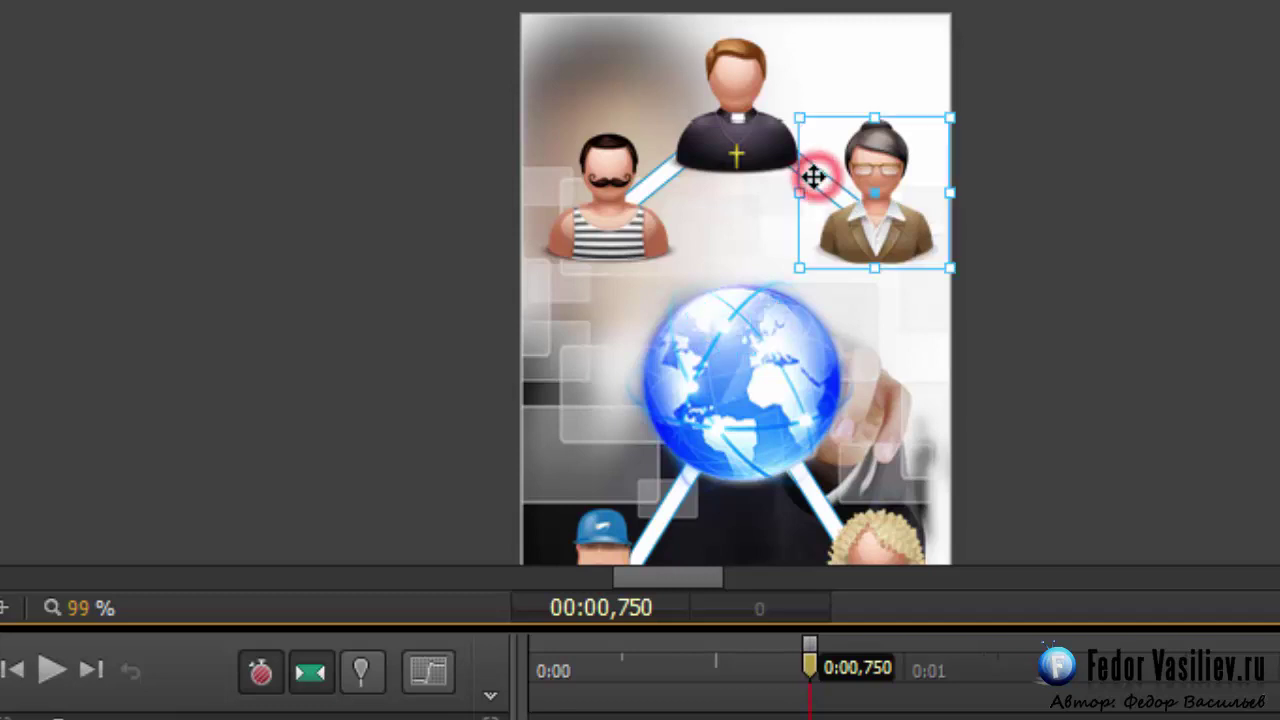
{"action": "left_click", "coordinate": [651, 186], "text": "shift"}
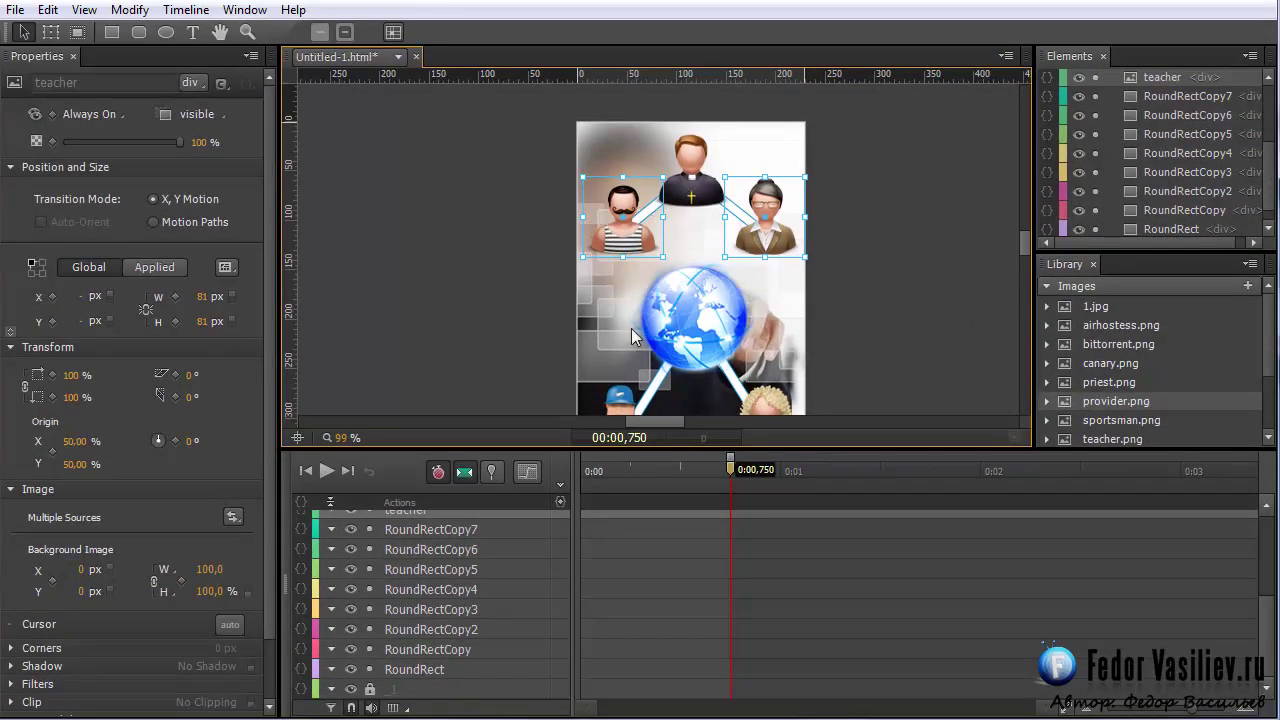
{"action": "scroll", "coordinate": [1264, 650], "scroll_direction": "up", "scroll_amount": 3}
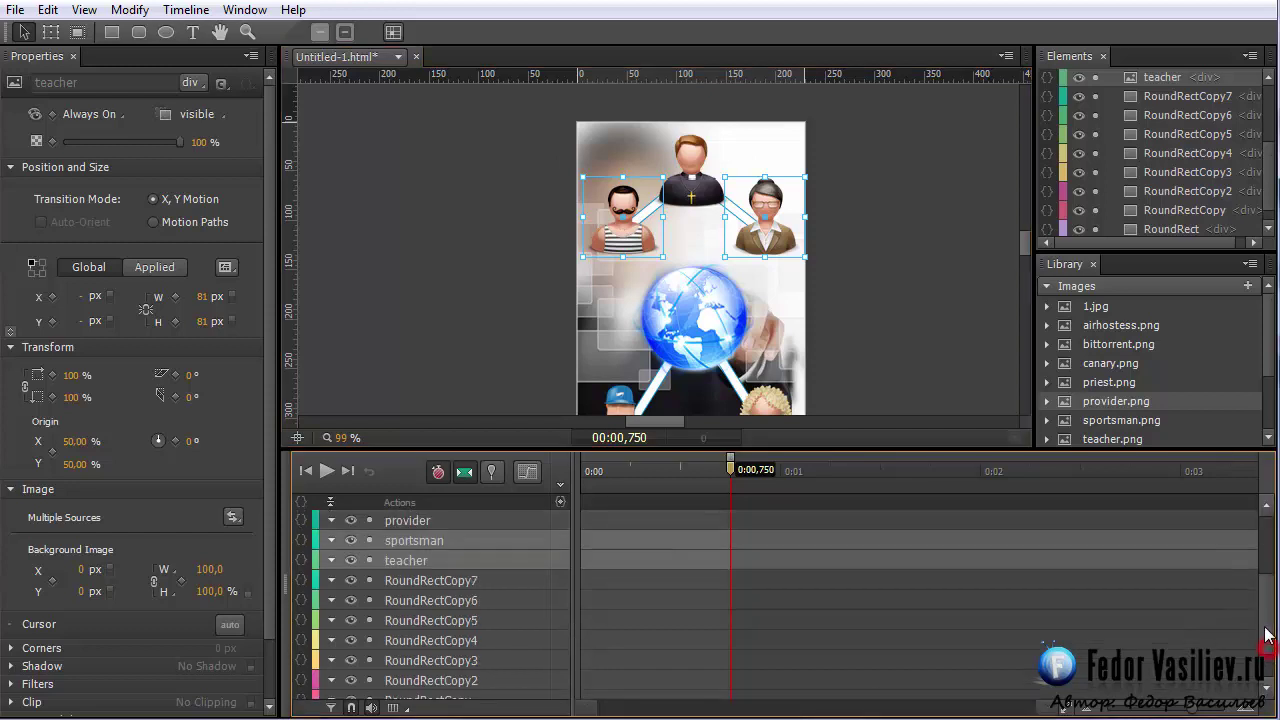
{"action": "left_click", "coordinate": [369, 574]}
{"action": "left_click", "coordinate": [369, 554]}
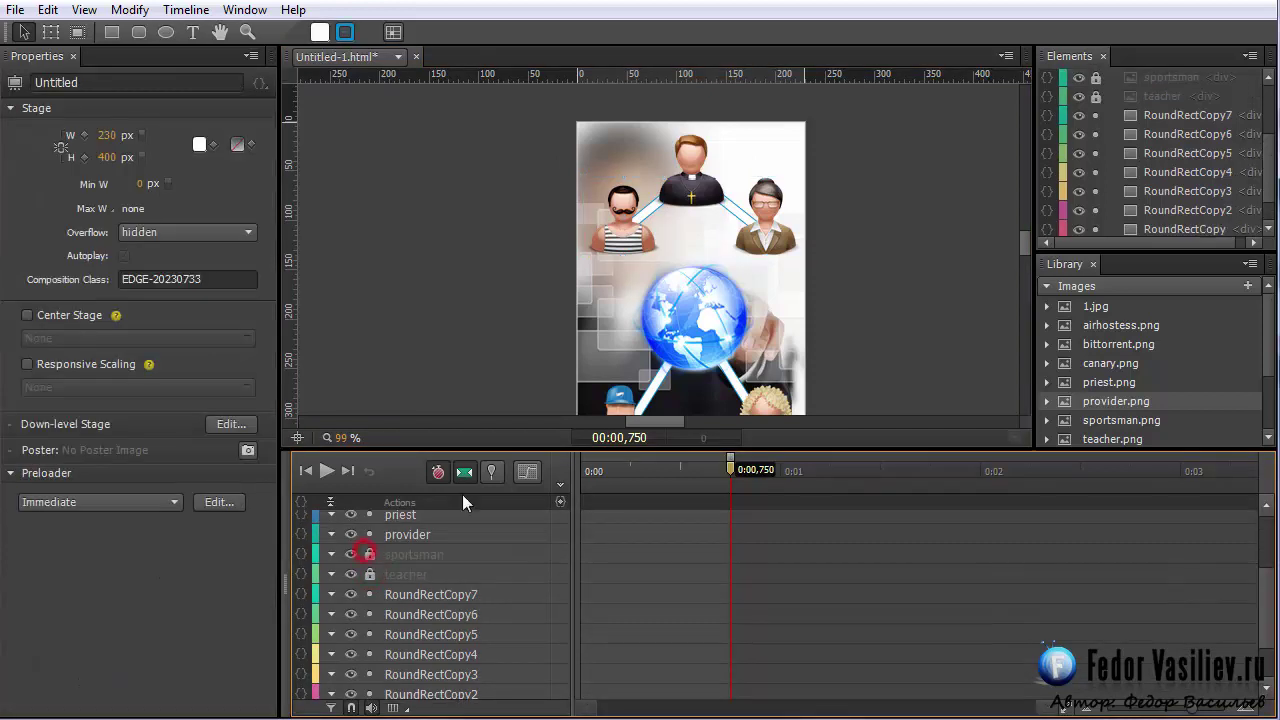
Step: Go through the connecting-line elements to identify them, and select RoundRectCopy and RoundRect together
{"action": "left_click", "coordinate": [734, 208]}
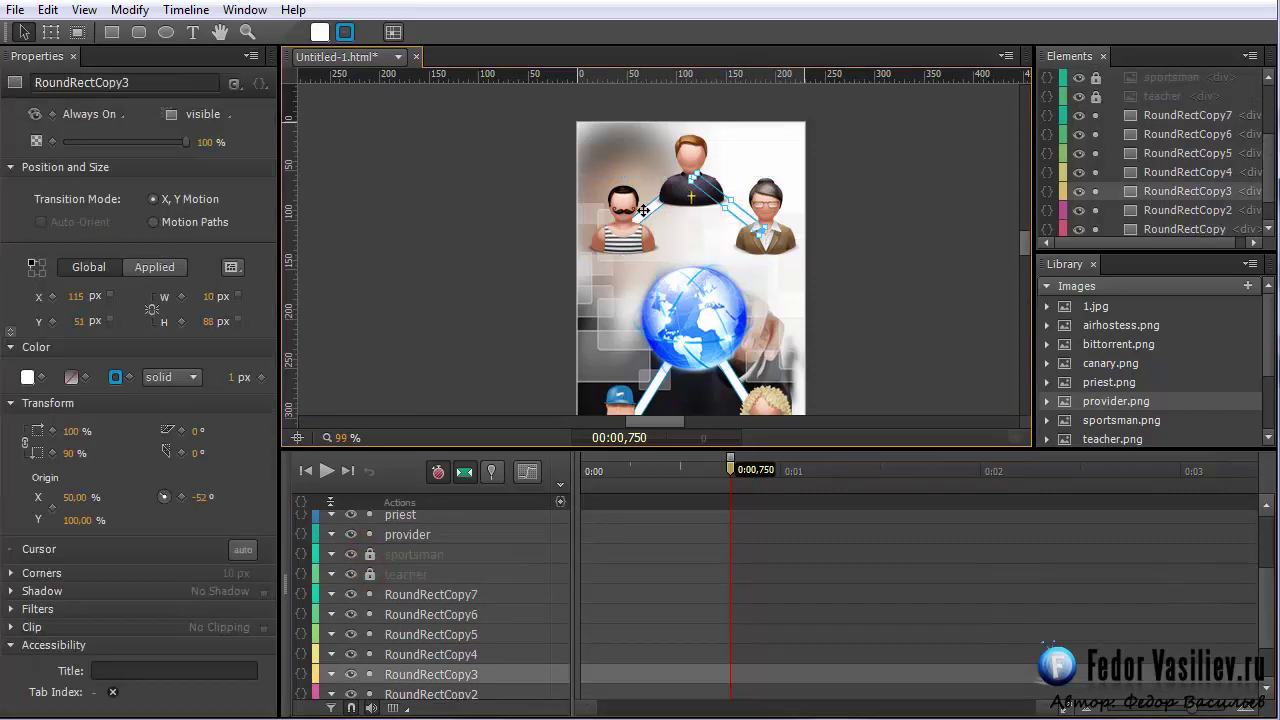
{"action": "left_click", "coordinate": [641, 214], "text": "shift"}
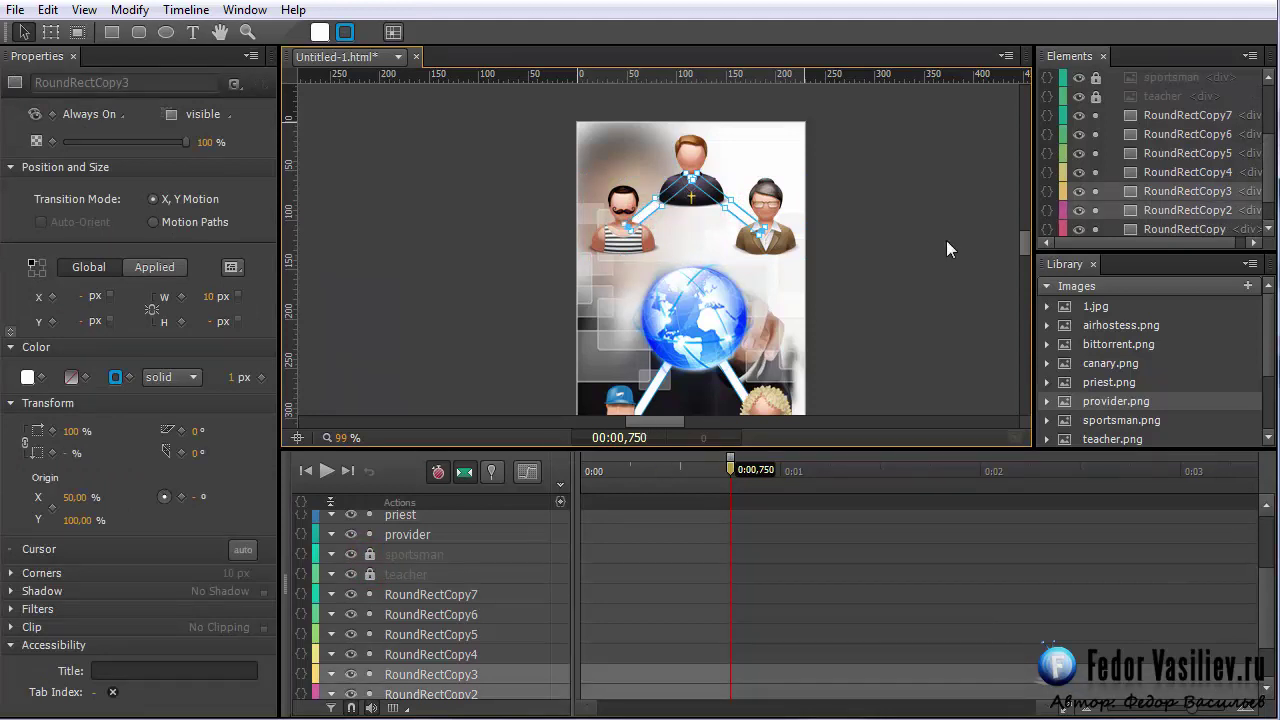
{"action": "left_click", "coordinate": [1169, 174]}
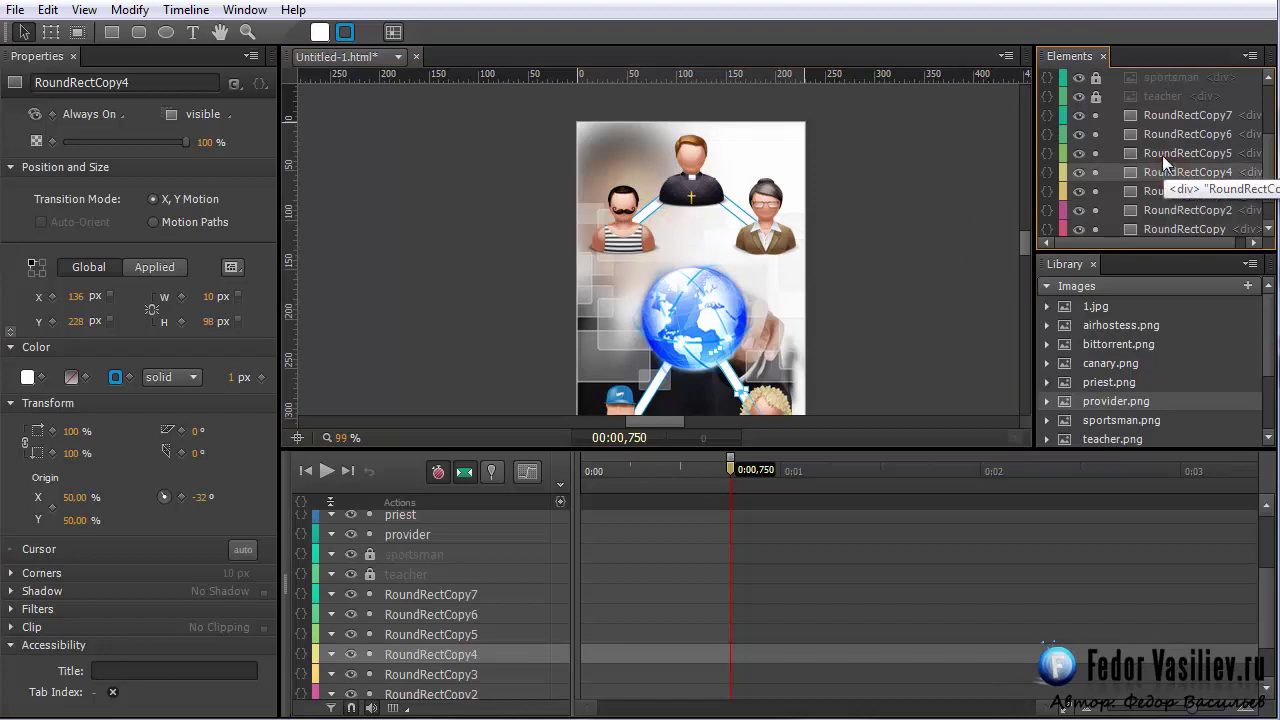
{"action": "left_click", "coordinate": [425, 595]}
{"action": "left_click", "coordinate": [429, 614]}
{"action": "scroll", "coordinate": [429, 612], "scroll_direction": "down", "scroll_amount": 1}
{"action": "scroll", "coordinate": [429, 612], "scroll_direction": "down", "scroll_amount": 2}
{"action": "left_click", "coordinate": [427, 657]}
{"action": "left_click", "coordinate": [414, 677], "text": "shift"}
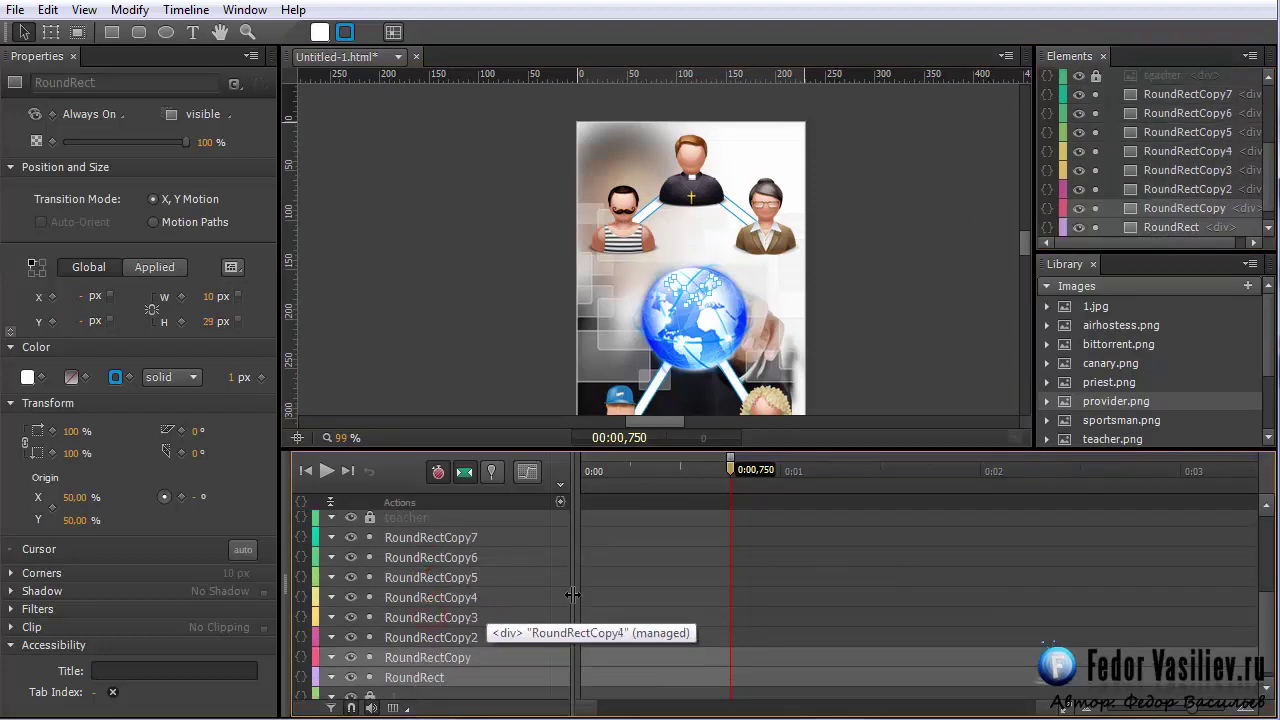
Step: With the shortened state pinned at 0:00,750, stretch both lines to about 98 px at 0:01,500 so they reach the sportsman and teacher
{"action": "scroll", "coordinate": [873, 618], "scroll_direction": "down", "scroll_amount": 1}
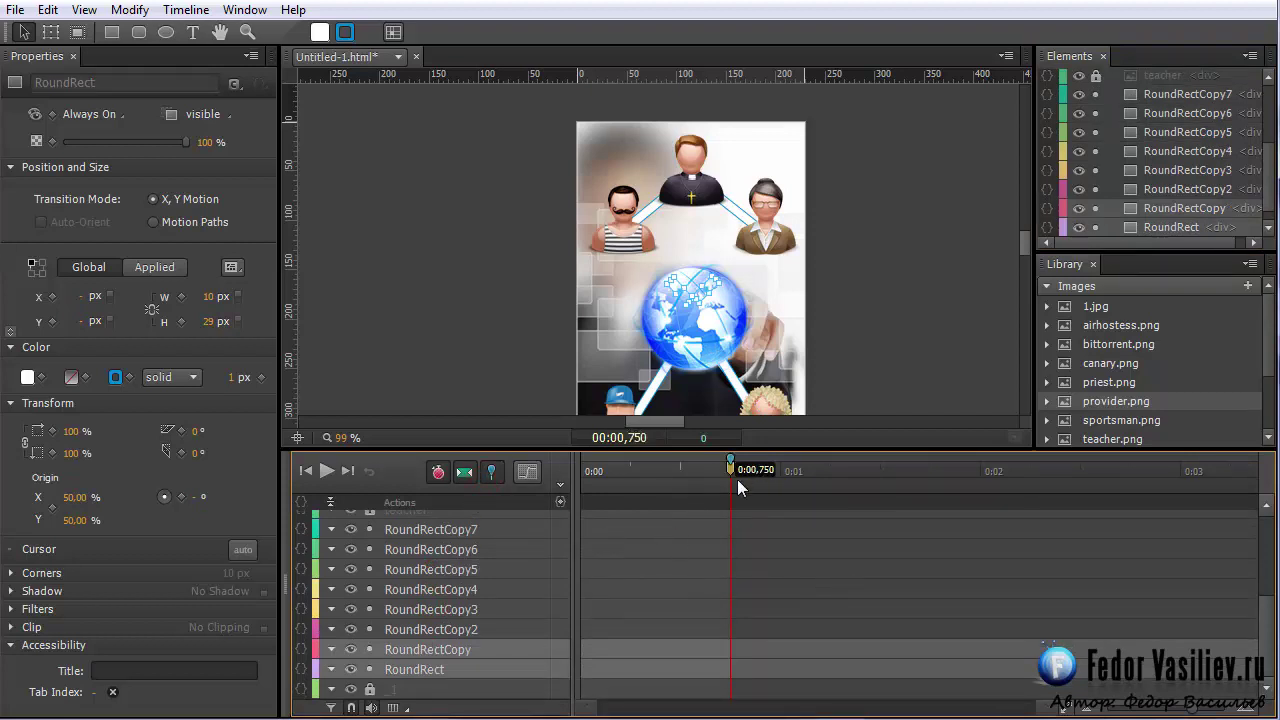
{"action": "left_click_drag", "start_coordinate": [731, 475], "coordinate": [884, 484]}
{"action": "left_click_drag", "start_coordinate": [670, 286], "coordinate": [626, 232]}
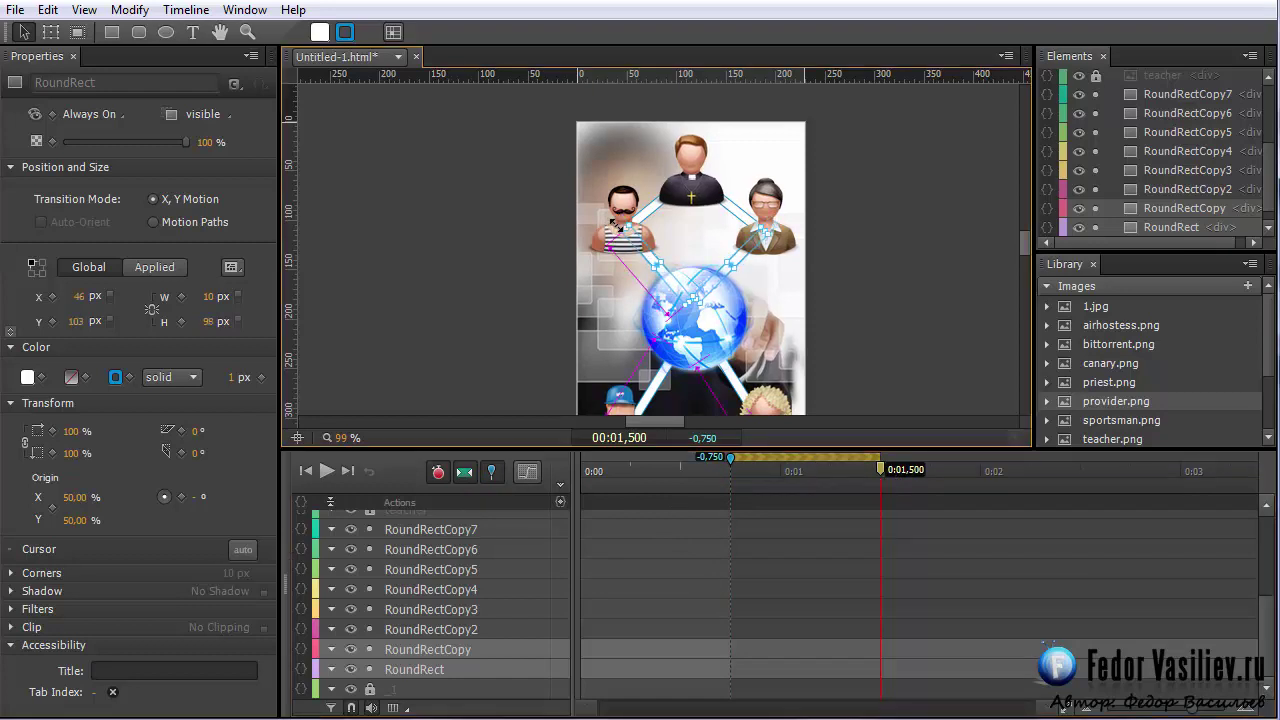
{"action": "scroll", "coordinate": [806, 590], "scroll_direction": "down", "scroll_amount": 5}
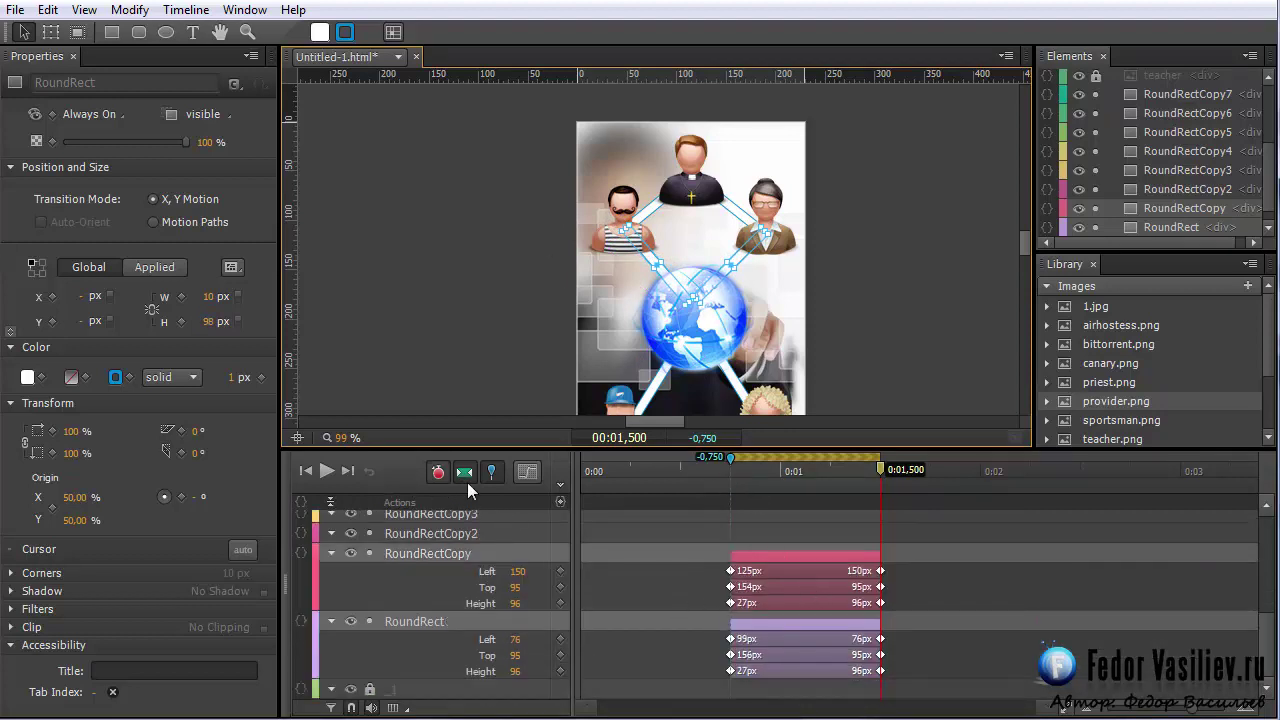
Step: Turn off the pin and apply Swing easing to the RoundRectCopy and RoundRect transitions
{"action": "left_click", "coordinate": [491, 474]}
{"action": "left_click", "coordinate": [729, 470]}
{"action": "mouse_move", "coordinate": [729, 476]}
{"action": "left_mouse_down"}
{"action": "mouse_move", "coordinate": [866, 476]}
{"action": "mouse_move", "coordinate": [753, 497]}
{"action": "mouse_move", "coordinate": [900, 476]}
{"action": "mouse_move", "coordinate": [746, 480]}
{"action": "left_mouse_up"}
{"action": "left_click", "coordinate": [766, 557]}
{"action": "left_click", "coordinate": [768, 630], "text": "shift"}
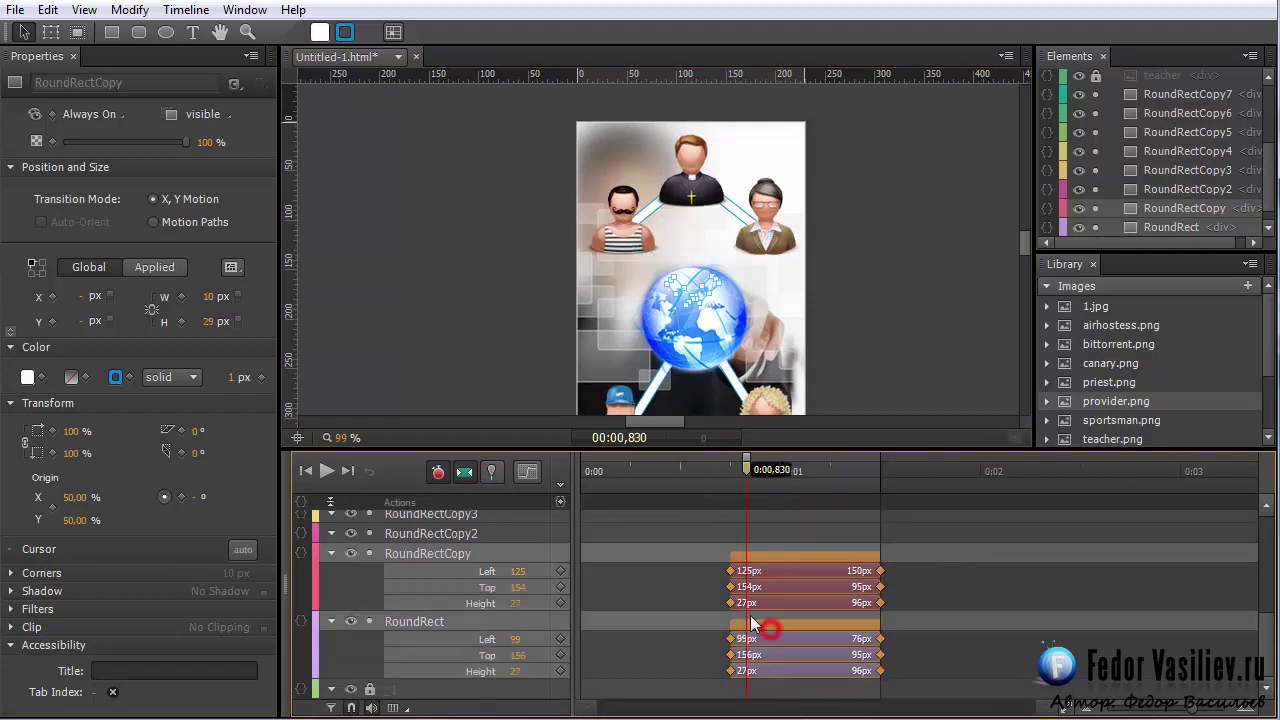
{"action": "left_click", "coordinate": [527, 471]}
{"action": "left_click", "coordinate": [545, 566]}
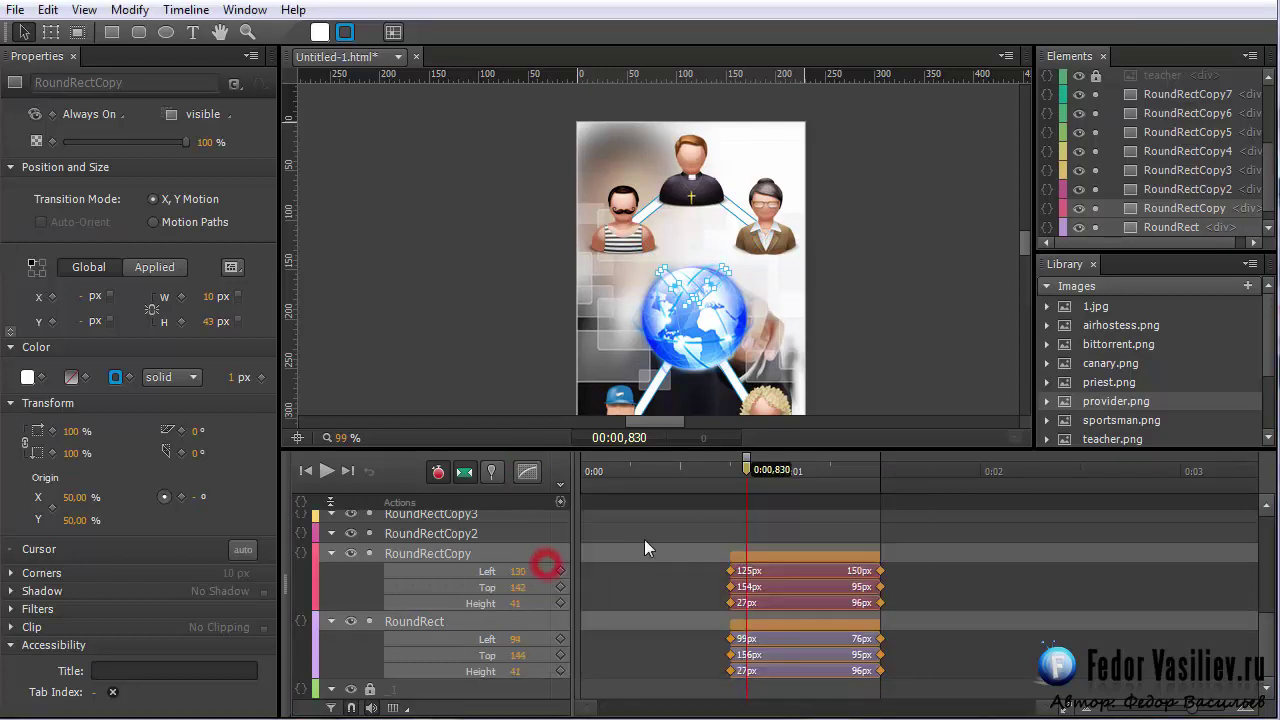
Step: Play the line animation from 0:00,750 and shorten both lines' transitions to end at 0:01
{"action": "mouse_move", "coordinate": [740, 469]}
{"action": "left_mouse_down"}
{"action": "mouse_move", "coordinate": [815, 469]}
{"action": "mouse_move", "coordinate": [726, 474]}
{"action": "left_mouse_up"}
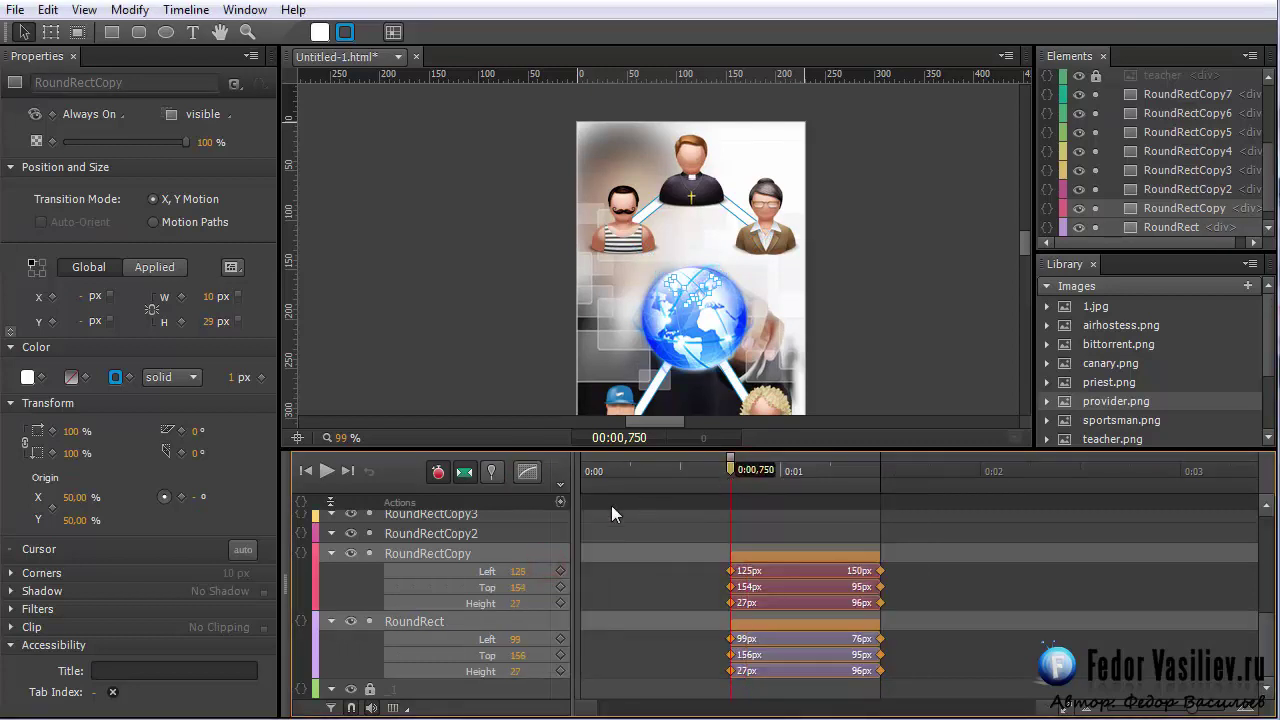
{"action": "left_click", "coordinate": [327, 471]}
{"action": "left_click_drag", "start_coordinate": [880, 566], "coordinate": [779, 565]}
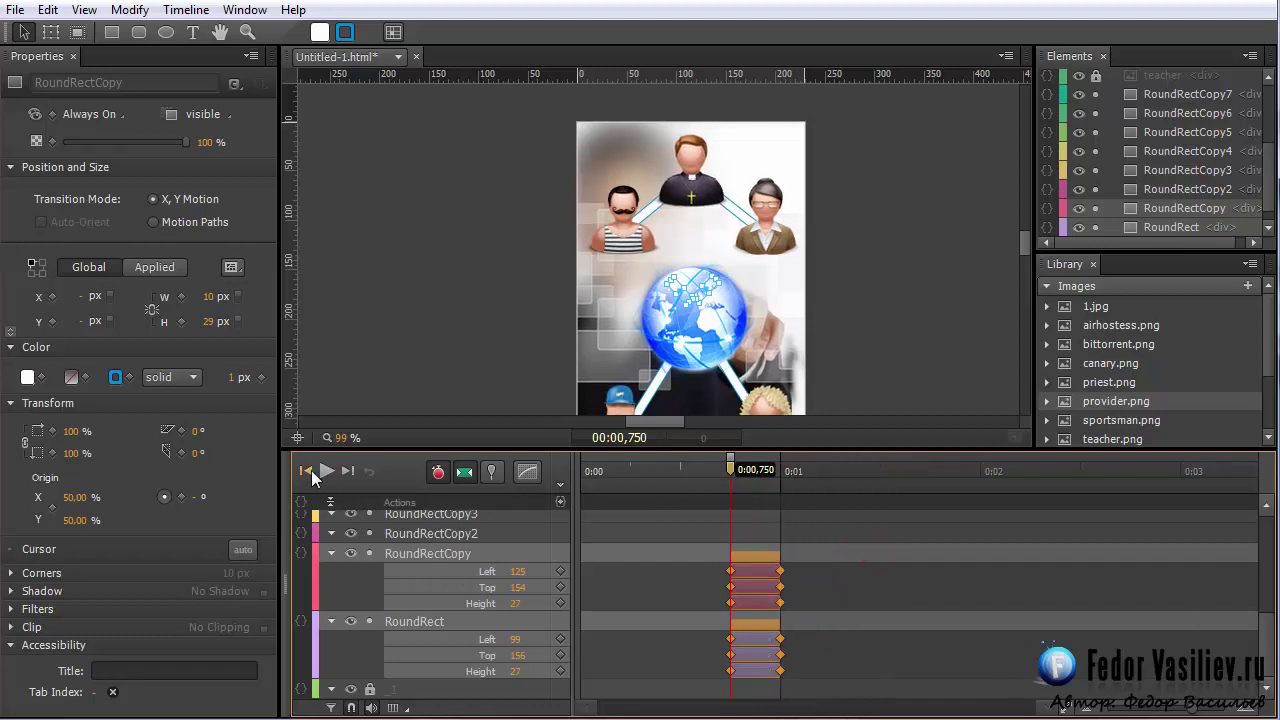
Step: Play the line animation from 0:00,750, shorten both lines' transitions to end at 0:00,950, and preview it again
{"action": "left_click", "coordinate": [325, 472]}
{"action": "left_click_drag", "start_coordinate": [691, 471], "coordinate": [729, 471]}
{"action": "left_click", "coordinate": [328, 473]}
{"action": "left_click_drag", "start_coordinate": [771, 472], "coordinate": [730, 471]}
{"action": "left_click", "coordinate": [771, 556]}
{"action": "left_click_drag", "start_coordinate": [771, 556], "coordinate": [761, 556]}
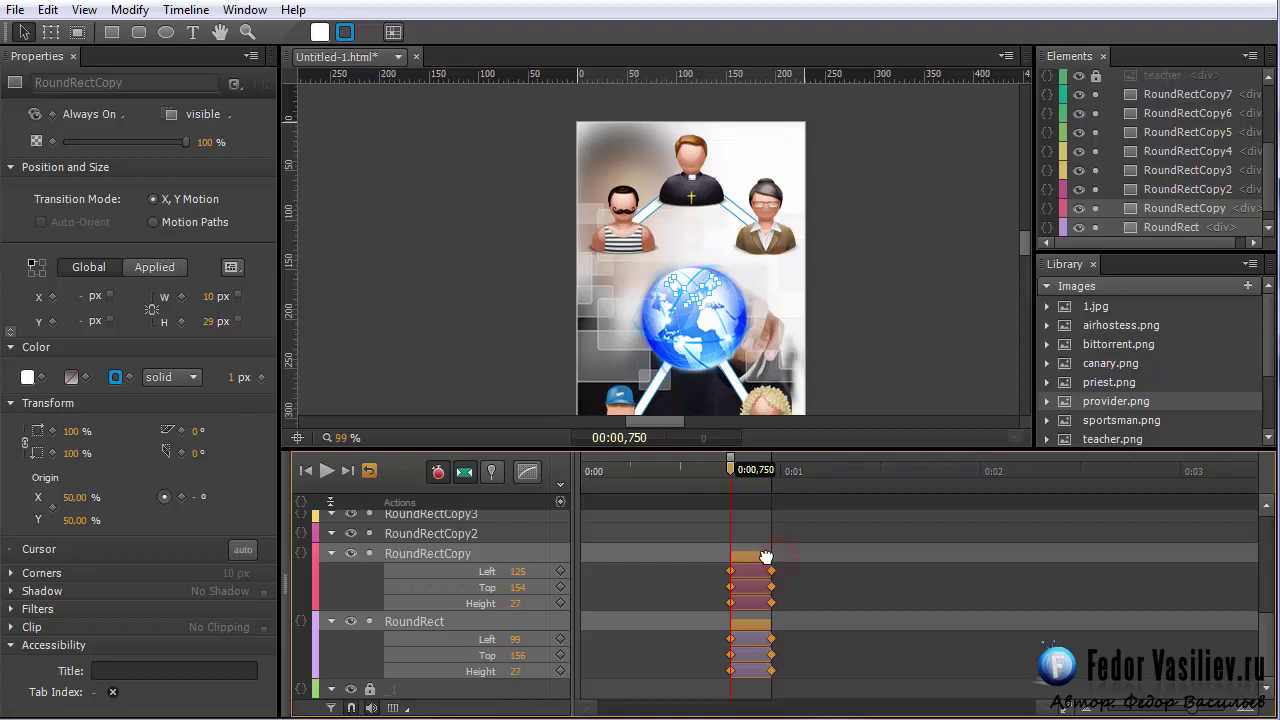
{"action": "left_click", "coordinate": [328, 472]}
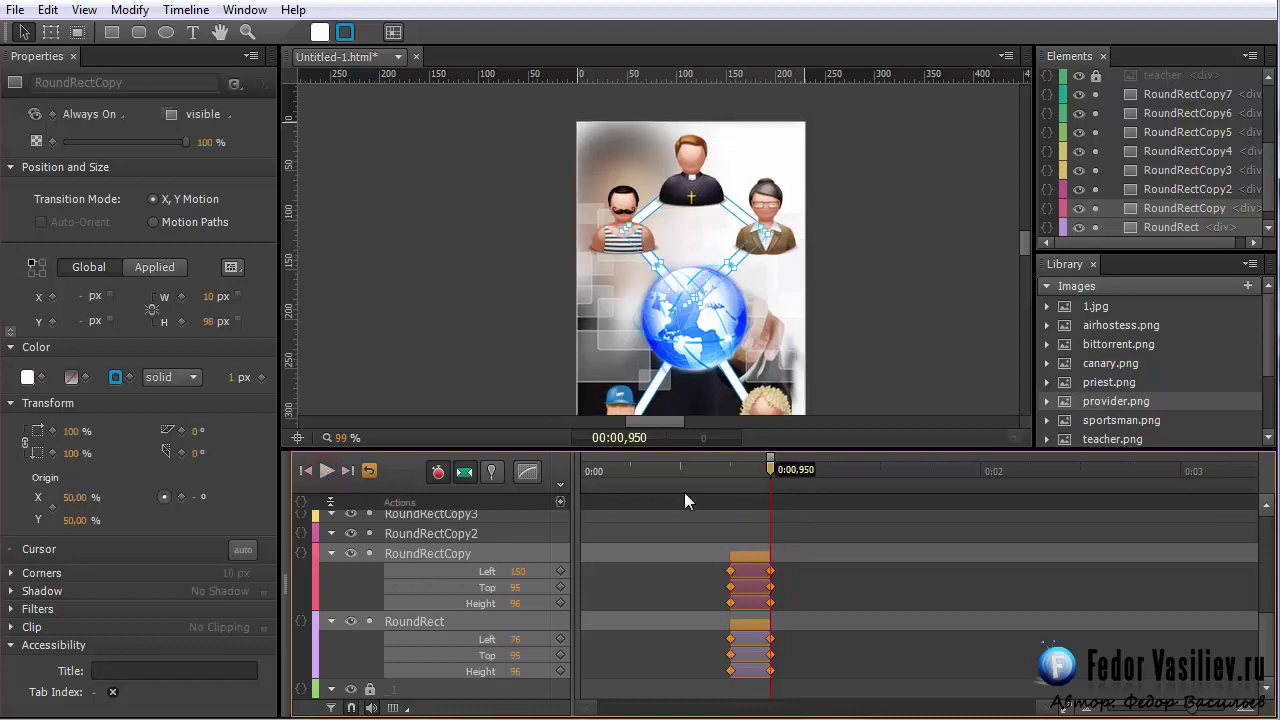
Step: With the stretched state pinned at 0:00,950, shrink both lines to about 19 px at 0:01,150, toward the sportsman and teacher
{"action": "mouse_move", "coordinate": [771, 470]}
{"action": "left_mouse_down"}
{"action": "mouse_move", "coordinate": [730, 478]}
{"action": "mouse_move", "coordinate": [775, 485]}
{"action": "left_mouse_up"}
{"action": "left_click_drag", "start_coordinate": [768, 473], "coordinate": [779, 546]}
{"action": "left_click_drag", "start_coordinate": [770, 485], "coordinate": [811, 484]}
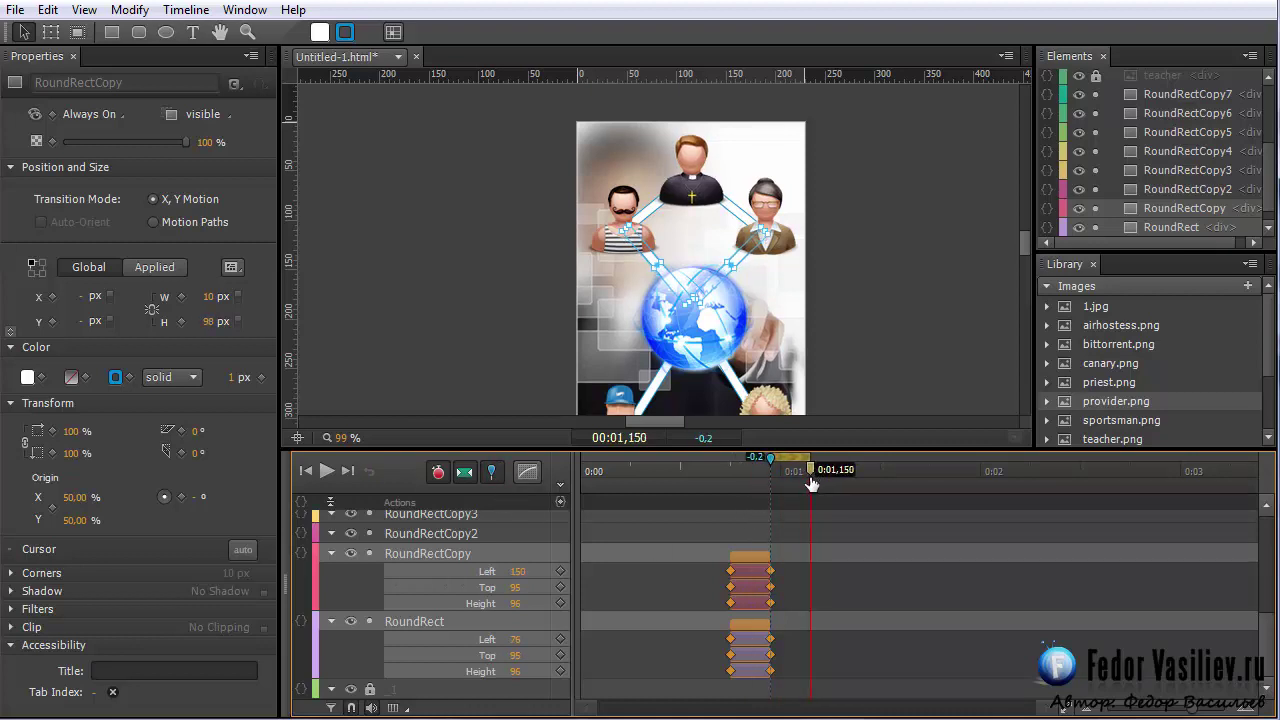
{"action": "left_click_drag", "start_coordinate": [688, 300], "coordinate": [636, 235]}
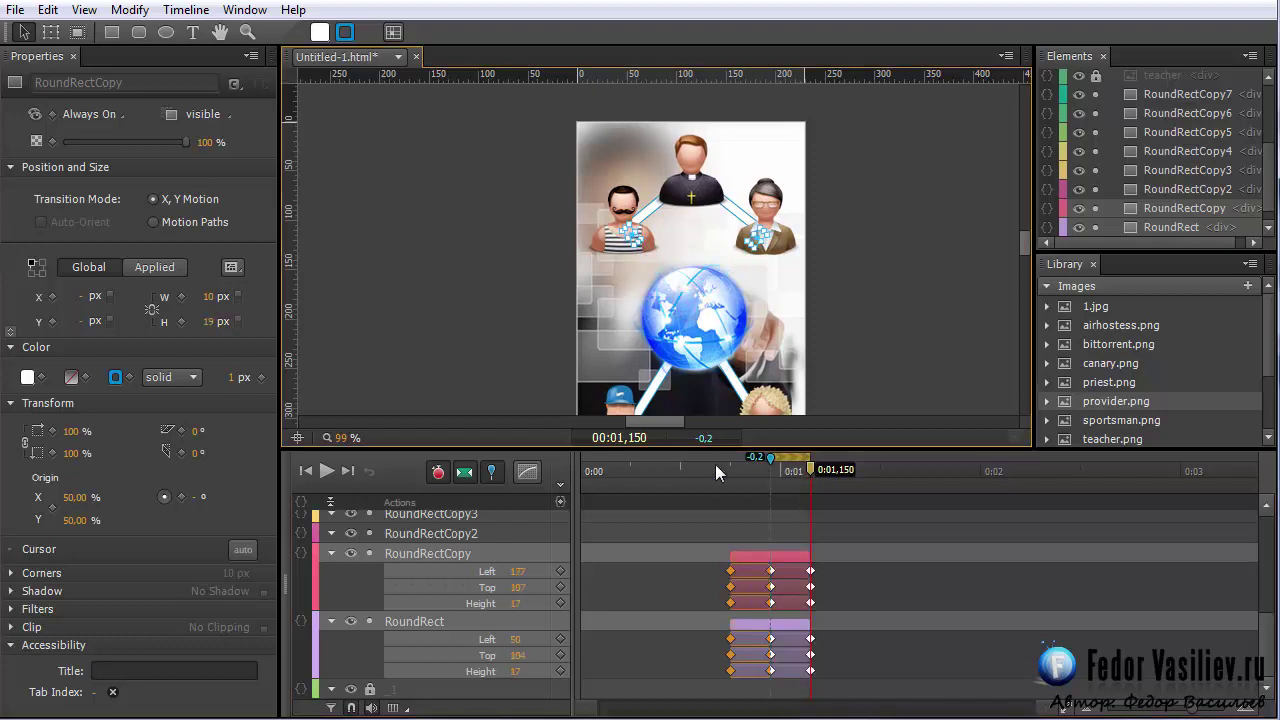
Step: Play back the lines' growing and shrinking several times from shortly before 0:00,750 to check the motion
{"action": "left_click", "coordinate": [728, 470]}
{"action": "left_click_drag", "start_coordinate": [752, 474], "coordinate": [731, 503]}
{"action": "left_click", "coordinate": [328, 471]}
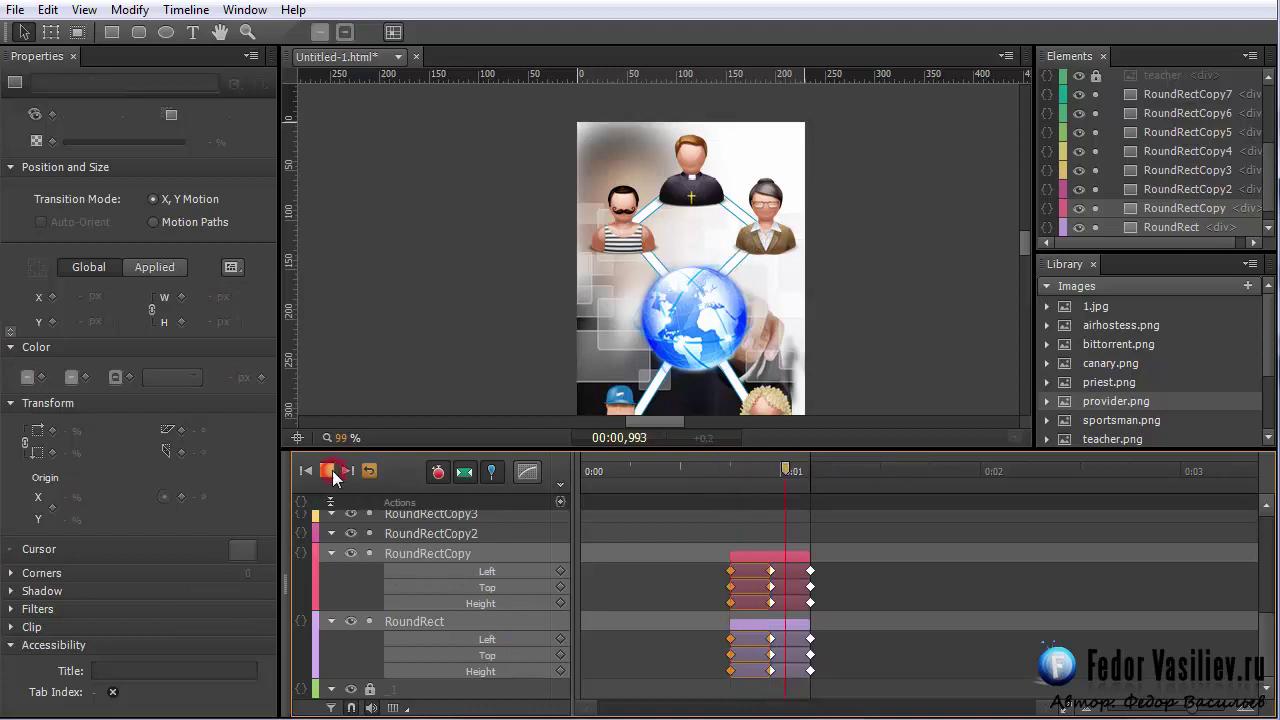
{"action": "left_click", "coordinate": [720, 477]}
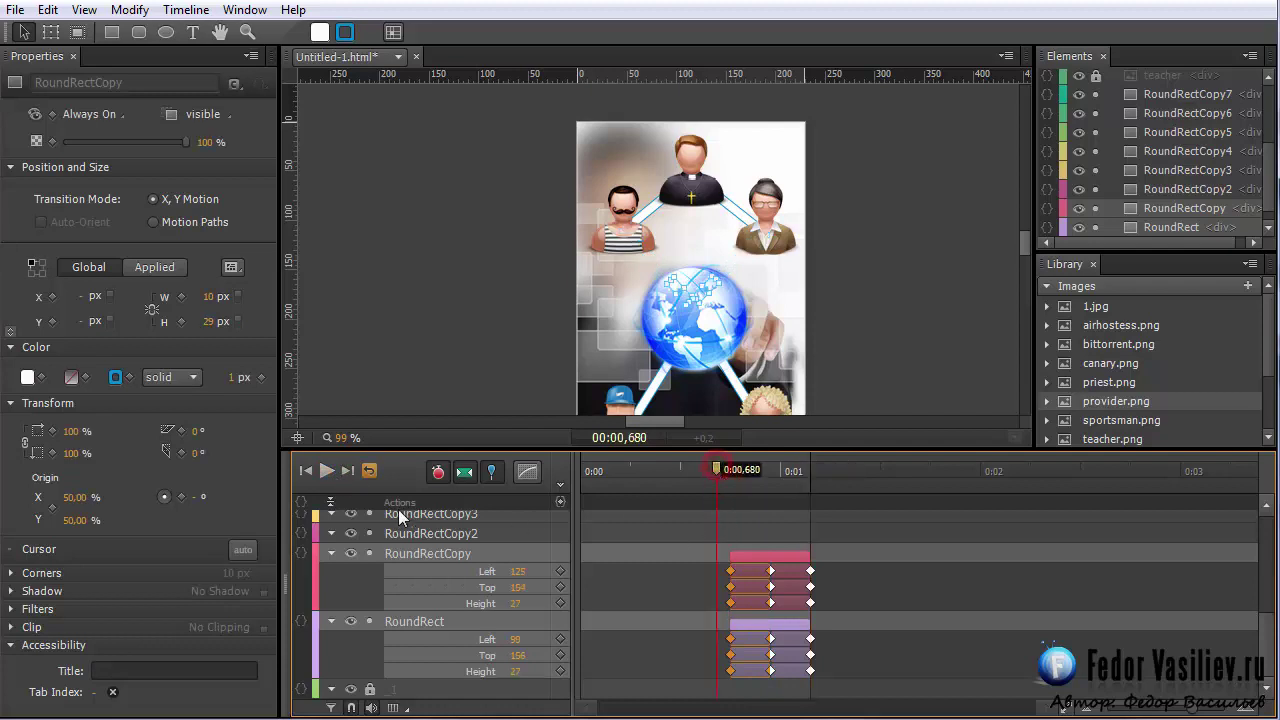
{"action": "left_click", "coordinate": [320, 473]}
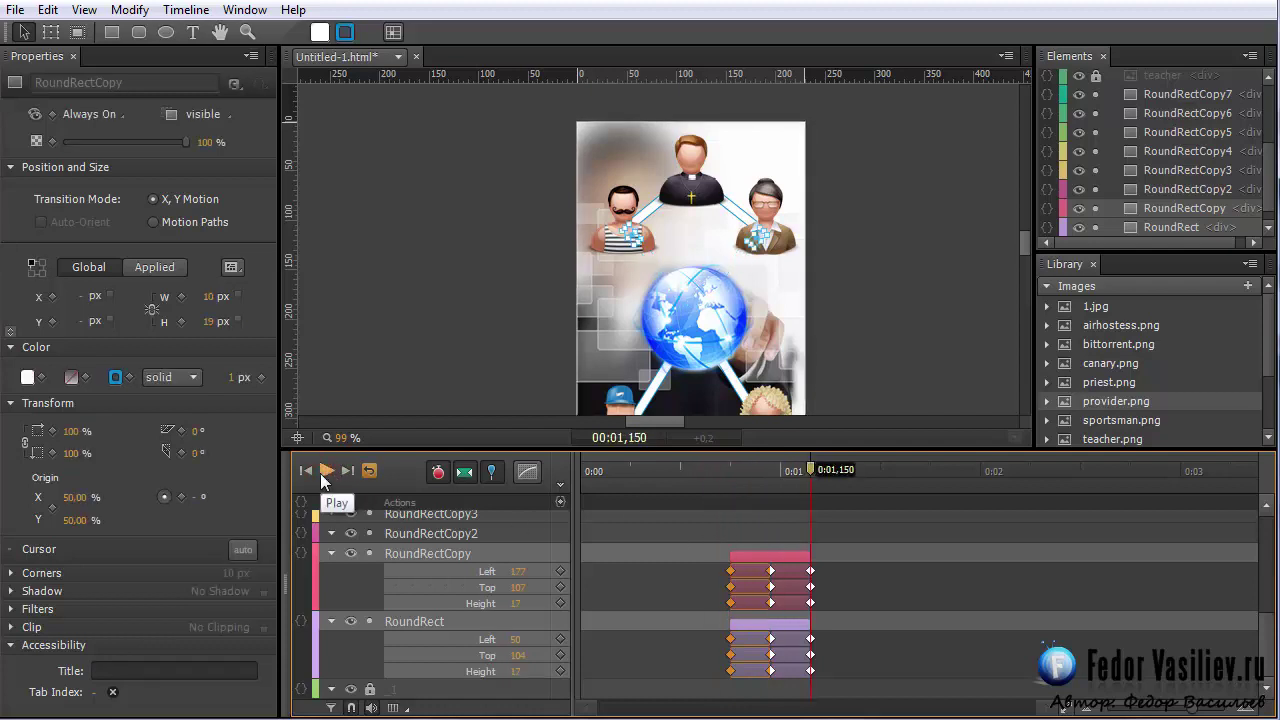
{"action": "left_click", "coordinate": [721, 474]}
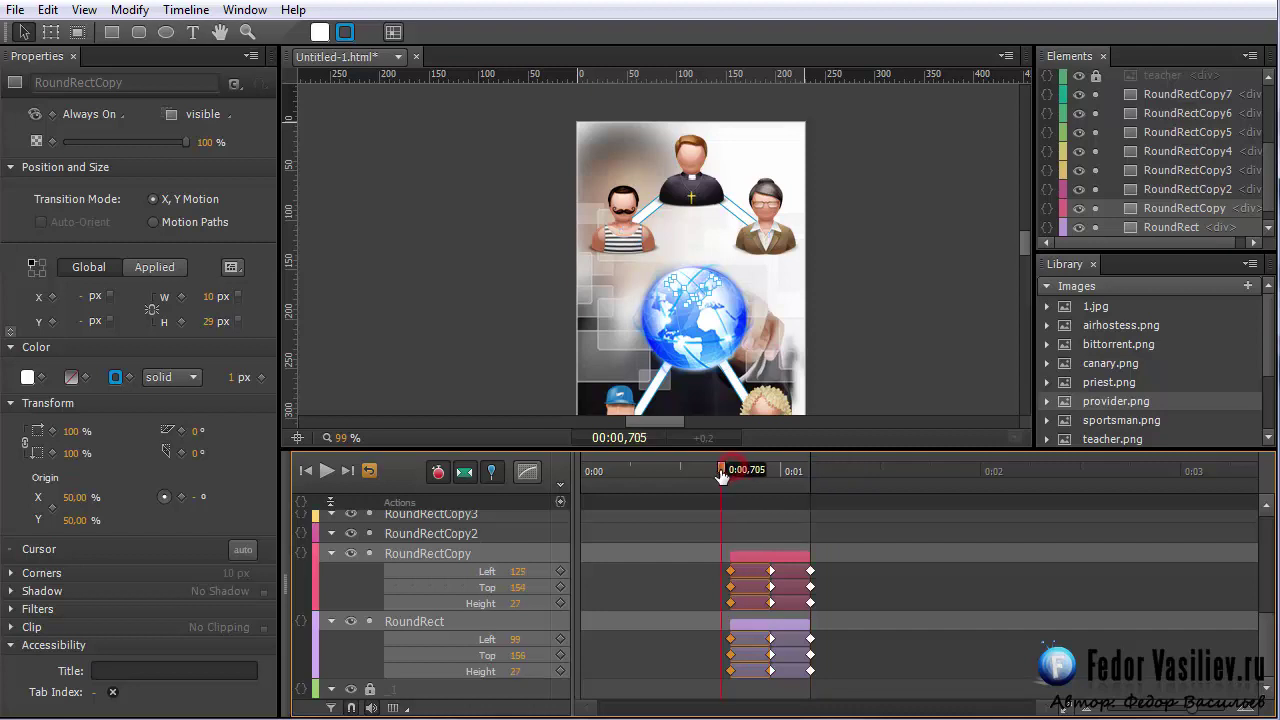
{"action": "left_click", "coordinate": [323, 471]}
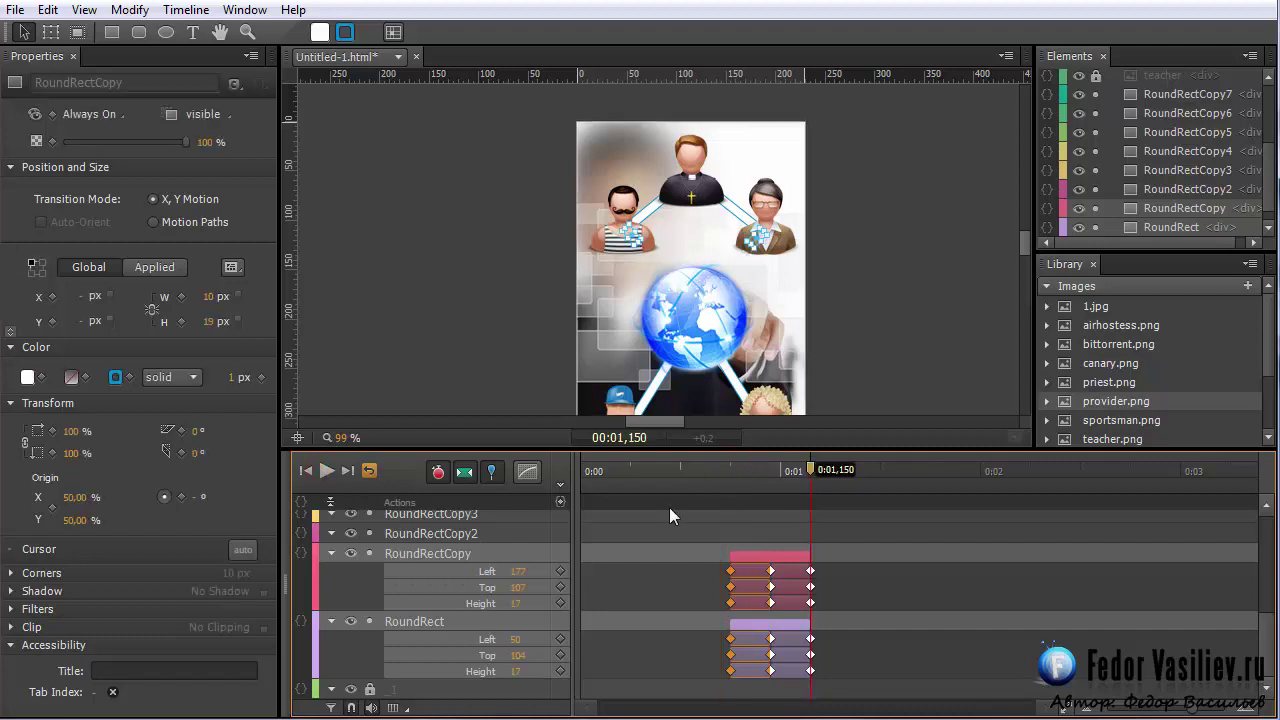
{"action": "left_click", "coordinate": [731, 471]}
{"action": "left_click", "coordinate": [721, 474]}
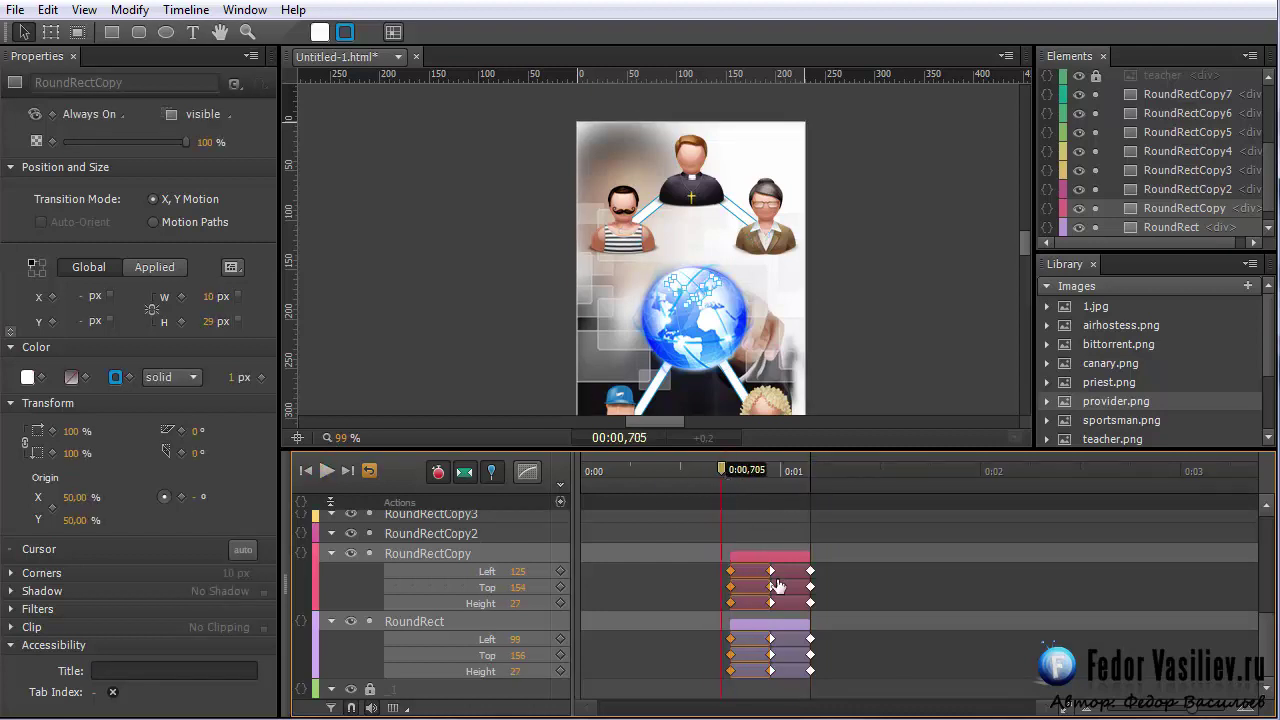
{"action": "left_click", "coordinate": [327, 477]}
{"action": "left_click_drag", "start_coordinate": [767, 477], "coordinate": [720, 486]}
{"action": "left_click", "coordinate": [327, 471]}
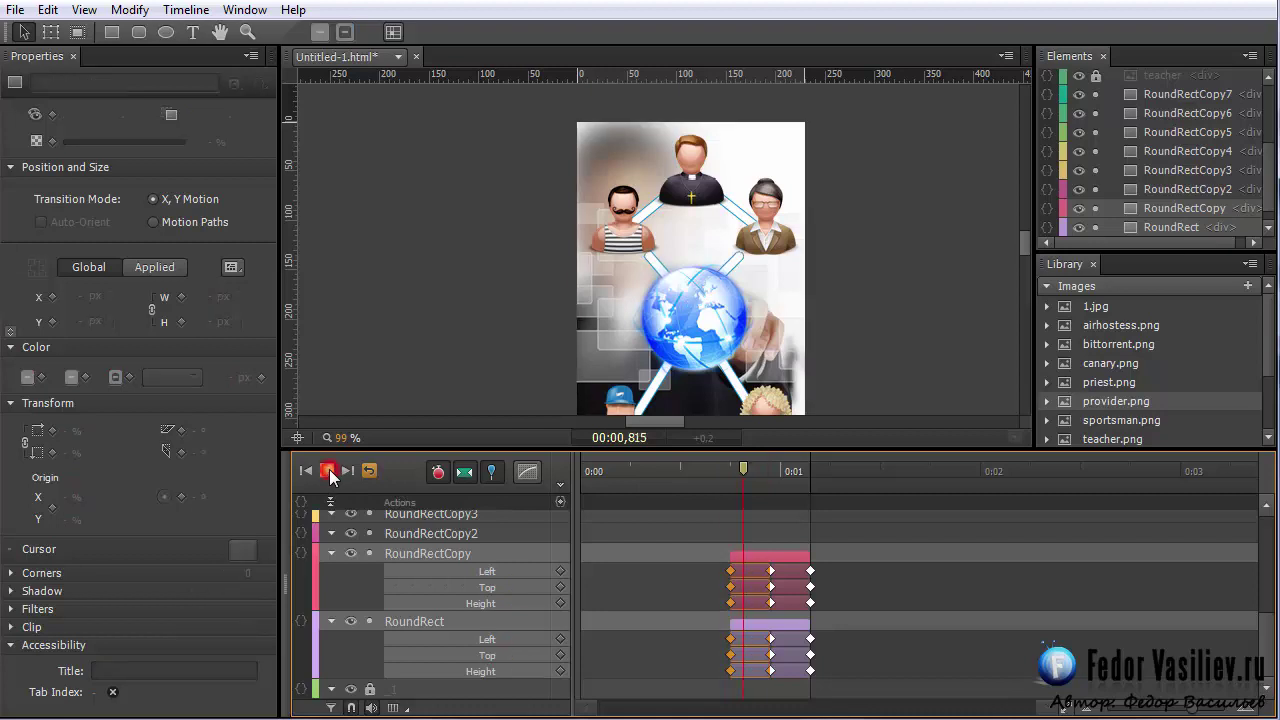
{"action": "left_click_drag", "start_coordinate": [812, 471], "coordinate": [715, 502]}
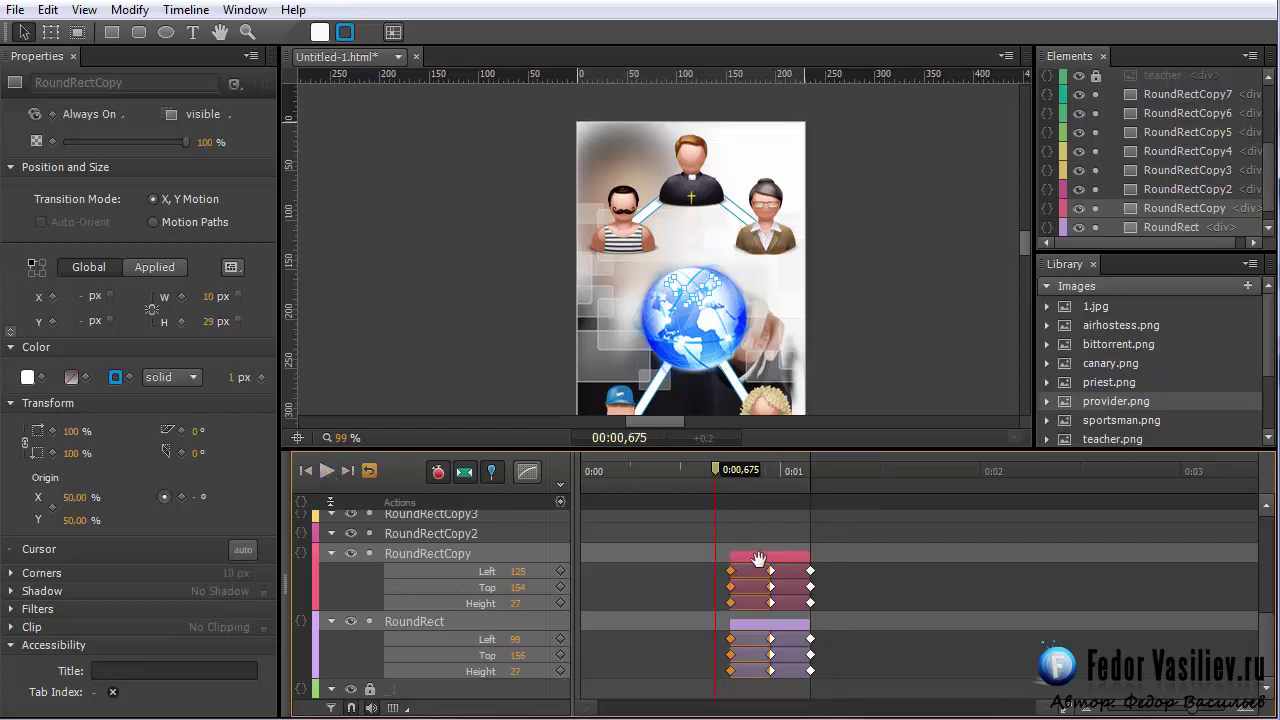
Step: Copy RoundRectCopy's whole transition block, paste it on the same element at 0:01,360, and scrub through the repeated motion
{"action": "left_click", "coordinate": [758, 558]}
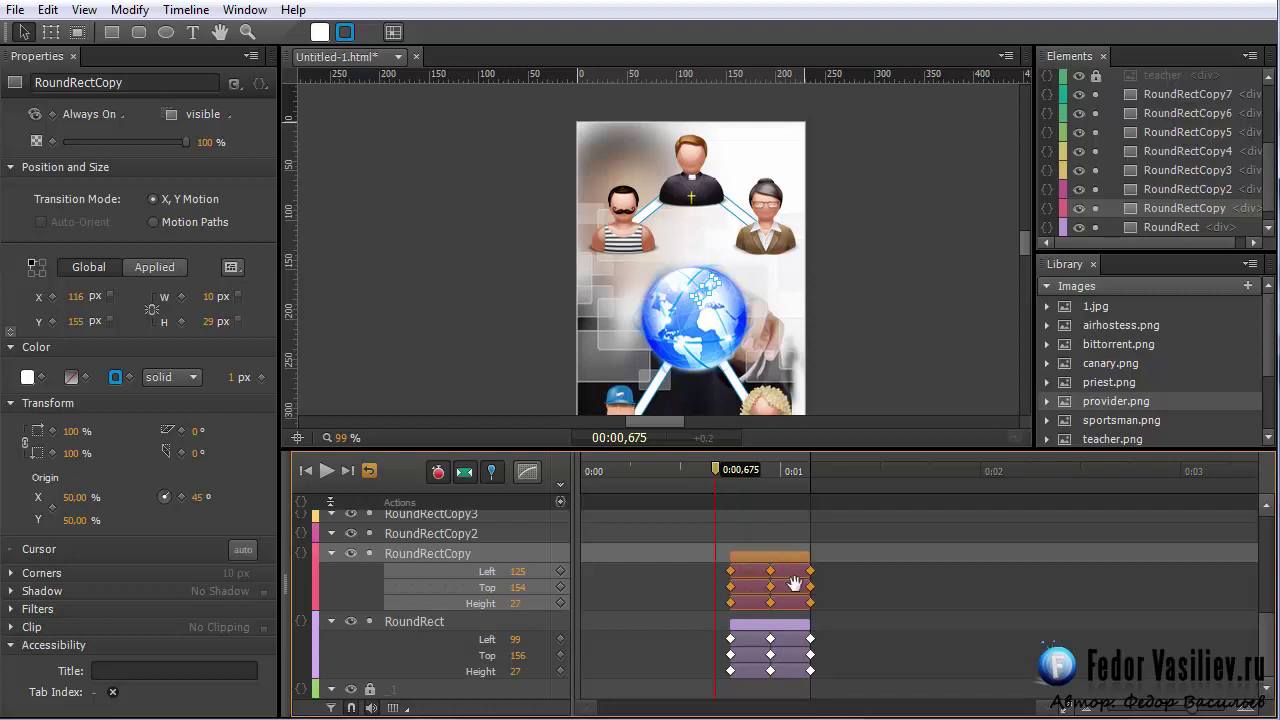
{"action": "right_click", "coordinate": [786, 558]}
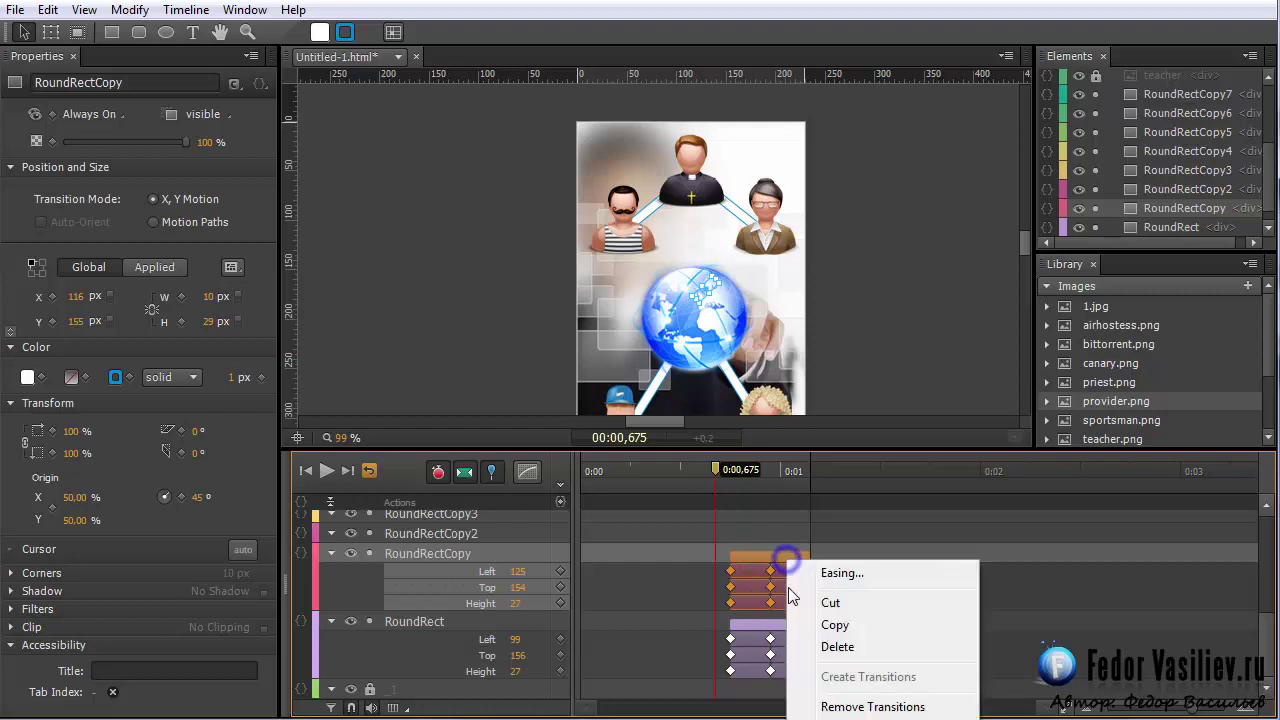
{"action": "left_click", "coordinate": [835, 624]}
{"action": "left_click_drag", "start_coordinate": [716, 470], "coordinate": [851, 498]}
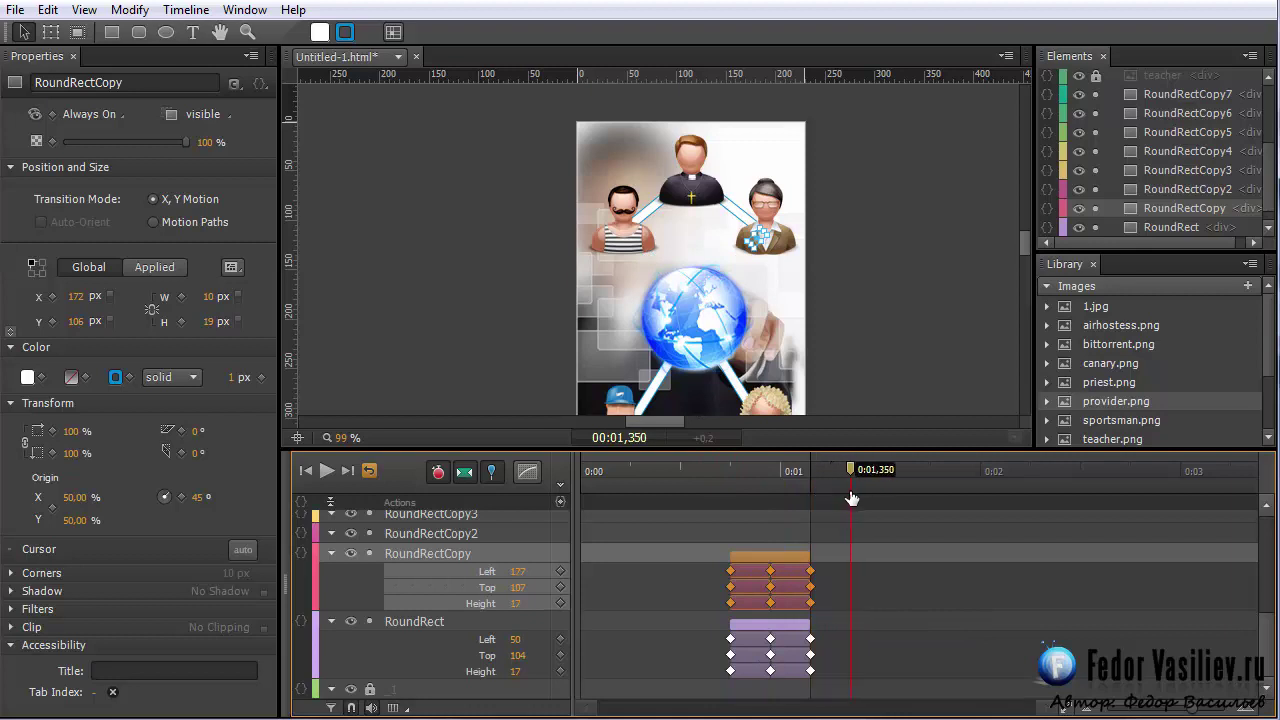
{"action": "right_click", "coordinate": [855, 555]}
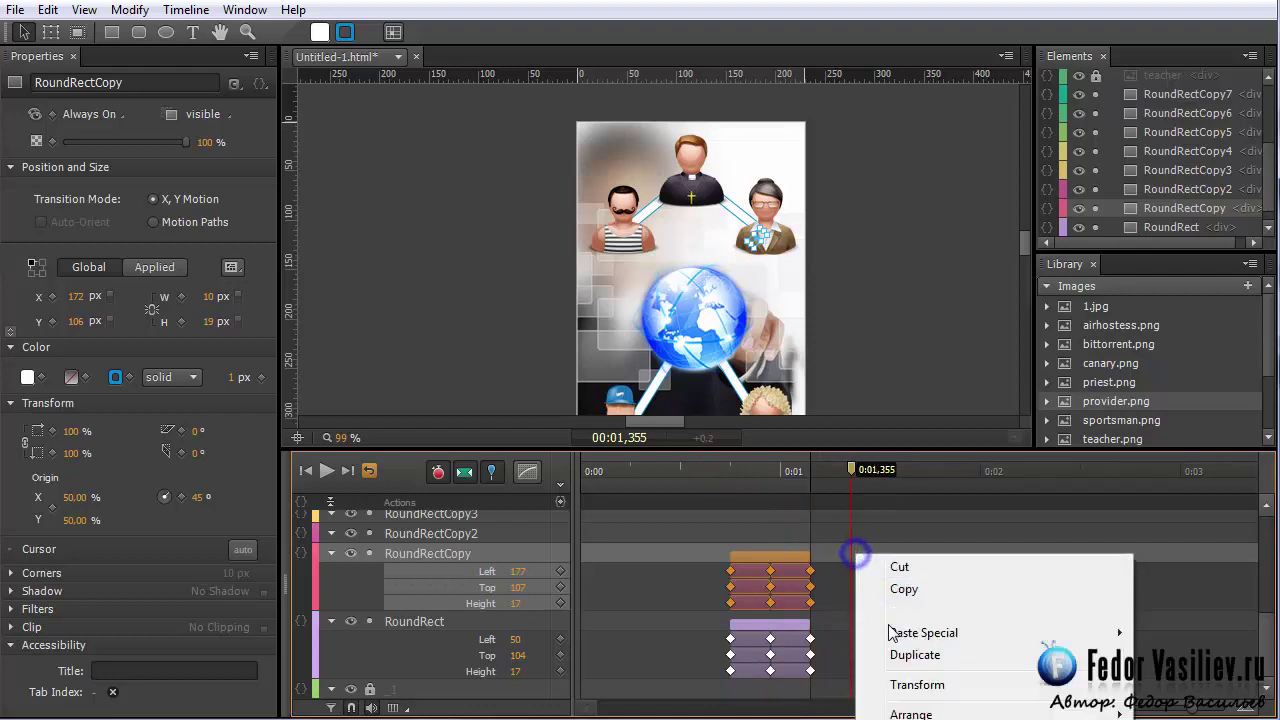
{"action": "left_click", "coordinate": [903, 611]}
{"action": "left_click_drag", "start_coordinate": [929, 470], "coordinate": [852, 535]}
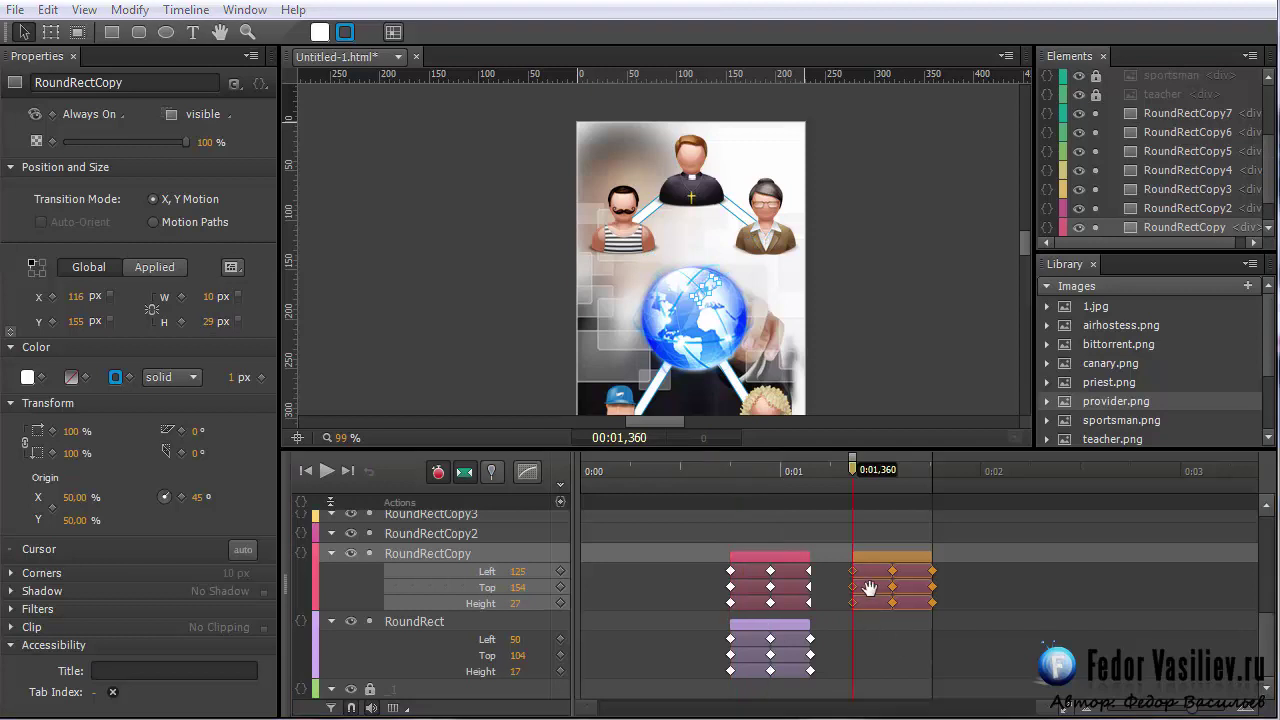
{"action": "right_click", "coordinate": [868, 558]}
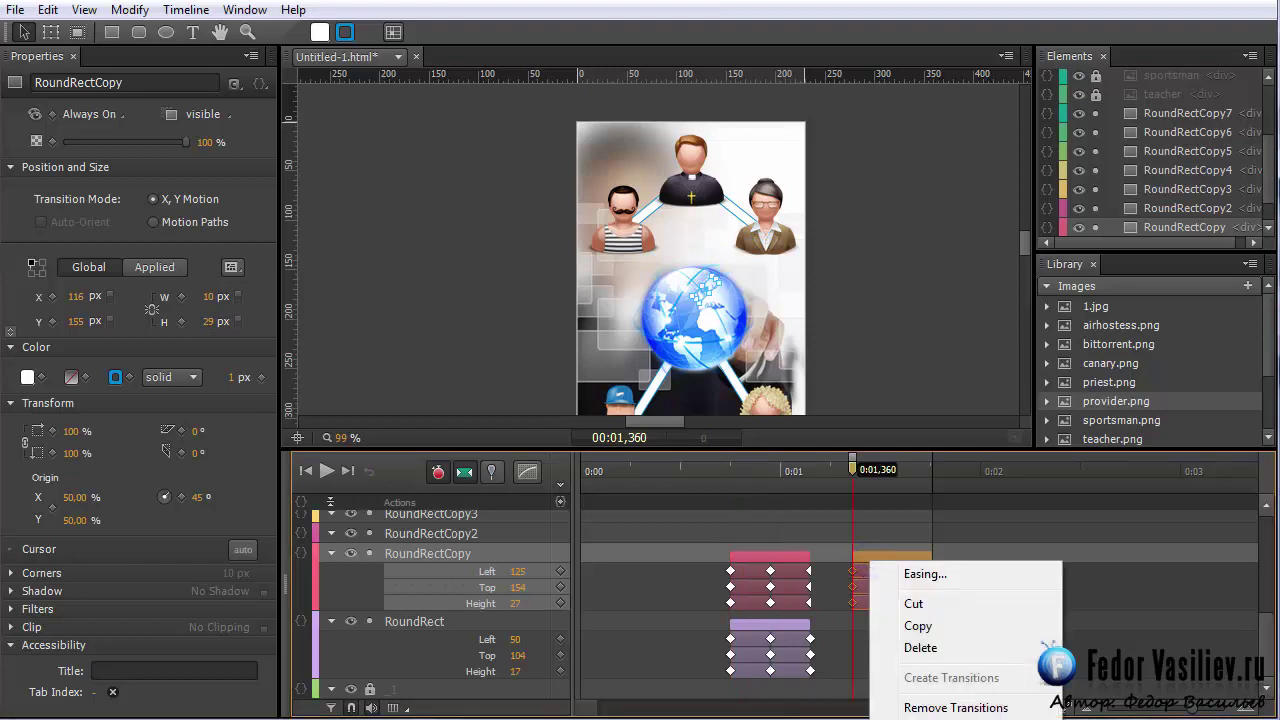
{"action": "left_click", "coordinate": [900, 646]}
{"action": "left_click_drag", "start_coordinate": [851, 476], "coordinate": [950, 470]}
{"action": "left_click_drag", "start_coordinate": [728, 472], "coordinate": [937, 516]}
{"action": "mouse_move", "coordinate": [750, 477]}
{"action": "left_mouse_down"}
{"action": "mouse_move", "coordinate": [714, 472]}
{"action": "mouse_move", "coordinate": [920, 472]}
{"action": "mouse_move", "coordinate": [794, 505]}
{"action": "mouse_move", "coordinate": [760, 497]}
{"action": "left_mouse_up"}
Step: Duplicate RoundRect's transition block to 0:01,360 on the same element and play both lines' animation from 0:00,750
{"action": "left_click", "coordinate": [650, 265]}
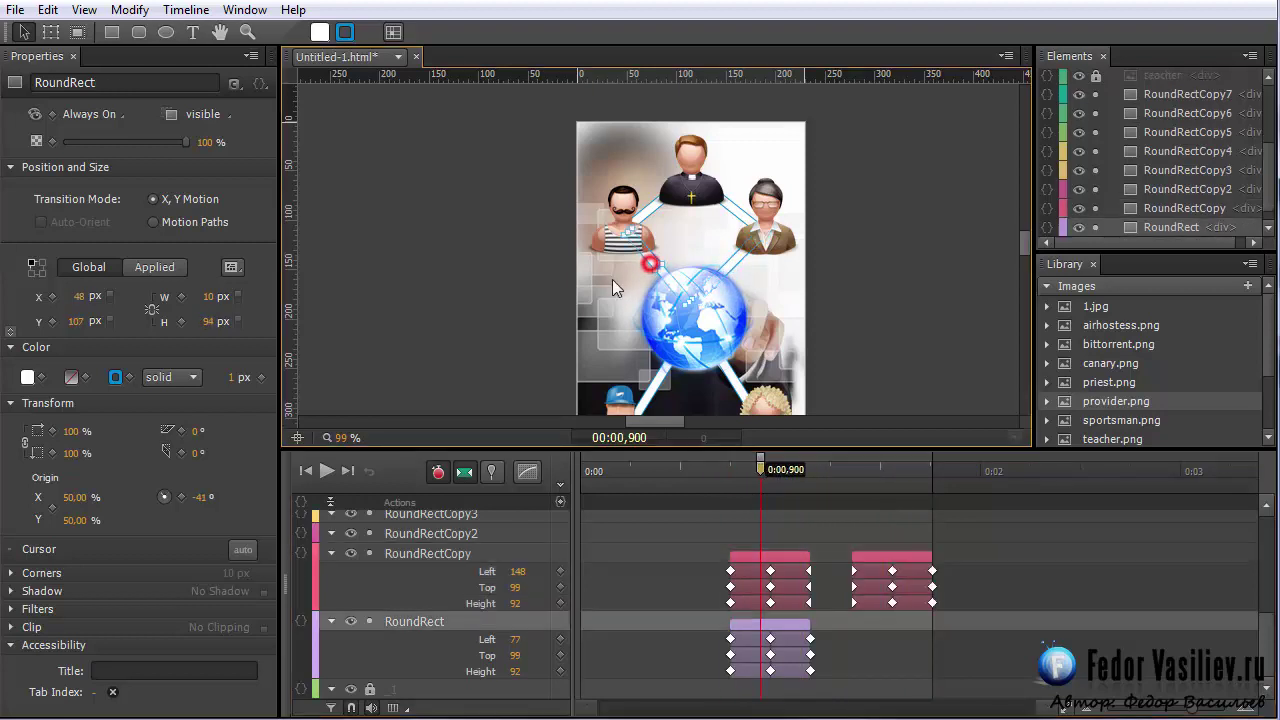
{"action": "left_click", "coordinate": [738, 628]}
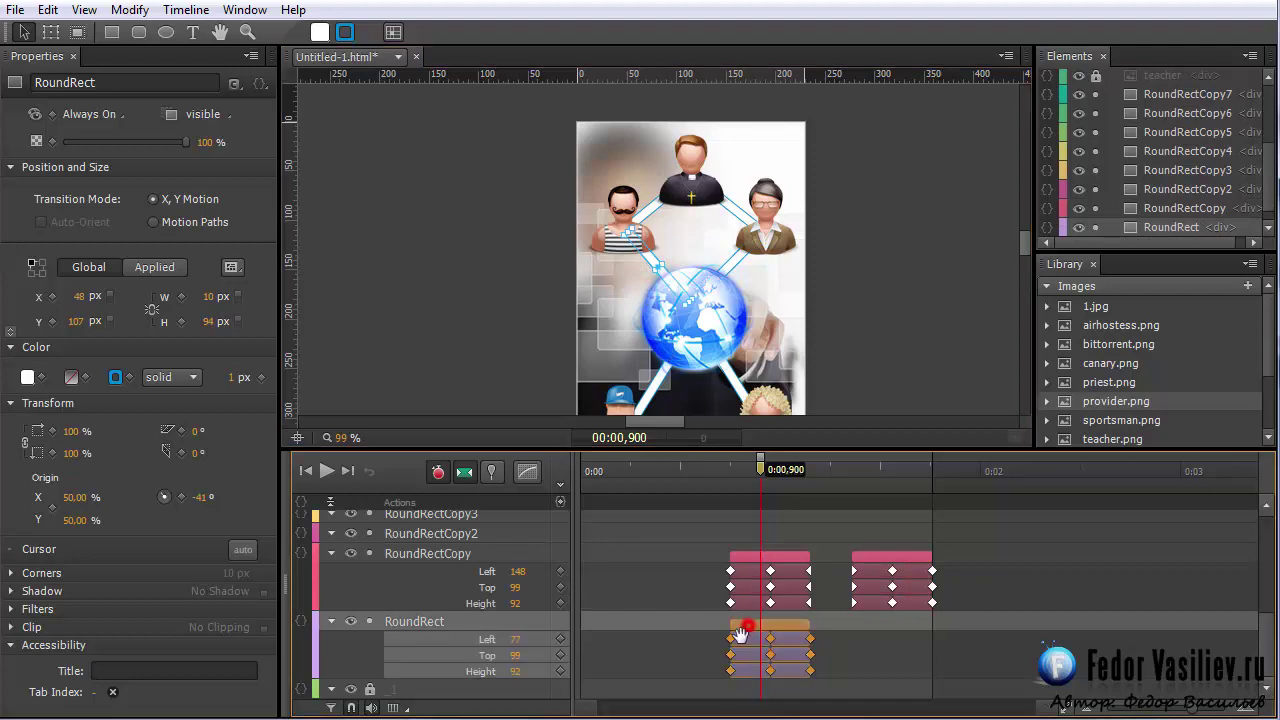
{"action": "right_click", "coordinate": [785, 628]}
{"action": "left_click", "coordinate": [833, 693]}
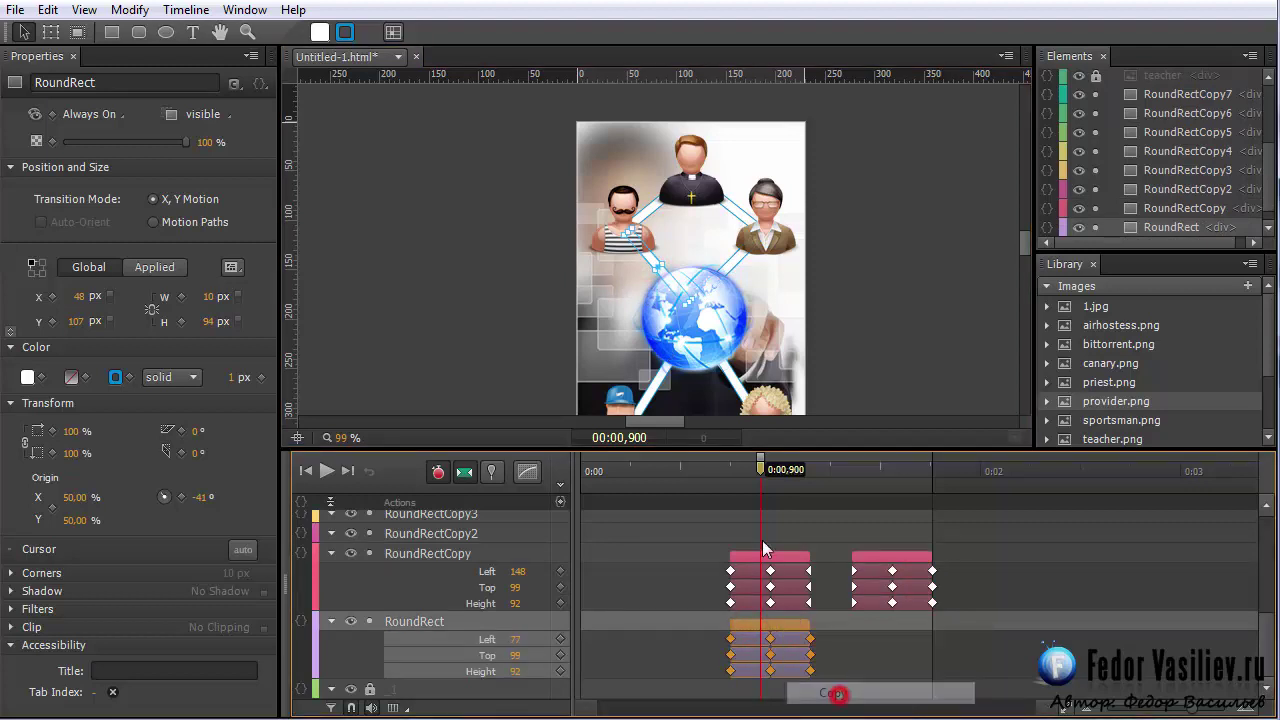
{"action": "left_click_drag", "start_coordinate": [762, 500], "coordinate": [851, 626]}
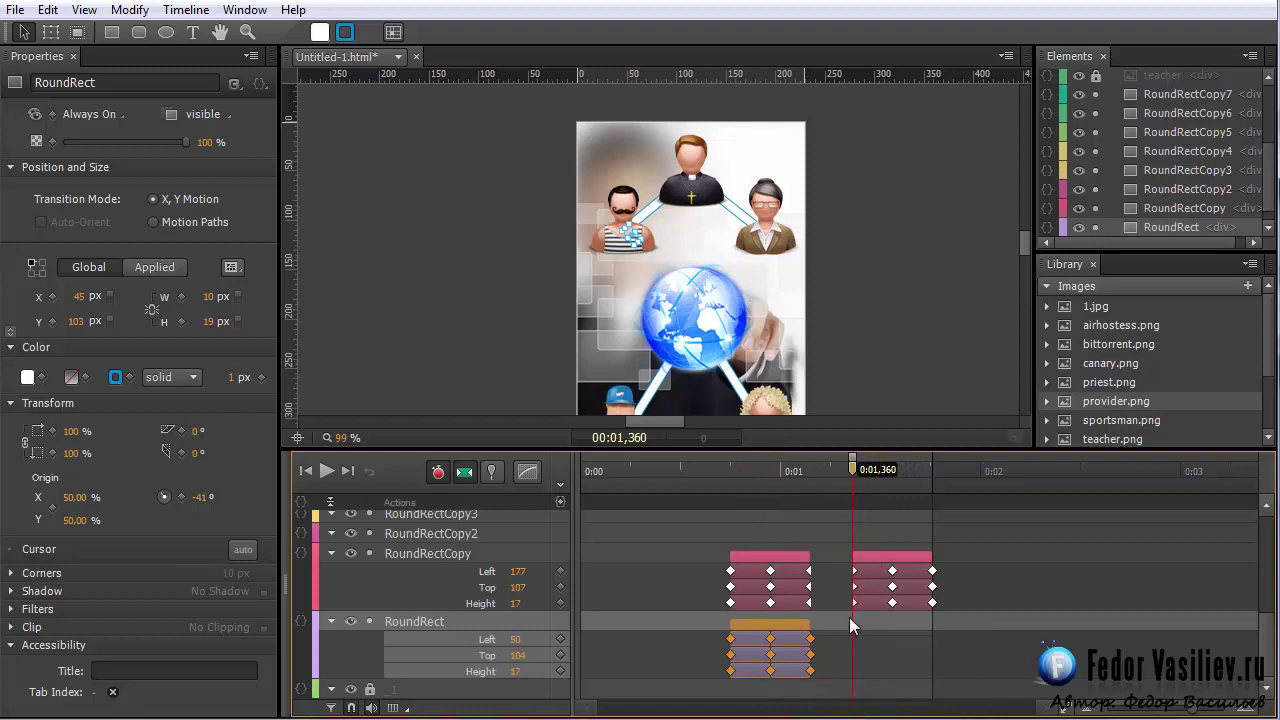
{"action": "right_click", "coordinate": [857, 623]}
{"action": "left_click", "coordinate": [903, 298]}
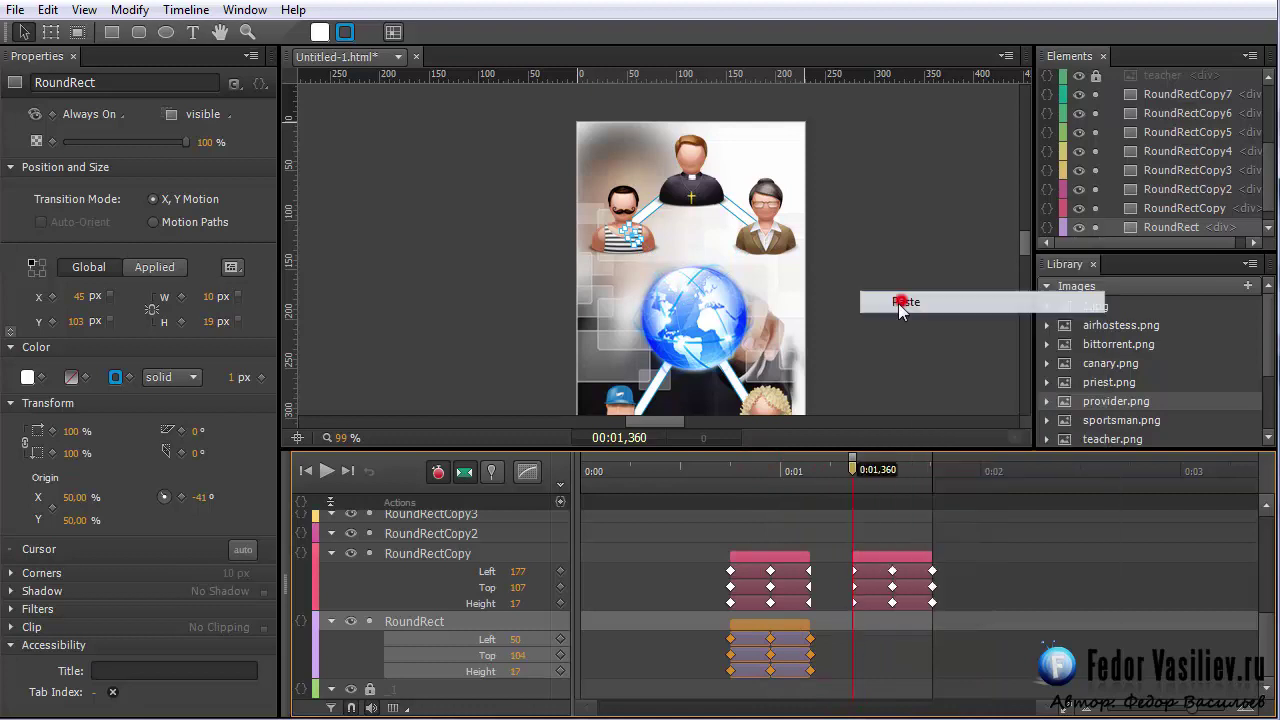
{"action": "right_click", "coordinate": [866, 631]}
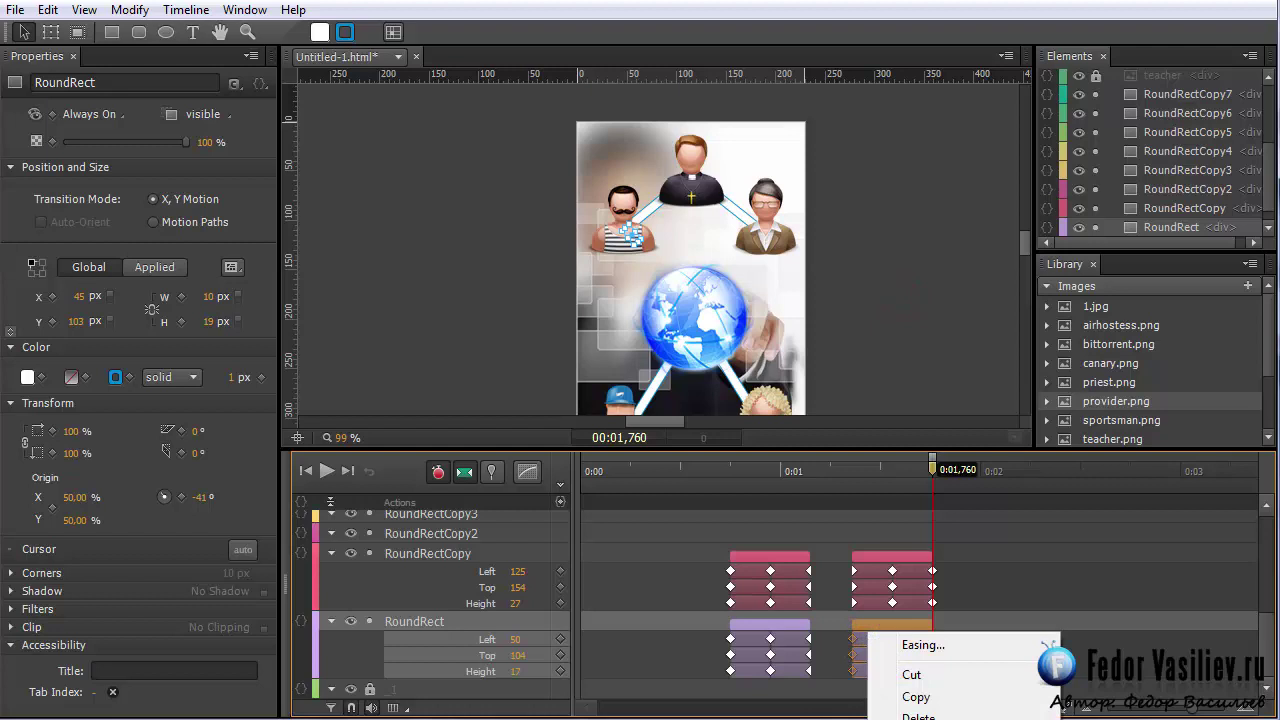
{"action": "key", "text": "Escape"}
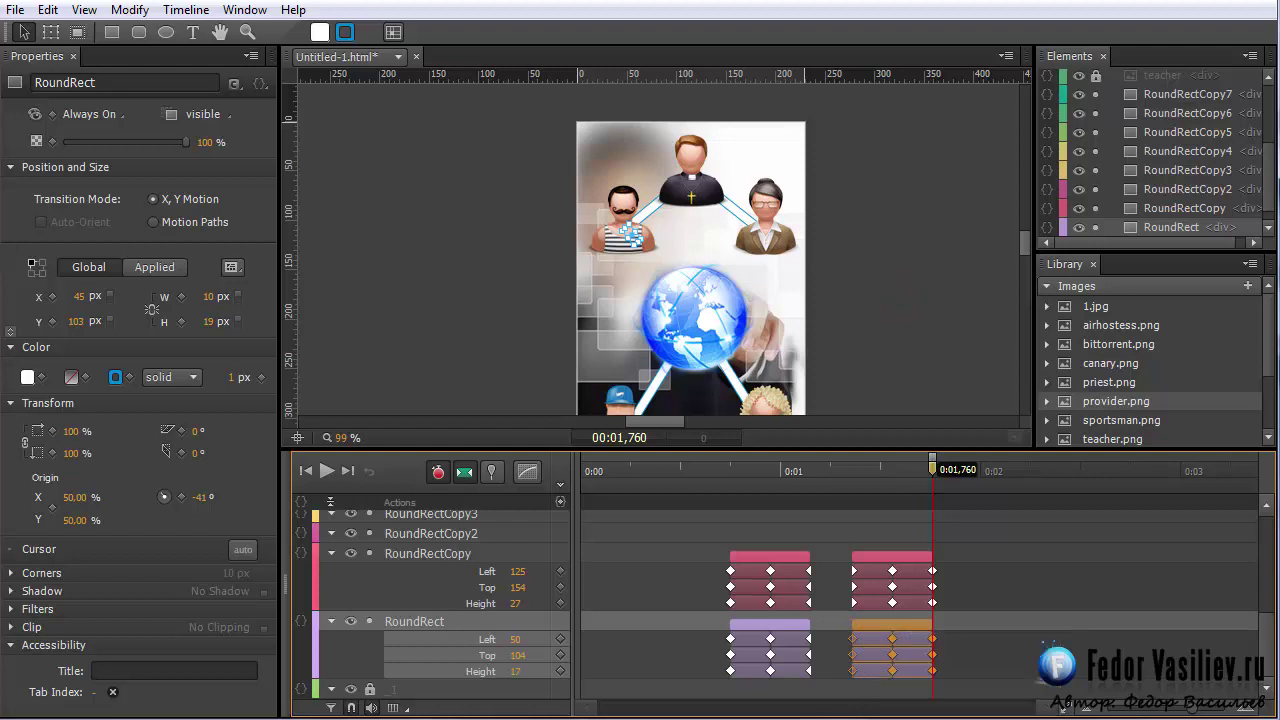
{"action": "left_click_drag", "start_coordinate": [886, 471], "coordinate": [731, 488]}
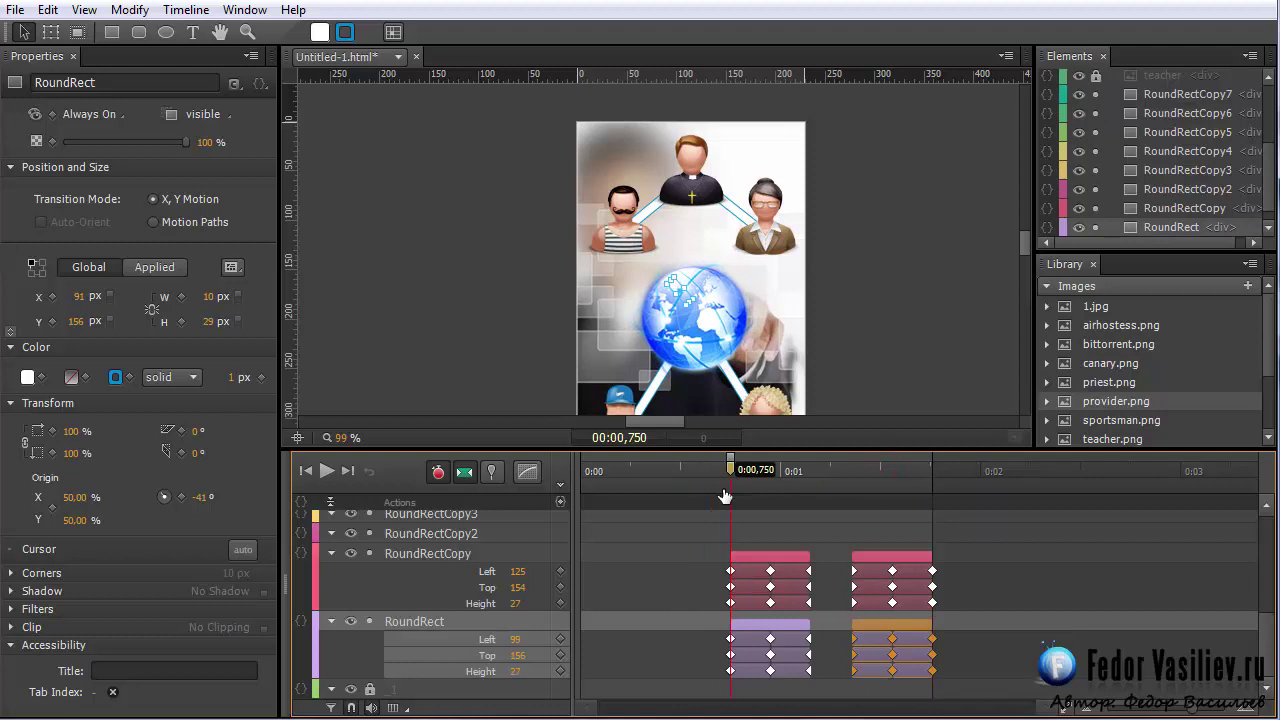
{"action": "left_click", "coordinate": [326, 474]}
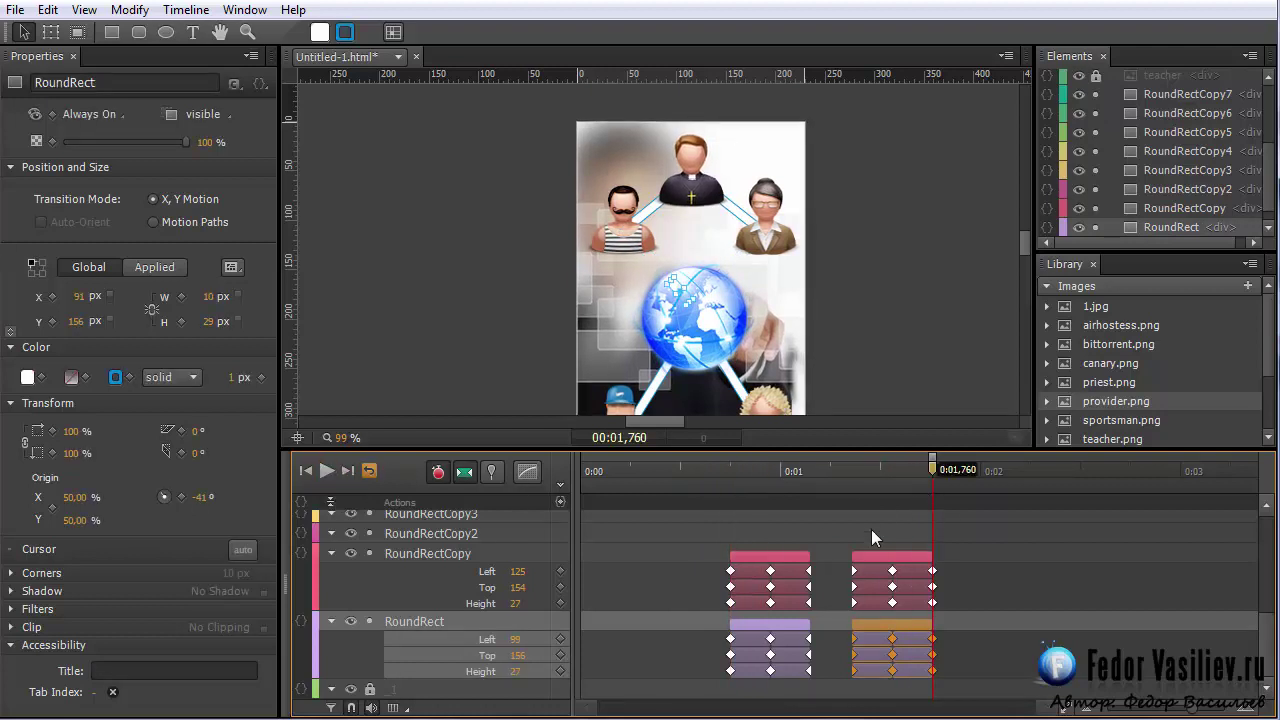
Step: Copy RoundRectCopy's second transition block and paste it on the same element at 0:02
{"action": "left_click", "coordinate": [878, 557]}
{"action": "right_click", "coordinate": [885, 558]}
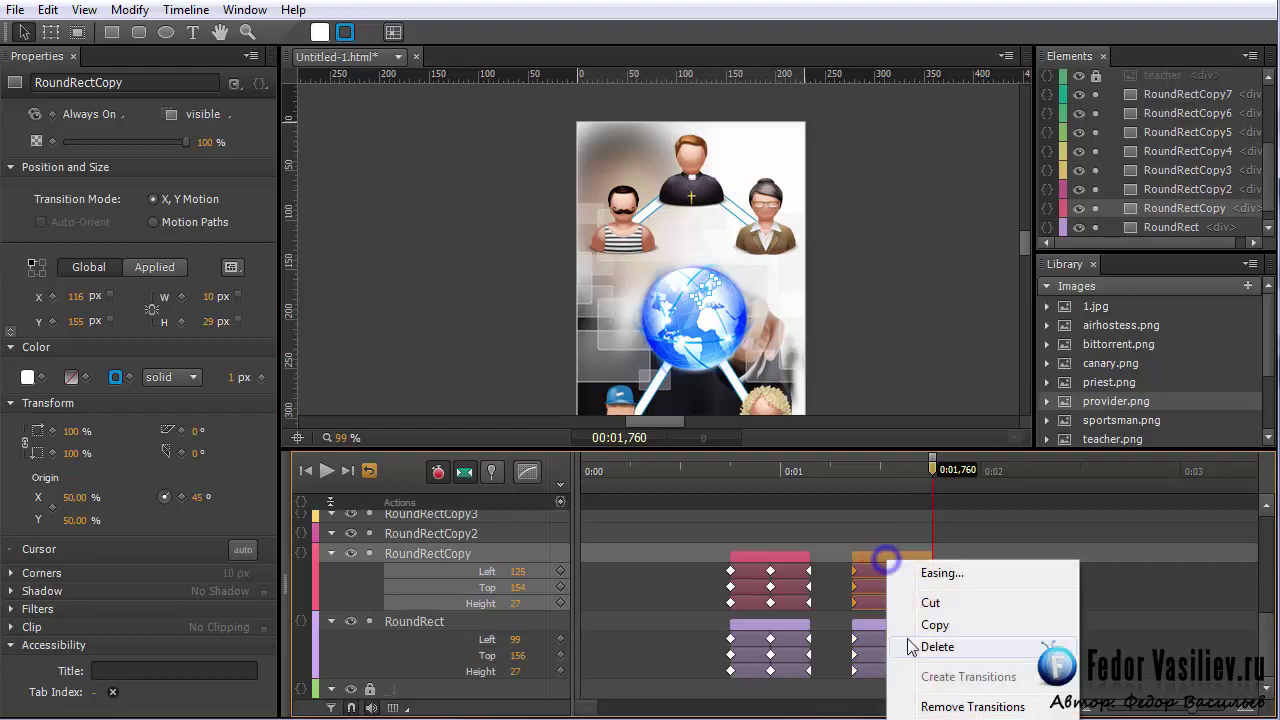
{"action": "left_click", "coordinate": [940, 626]}
{"action": "left_click_drag", "start_coordinate": [950, 471], "coordinate": [975, 483]}
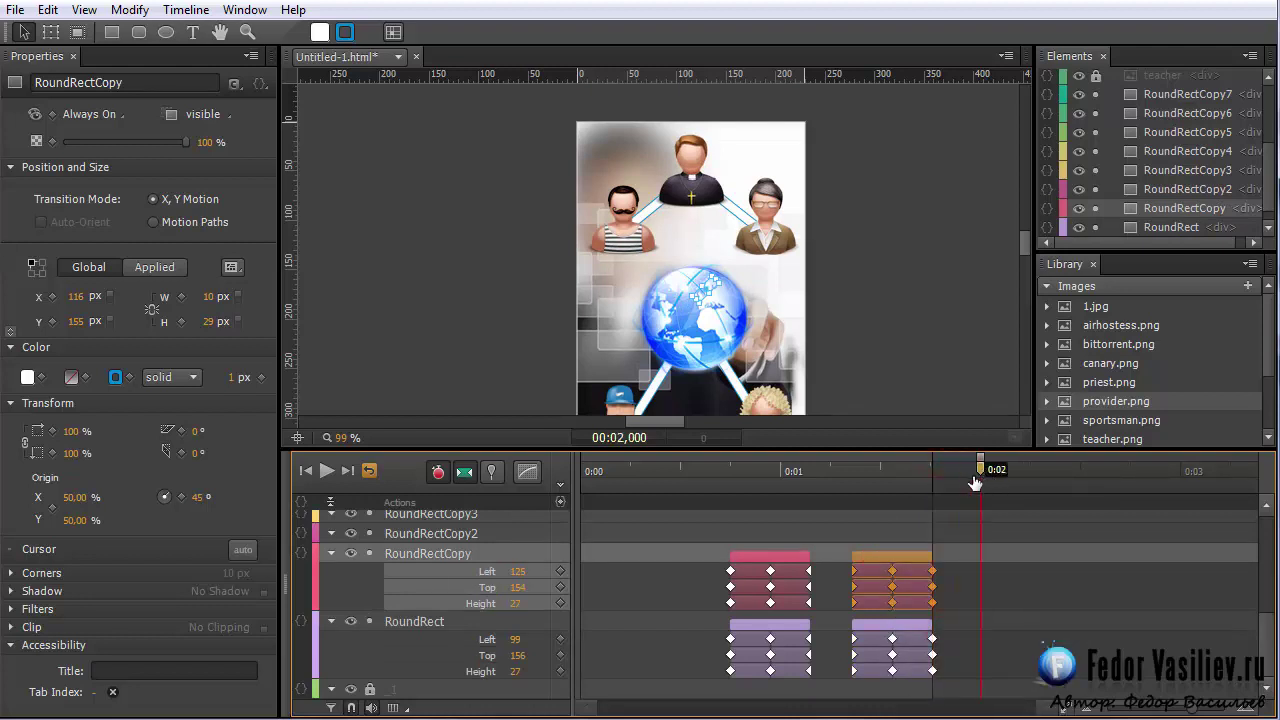
{"action": "right_click", "coordinate": [982, 565]}
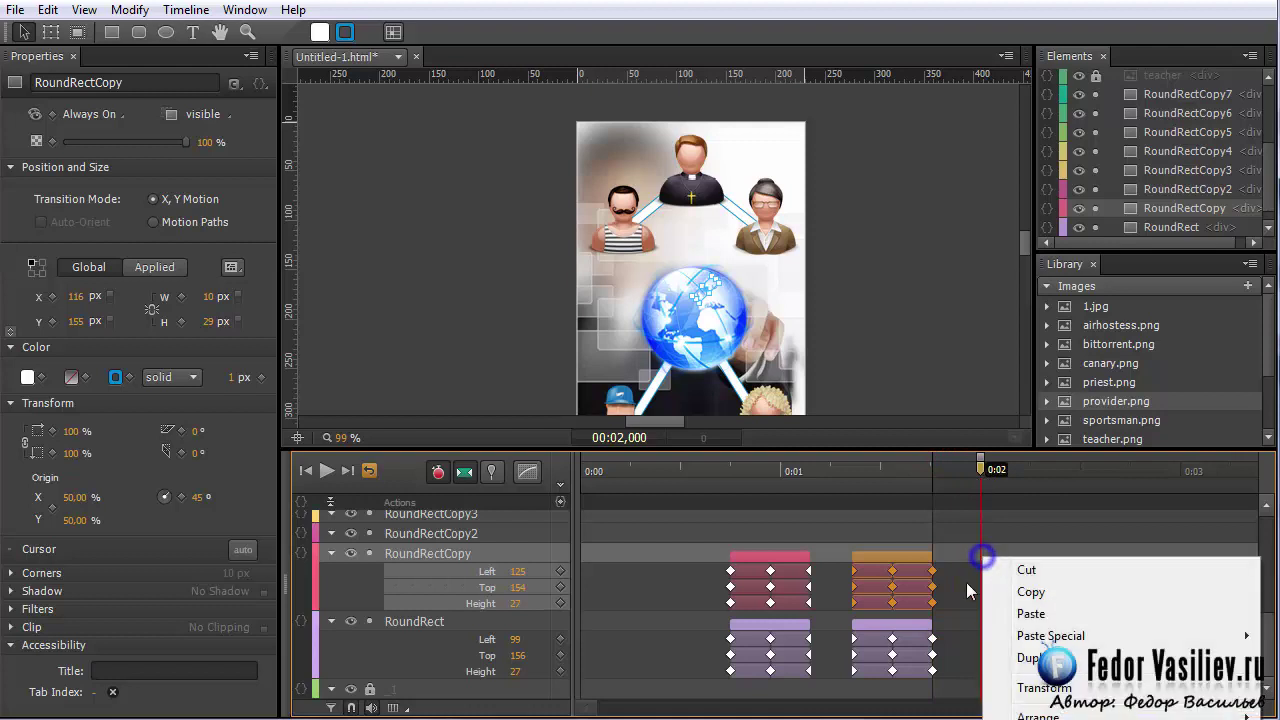
{"action": "left_click", "coordinate": [1027, 618]}
{"action": "left_click_drag", "start_coordinate": [850, 472], "coordinate": [1007, 522]}
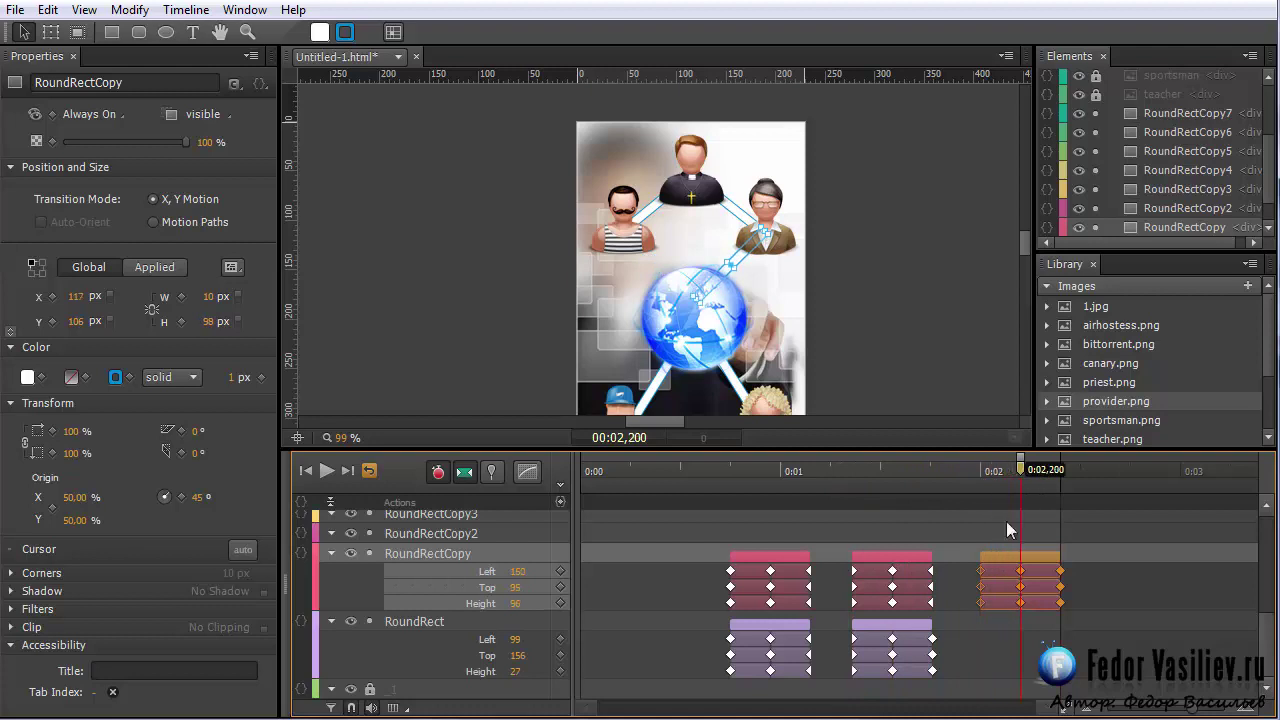
{"action": "right_click", "coordinate": [998, 558]}
{"action": "left_click", "coordinate": [1020, 626]}
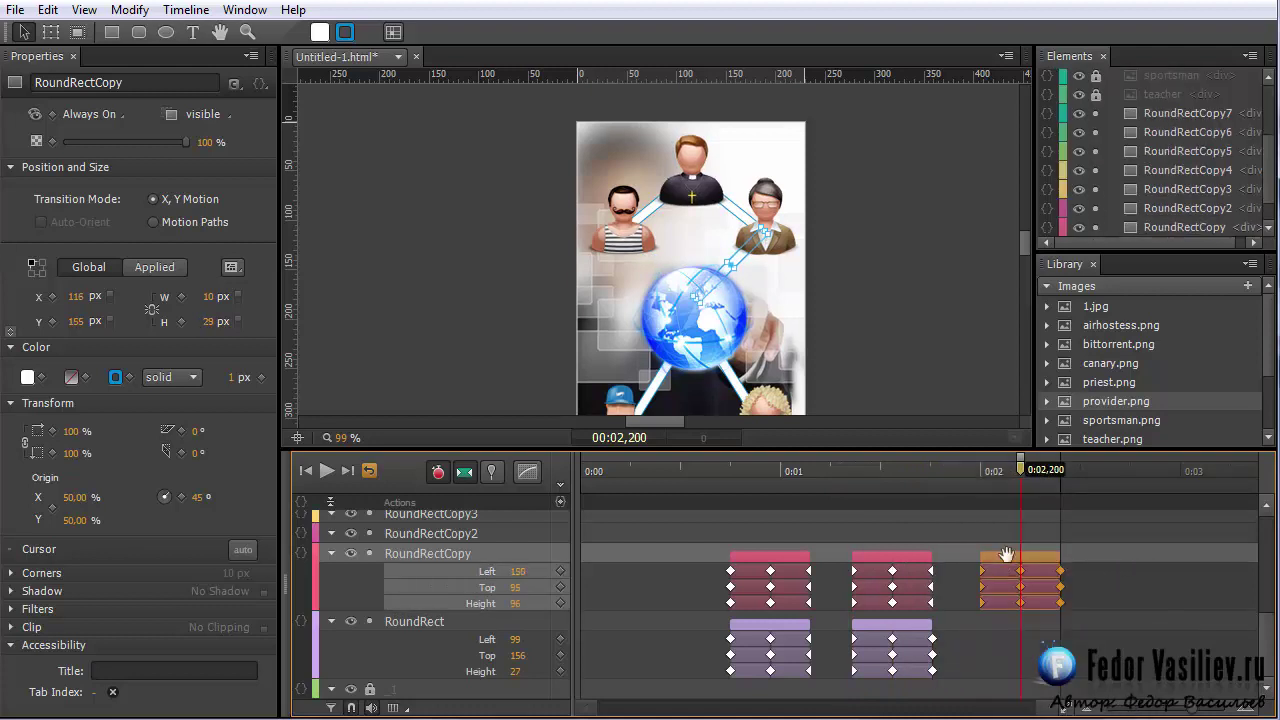
Step: Copy RoundRect's second transition block, paste it on the same element at 0:02, and scrub to 0:02,200 to check it
{"action": "left_click", "coordinate": [908, 642]}
{"action": "right_click", "coordinate": [905, 638]}
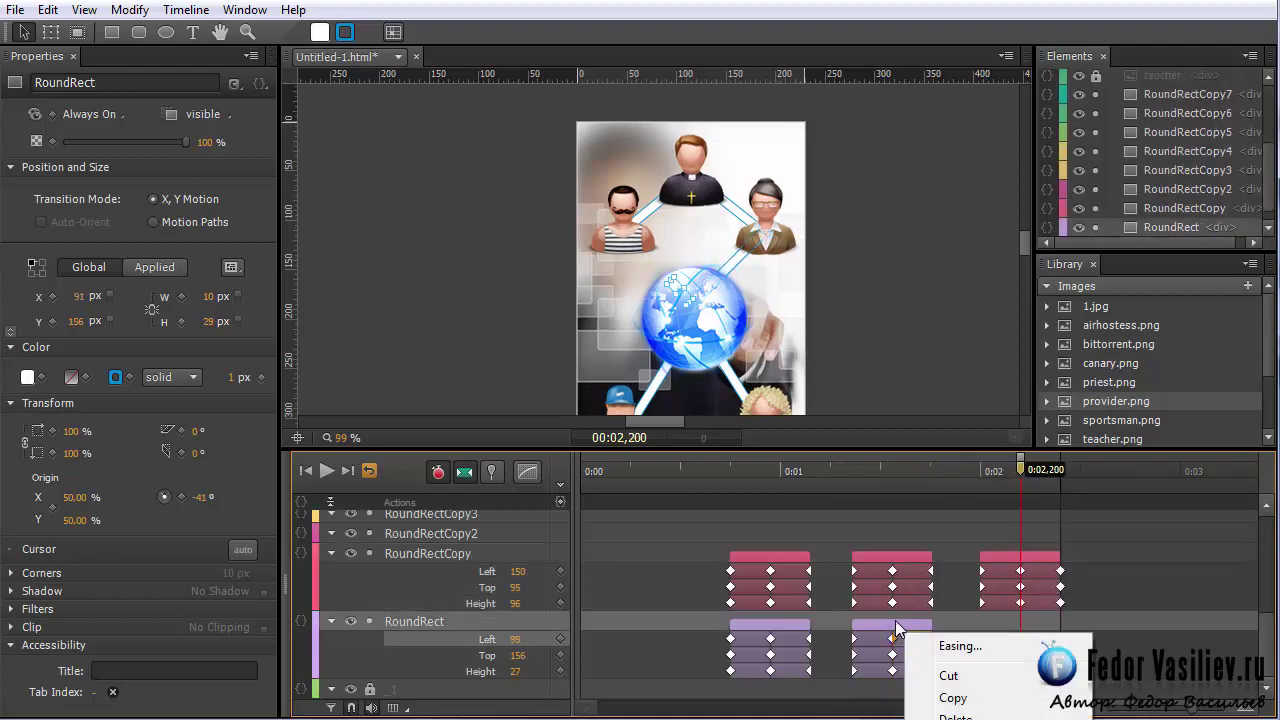
{"action": "left_click", "coordinate": [897, 628]}
{"action": "right_click", "coordinate": [890, 624]}
{"action": "left_click", "coordinate": [936, 688]}
{"action": "left_click_drag", "start_coordinate": [1027, 470], "coordinate": [983, 482]}
{"action": "right_click", "coordinate": [985, 630]}
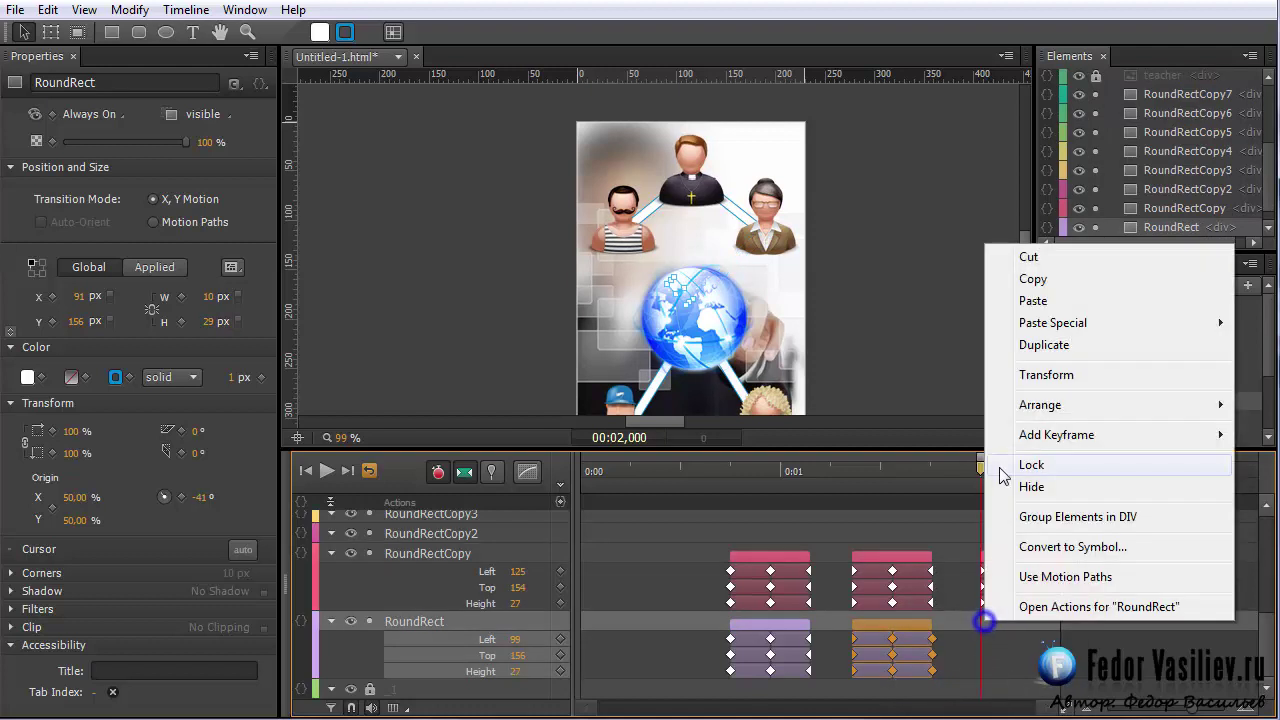
{"action": "left_click", "coordinate": [1030, 293]}
{"action": "left_click_drag", "start_coordinate": [954, 496], "coordinate": [1016, 555]}
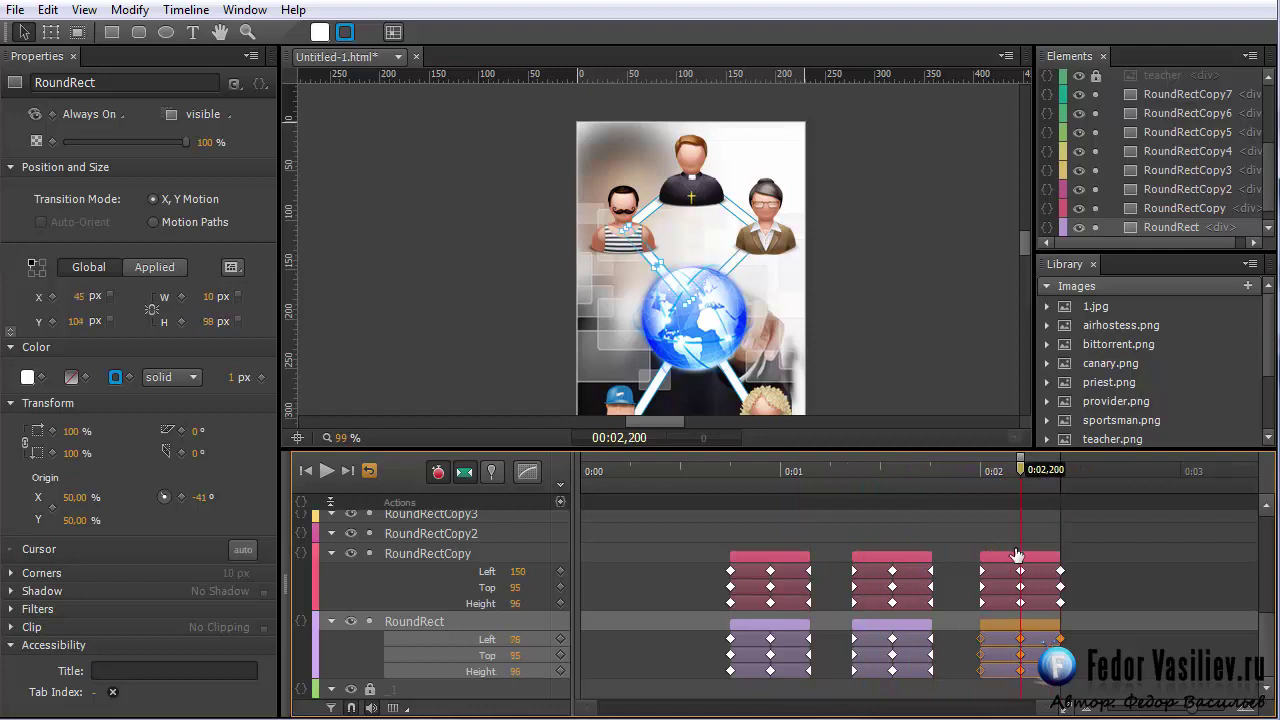
Step: Play the animation from 0:00,680 to check the repeated pulses of RoundRect and RoundRectCopy
{"action": "right_click", "coordinate": [990, 626]}
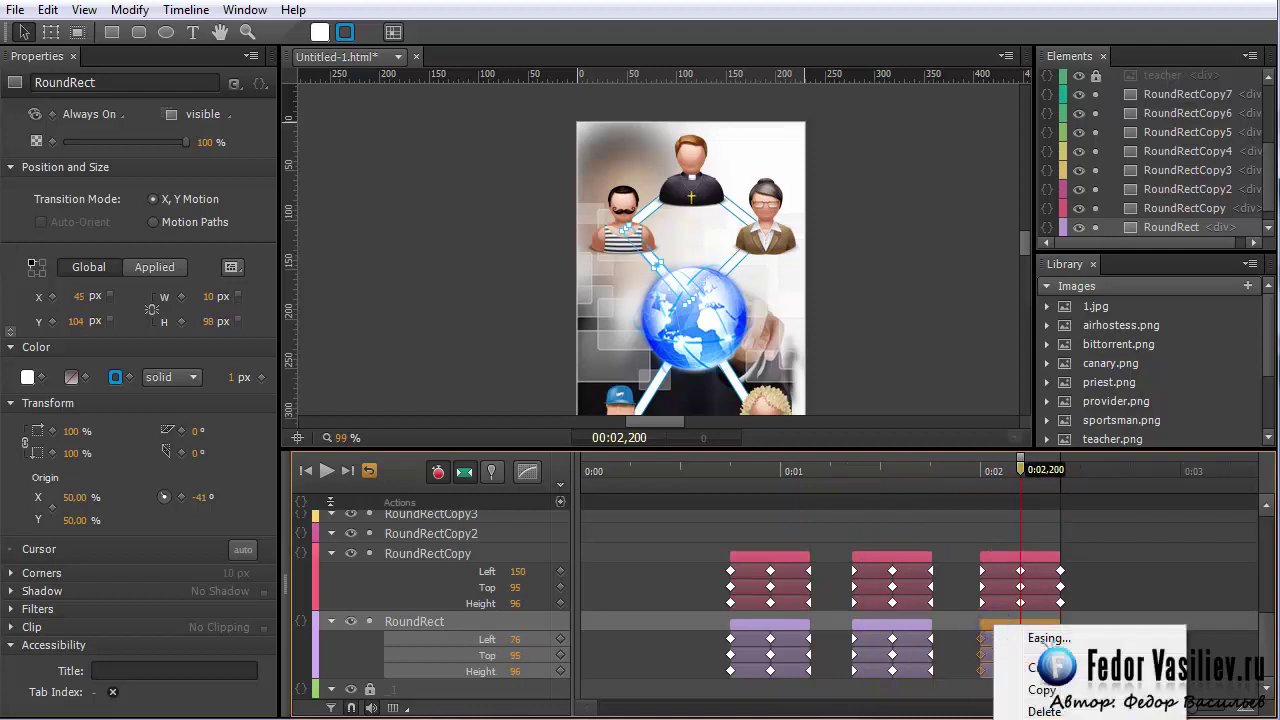
{"action": "key", "text": "Escape"}
{"action": "left_click_drag", "start_coordinate": [967, 467], "coordinate": [716, 467]}
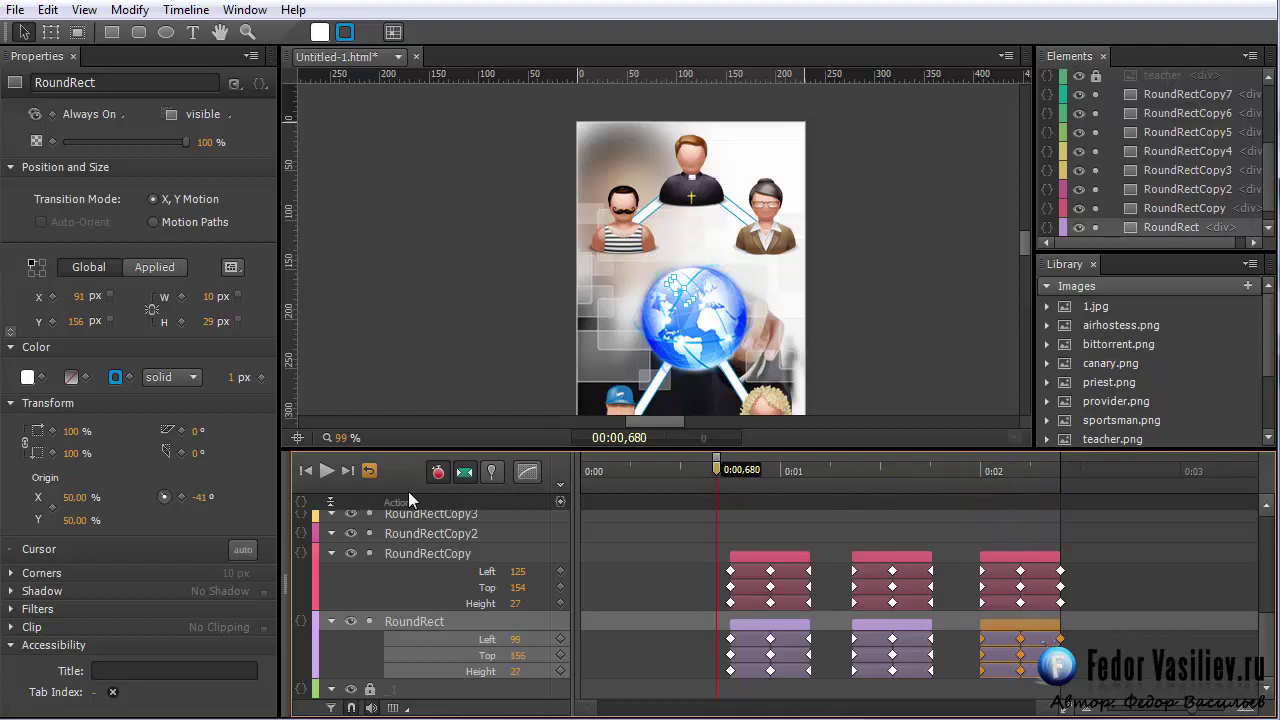
{"action": "left_click", "coordinate": [324, 471]}
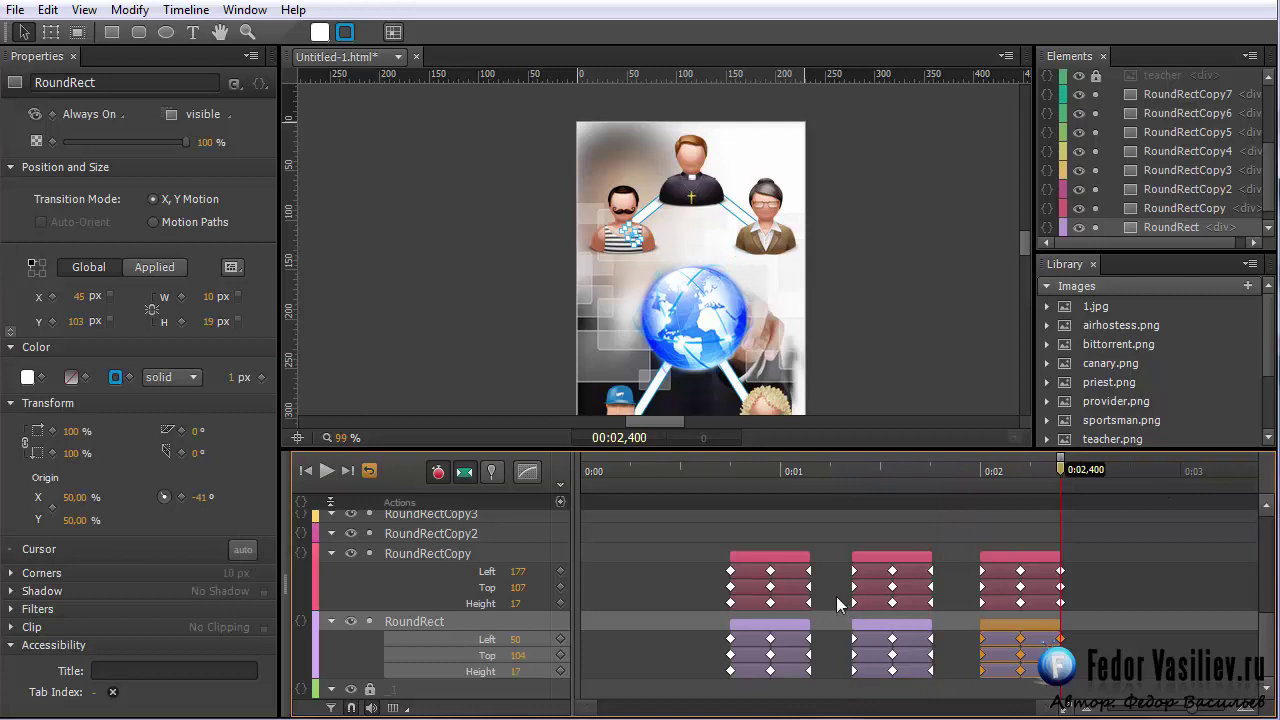
Step: With Swing easing, animate RoundRectCopy2 and RoundRectCopy3 stretching up to the priest from 0:01 to 0:01,250, reaching a height of 118 px
{"action": "key", "text": "ctrl+z"}
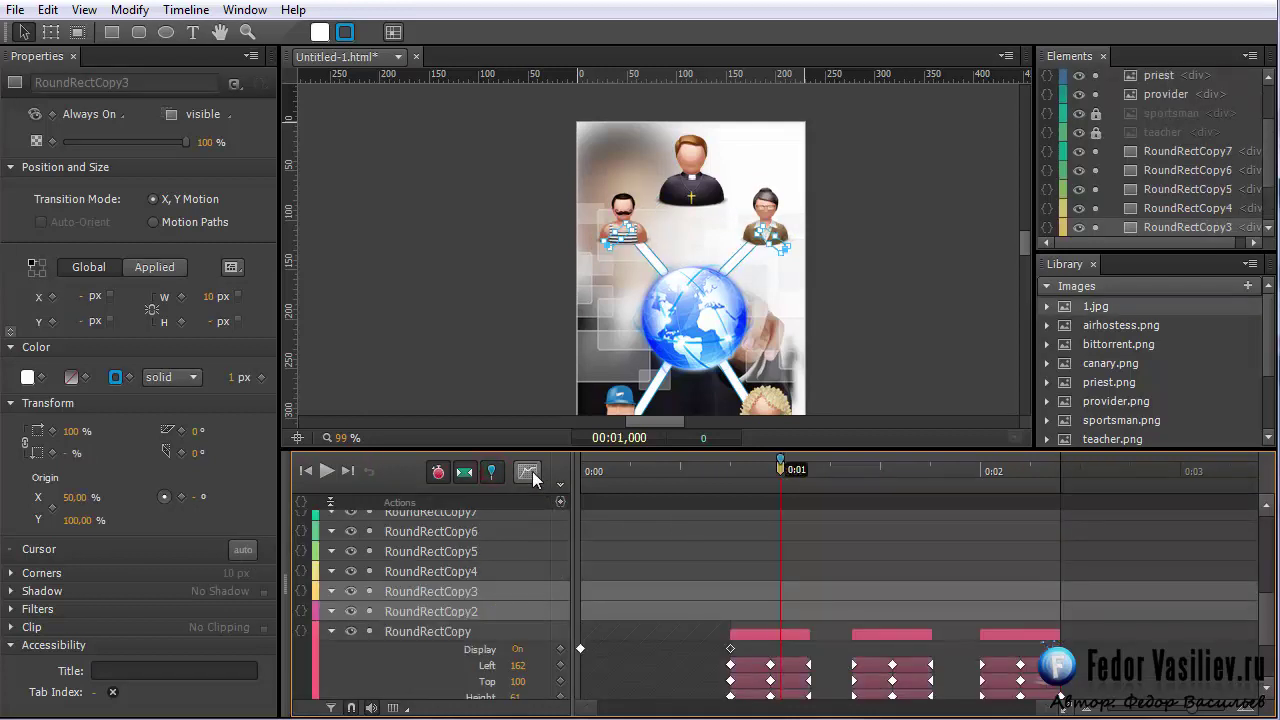
{"action": "left_click", "coordinate": [530, 471]}
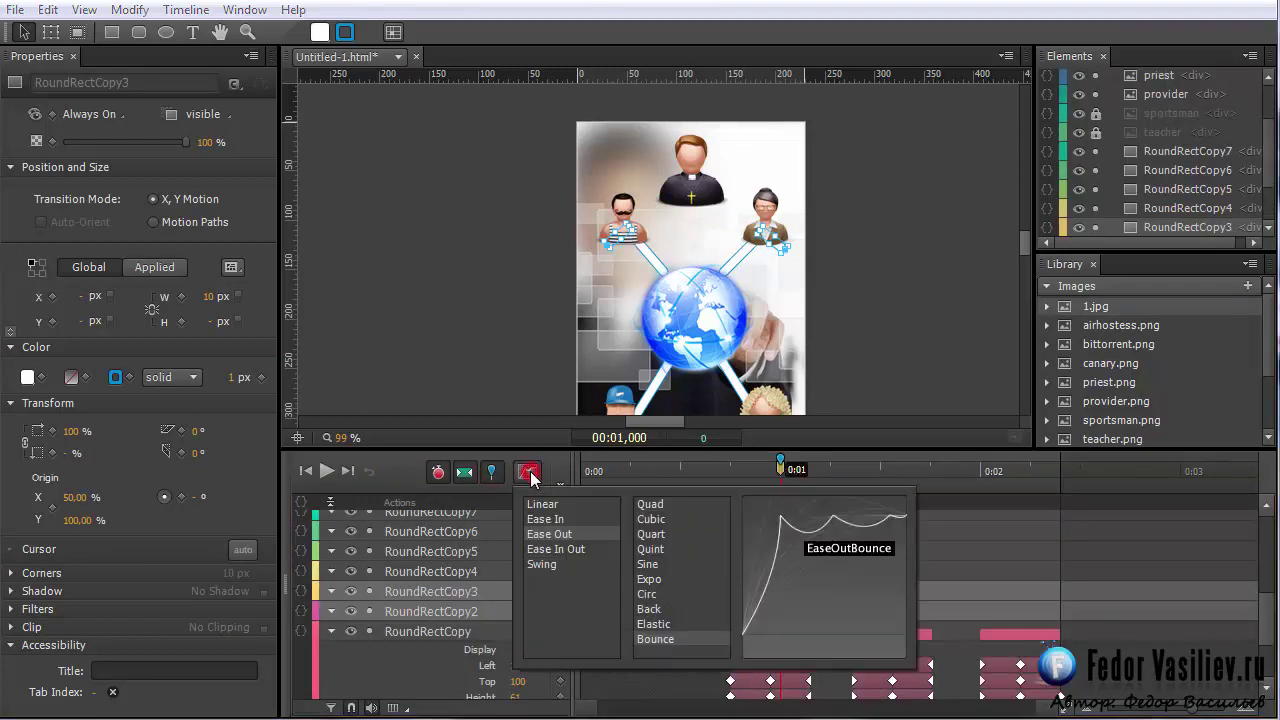
{"action": "left_click", "coordinate": [547, 565]}
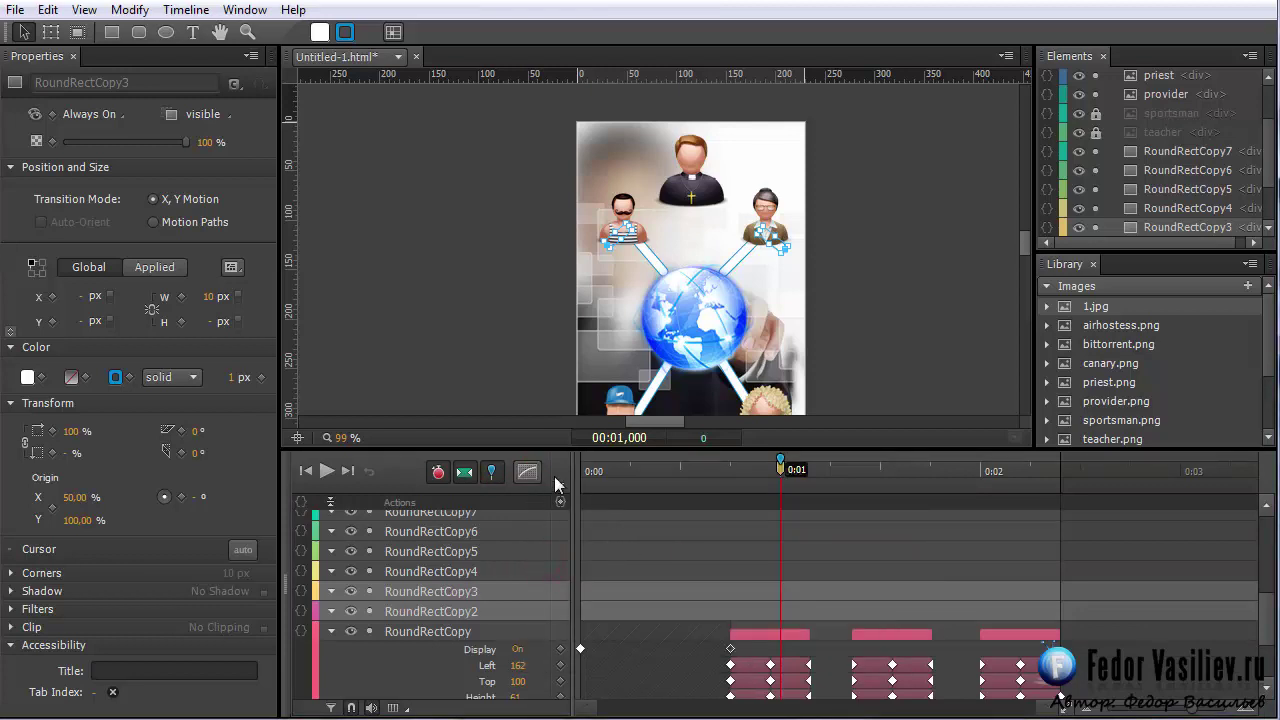
{"action": "left_click_drag", "start_coordinate": [781, 474], "coordinate": [830, 488]}
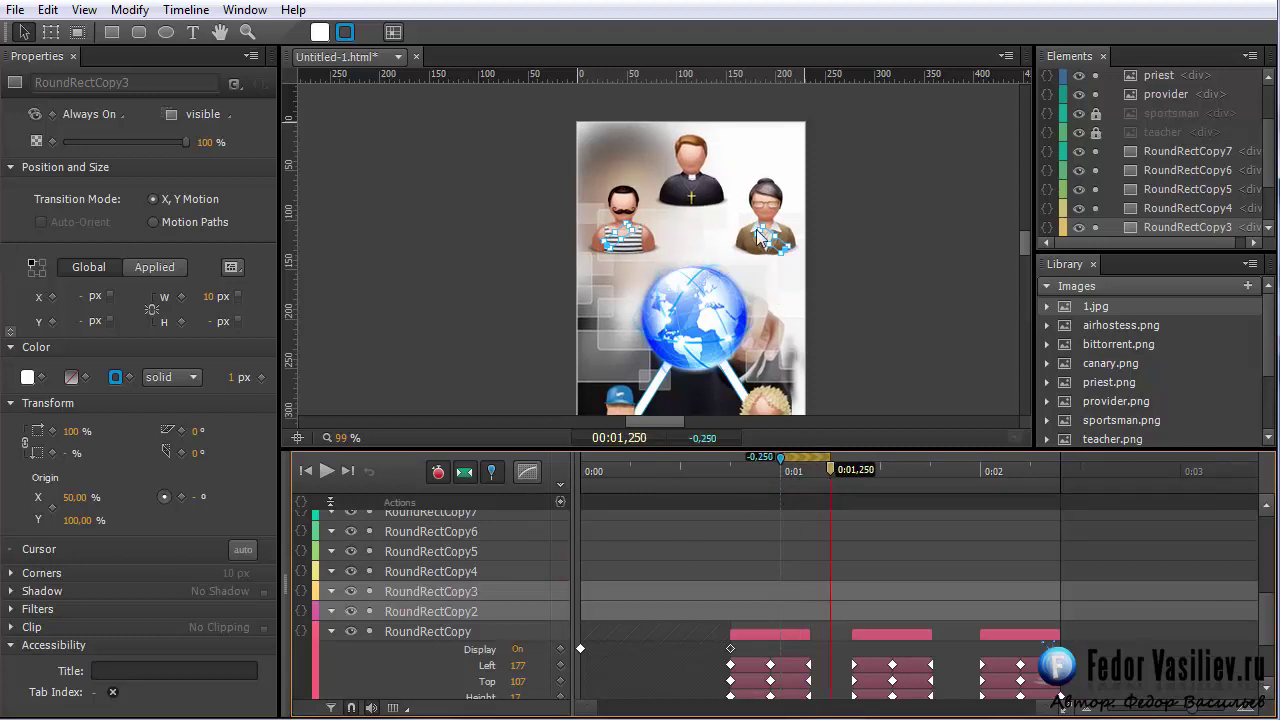
{"action": "left_click_drag", "start_coordinate": [762, 232], "coordinate": [698, 186]}
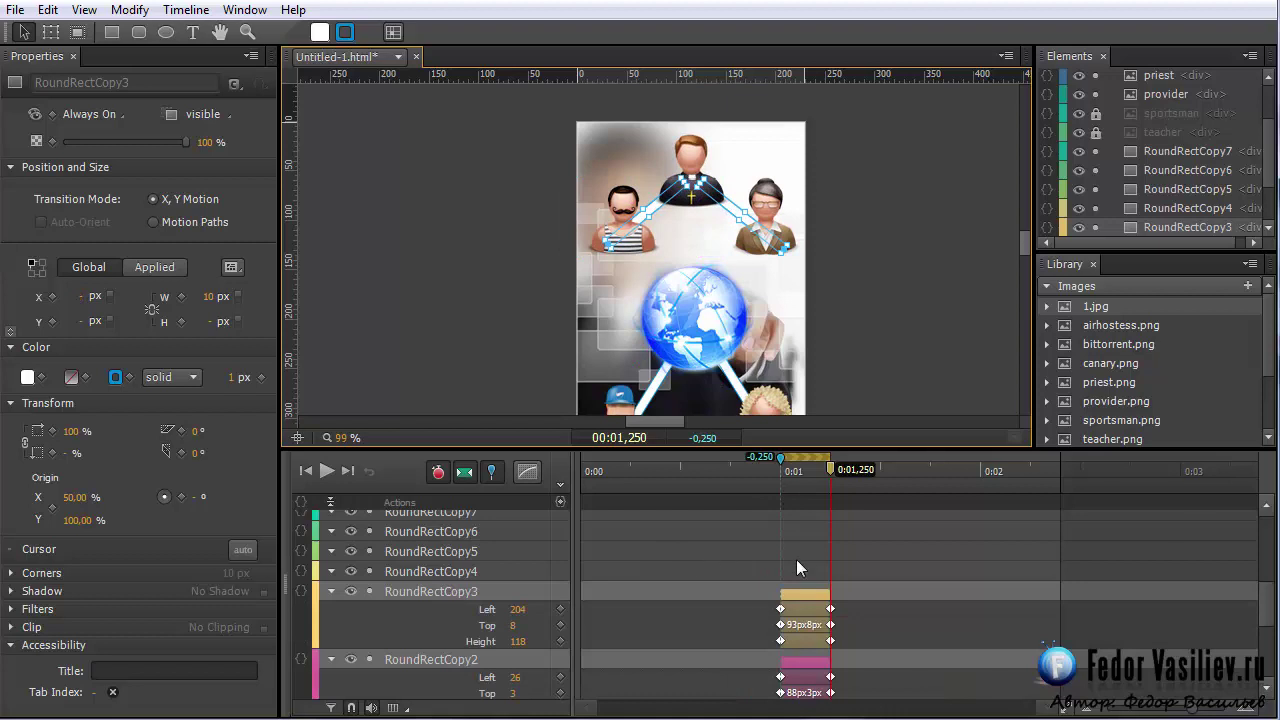
Step: Animate RoundRectCopy2 and RoundRectCopy3 shrinking into the priest to 21 px high from 0:01,250 to 0:01,500, and turn off the pin
{"action": "scroll", "coordinate": [796, 559], "scroll_direction": "down", "scroll_amount": 1}
{"action": "left_click_drag", "start_coordinate": [779, 467], "coordinate": [834, 479]}
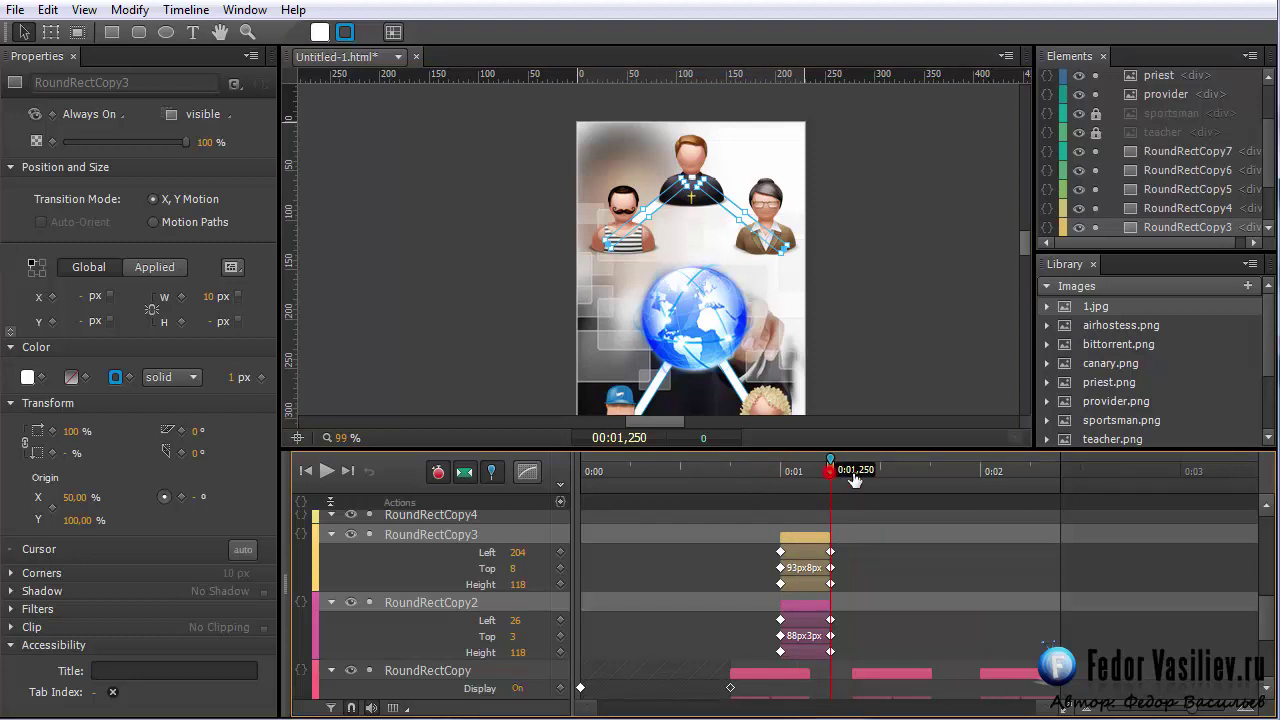
{"action": "left_click_drag", "start_coordinate": [855, 479], "coordinate": [877, 481]}
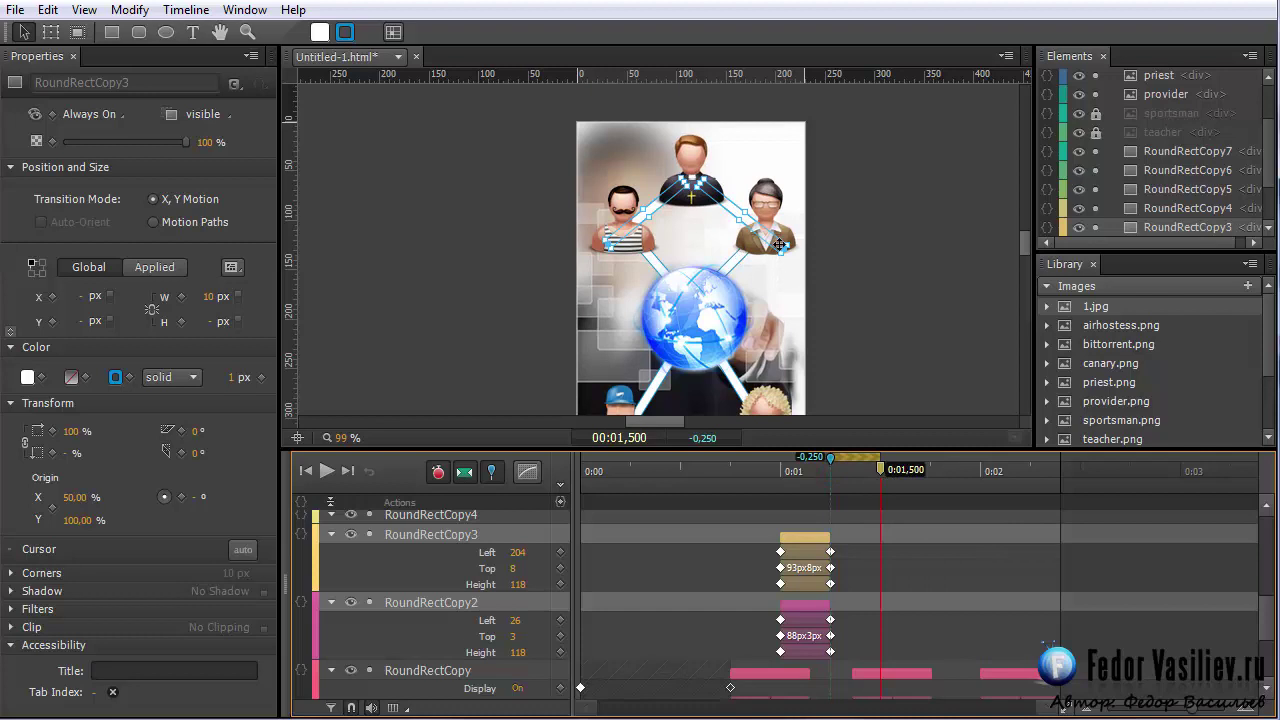
{"action": "left_click", "coordinate": [725, 193]}
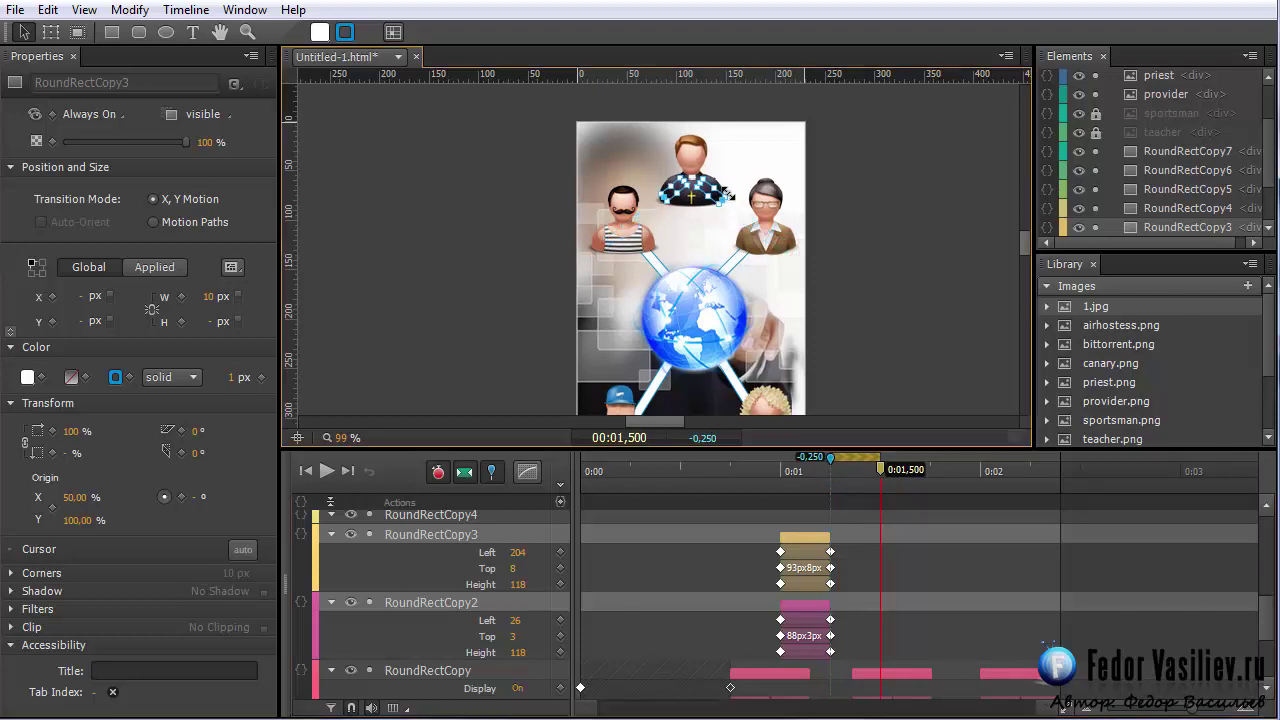
{"action": "left_click", "coordinate": [585, 205]}
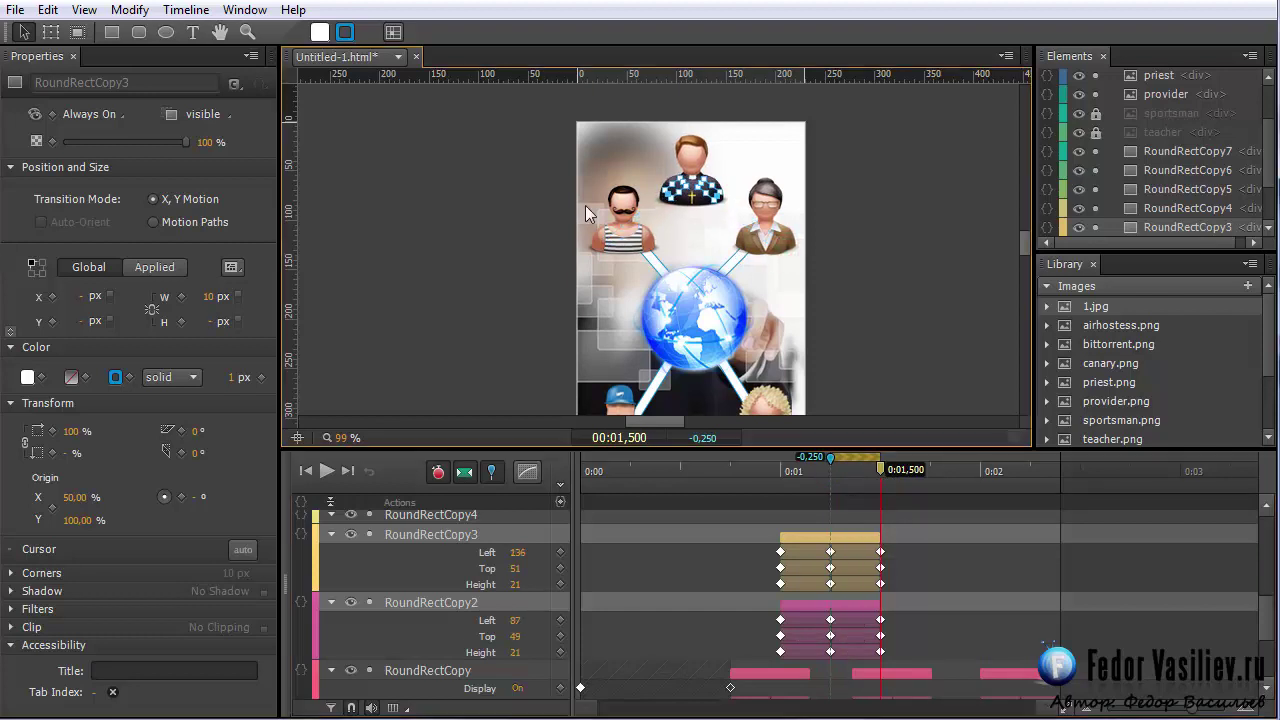
{"action": "left_click", "coordinate": [491, 471]}
Step: Set the display of RoundRectCopy2 and RoundRectCopy3 to Off at 0:00 and On at 0:01
{"action": "mouse_move", "coordinate": [785, 468]}
{"action": "left_mouse_down"}
{"action": "mouse_move", "coordinate": [746, 476]}
{"action": "mouse_move", "coordinate": [886, 472]}
{"action": "mouse_move", "coordinate": [705, 480]}
{"action": "left_mouse_up"}
{"action": "scroll", "coordinate": [641, 602], "scroll_direction": "down", "scroll_amount": 3}
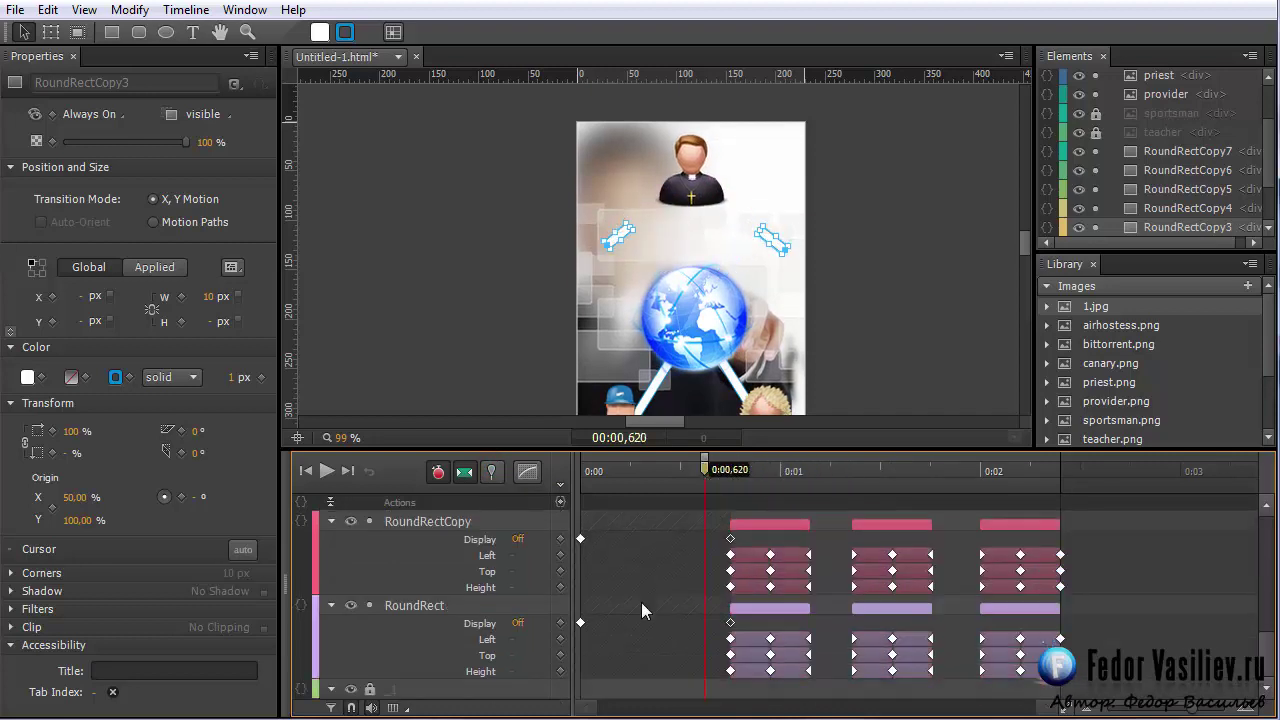
{"action": "scroll", "coordinate": [641, 602], "scroll_direction": "up", "scroll_amount": 4}
{"action": "key", "text": "Home"}
{"action": "scroll", "coordinate": [651, 571], "scroll_direction": "up", "scroll_amount": 3}
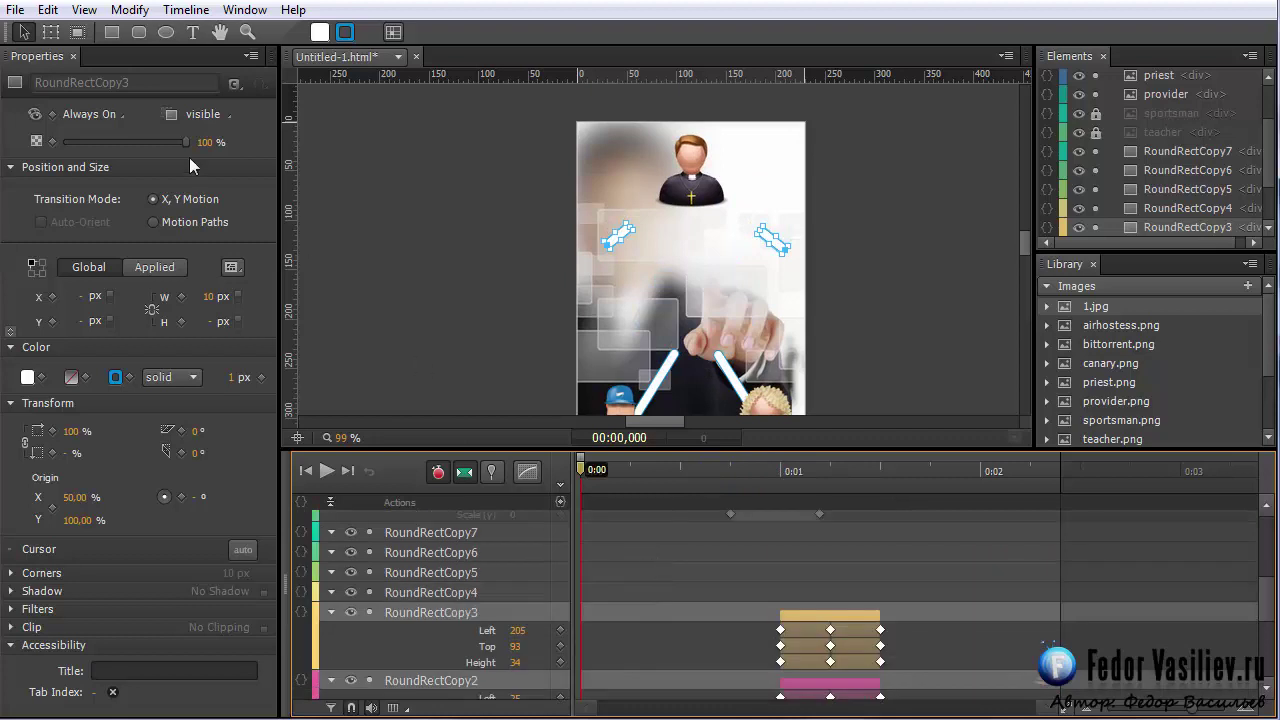
{"action": "left_click", "coordinate": [92, 114]}
{"action": "left_click", "coordinate": [103, 150]}
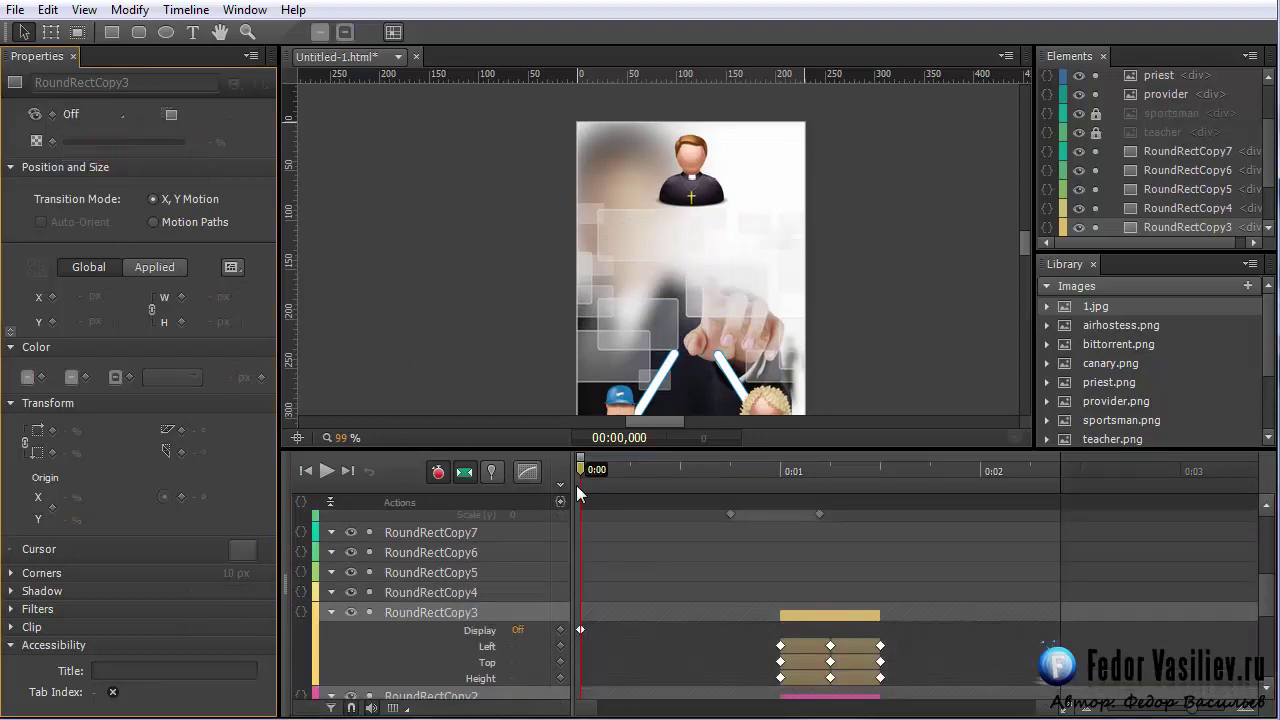
{"action": "left_click", "coordinate": [100, 170]}
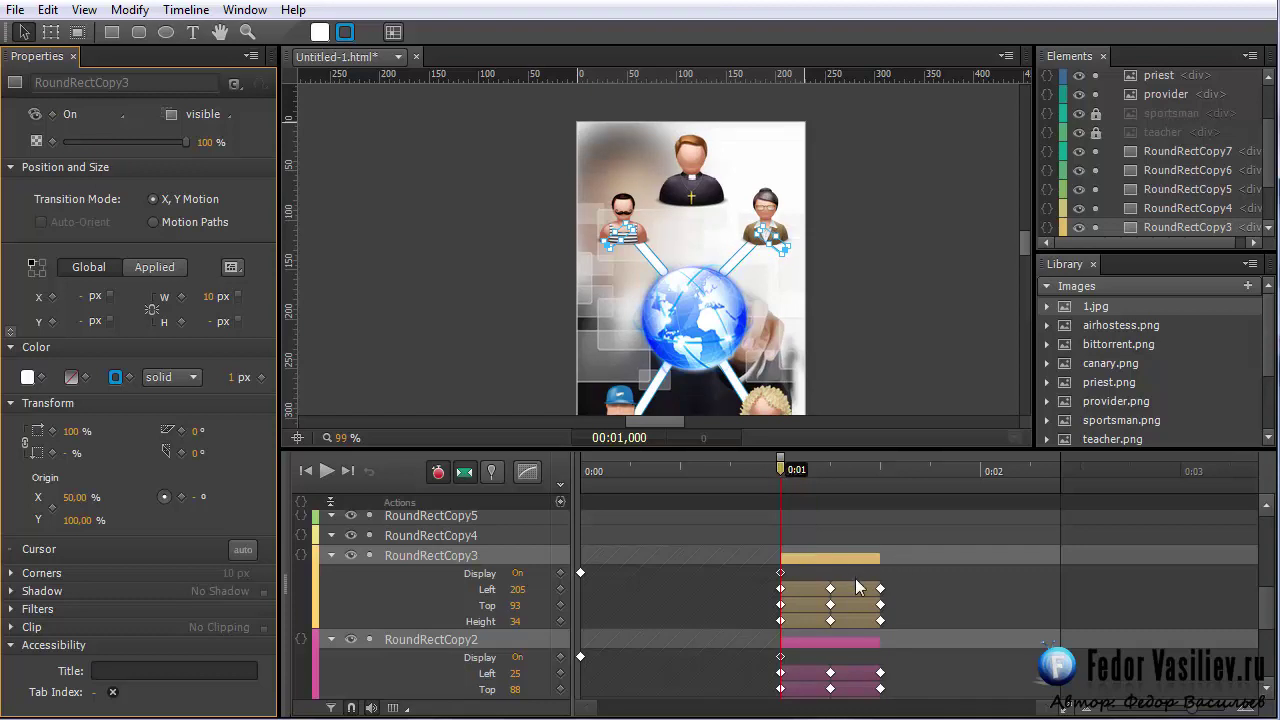
Step: Shift the transition blocks of RoundRectCopy3 and RoundRectCopy2 to start at about 0:01,150, and play the animation to check the timing
{"action": "left_click", "coordinate": [830, 557]}
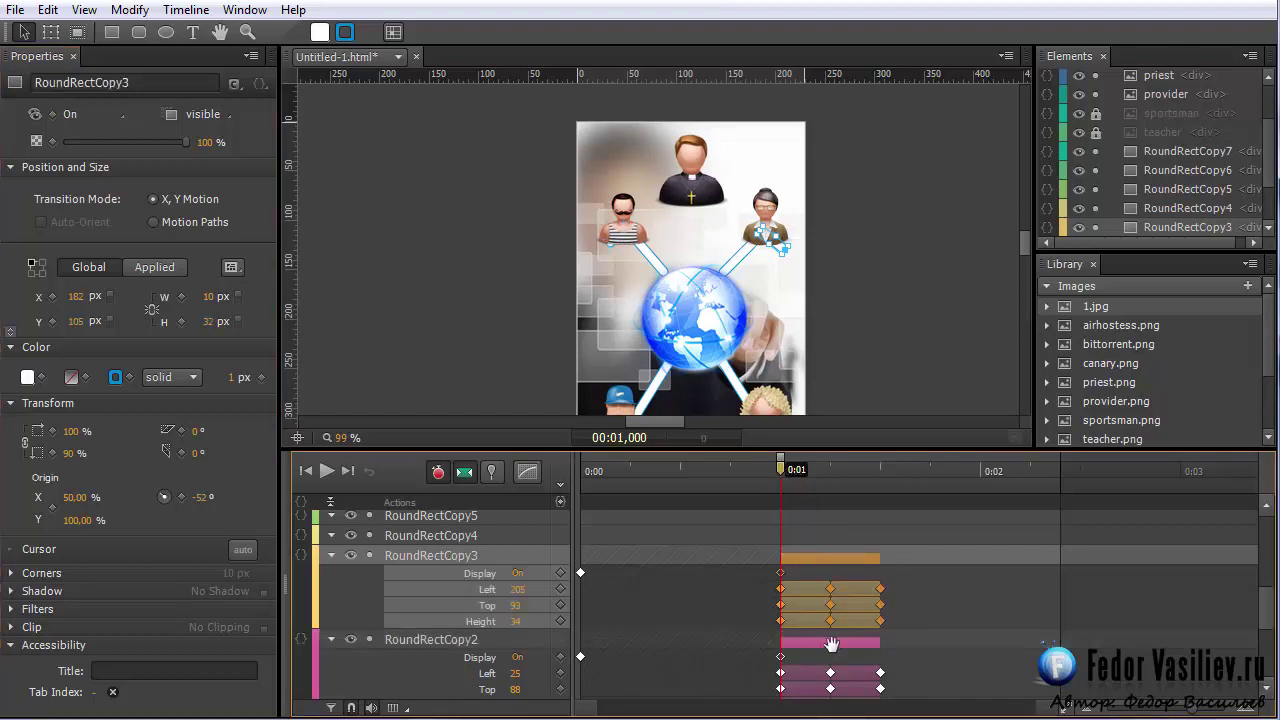
{"action": "left_click", "coordinate": [831, 643], "text": "shift"}
{"action": "left_click_drag", "start_coordinate": [823, 563], "coordinate": [853, 563]}
{"action": "left_click_drag", "start_coordinate": [789, 466], "coordinate": [631, 508]}
{"action": "left_click", "coordinate": [325, 473]}
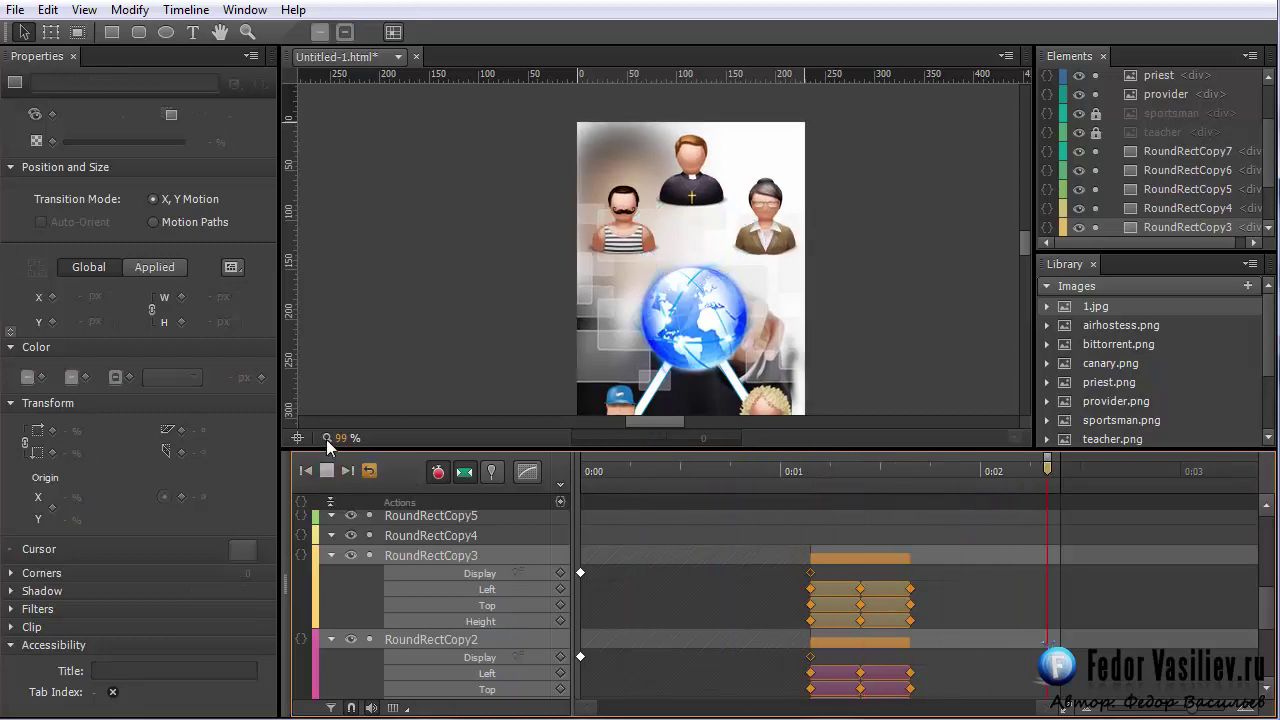
{"action": "left_click_drag", "start_coordinate": [833, 467], "coordinate": [880, 492]}
Step: Copy RoundRectCopy3's transition block and paste it on the same element at 0:01,865
{"action": "scroll", "coordinate": [1265, 620], "scroll_direction": "down", "scroll_amount": 5}
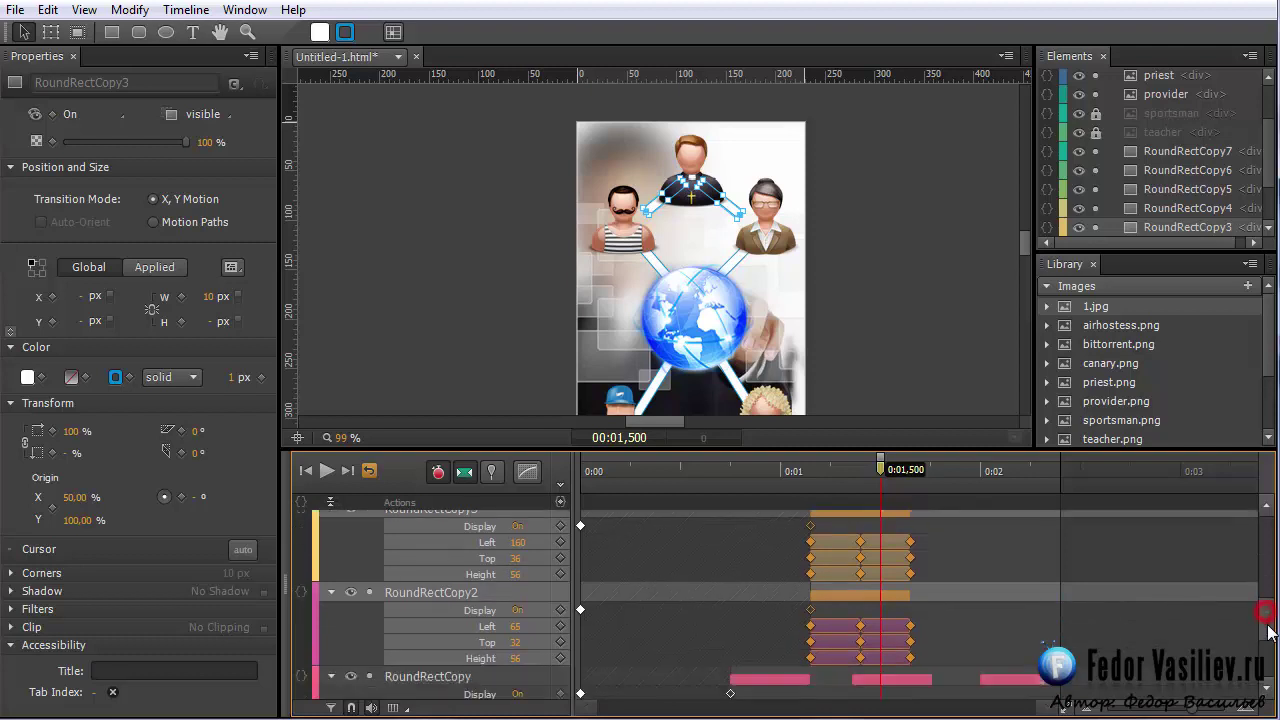
{"action": "scroll", "coordinate": [1265, 620], "scroll_direction": "up", "scroll_amount": 5}
{"action": "scroll", "coordinate": [1265, 620], "scroll_direction": "down", "scroll_amount": 1}
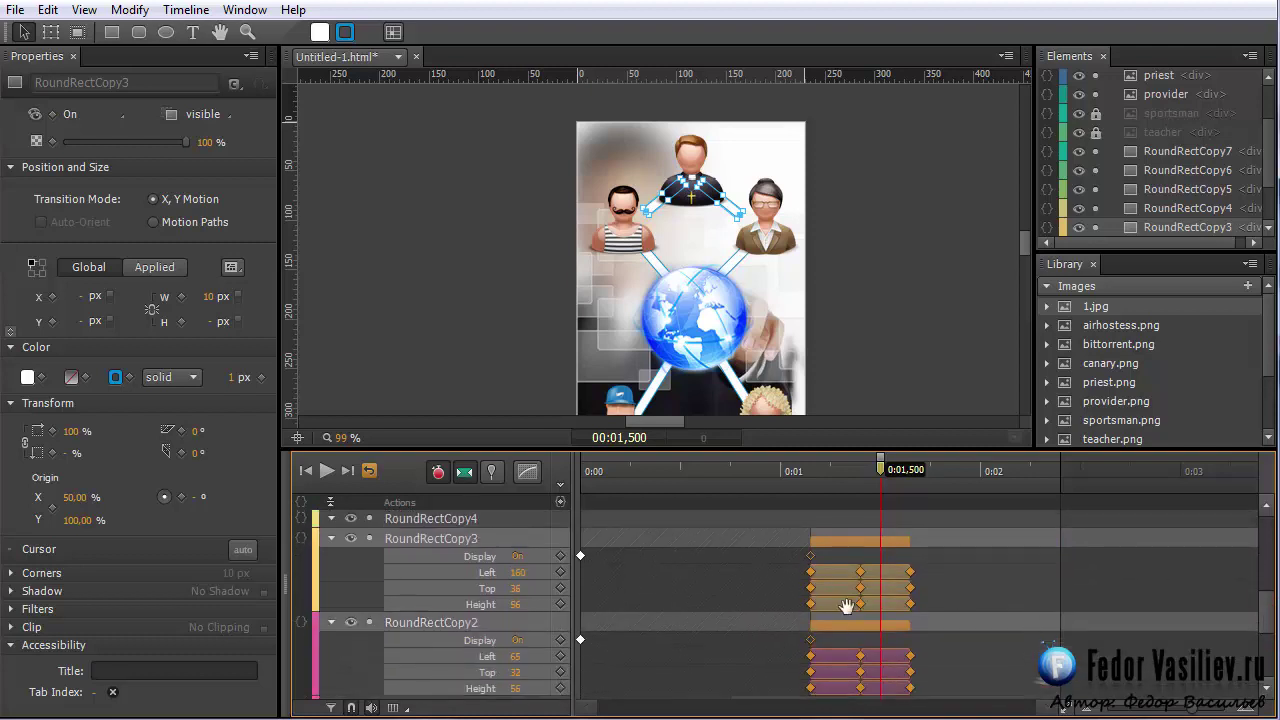
{"action": "left_click", "coordinate": [937, 592]}
{"action": "left_click", "coordinate": [897, 543]}
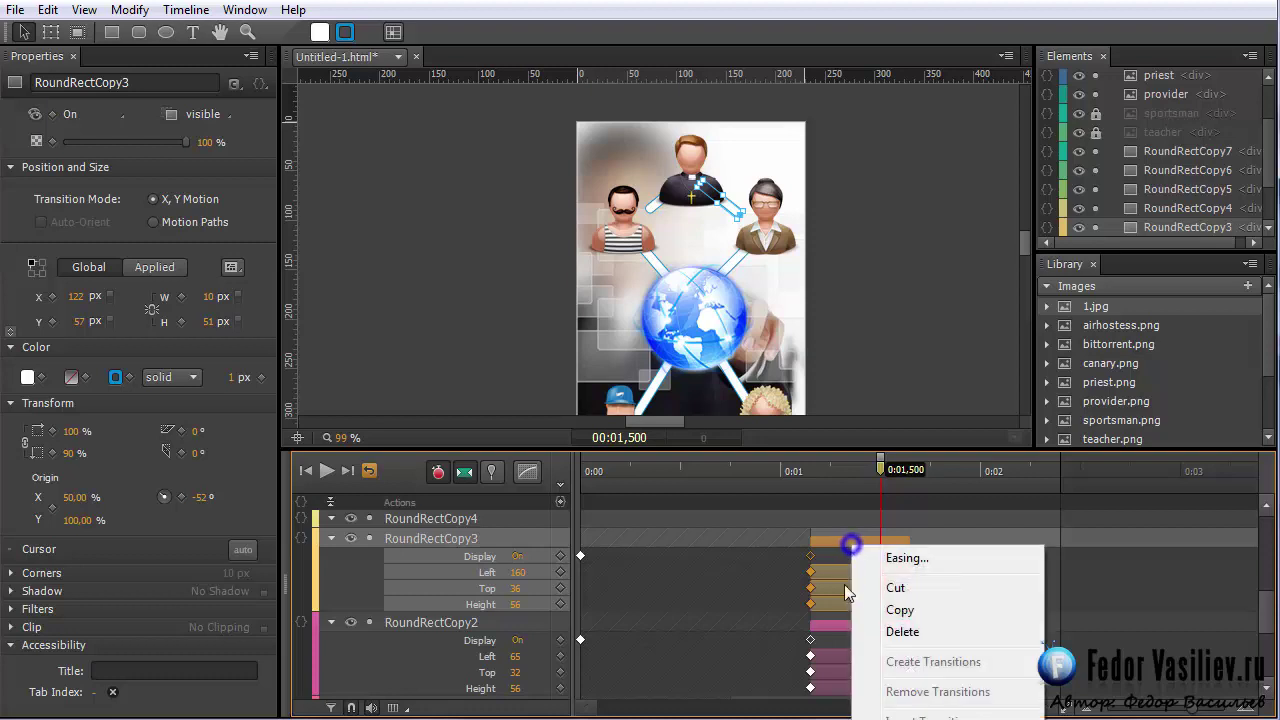
{"action": "left_click", "coordinate": [903, 613]}
{"action": "left_click_drag", "start_coordinate": [880, 466], "coordinate": [952, 466]}
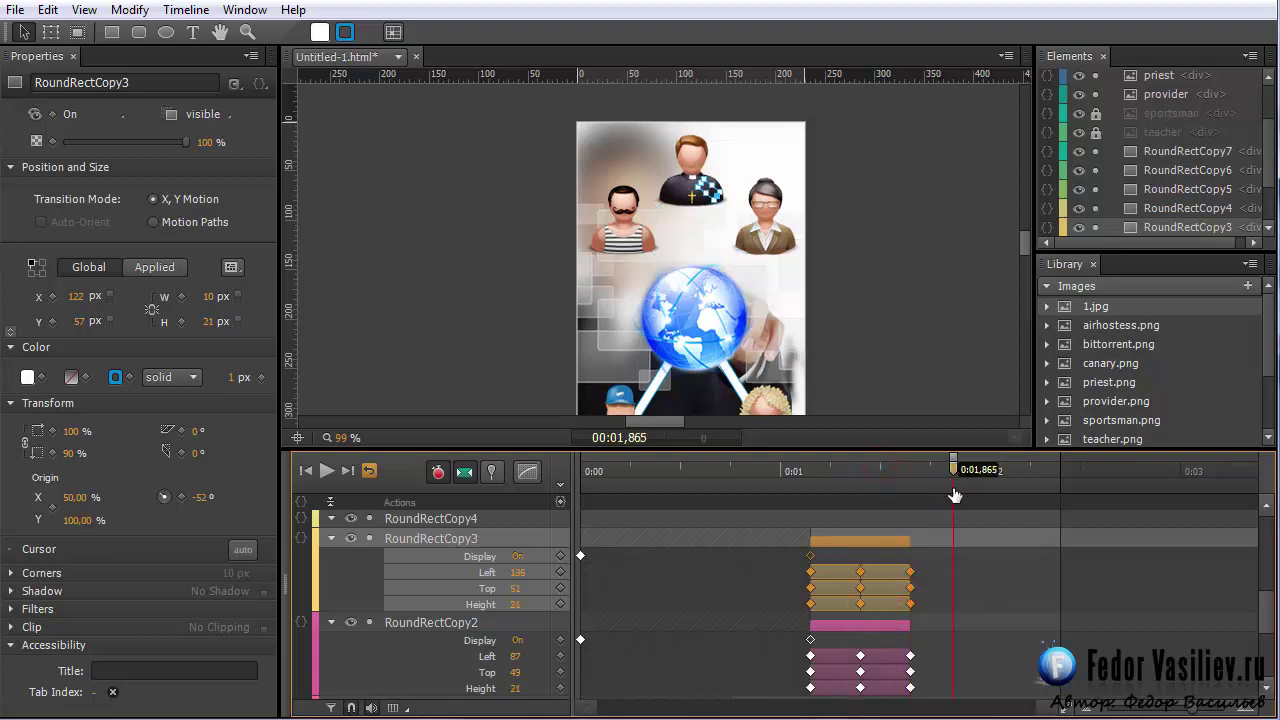
{"action": "right_click", "coordinate": [953, 540]}
{"action": "left_click", "coordinate": [1001, 599]}
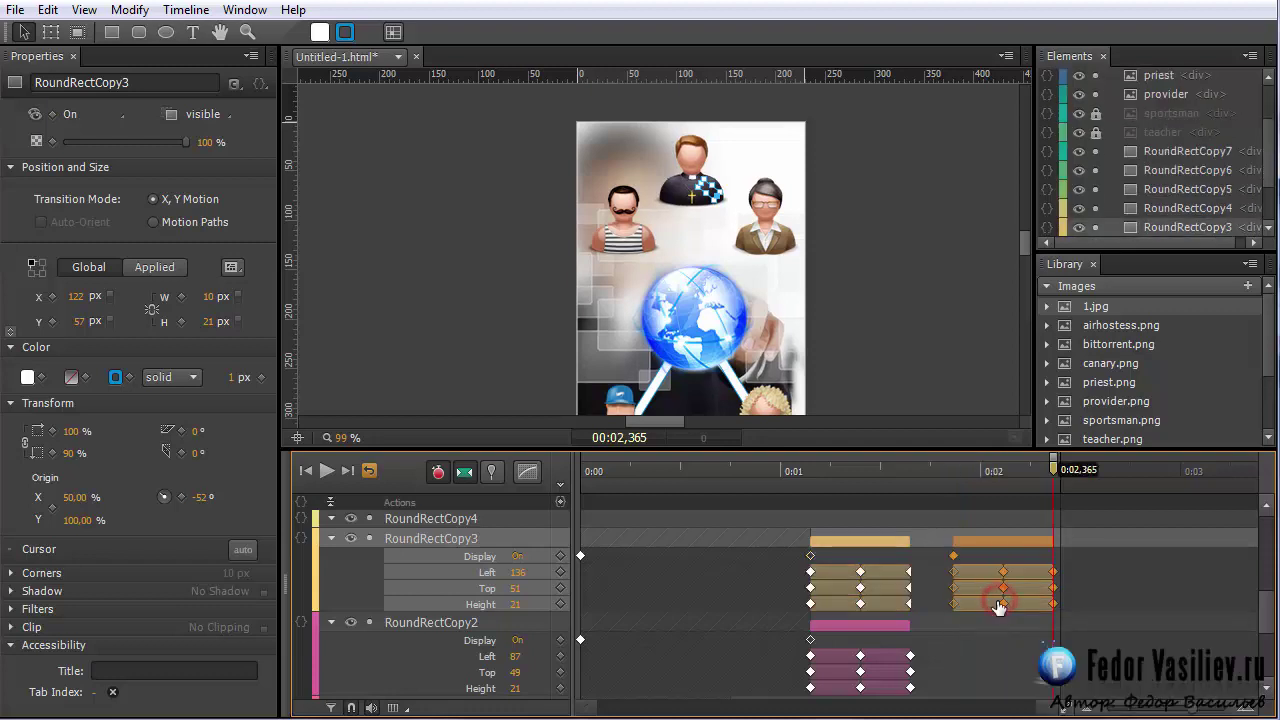
Step: Delete the duplicate Display keyframe at 0:01,865 on RoundRectCopy3
{"action": "left_click", "coordinate": [927, 611]}
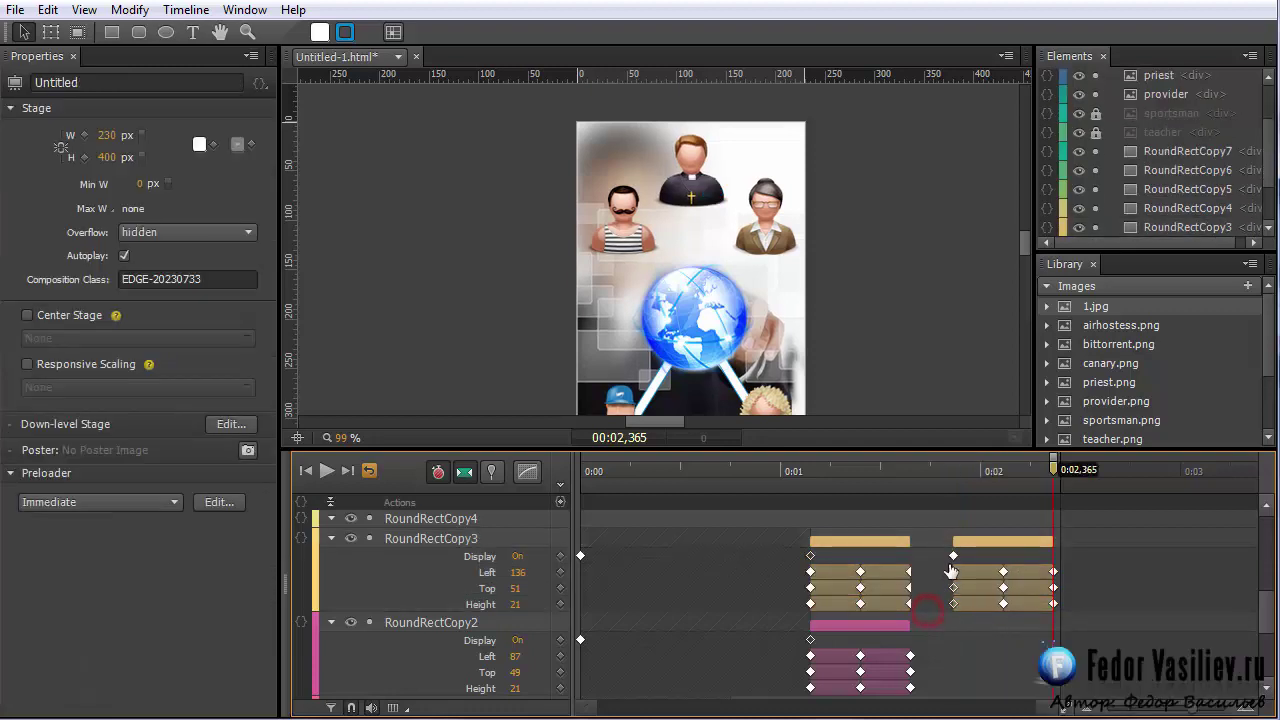
{"action": "left_click", "coordinate": [953, 557]}
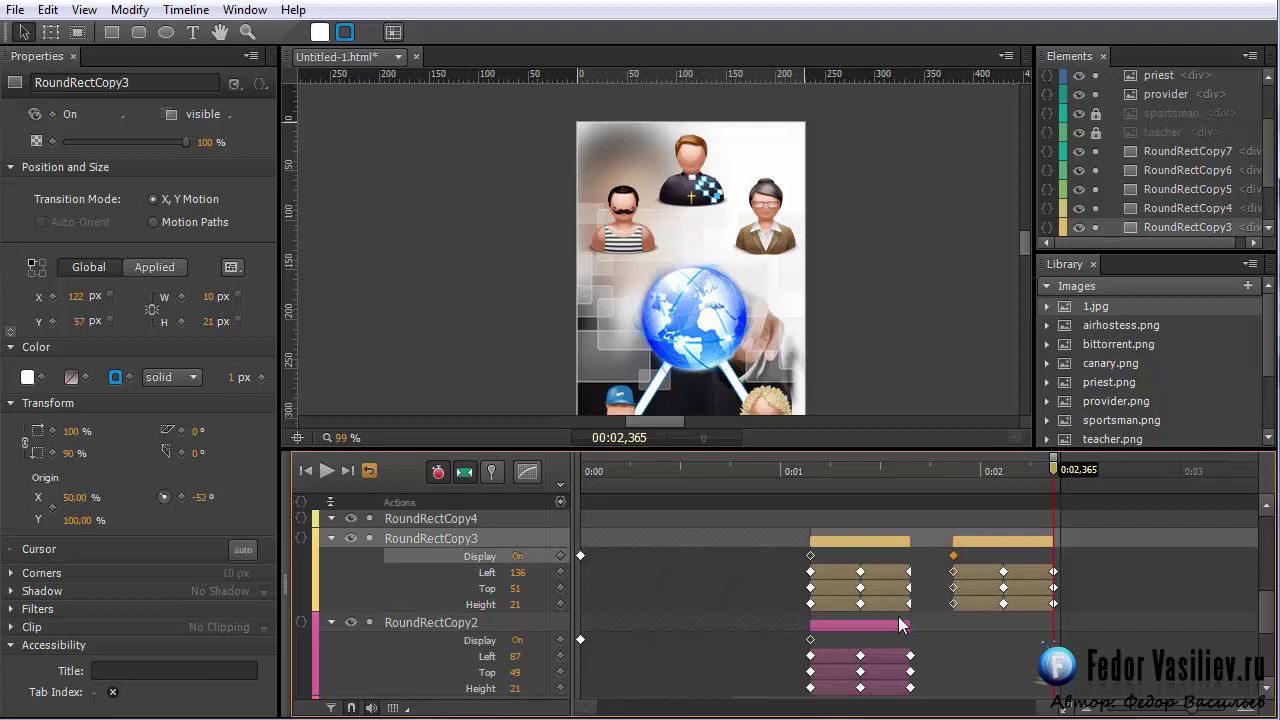
{"action": "key", "text": "Delete"}
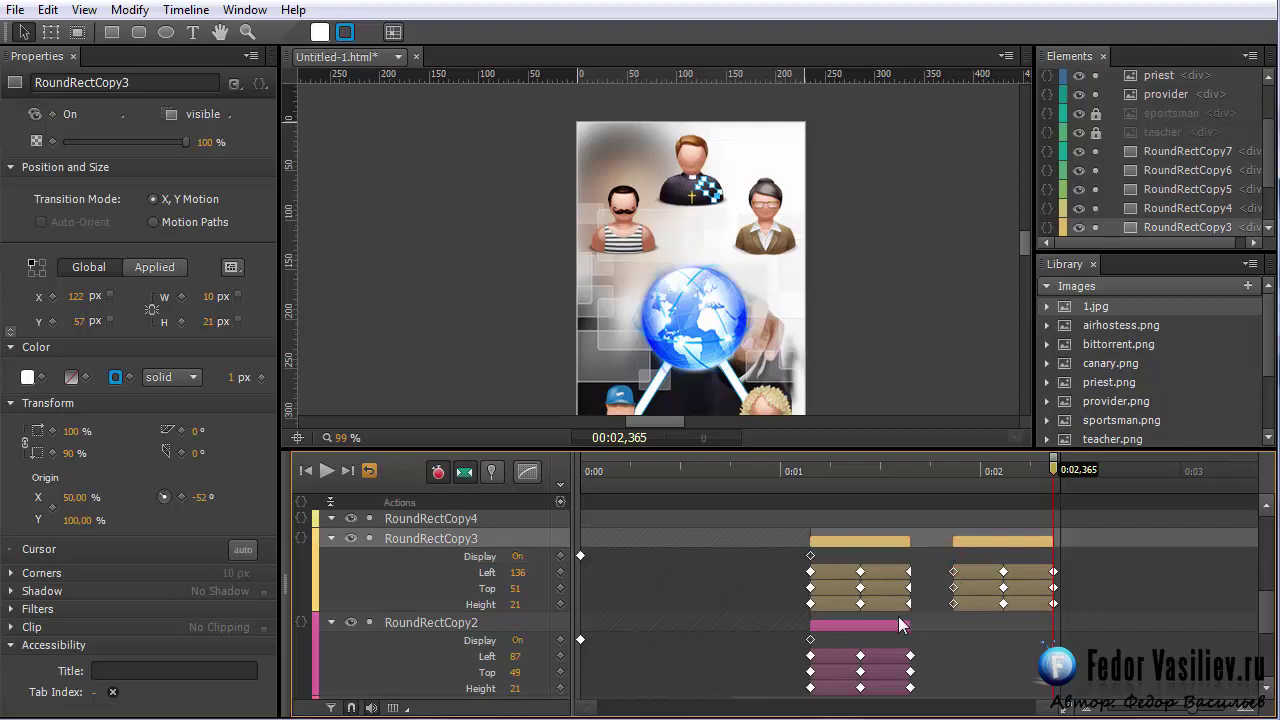
Step: Invert the transitions in RoundRectCopy3's second block so the line runs back from the priest, and play the result
{"action": "left_click", "coordinate": [988, 540]}
{"action": "right_click", "coordinate": [988, 541]}
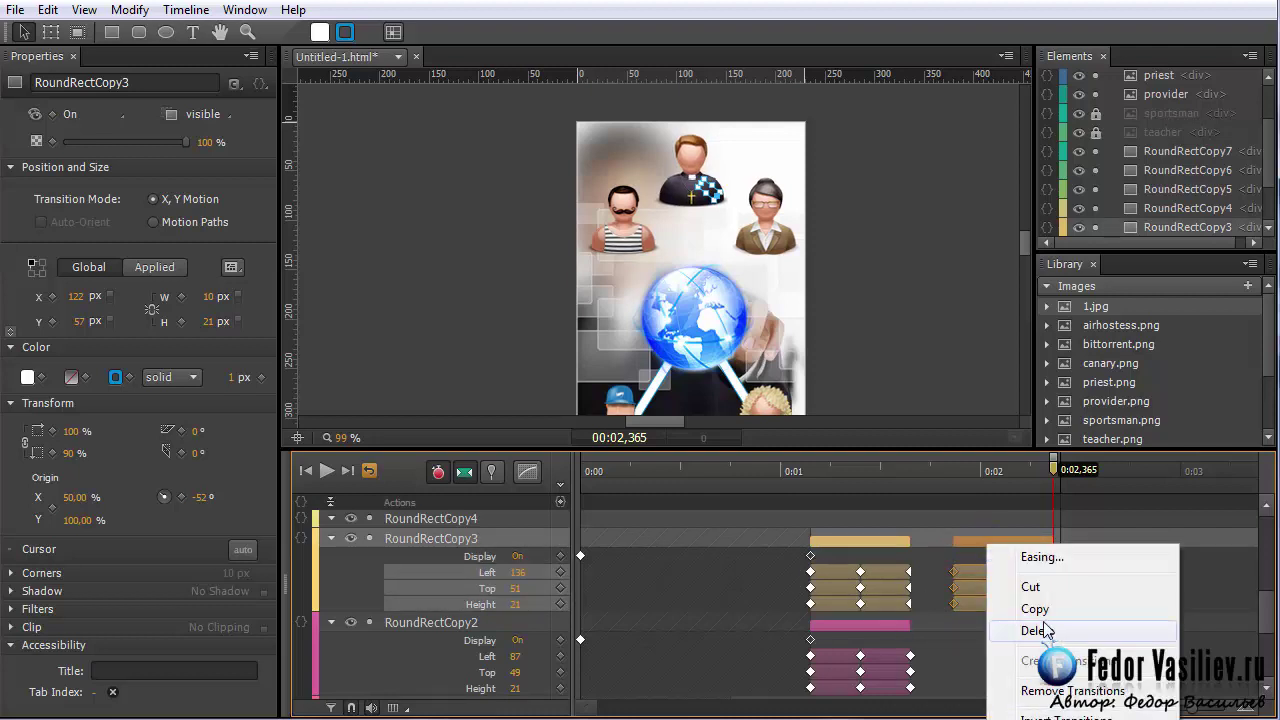
{"action": "left_click_drag", "start_coordinate": [1052, 469], "coordinate": [960, 524]}
{"action": "right_click", "coordinate": [962, 545]}
{"action": "left_click", "coordinate": [1030, 688]}
{"action": "key", "text": "ctrl+z"}
{"action": "left_click_drag", "start_coordinate": [863, 491], "coordinate": [898, 511]}
{"action": "key", "text": "space"}
Step: Examine RoundRectCopy3's reversed pulse up to 0:02,500 and compare its timing with the RoundRectCopy2 and RoundRectCopy blocks
{"action": "mouse_move", "coordinate": [1268, 628]}
{"action": "left_mouse_down"}
{"action": "mouse_move", "coordinate": [1272, 670]}
{"action": "mouse_move", "coordinate": [1275, 619]}
{"action": "left_mouse_up"}
{"action": "left_click_drag", "start_coordinate": [1054, 470], "coordinate": [1082, 480]}
{"action": "mouse_move", "coordinate": [1258, 619]}
{"action": "left_mouse_down"}
{"action": "mouse_move", "coordinate": [1271, 675]}
{"action": "mouse_move", "coordinate": [1268, 640]}
{"action": "left_mouse_up"}
{"action": "scroll", "coordinate": [1268, 640], "scroll_direction": "up", "scroll_amount": 1}
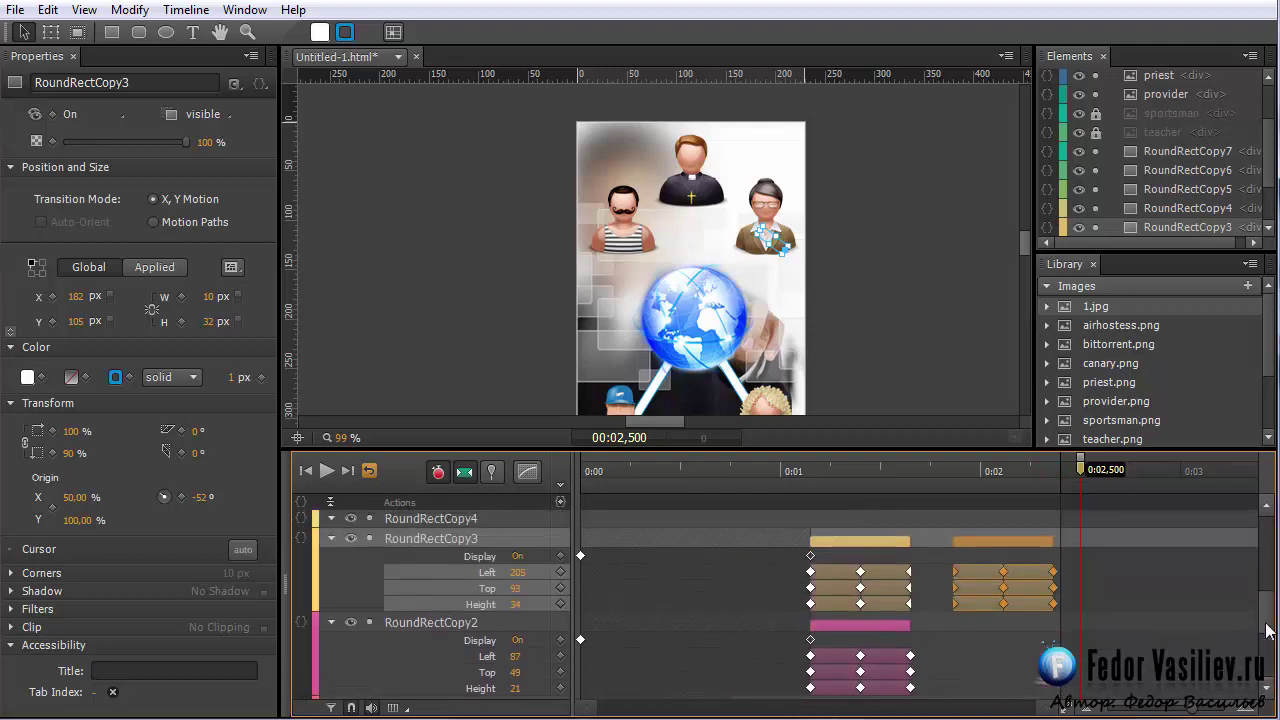
{"action": "scroll", "coordinate": [1268, 630], "scroll_direction": "down", "scroll_amount": 1}
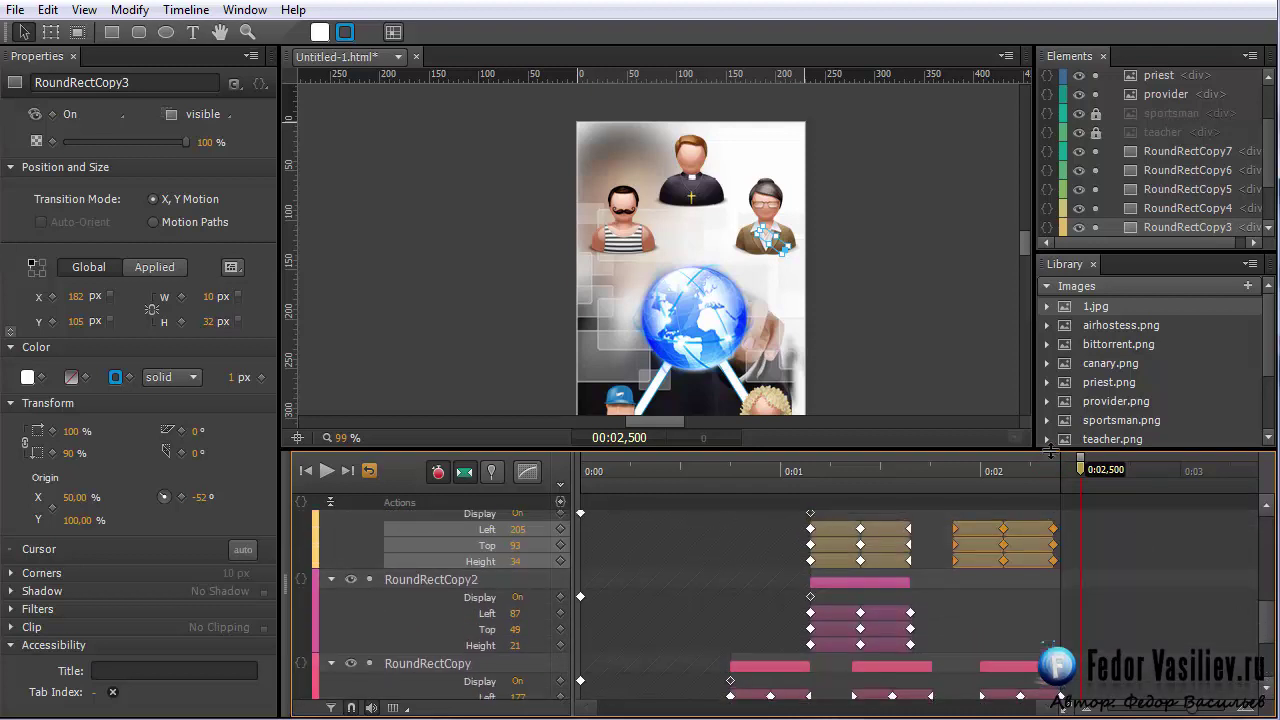
{"action": "left_click_drag", "start_coordinate": [1077, 463], "coordinate": [1065, 487]}
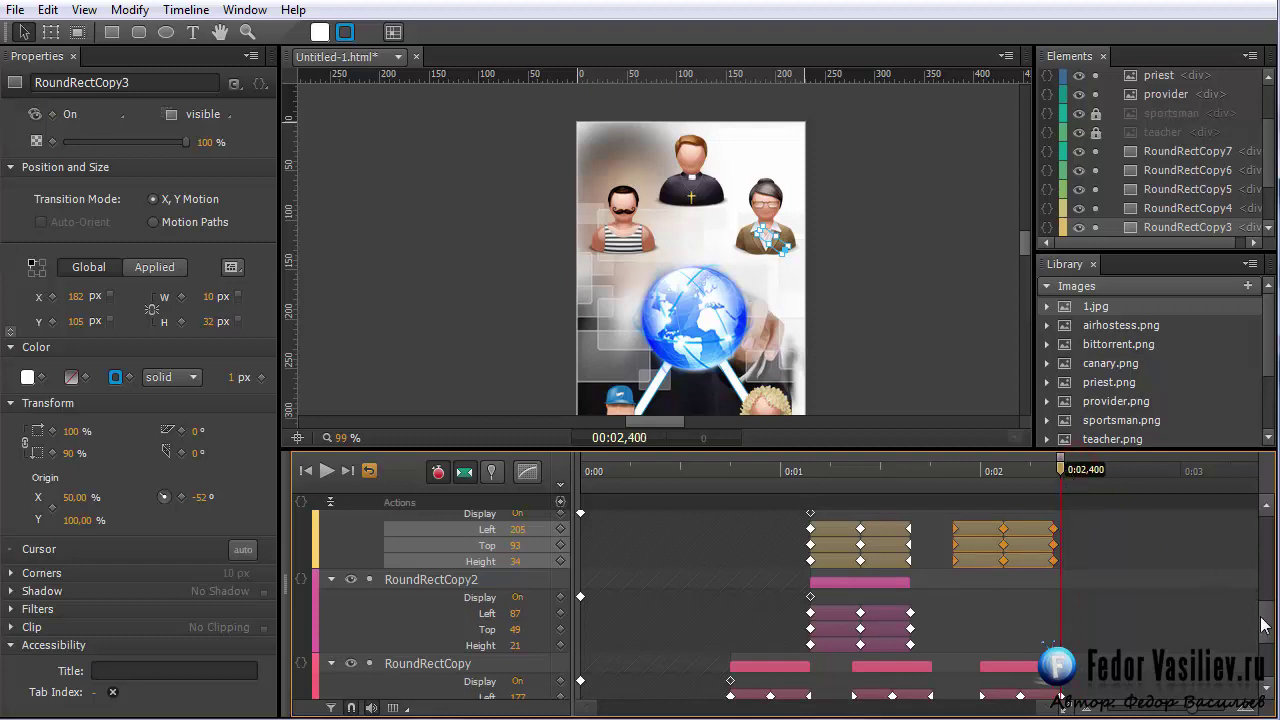
{"action": "scroll", "coordinate": [1262, 625], "scroll_direction": "down", "scroll_amount": 2}
{"action": "scroll", "coordinate": [1262, 625], "scroll_direction": "up", "scroll_amount": 5}
{"action": "left_click", "coordinate": [970, 479]}
{"action": "left_click_drag", "start_coordinate": [955, 487], "coordinate": [1021, 510]}
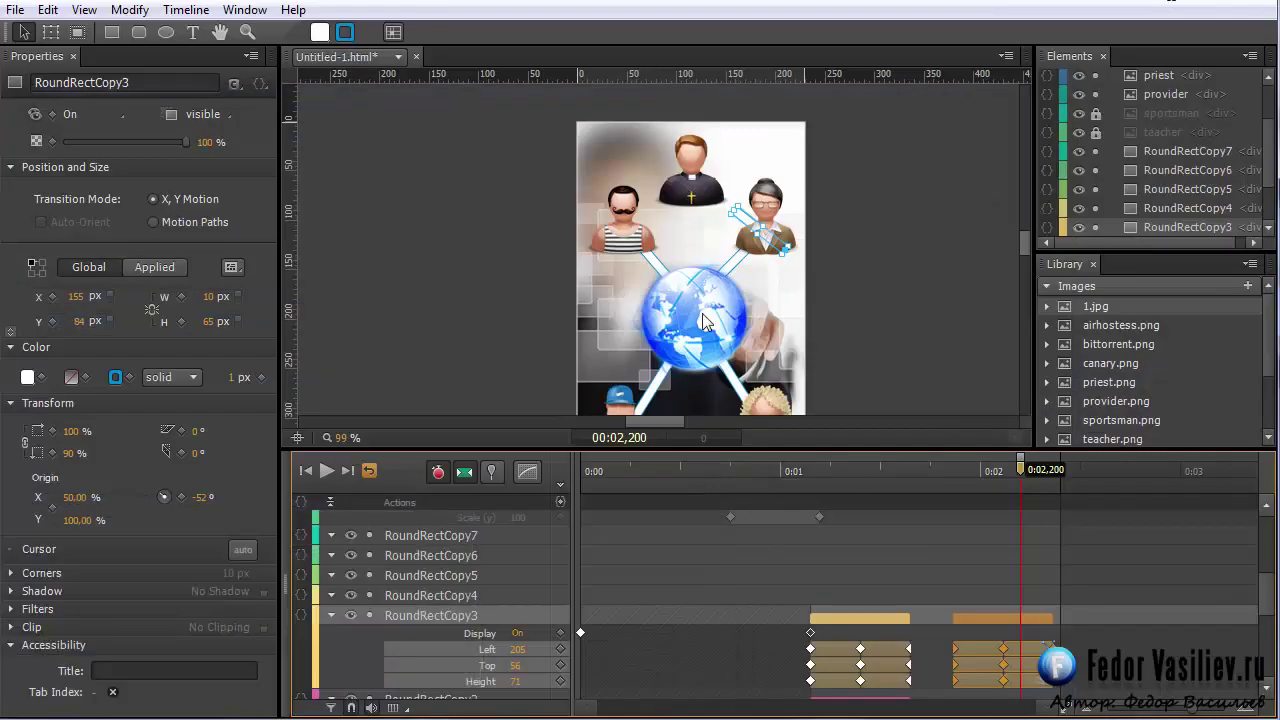
{"action": "scroll", "coordinate": [1268, 600], "scroll_direction": "down", "scroll_amount": 3}
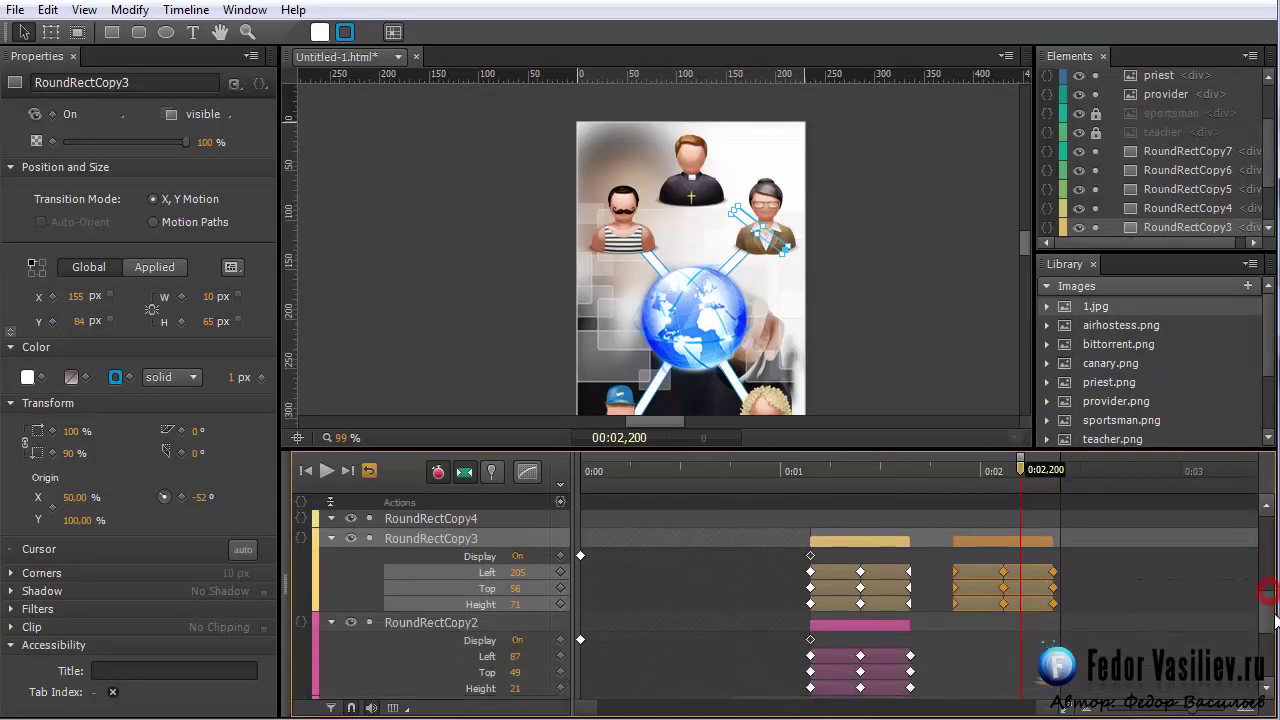
{"action": "scroll", "coordinate": [1265, 640], "scroll_direction": "up", "scroll_amount": 1}
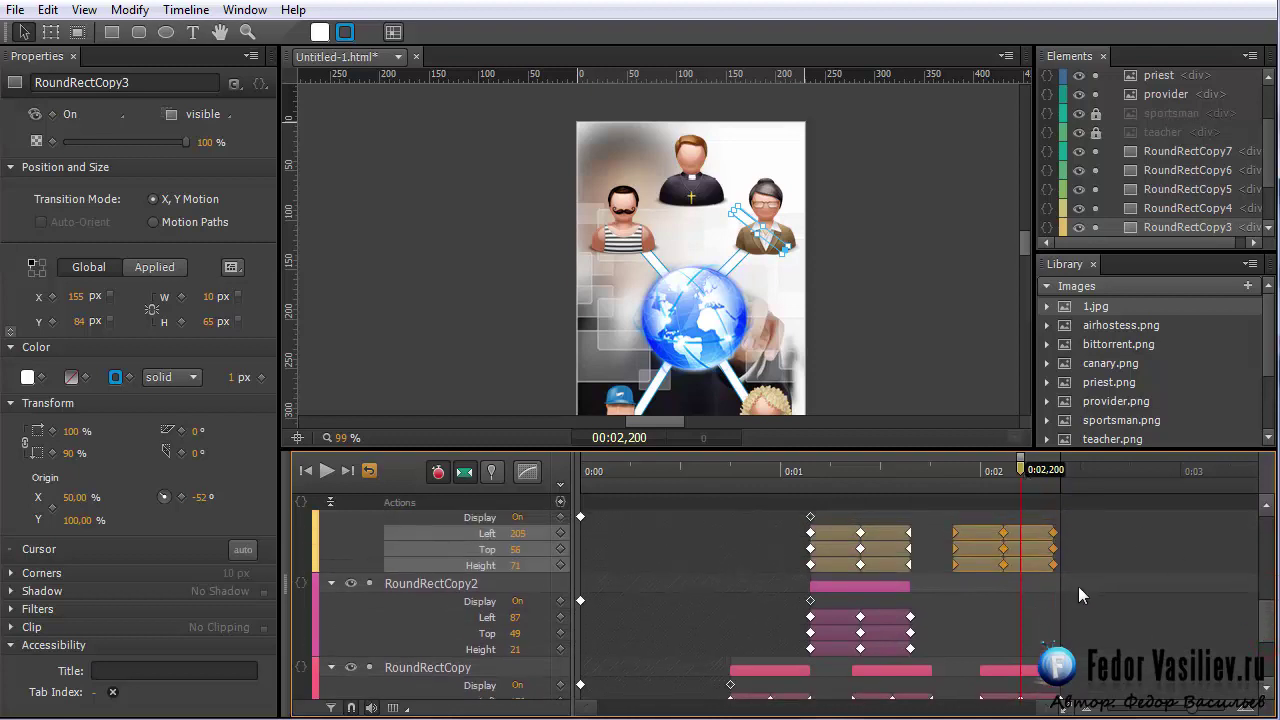
{"action": "scroll", "coordinate": [1078, 586], "scroll_direction": "down", "scroll_amount": 1}
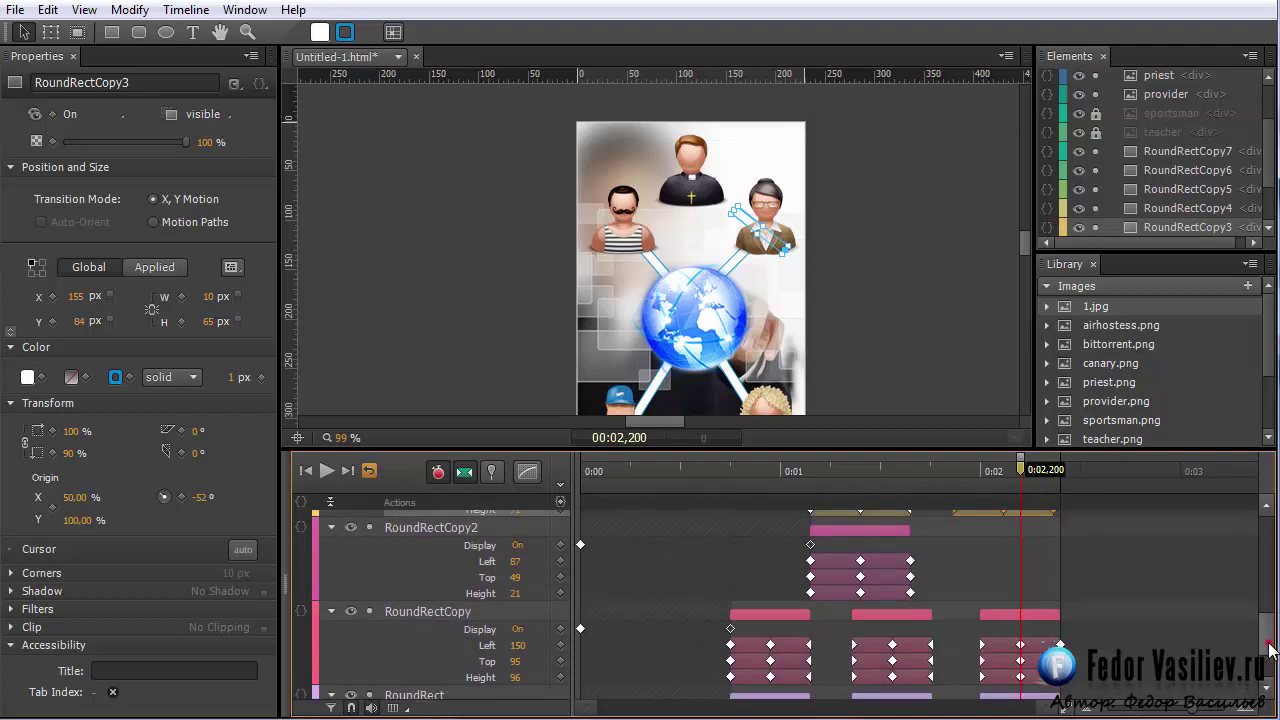
{"action": "scroll", "coordinate": [1266, 633], "scroll_direction": "up", "scroll_amount": 1}
{"action": "left_click_drag", "start_coordinate": [1020, 468], "coordinate": [1050, 527]}
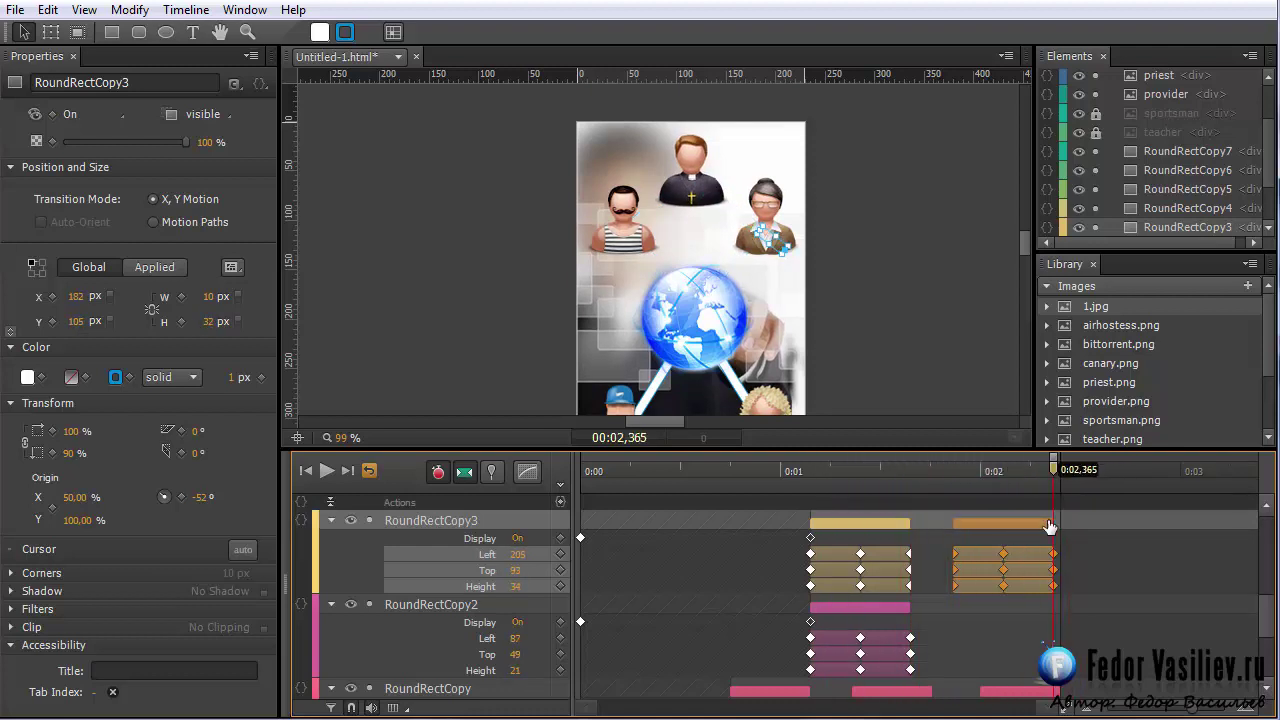
Step: Copy RoundRectCopy2's transition block and paste it on the same element at 0:01,865
{"action": "scroll", "coordinate": [1240, 620], "scroll_direction": "down", "scroll_amount": 3}
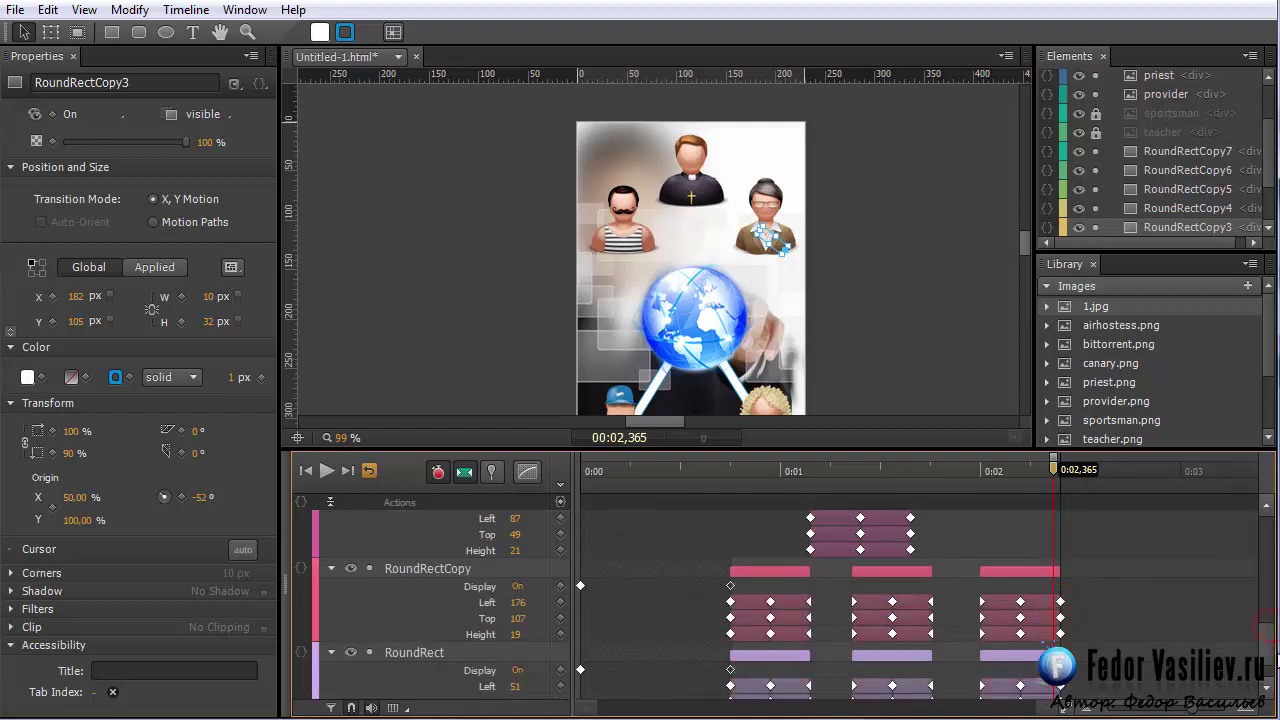
{"action": "scroll", "coordinate": [1245, 625], "scroll_direction": "up", "scroll_amount": 5}
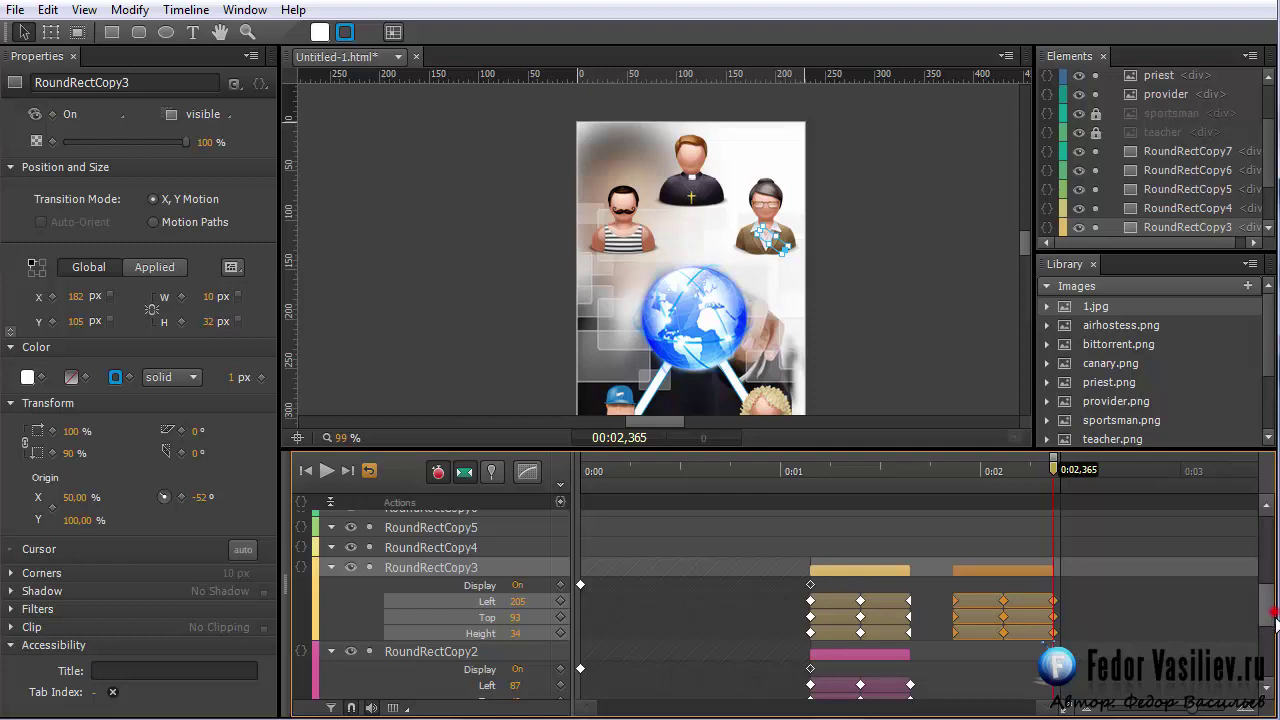
{"action": "scroll", "coordinate": [1268, 612], "scroll_direction": "down", "scroll_amount": 3}
{"action": "left_click", "coordinate": [864, 582]}
{"action": "right_click", "coordinate": [866, 583]}
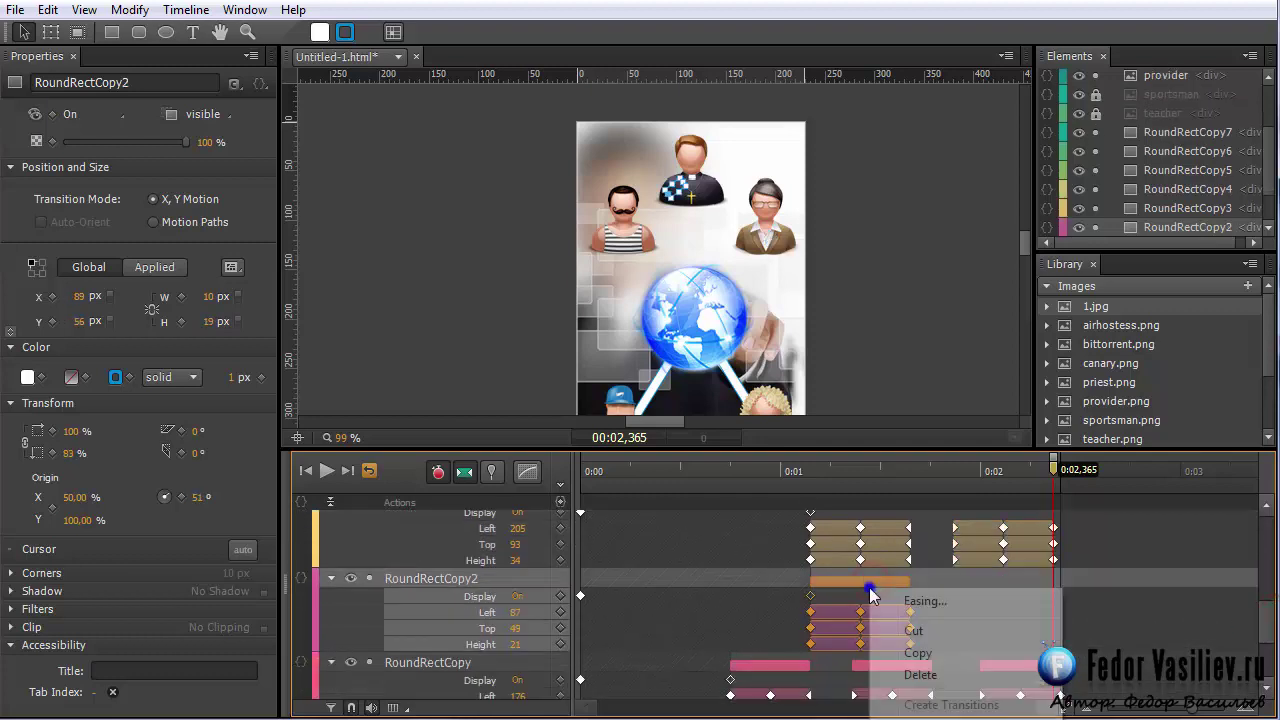
{"action": "left_click", "coordinate": [914, 652]}
{"action": "left_click", "coordinate": [954, 469]}
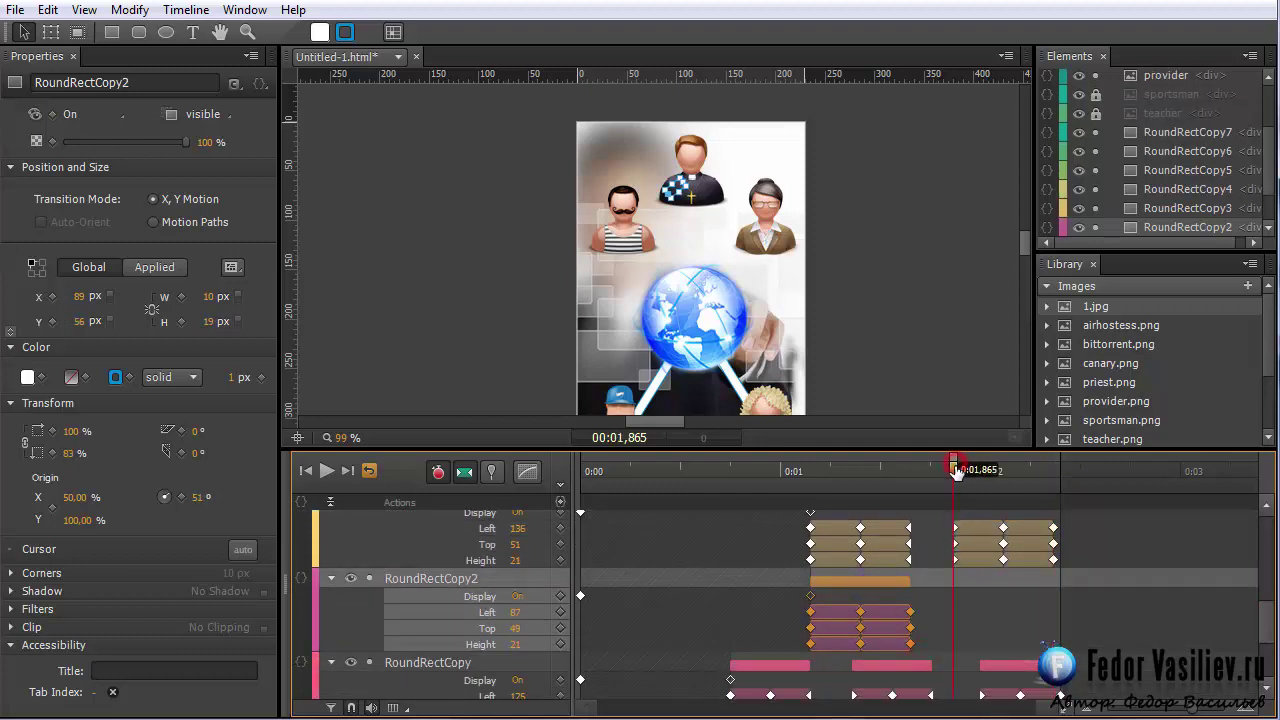
{"action": "right_click", "coordinate": [950, 590]}
{"action": "left_click", "coordinate": [1000, 254]}
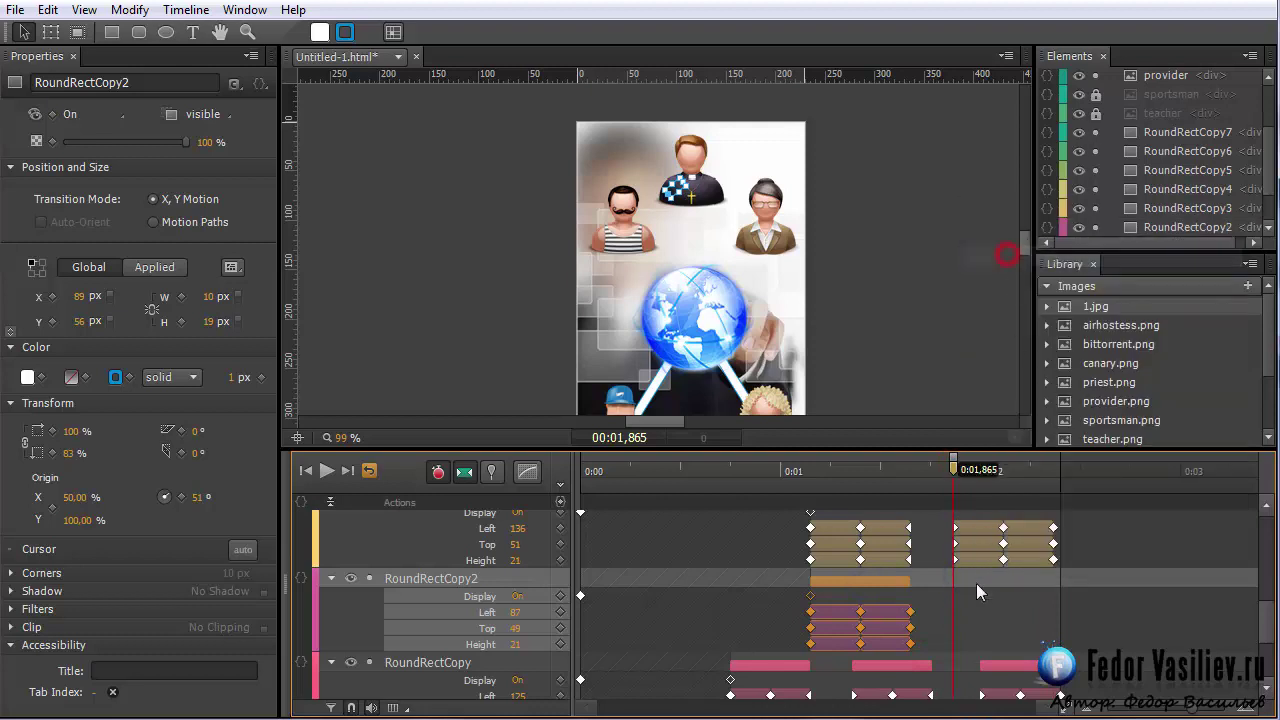
Step: Delete the duplicate Display keyframe at 0:01,865 on RoundRectCopy2
{"action": "left_click", "coordinate": [945, 606]}
{"action": "left_click", "coordinate": [956, 597]}
{"action": "key", "text": "Delete"}
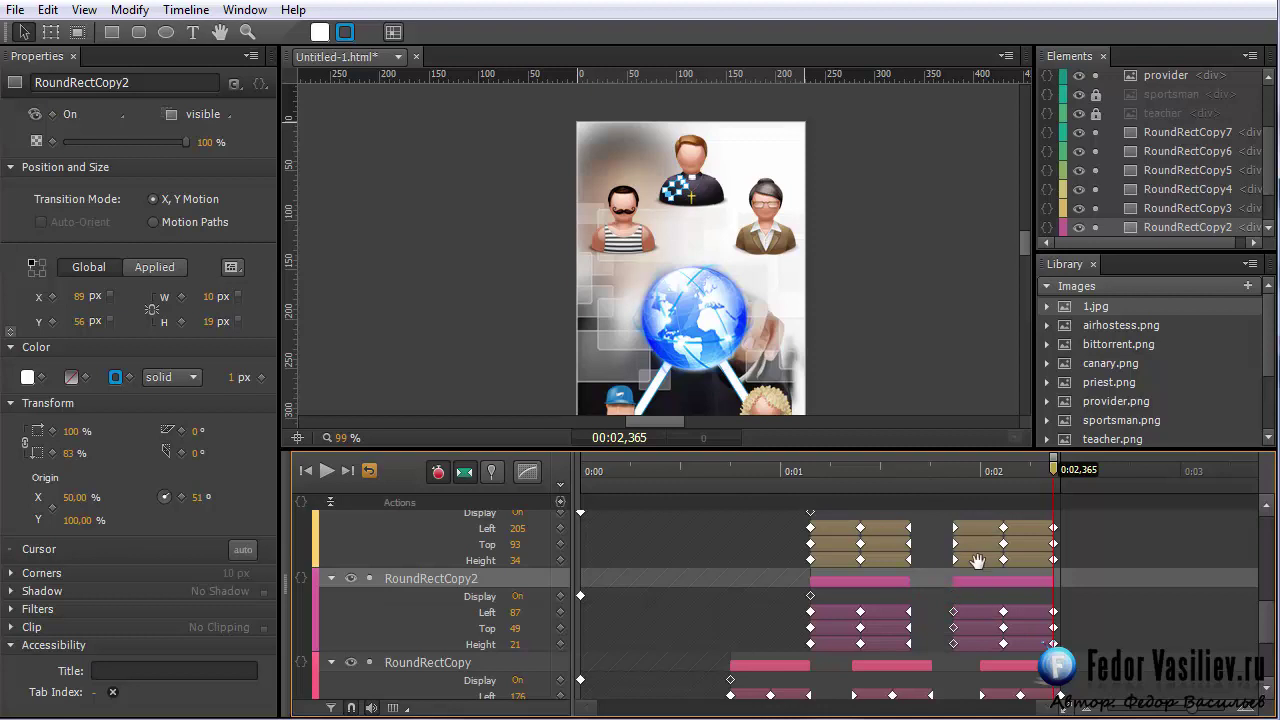
{"action": "left_click", "coordinate": [985, 590]}
{"action": "right_click", "coordinate": [985, 590]}
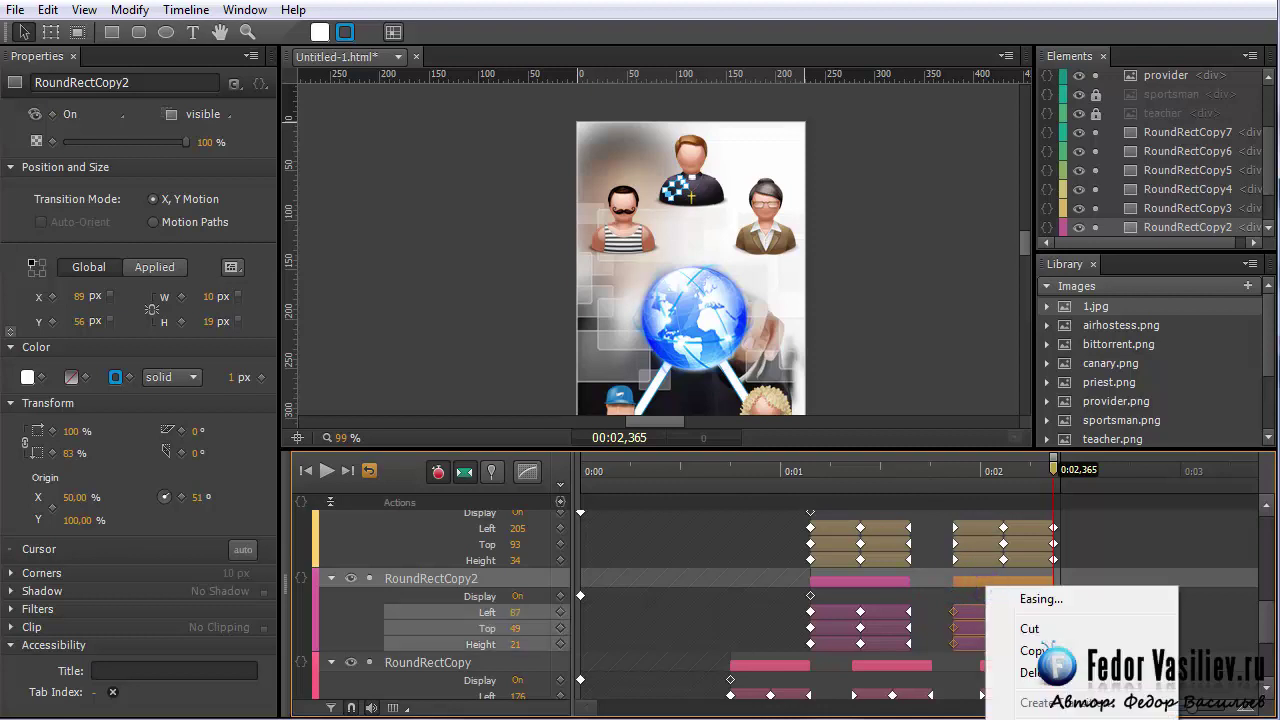
{"action": "left_click", "coordinate": [1023, 629]}
{"action": "key", "text": "ctrl+z"}
Step: Set the priest's horizontal and vertical scale to 0% at 0:01,295
{"action": "left_click_drag", "start_coordinate": [794, 470], "coordinate": [839, 510]}
{"action": "left_click_drag", "start_coordinate": [1266, 624], "coordinate": [1268, 594]}
{"action": "left_click", "coordinate": [692, 153]}
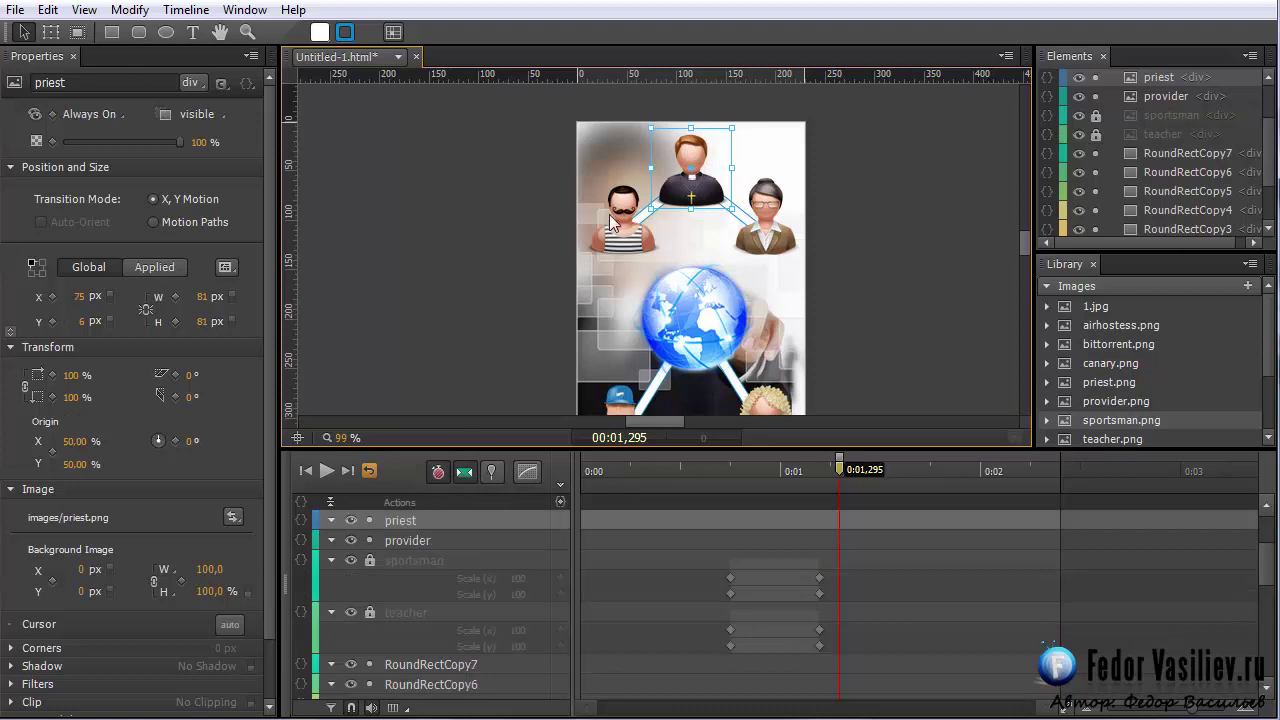
{"action": "left_click", "coordinate": [71, 378]}
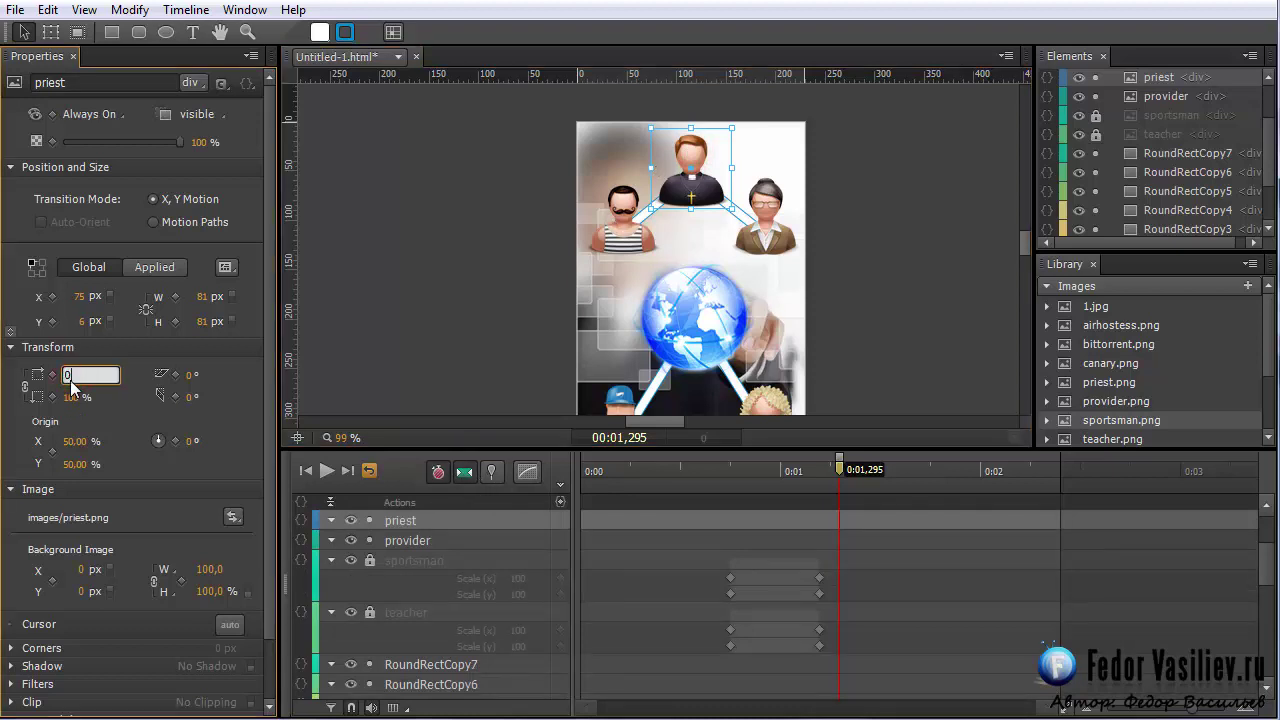
{"action": "key", "text": "Return"}
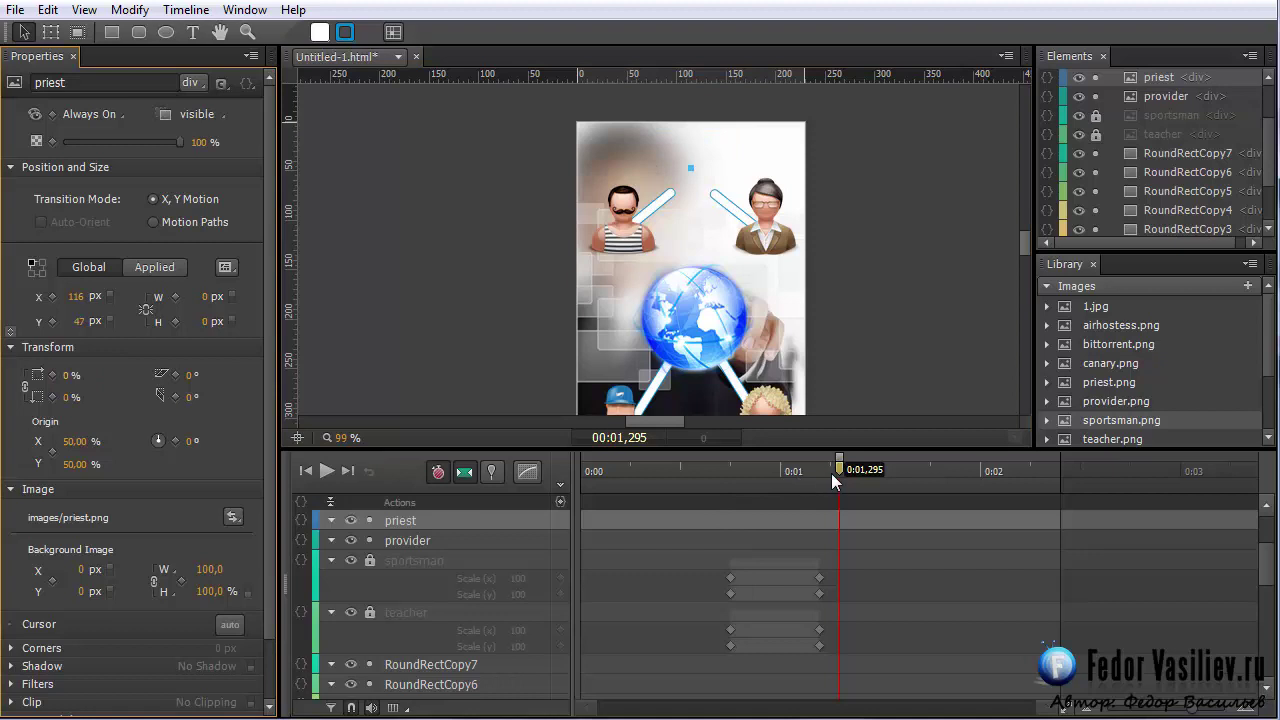
Step: Pin 0:01,295 and set the priest's scale to 100% at 0:01,705 to create a scale-in transition
{"action": "left_click", "coordinate": [493, 471]}
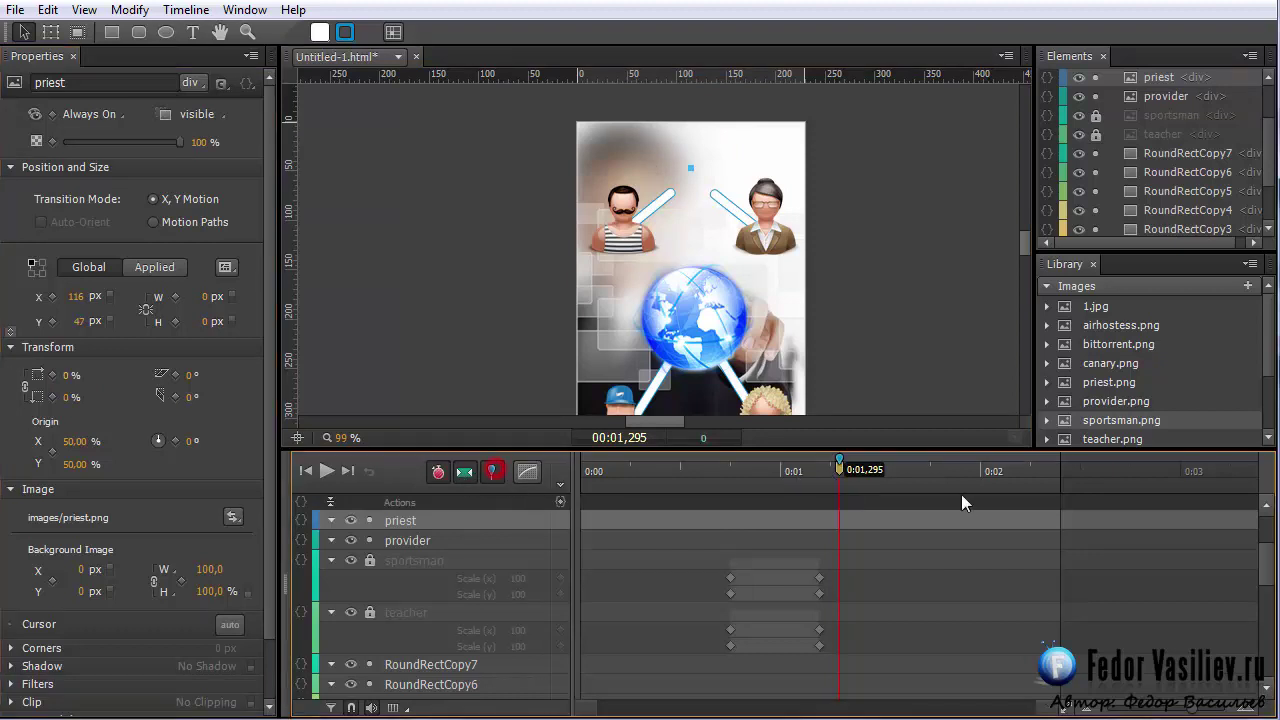
{"action": "left_click_drag", "start_coordinate": [843, 475], "coordinate": [922, 483]}
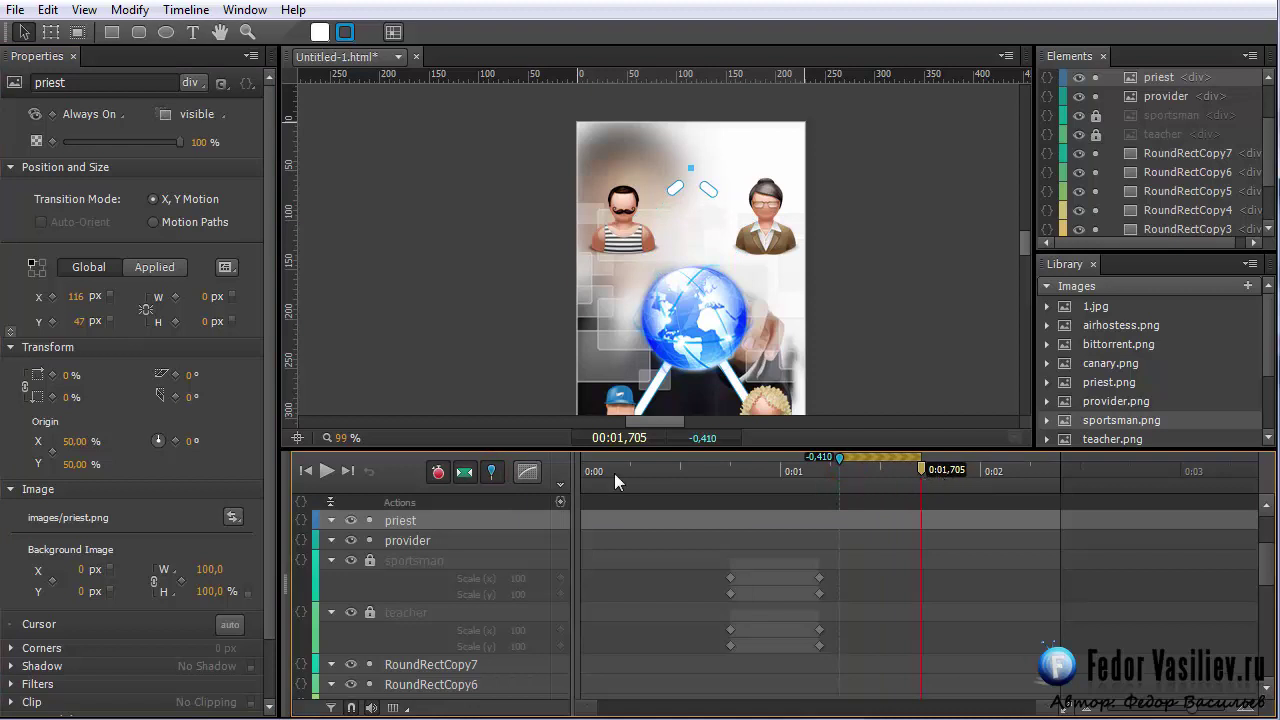
{"action": "left_click", "coordinate": [68, 374]}
{"action": "type", "text": "1"}
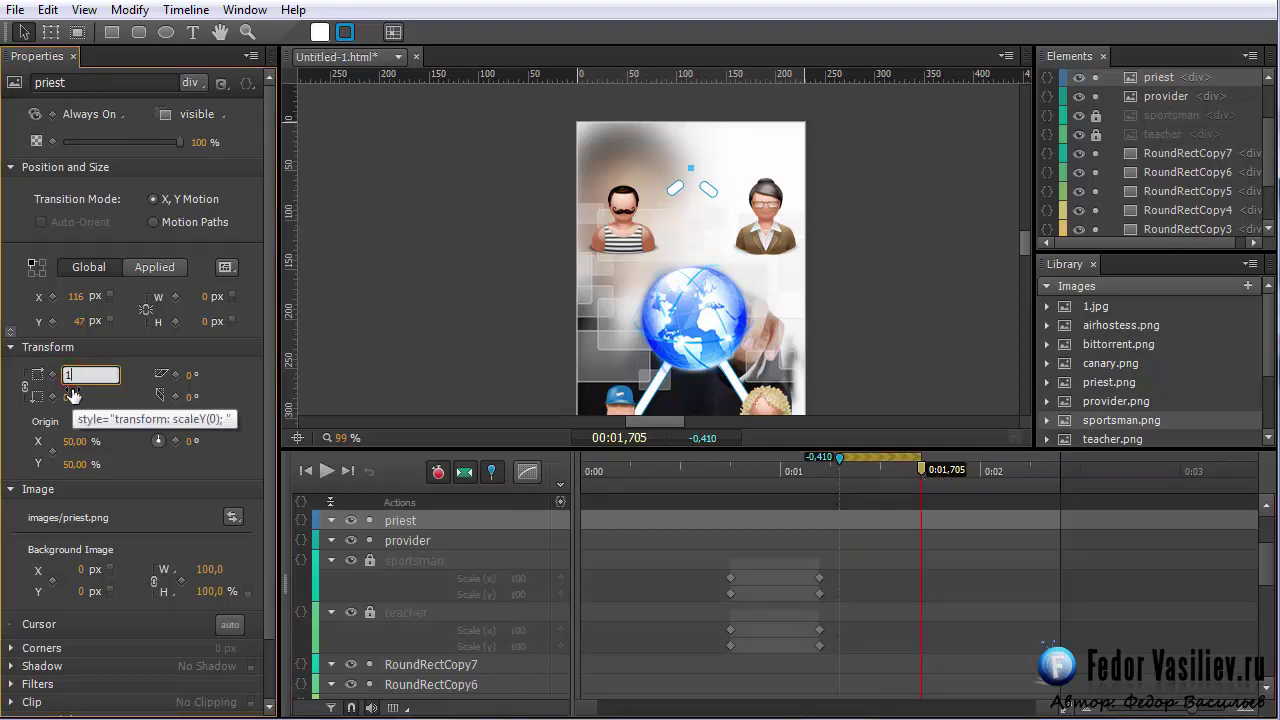
{"action": "type", "text": "00"}
{"action": "key", "text": "Return"}
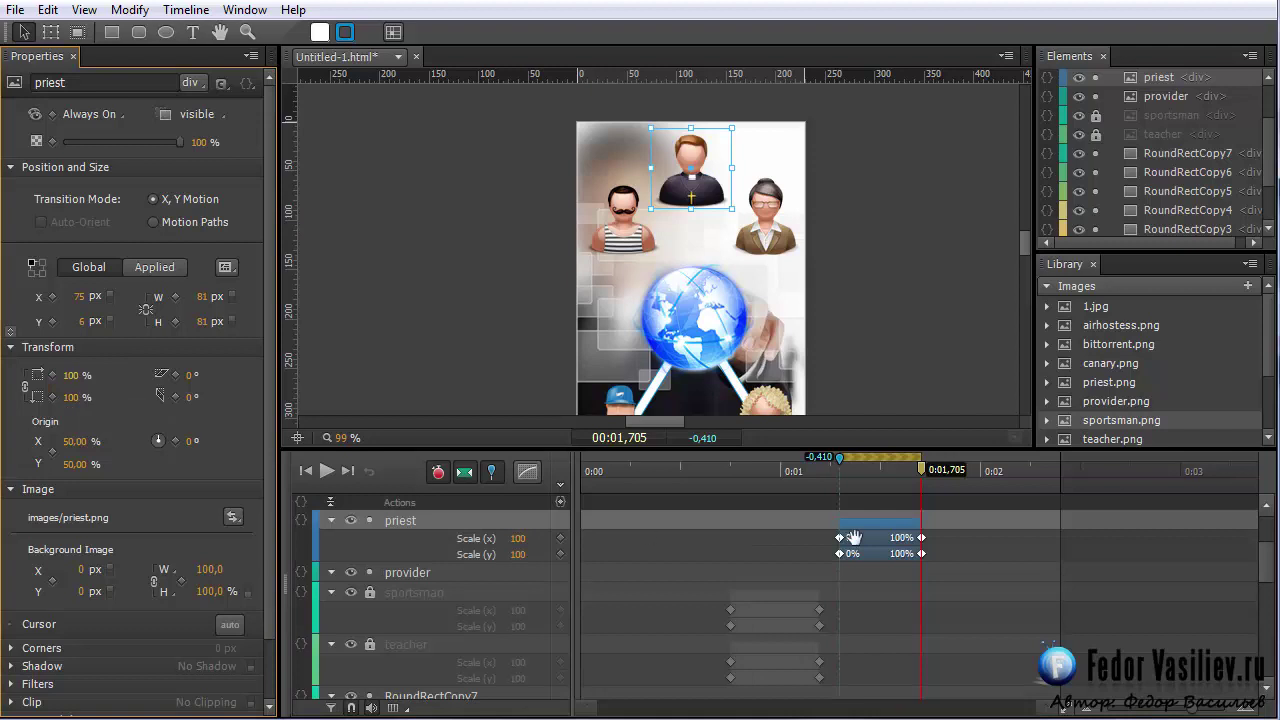
Step: Unlock the sportsman element and check which easing its scale transition uses
{"action": "left_click", "coordinate": [627, 218]}
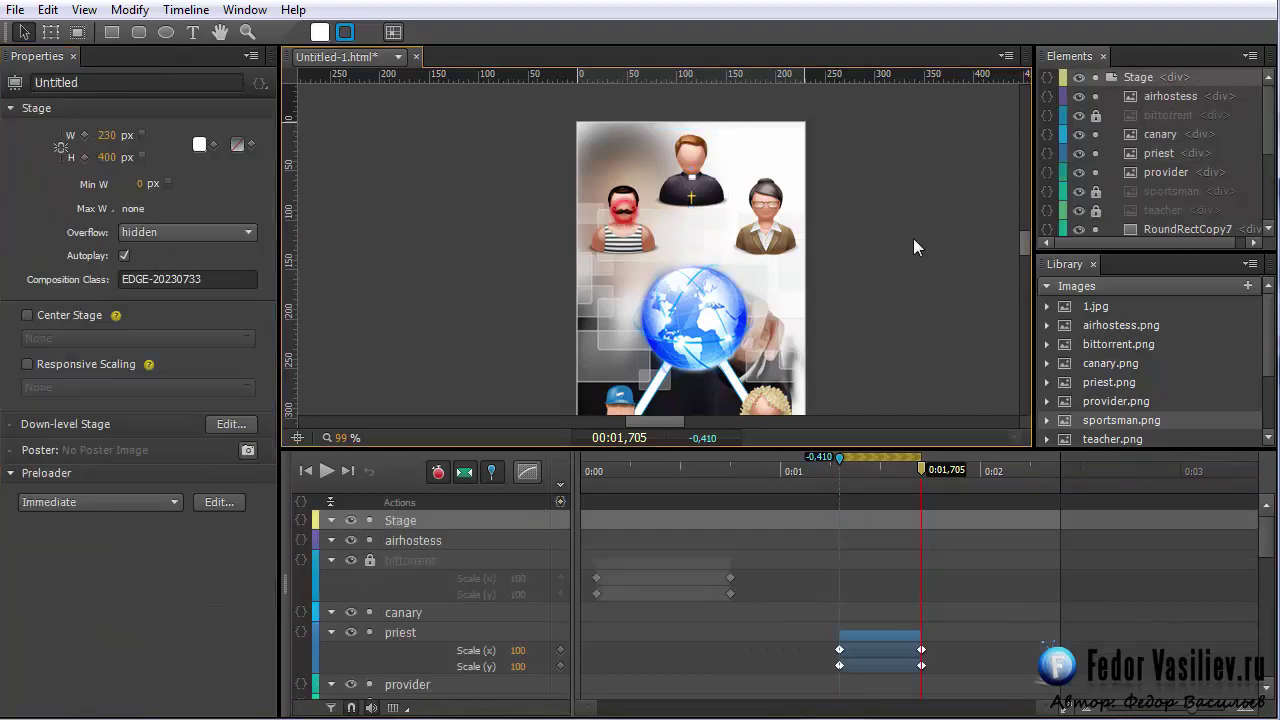
{"action": "left_click", "coordinate": [1096, 191]}
{"action": "left_click", "coordinate": [1170, 191]}
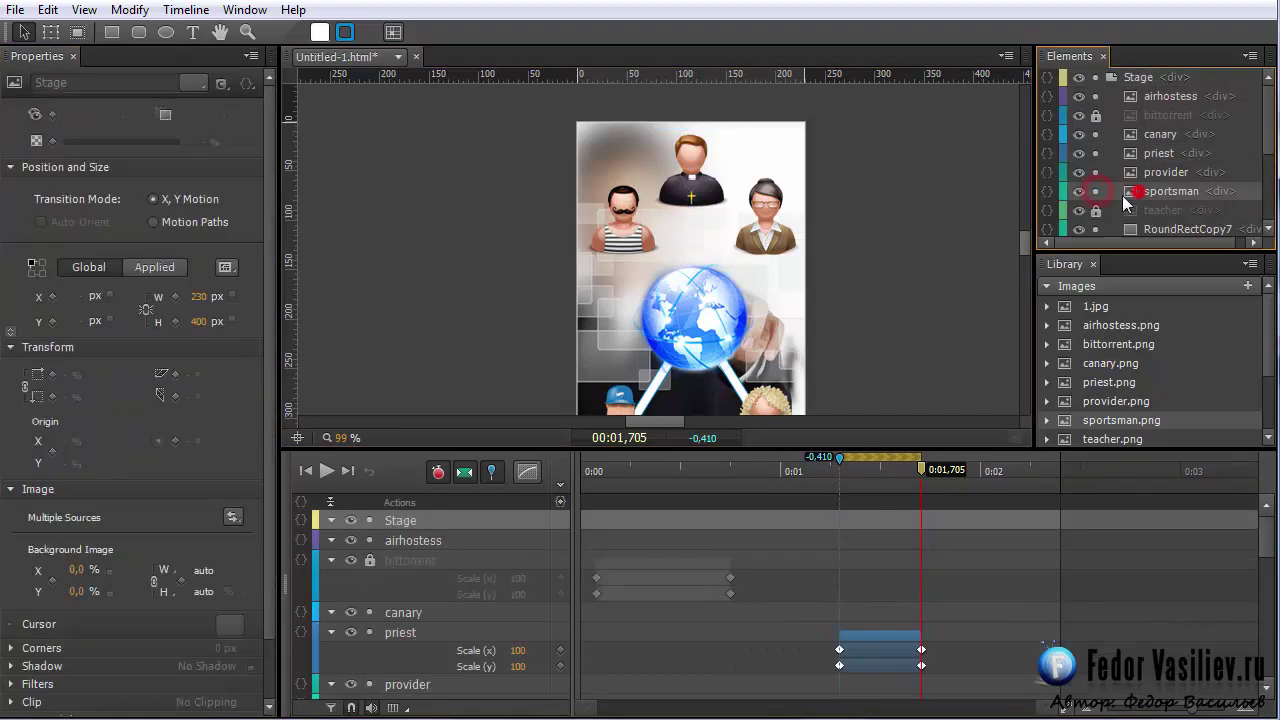
{"action": "left_click", "coordinate": [770, 470]}
{"action": "left_click", "coordinate": [528, 471]}
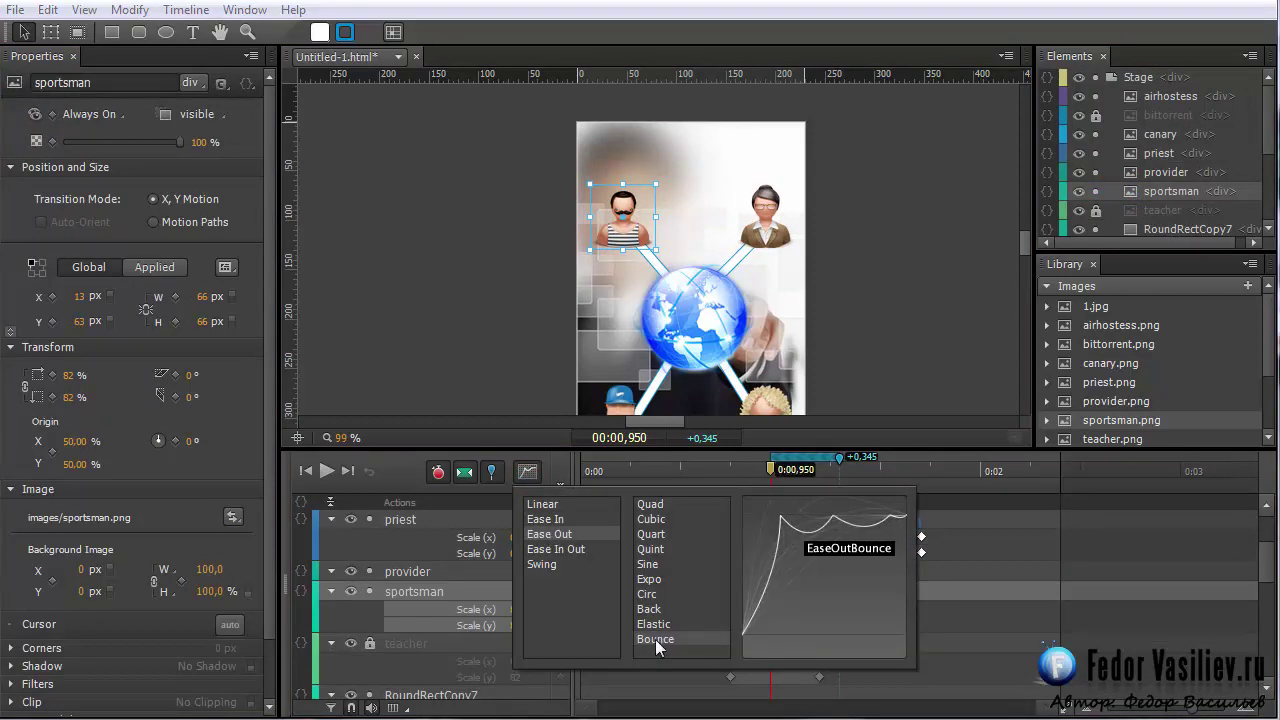
{"action": "left_click", "coordinate": [478, 381]}
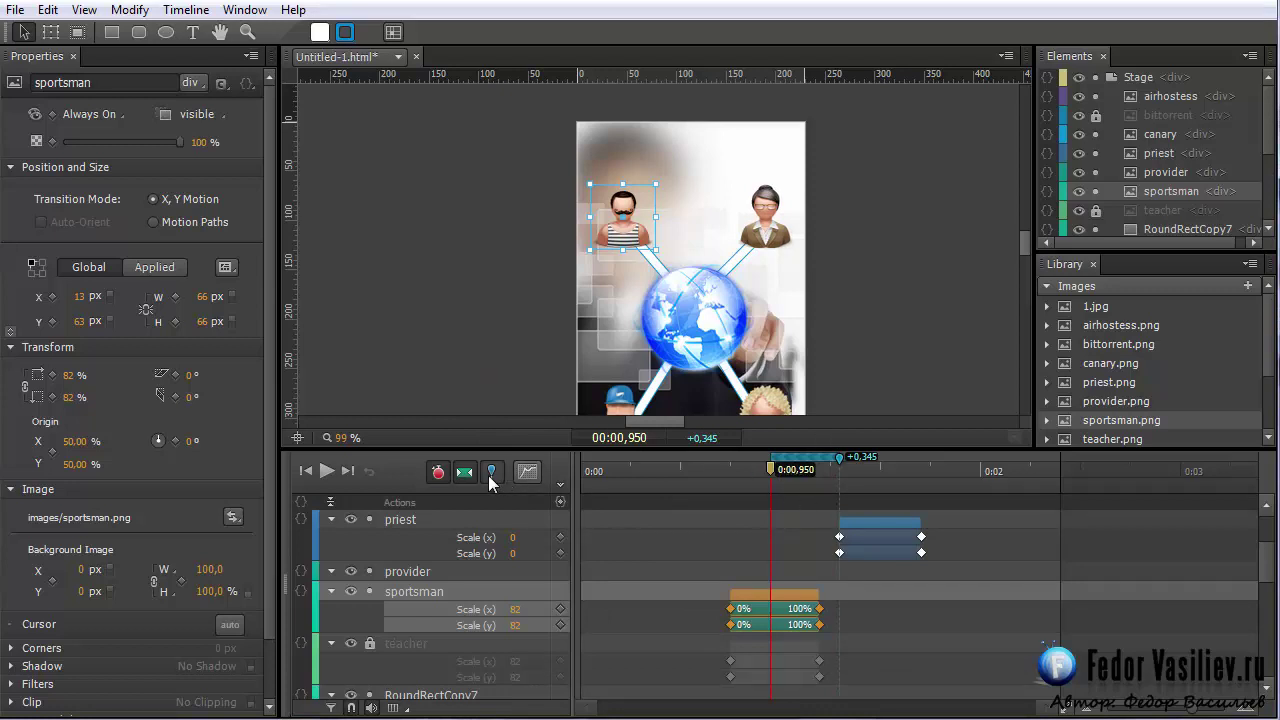
Step: Turn the pin off and apply Ease Out Bounce easing to the priest's scale transition
{"action": "left_click_drag", "start_coordinate": [774, 470], "coordinate": [903, 470]}
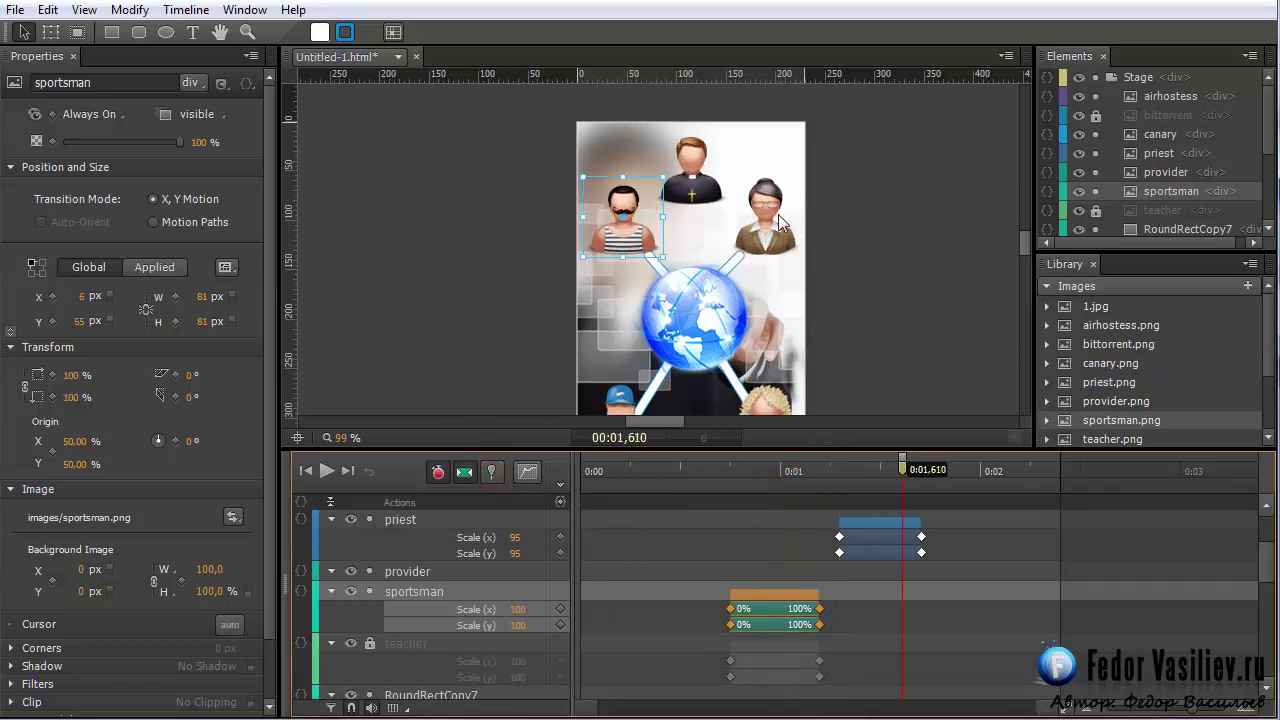
{"action": "left_click", "coordinate": [869, 524]}
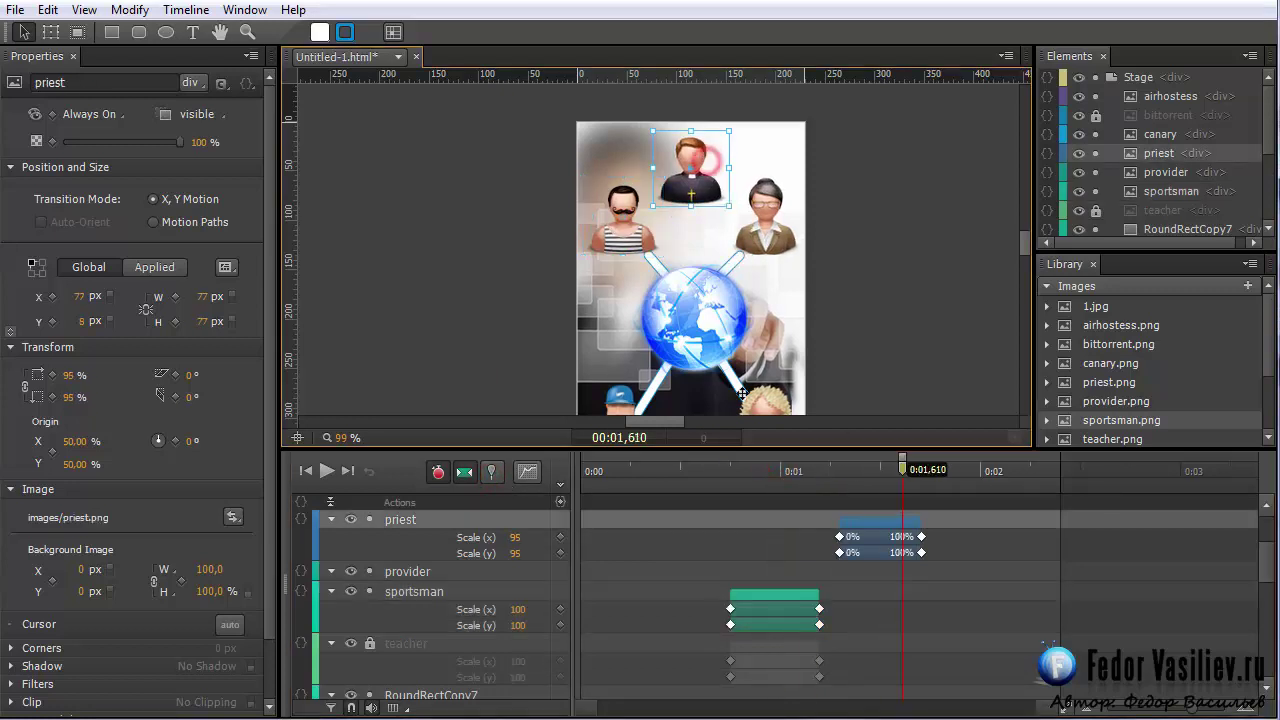
{"action": "left_click", "coordinate": [869, 524]}
{"action": "left_click", "coordinate": [528, 472]}
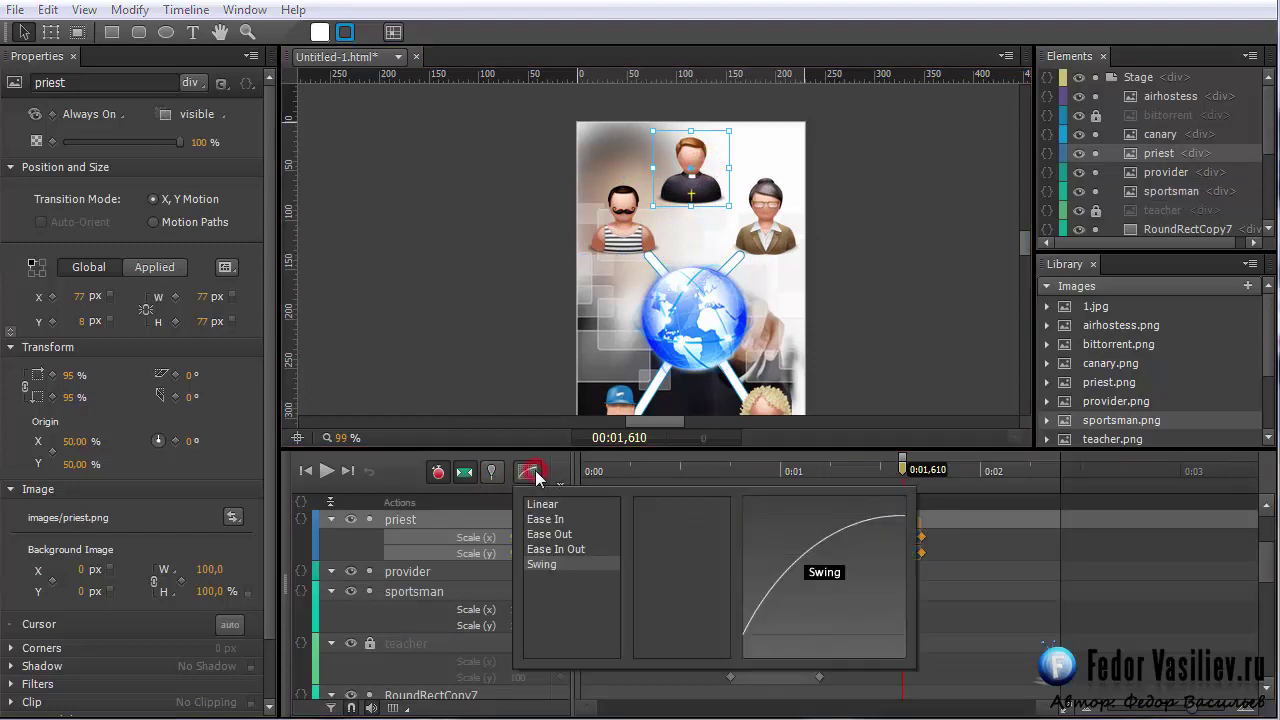
{"action": "left_click", "coordinate": [550, 535]}
{"action": "left_click", "coordinate": [654, 640]}
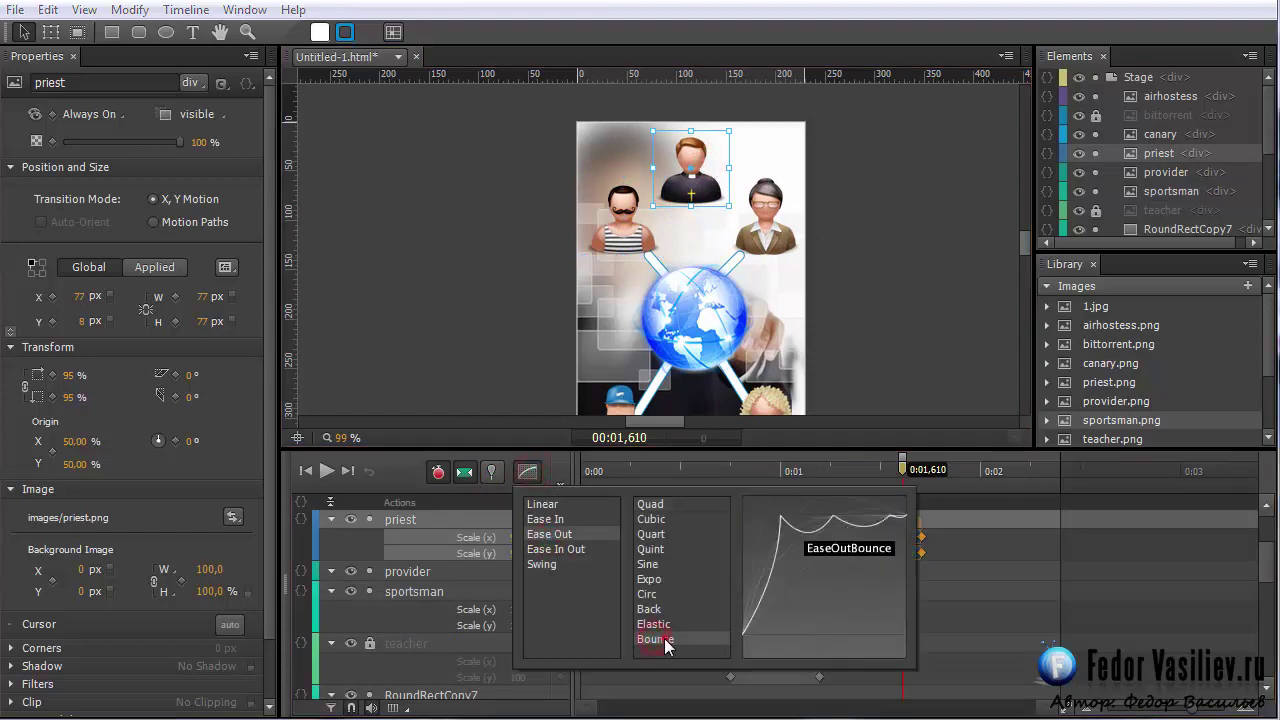
Step: Play the animation from the start and check the priest's scale-in up to 0:01,705
{"action": "left_click_drag", "start_coordinate": [902, 466], "coordinate": [528, 496]}
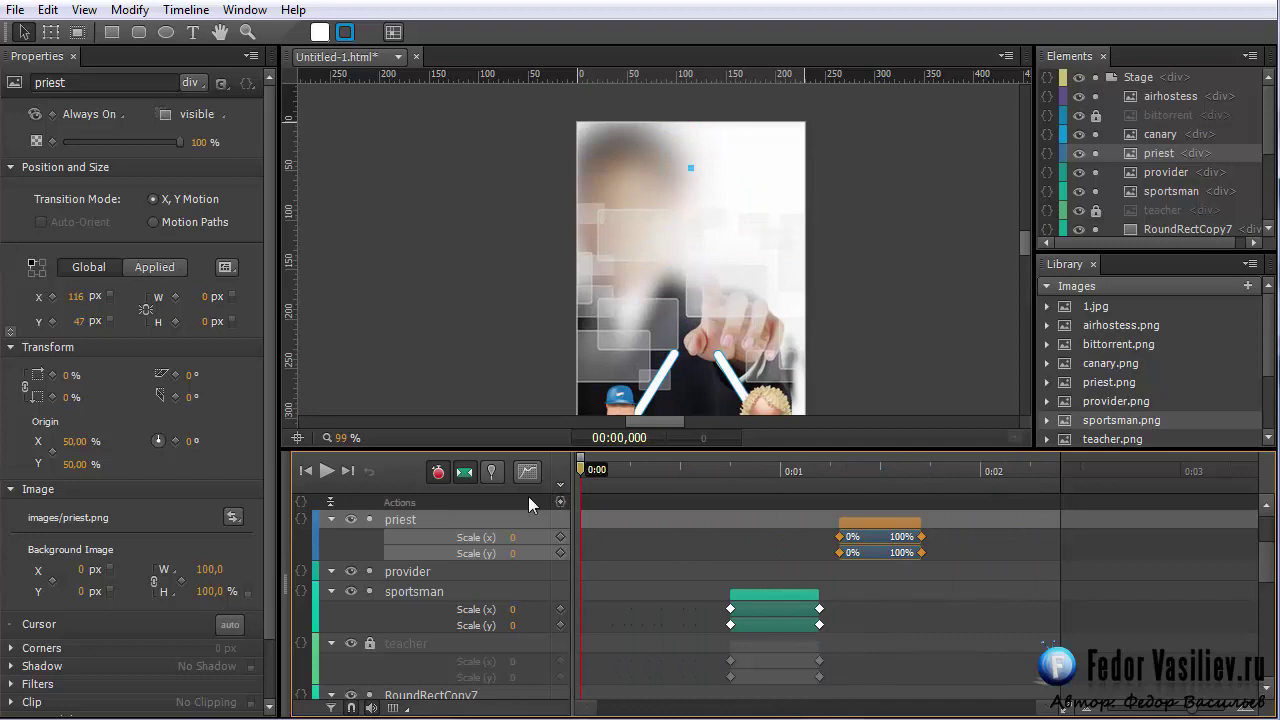
{"action": "left_click", "coordinate": [326, 471]}
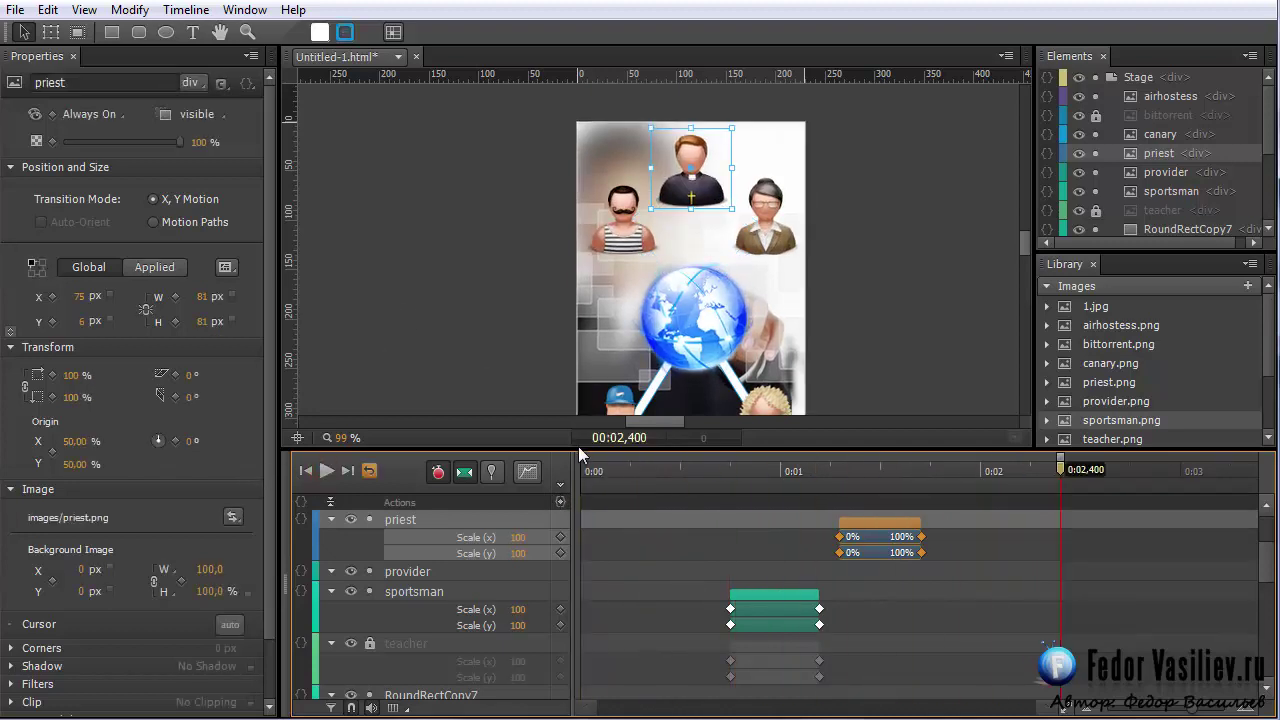
{"action": "left_click_drag", "start_coordinate": [786, 476], "coordinate": [921, 477]}
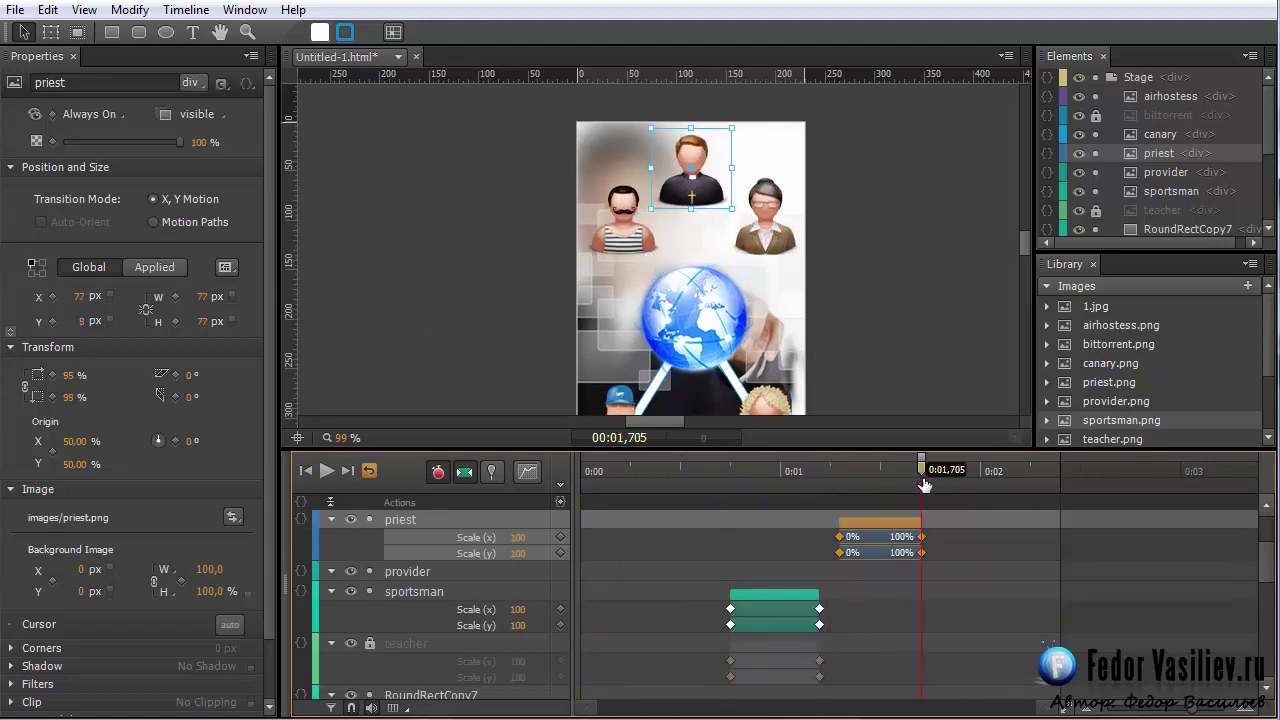
{"action": "left_click_drag", "start_coordinate": [1024, 241], "coordinate": [1021, 262]}
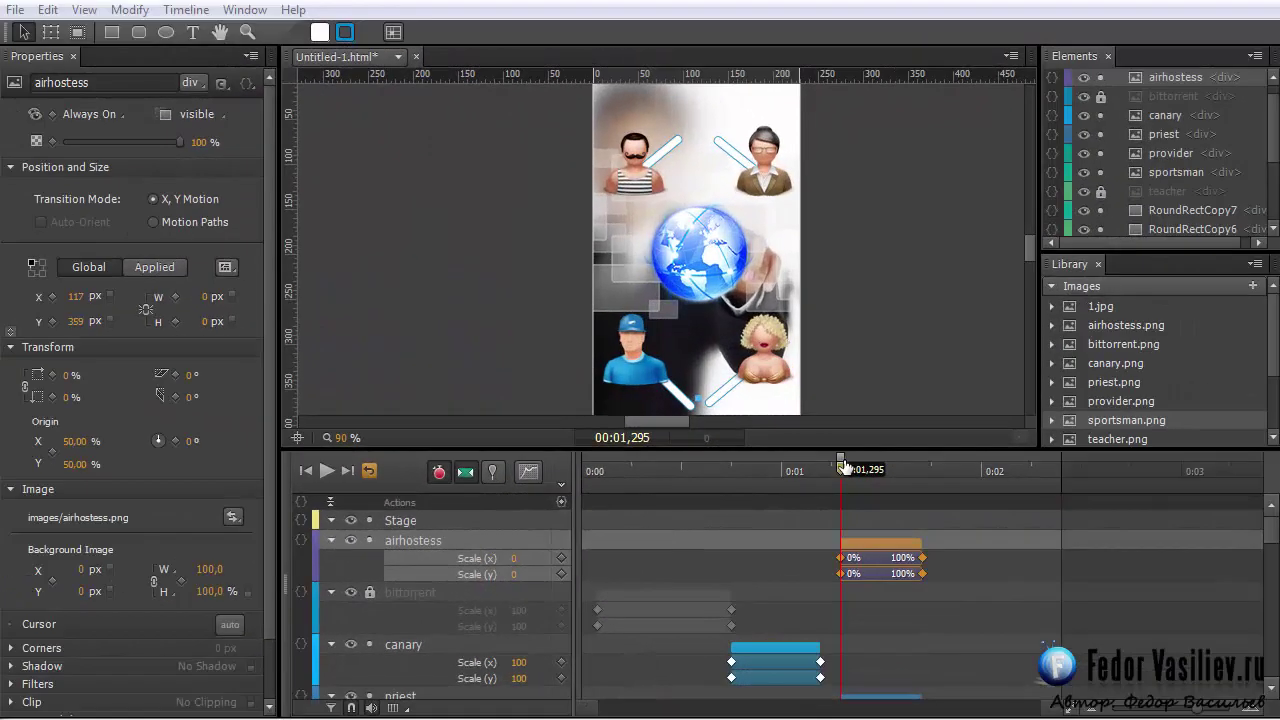
Step: Check the airhostess's scale-in from 0:01,295 to 0:01,705, replay the banner in the browser preview and return to the editor
{"action": "left_click_drag", "start_coordinate": [843, 466], "coordinate": [922, 466]}
{"action": "scroll", "coordinate": [1029, 258], "scroll_direction": "down", "scroll_amount": 1}
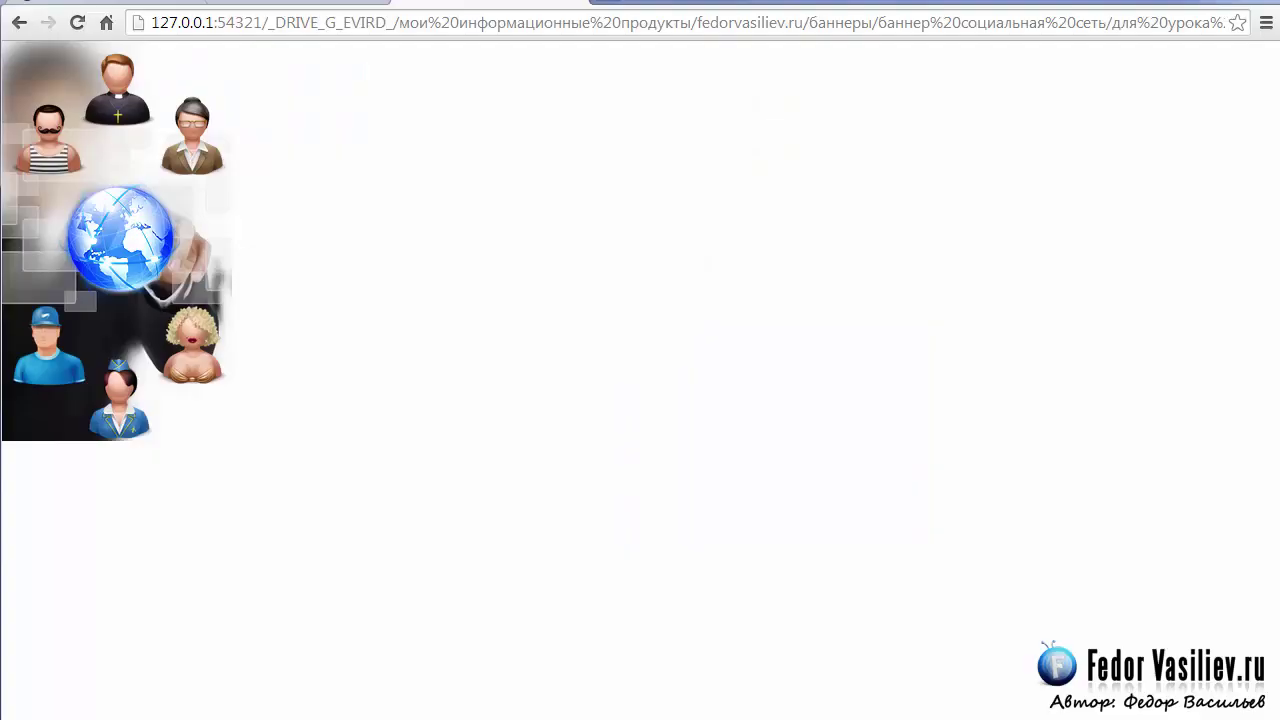
{"action": "left_click", "coordinate": [83, 24]}
{"action": "key", "text": "alt+Tab"}
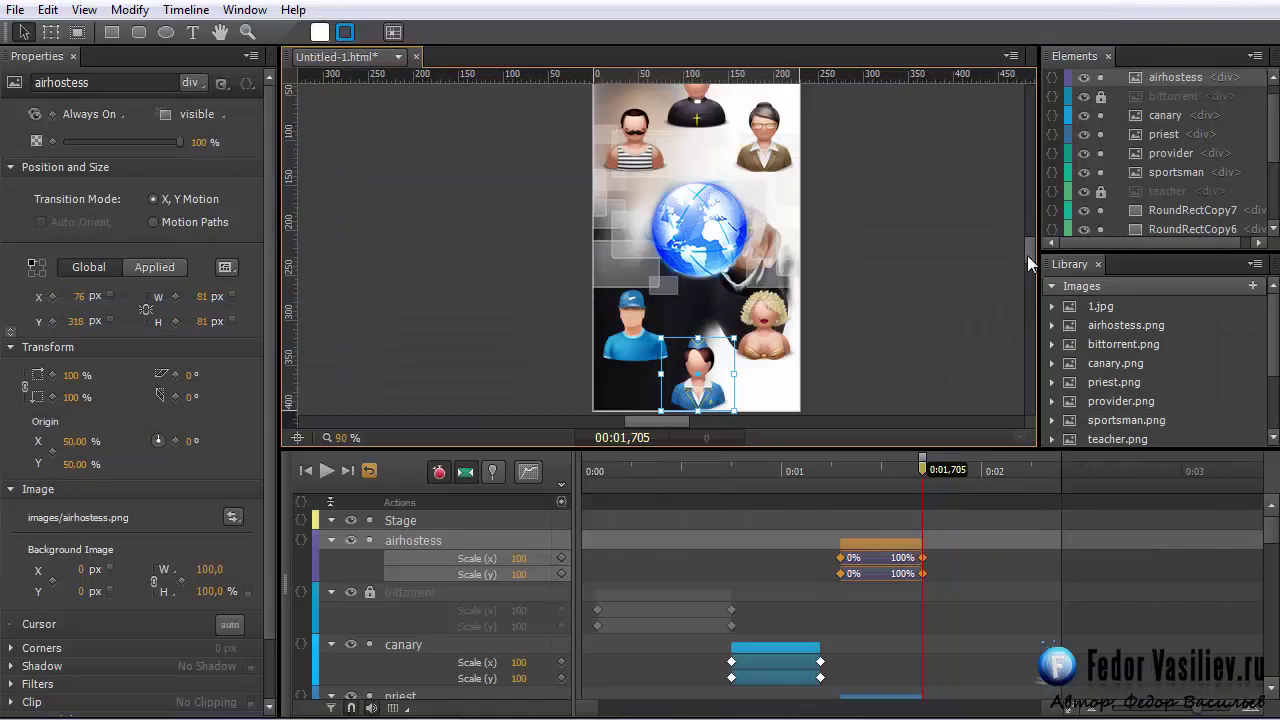
Step: Scrub the animation to 0:02,400 and examine where the characters' and lines' transition blocks end
{"action": "left_click_drag", "start_coordinate": [1027, 255], "coordinate": [1027, 251]}
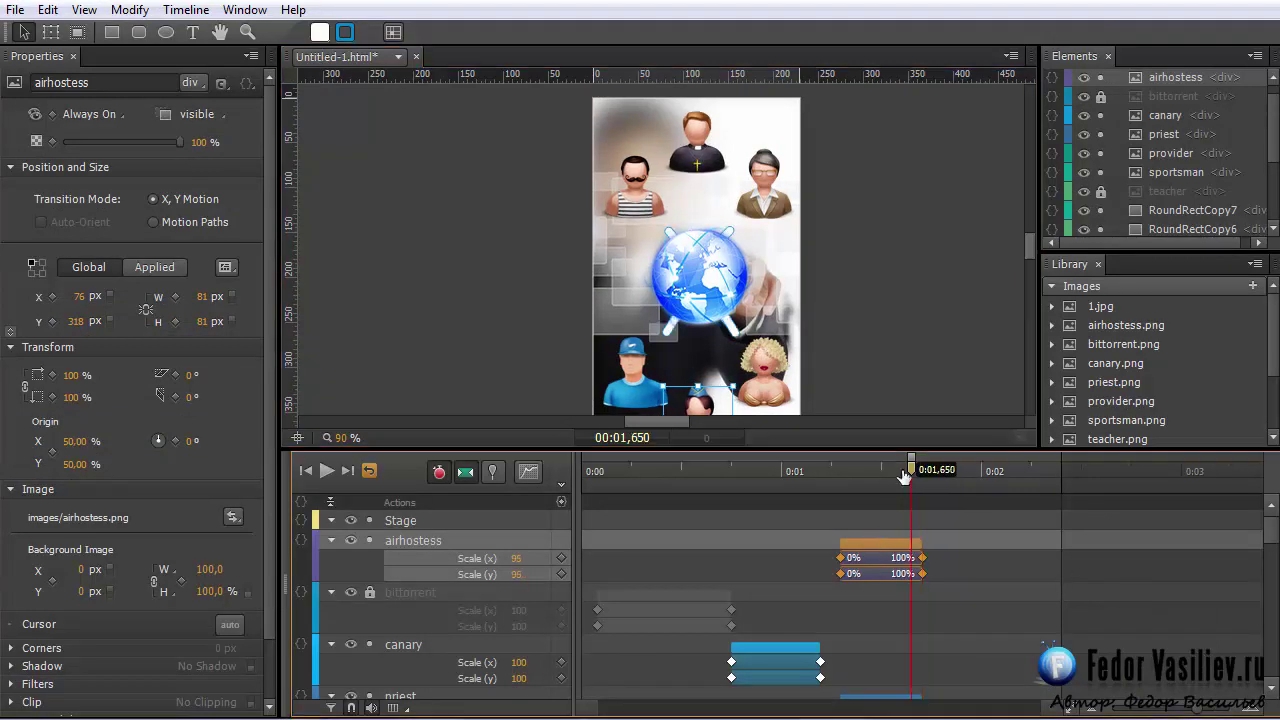
{"action": "left_click_drag", "start_coordinate": [1272, 530], "coordinate": [1255, 578]}
{"action": "left_click_drag", "start_coordinate": [923, 466], "coordinate": [1053, 496]}
{"action": "left_click_drag", "start_coordinate": [1270, 592], "coordinate": [1268, 632]}
{"action": "left_click_drag", "start_coordinate": [1066, 474], "coordinate": [1067, 474]}
{"action": "mouse_move", "coordinate": [1268, 620]}
{"action": "left_mouse_down"}
{"action": "mouse_move", "coordinate": [1274, 688]}
{"action": "mouse_move", "coordinate": [1260, 523]}
{"action": "mouse_move", "coordinate": [1276, 623]}
{"action": "left_mouse_up"}
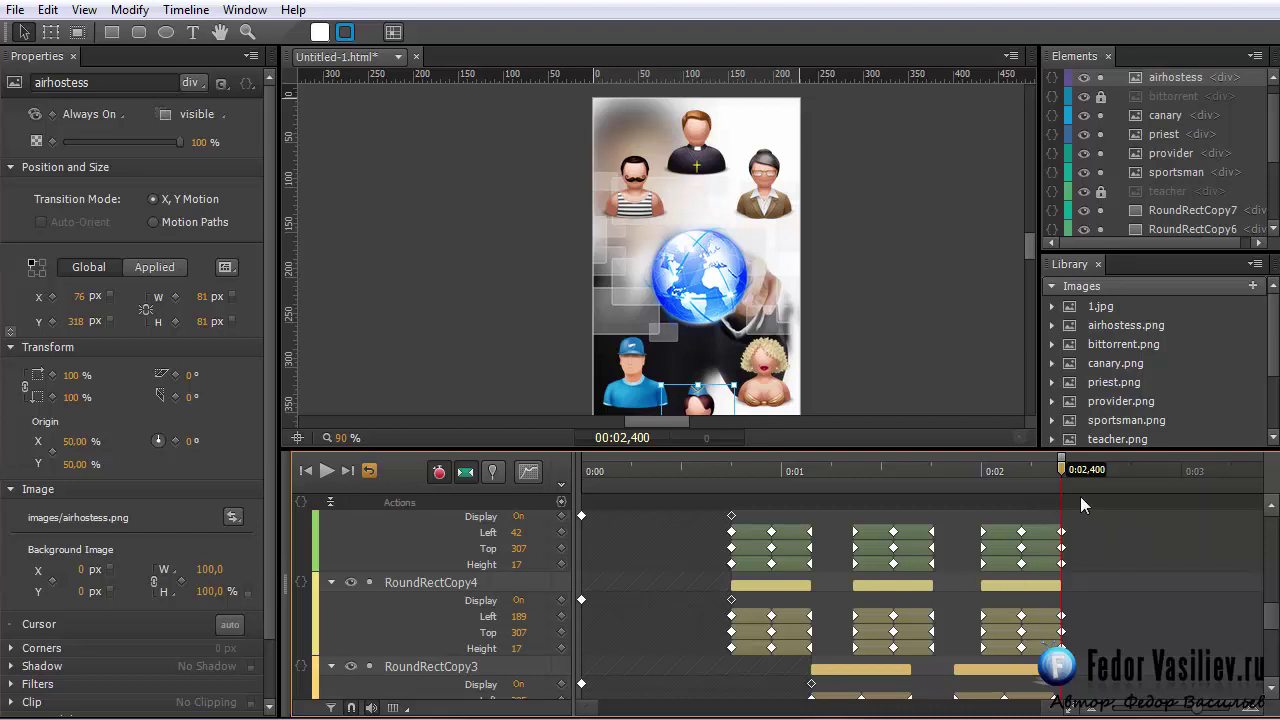
Step: Draw a rectangle about 230 x 128 px across the full width of the banner over the globe
{"action": "scroll", "coordinate": [1154, 616], "scroll_direction": "up", "scroll_amount": 10}
{"action": "left_click", "coordinate": [112, 33]}
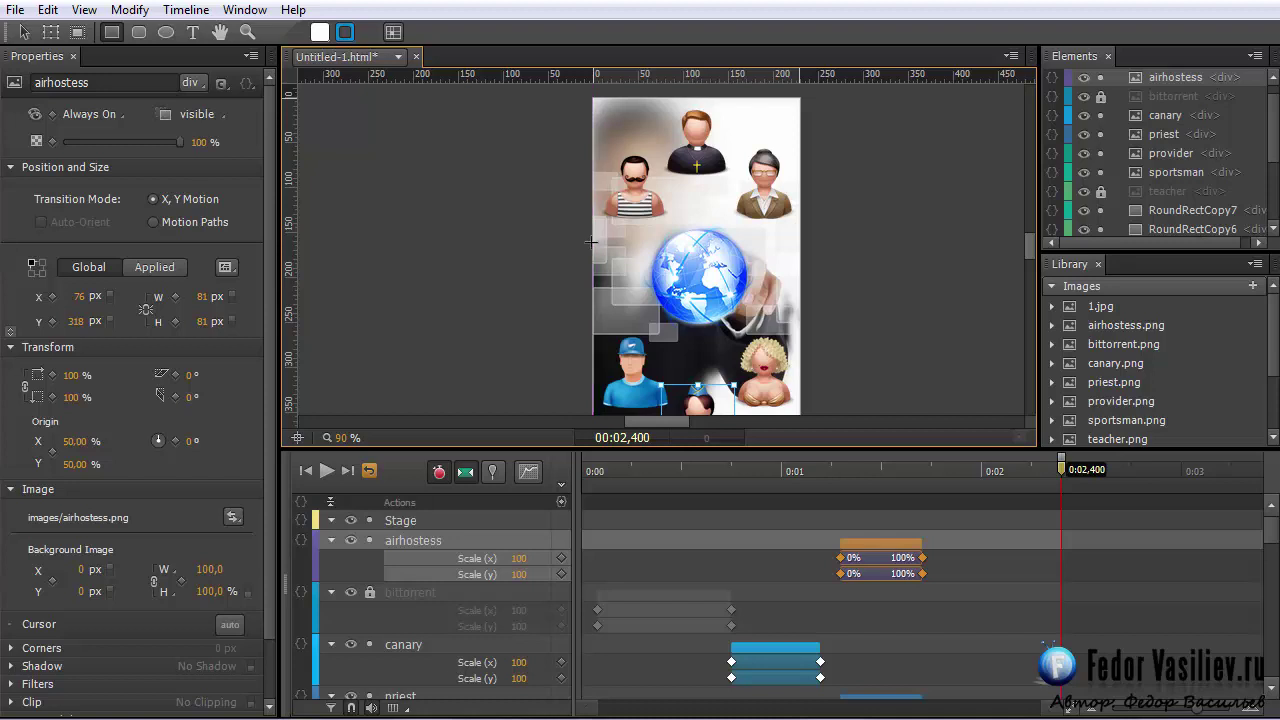
{"action": "left_click_drag", "start_coordinate": [592, 218], "coordinate": [798, 330]}
{"action": "key", "text": "v"}
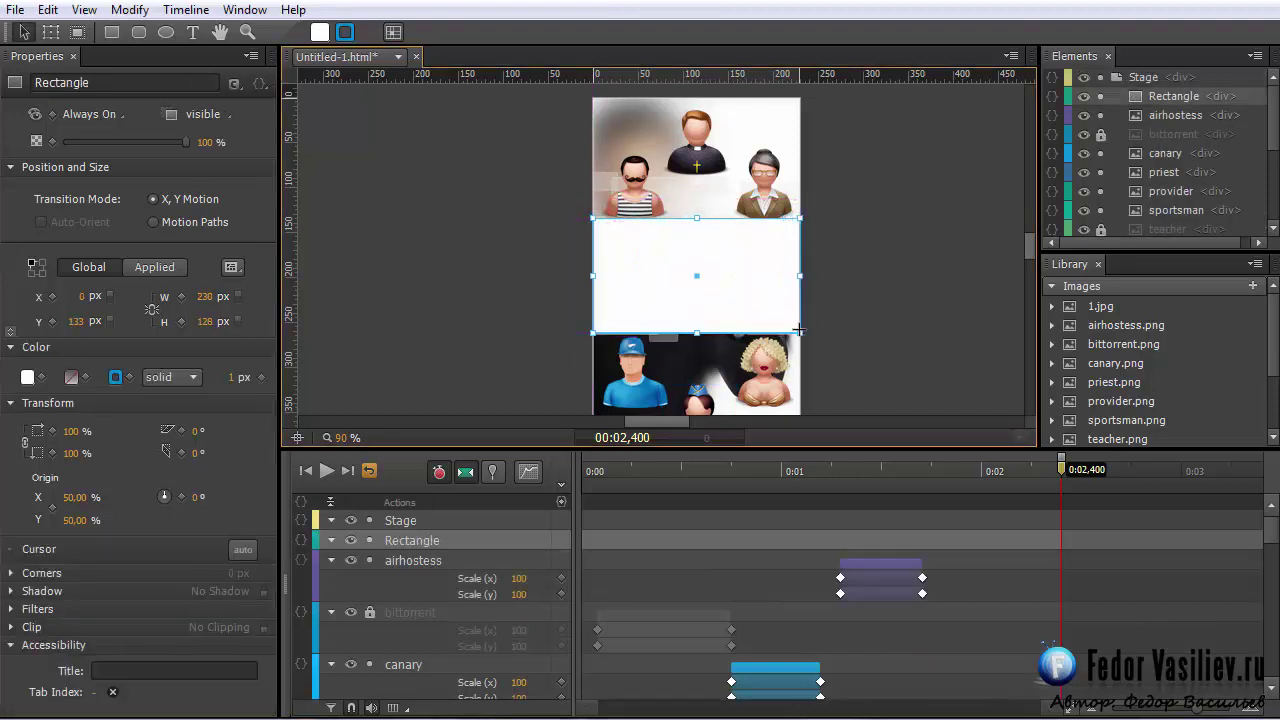
Step: Move the rectangle to about X 1, Y 136 px and shorten it slightly from its lower edge
{"action": "left_click", "coordinate": [645, 266]}
{"action": "left_click_drag", "start_coordinate": [645, 266], "coordinate": [646, 269]}
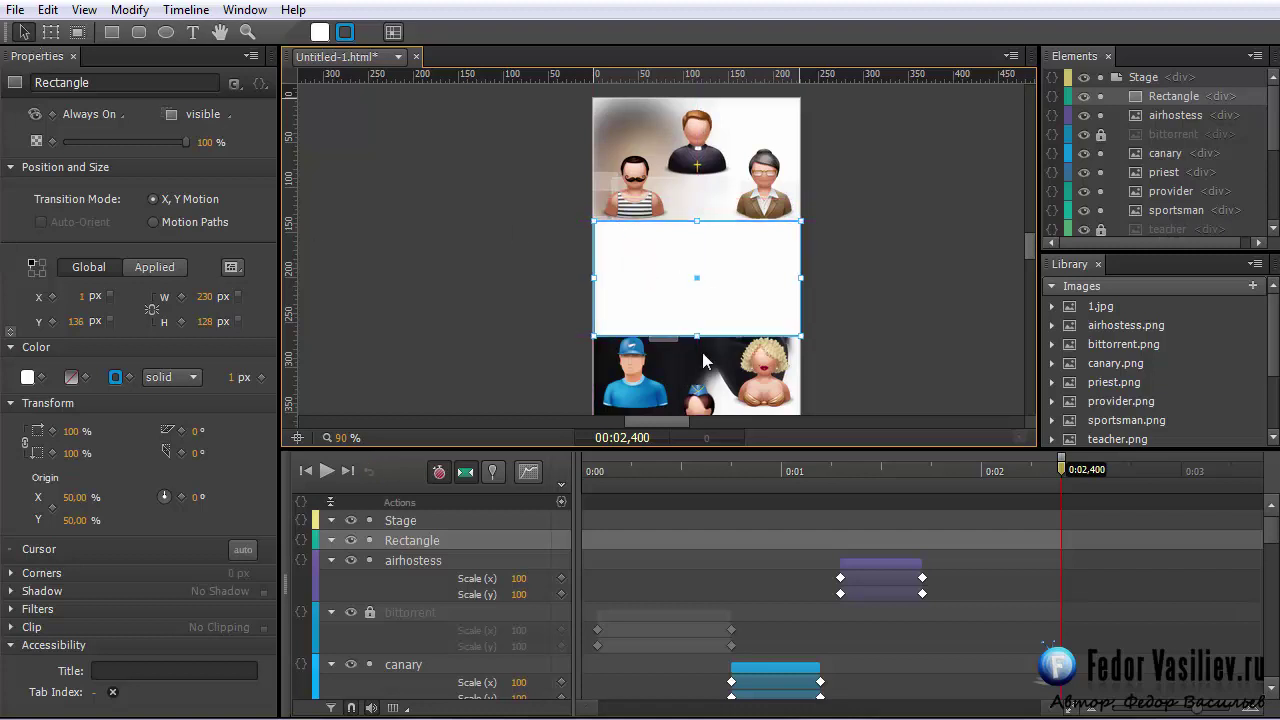
{"action": "left_click_drag", "start_coordinate": [698, 333], "coordinate": [697, 328]}
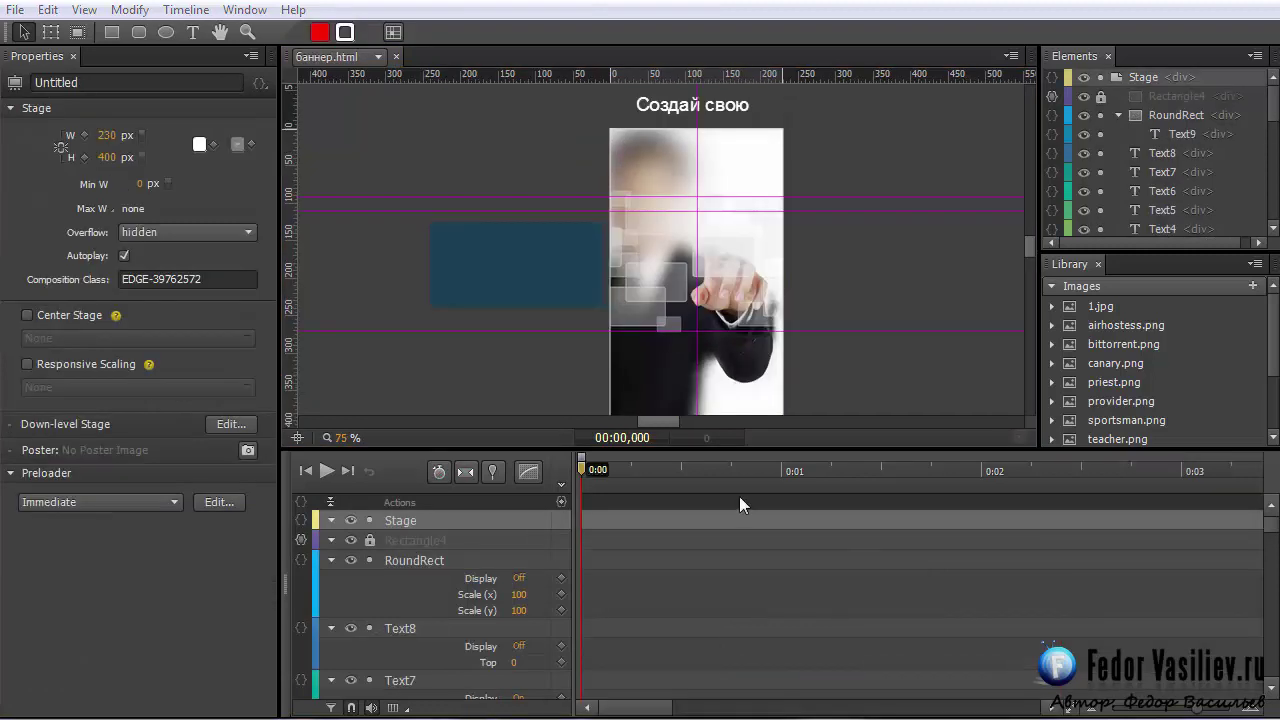
Step: Copy the dark blue fill colour value rgba(27,64,83,1.00) from the rectangle beside the stage in баннер.html
{"action": "left_click", "coordinate": [490, 263]}
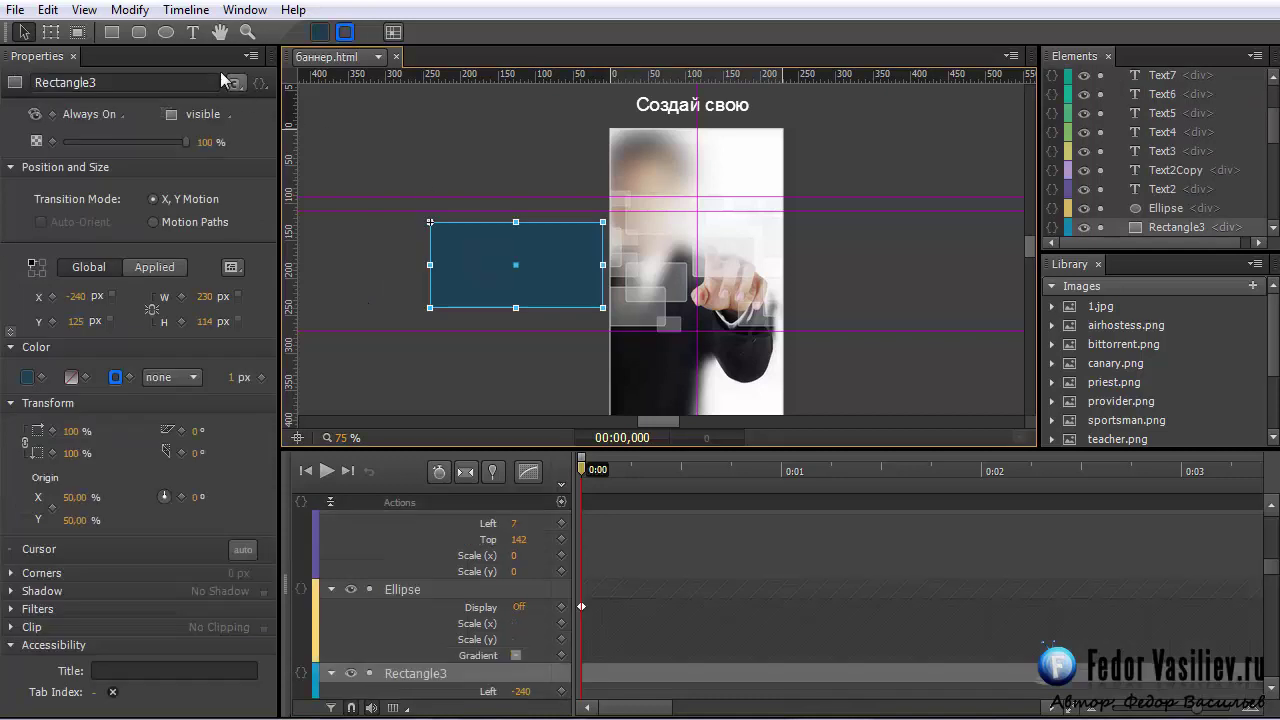
{"action": "left_click", "coordinate": [27, 377]}
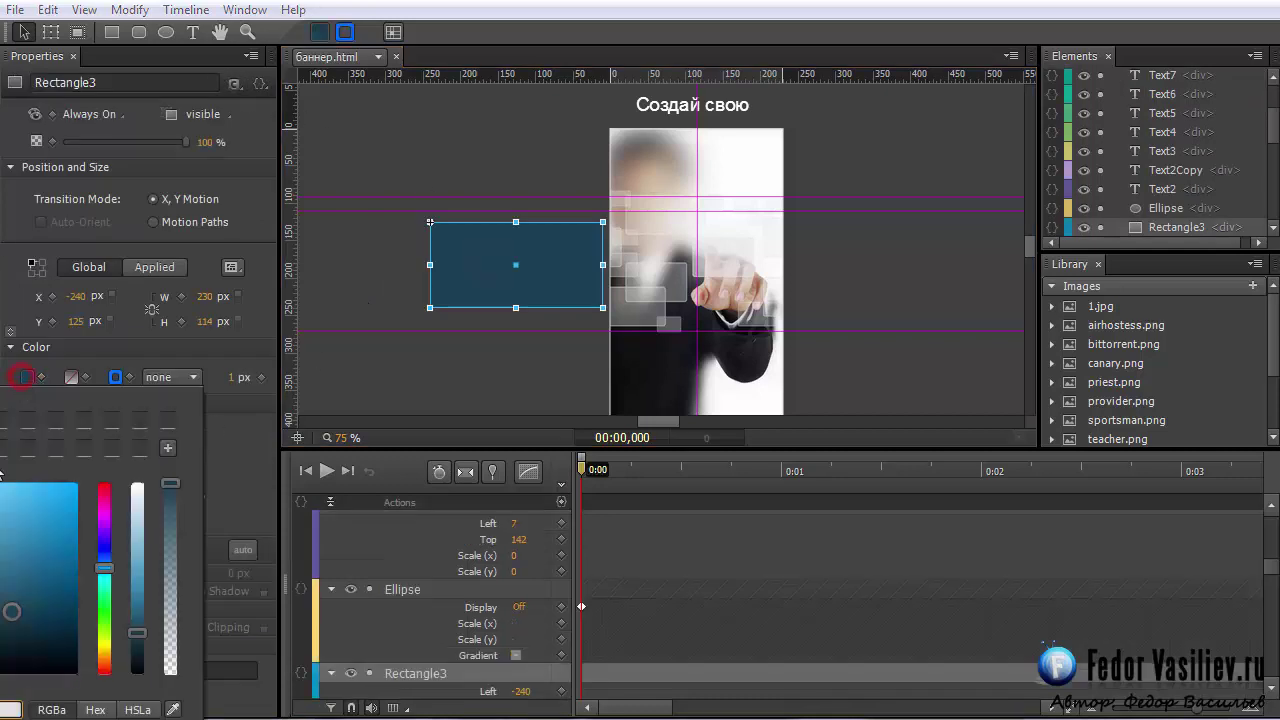
{"action": "left_click_drag", "start_coordinate": [97, 330], "coordinate": [267, 72]}
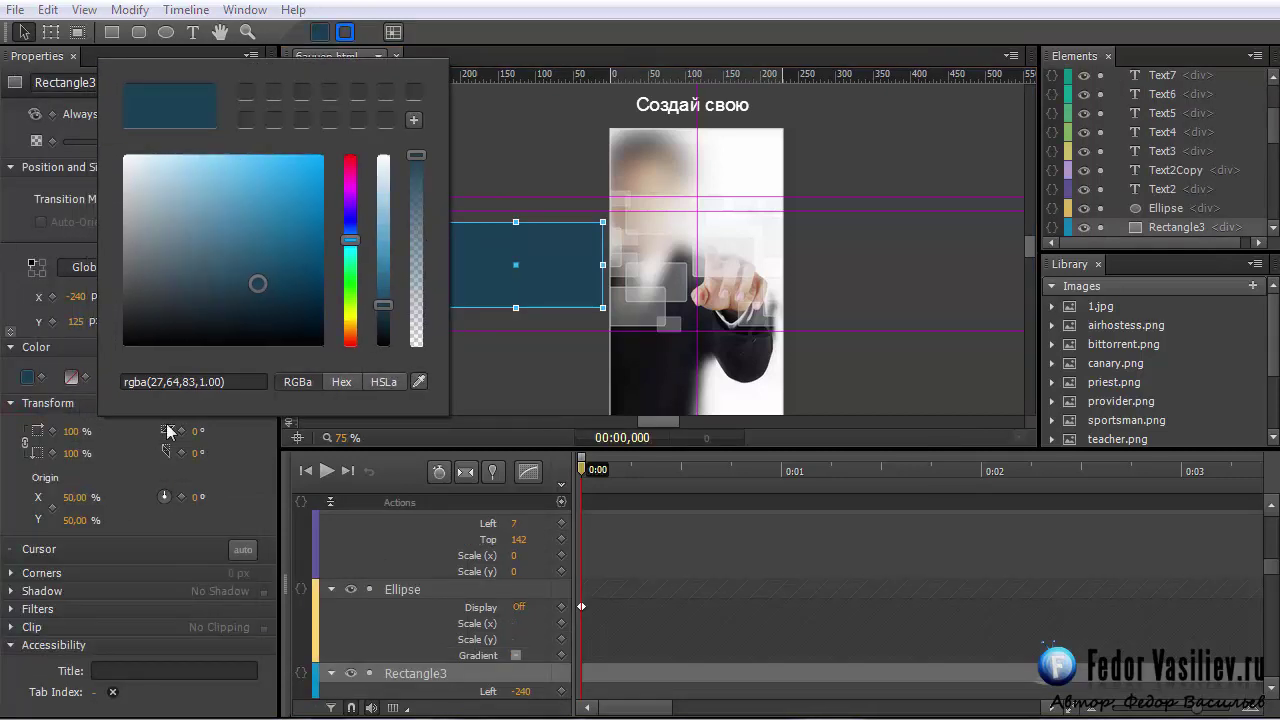
{"action": "left_click", "coordinate": [242, 381]}
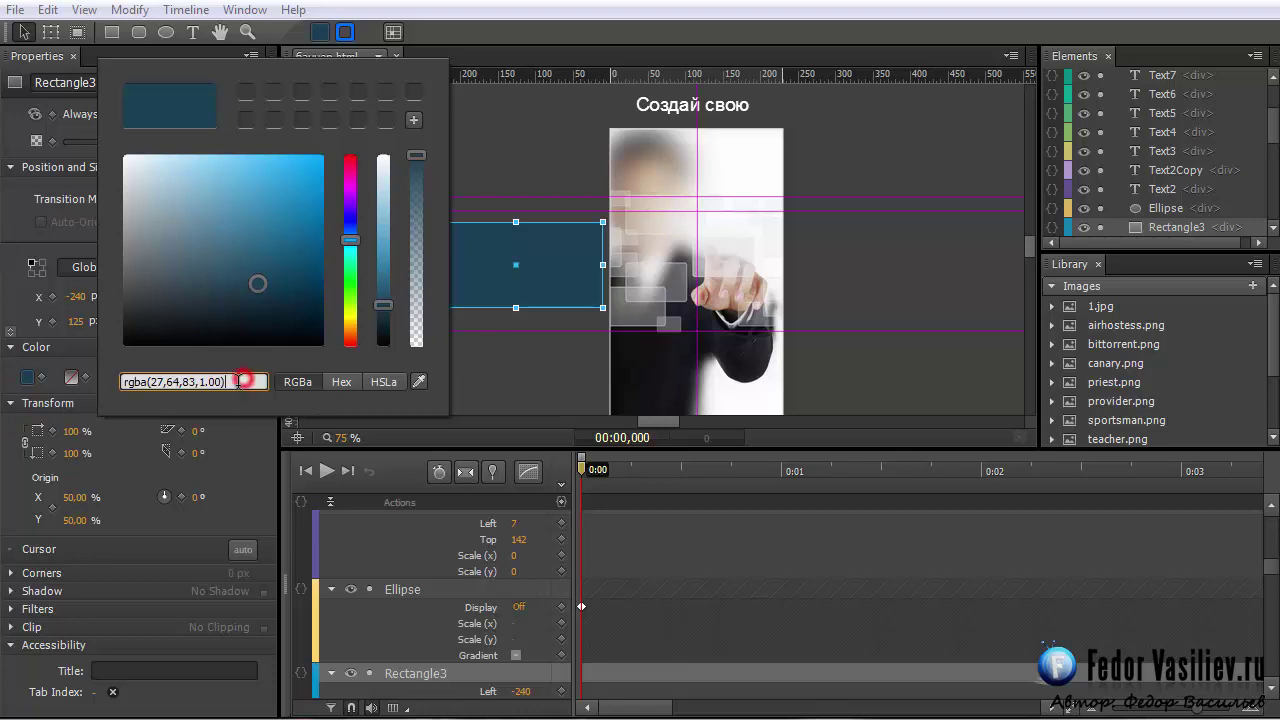
{"action": "left_click_drag", "start_coordinate": [245, 381], "coordinate": [122, 381]}
{"action": "right_click", "coordinate": [152, 372]}
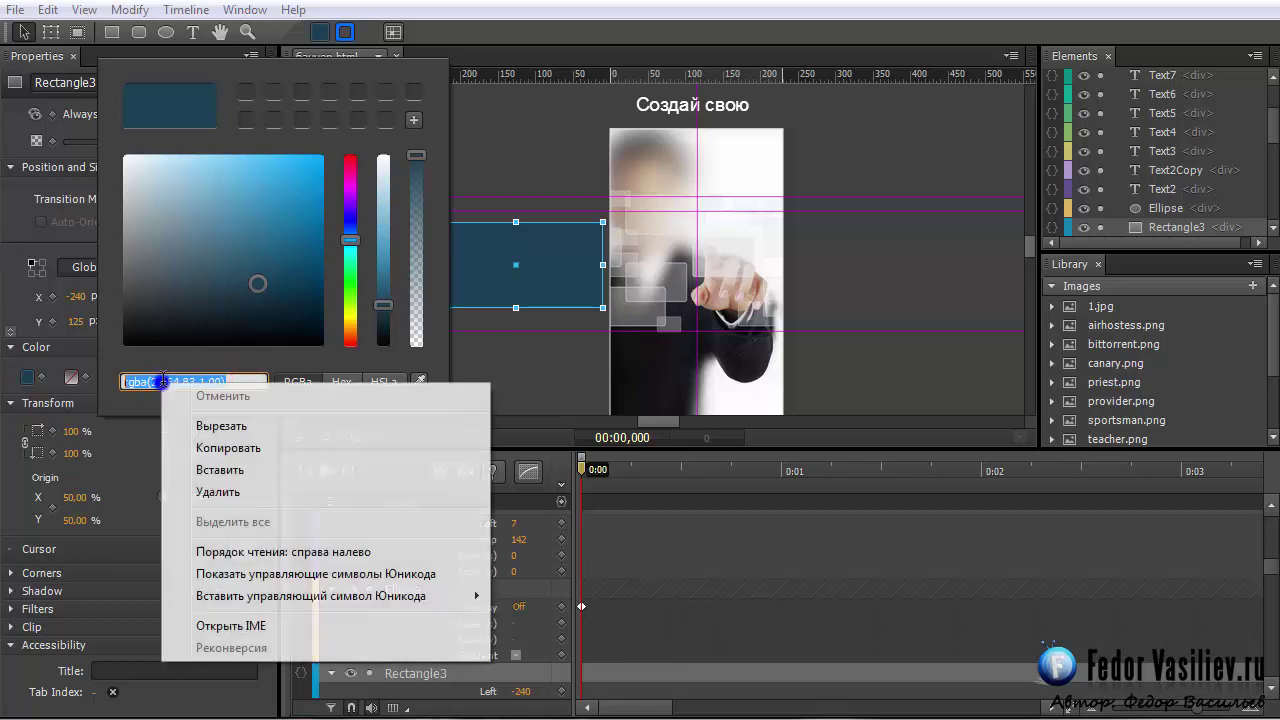
{"action": "left_click", "coordinate": [212, 449]}
{"action": "left_click", "coordinate": [494, 123]}
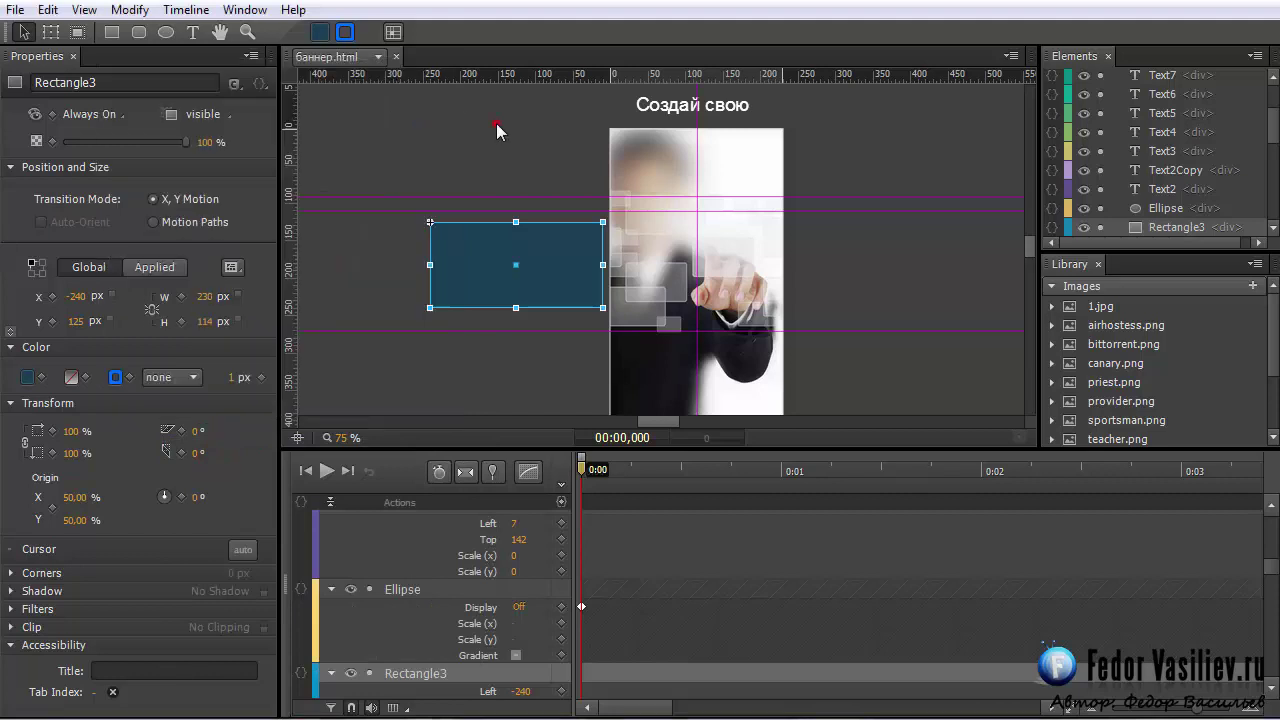
Step: Return to Untitled-1.html and fill the rectangle across the middle of the banner with the copied colour rgba(27,64,83,1.00)
{"action": "left_click", "coordinate": [345, 57]}
{"action": "left_click", "coordinate": [345, 107]}
{"action": "left_click", "coordinate": [641, 252]}
{"action": "left_click", "coordinate": [319, 31]}
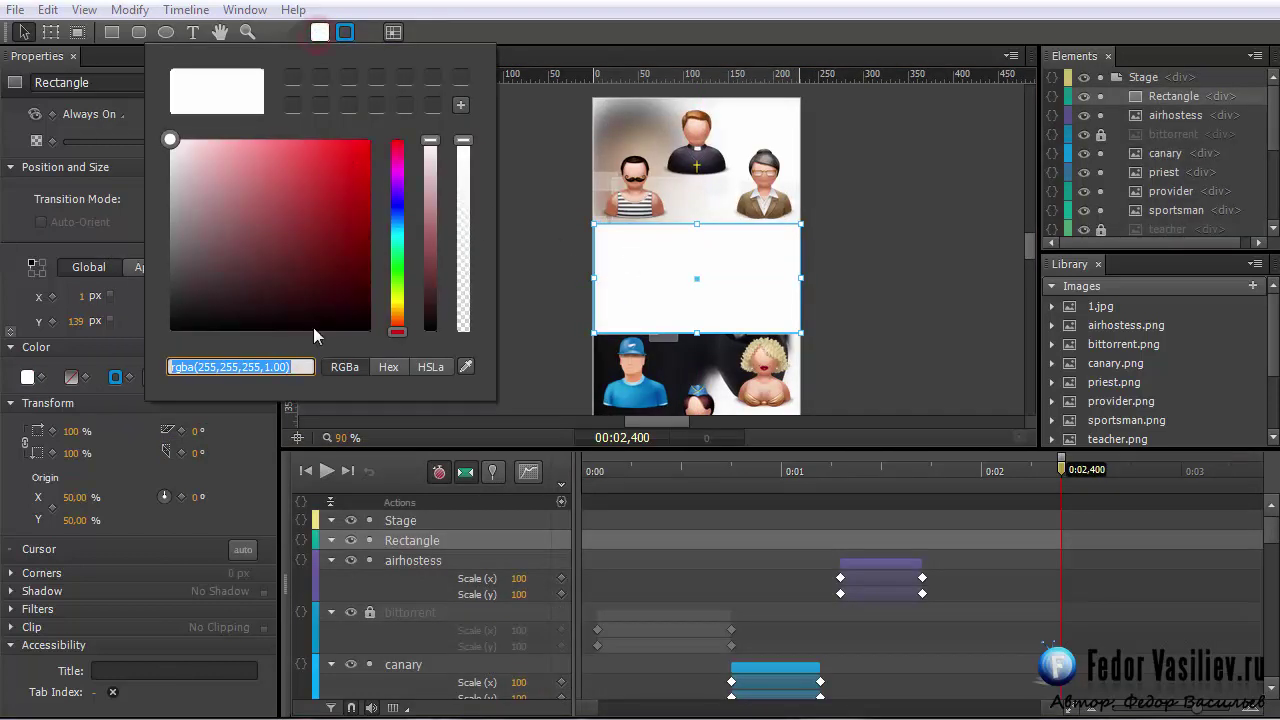
{"action": "right_click", "coordinate": [276, 372]}
{"action": "left_click", "coordinate": [340, 454]}
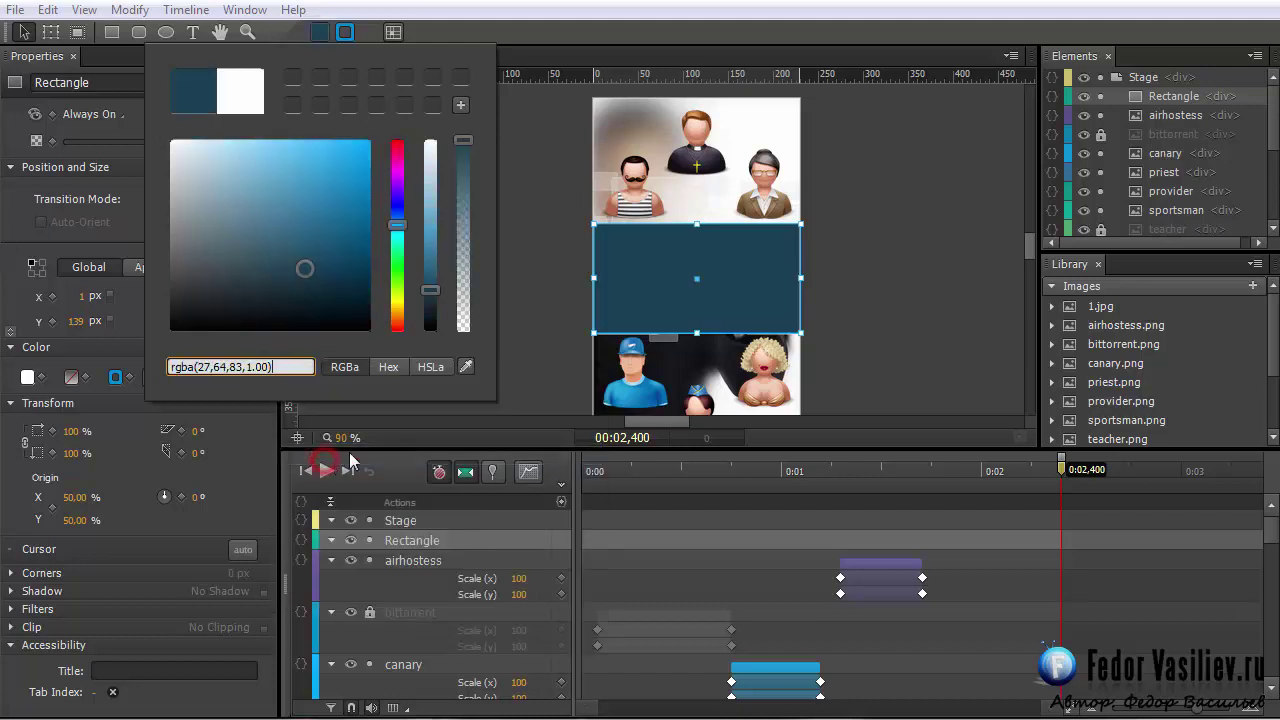
{"action": "left_click", "coordinate": [528, 378]}
{"action": "left_click", "coordinate": [847, 315]}
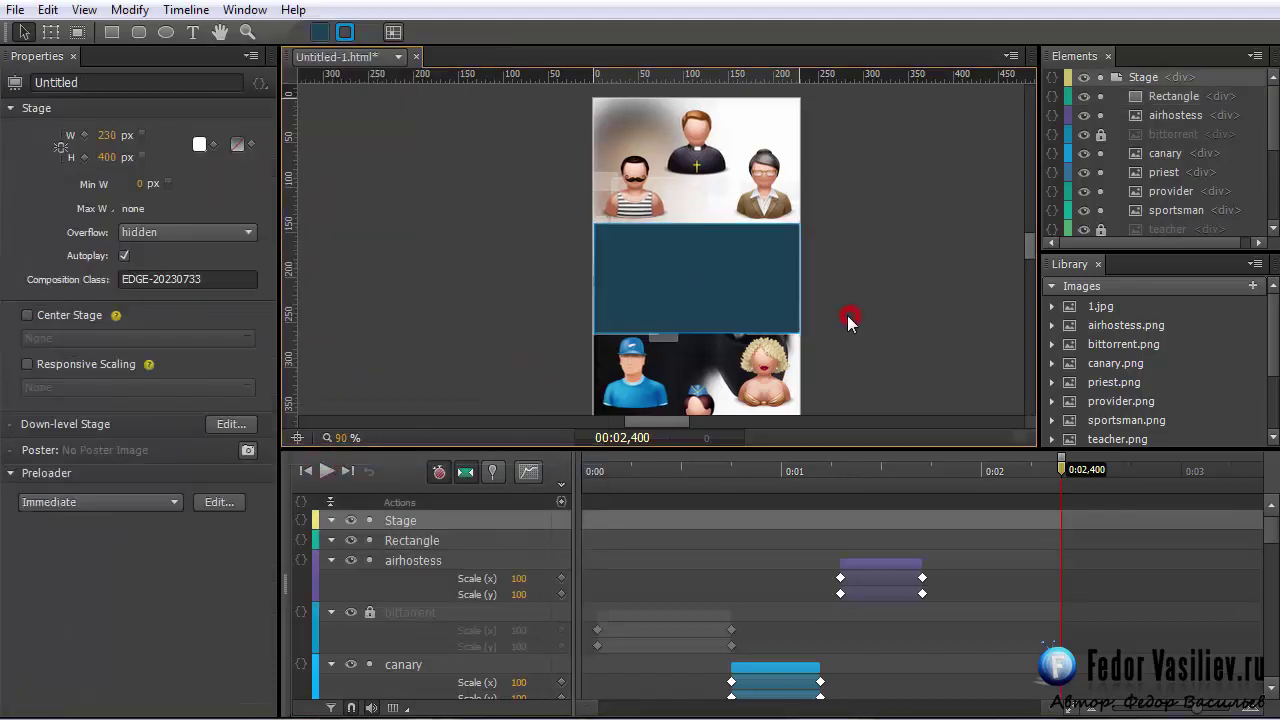
Step: Animate the rectangle sliding in over 0.6 s from 0:02,400, starting off-stage at X -239 px and ending at X 1 px
{"action": "left_click", "coordinate": [738, 291]}
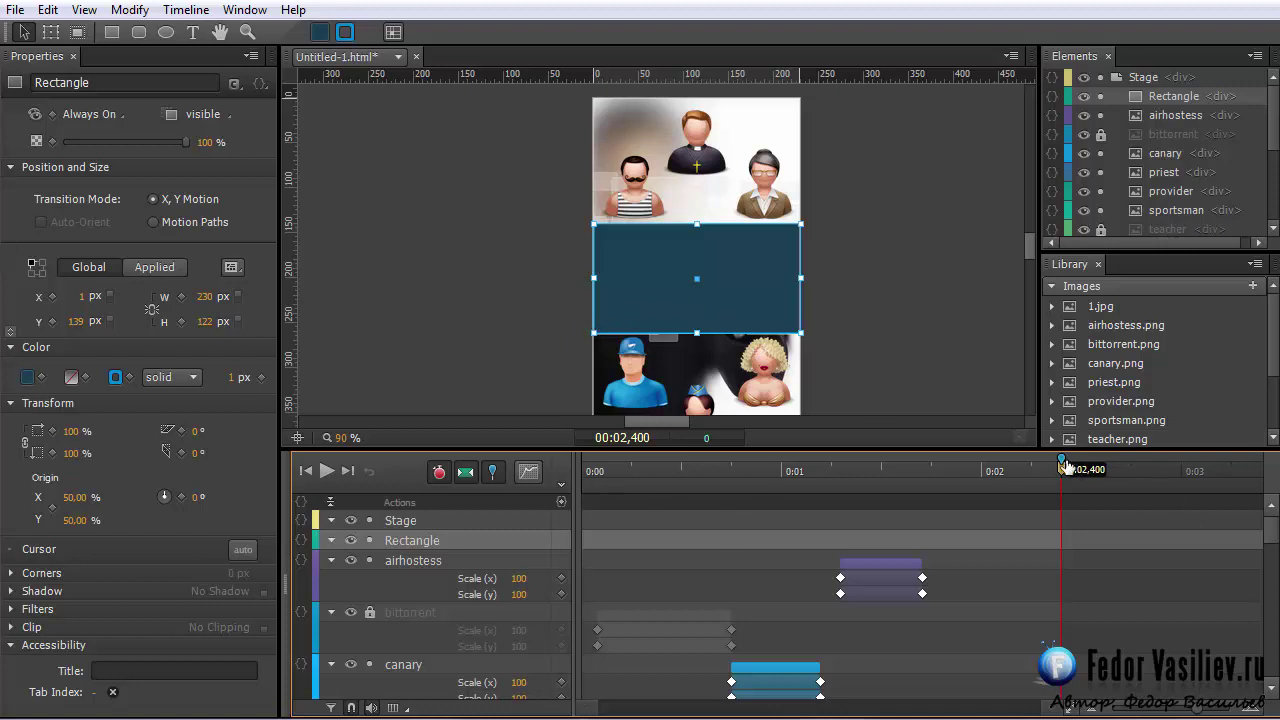
{"action": "left_click_drag", "start_coordinate": [1062, 463], "coordinate": [1065, 482]}
{"action": "left_click_drag", "start_coordinate": [1065, 463], "coordinate": [1183, 487]}
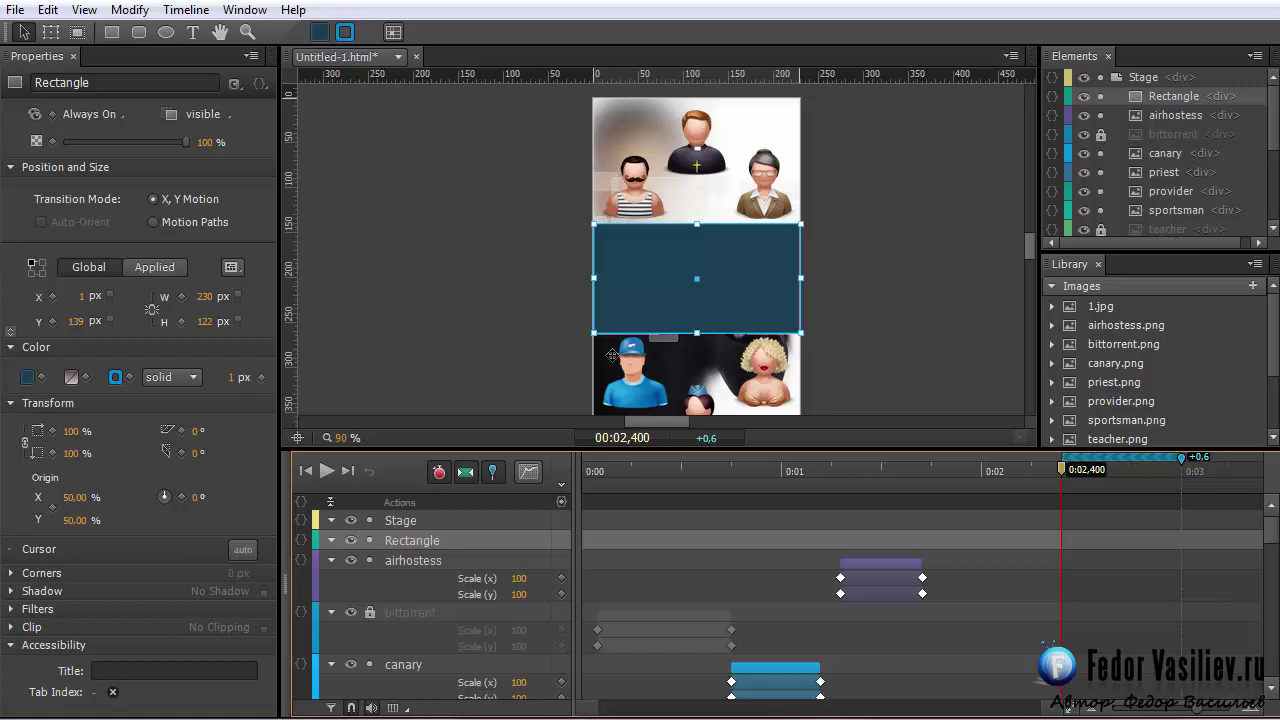
{"action": "key", "text": "Left"}
{"action": "key", "text": "Left"}
{"action": "key", "text": "Left"}
{"action": "key", "text": "Left"}
{"action": "key", "text": "Left"}
{"action": "key", "text": "Left"}
{"action": "key", "text": "Left"}
{"action": "key", "text": "Left"}
{"action": "key", "text": "Left"}
{"action": "key", "text": "Left"}
{"action": "key", "text": "Left"}
{"action": "key", "text": "Left"}
{"action": "key", "text": "Left"}
{"action": "key", "text": "Left"}
{"action": "key", "text": "Left"}
{"action": "key", "text": "Left"}
{"action": "key", "text": "Left"}
{"action": "key", "text": "Left"}
{"action": "key", "text": "Left"}
{"action": "key", "text": "Left"}
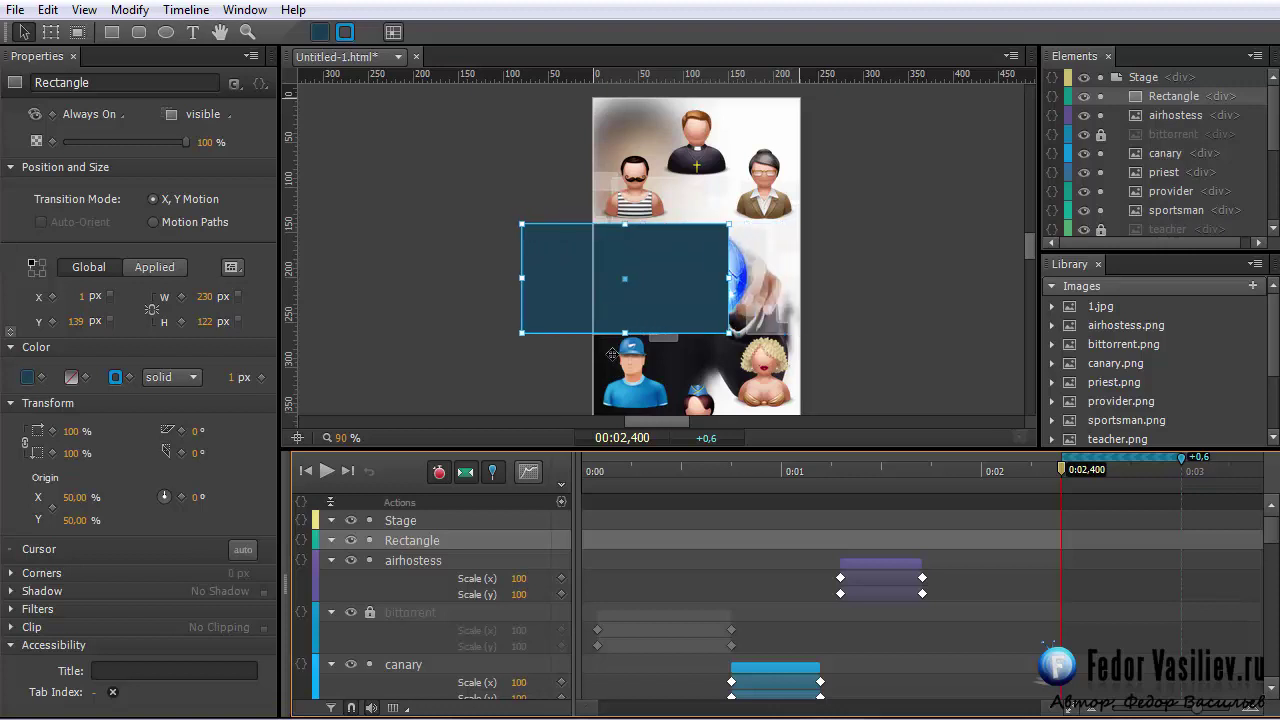
{"action": "key", "text": "Left"}
{"action": "key", "text": "Left"}
{"action": "key", "text": "Left"}
{"action": "key", "text": "Left"}
{"action": "key", "text": "Left"}
{"action": "key", "text": "Left"}
{"action": "key", "text": "Left"}
{"action": "key", "text": "Left"}
{"action": "key", "text": "Left"}
{"action": "key", "text": "Left"}
{"action": "key", "text": "Left"}
{"action": "key", "text": "Left"}
{"action": "key", "text": "Left"}
{"action": "key", "text": "Left"}
{"action": "key", "text": "Left"}
{"action": "key", "text": "Left"}
{"action": "key", "text": "Left"}
{"action": "key", "text": "Left"}
{"action": "key", "text": "Left"}
{"action": "key", "text": "Left"}
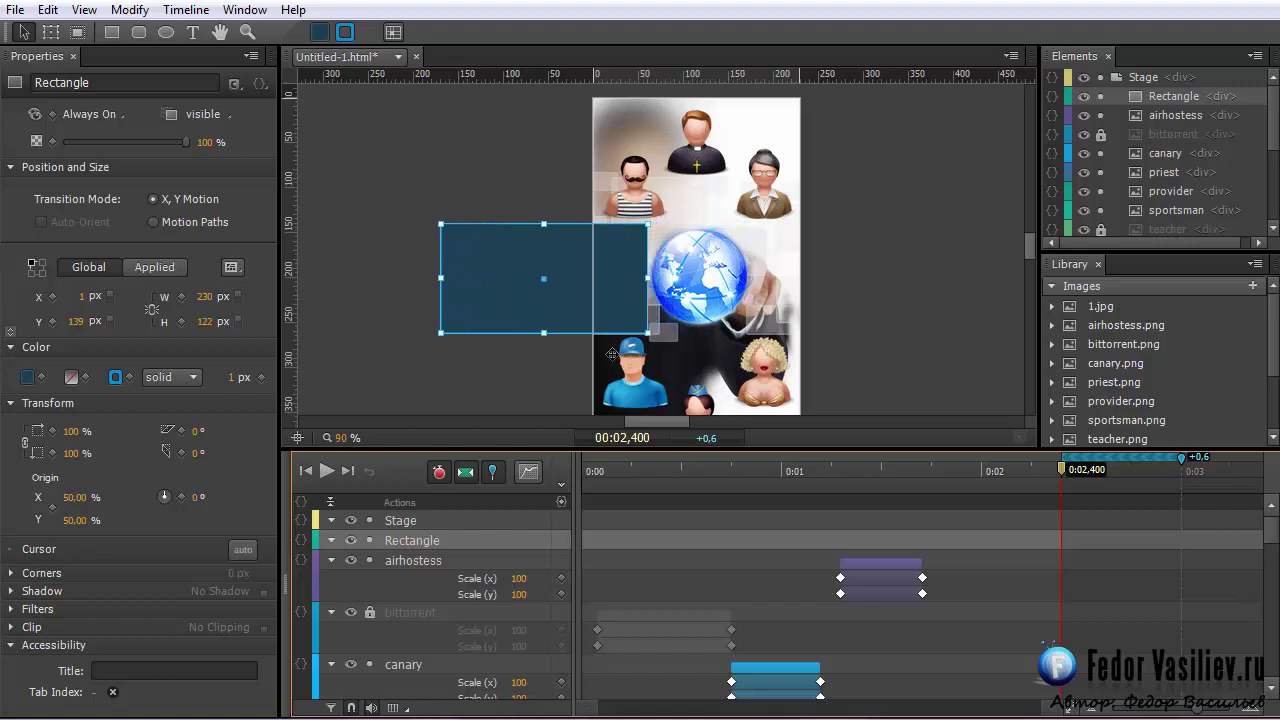
{"action": "key", "text": "Left"}
{"action": "key", "text": "Left"}
{"action": "key", "text": "Left"}
{"action": "key", "text": "Left"}
{"action": "key", "text": "Left"}
{"action": "key", "text": "Left"}
{"action": "key", "text": "Left"}
{"action": "key", "text": "Left"}
{"action": "key", "text": "Left"}
{"action": "key", "text": "Left"}
{"action": "key", "text": "Left"}
{"action": "key", "text": "Left"}
{"action": "key", "text": "Left"}
{"action": "key", "text": "Left"}
{"action": "key", "text": "Left"}
{"action": "key", "text": "Left"}
{"action": "key", "text": "Left"}
{"action": "key", "text": "Left"}
{"action": "key", "text": "Left"}
{"action": "key", "text": "Left"}
{"action": "key", "text": "shift+Left"}
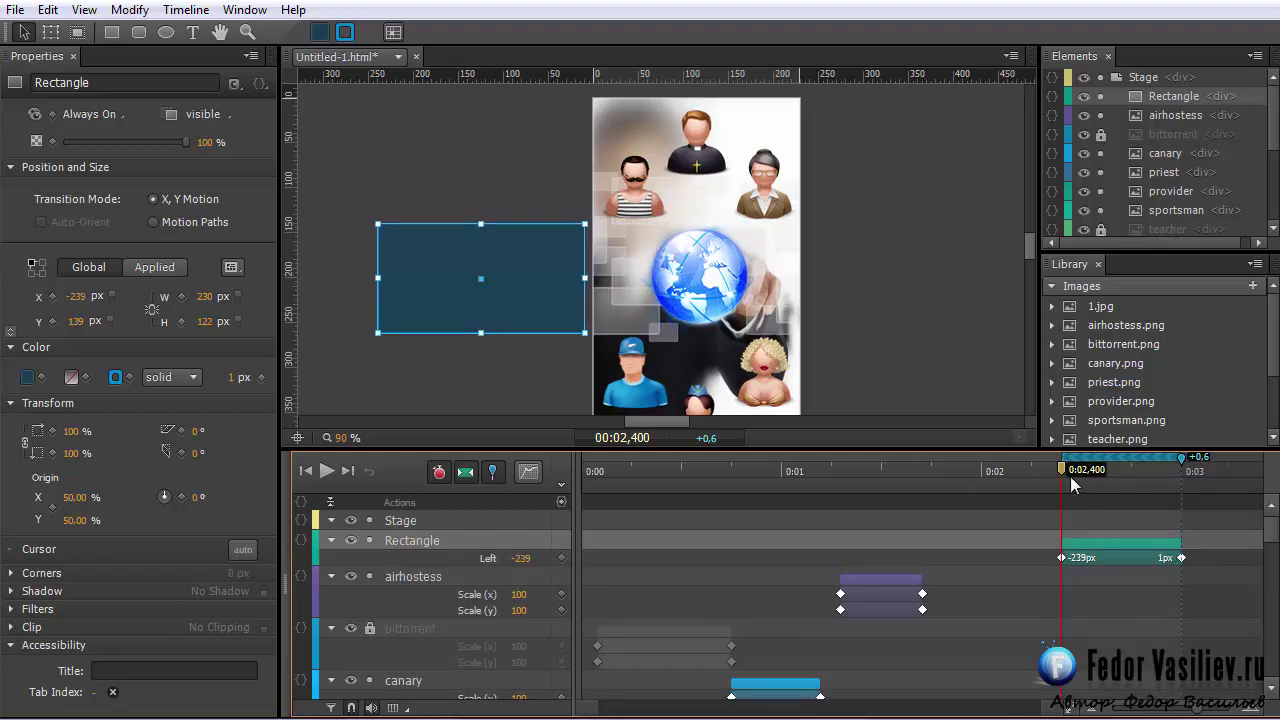
Step: Play the rectangle's slide-in on the timeline and replay it from 0:02,365
{"action": "left_click", "coordinate": [325, 472]}
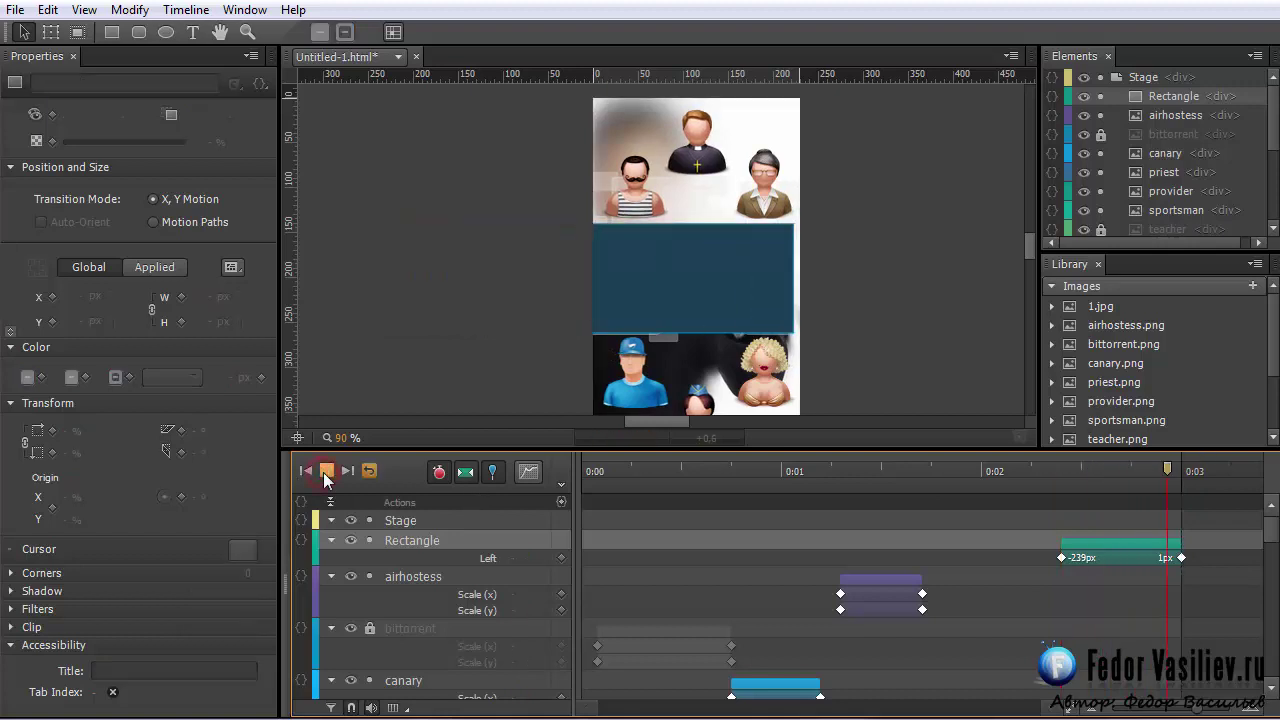
{"action": "left_click", "coordinate": [1054, 470]}
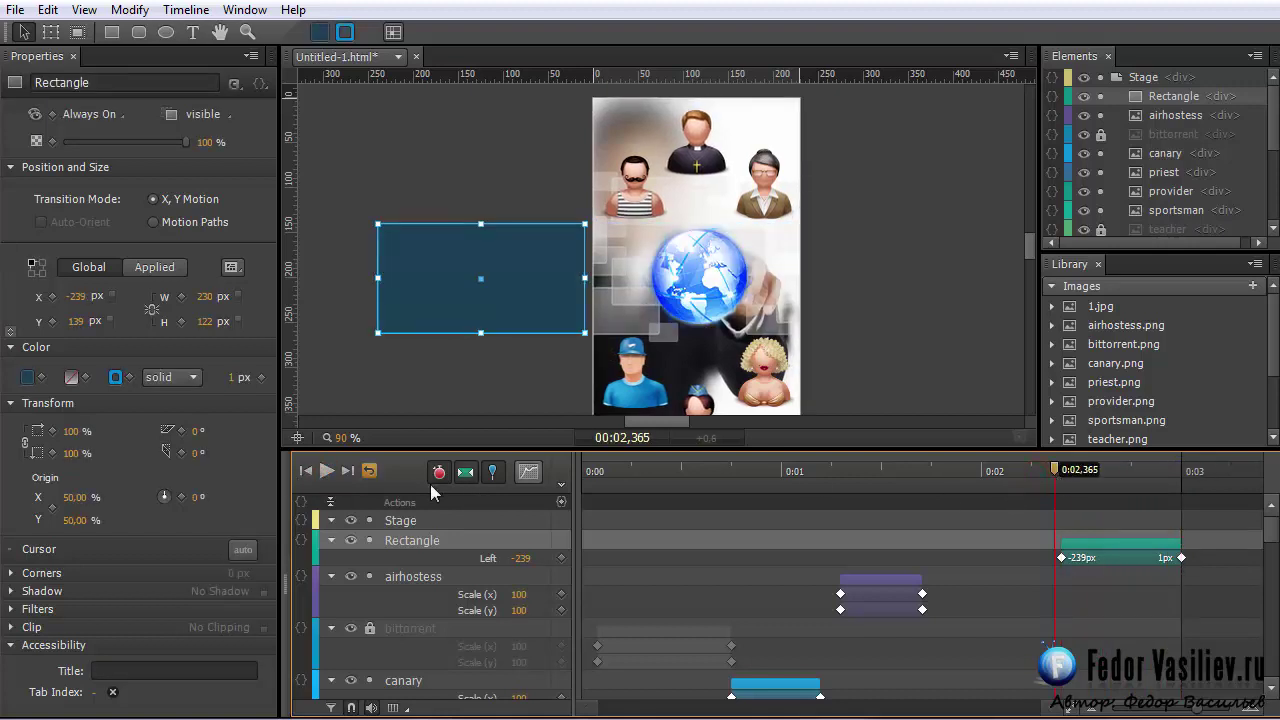
{"action": "left_click", "coordinate": [327, 472]}
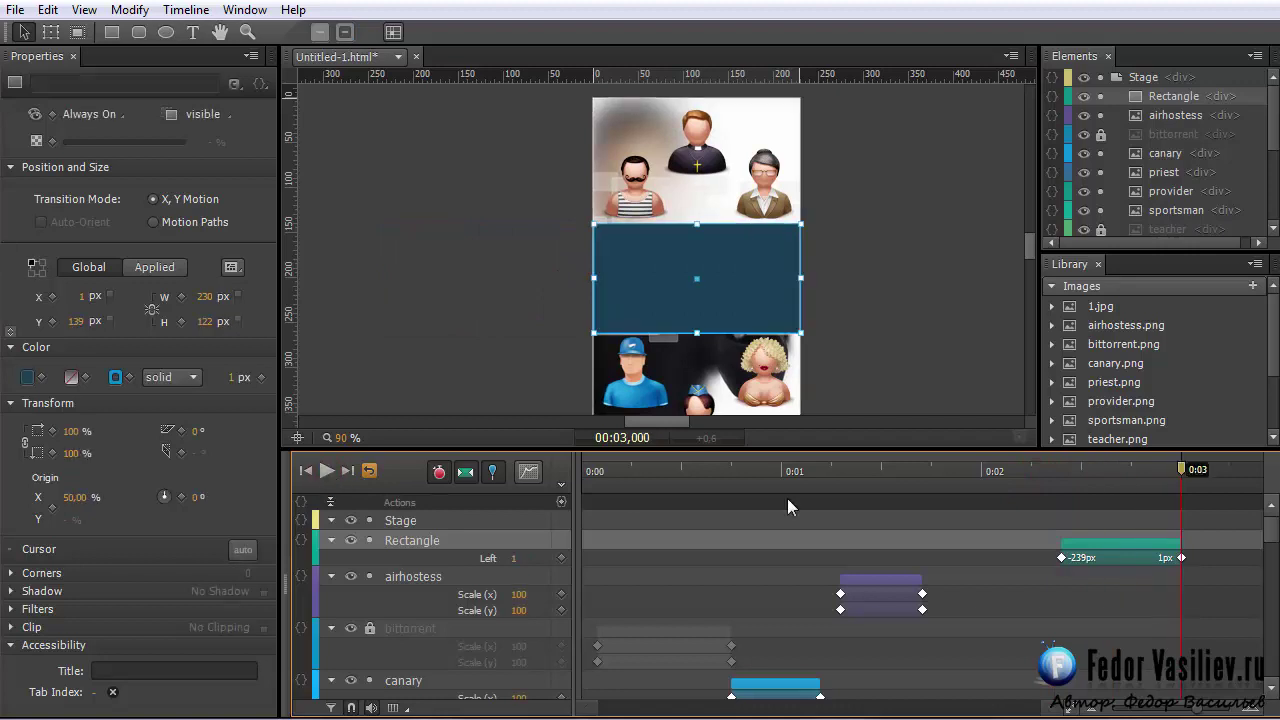
Step: Try the Ease Out Elastic easing on the rectangle's slide-in transition and play it back from 0:02,200
{"action": "left_click", "coordinate": [1096, 475]}
{"action": "left_click", "coordinate": [1094, 544]}
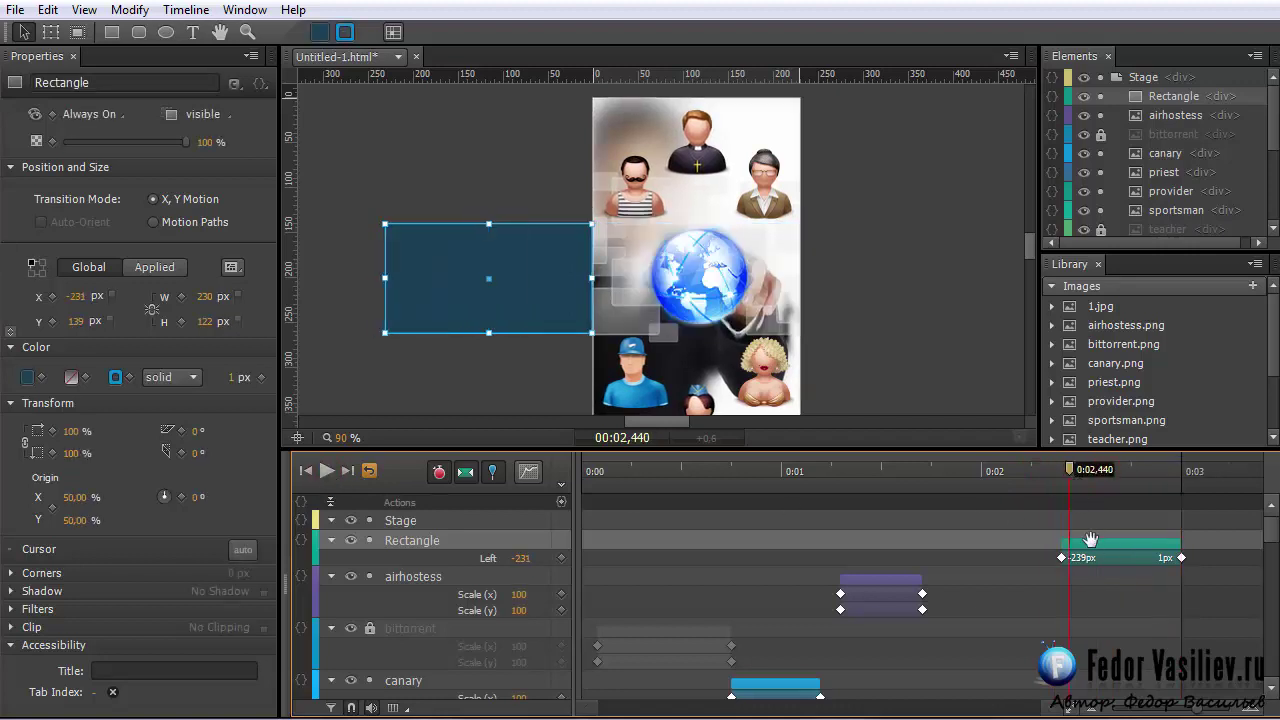
{"action": "left_click", "coordinate": [528, 471]}
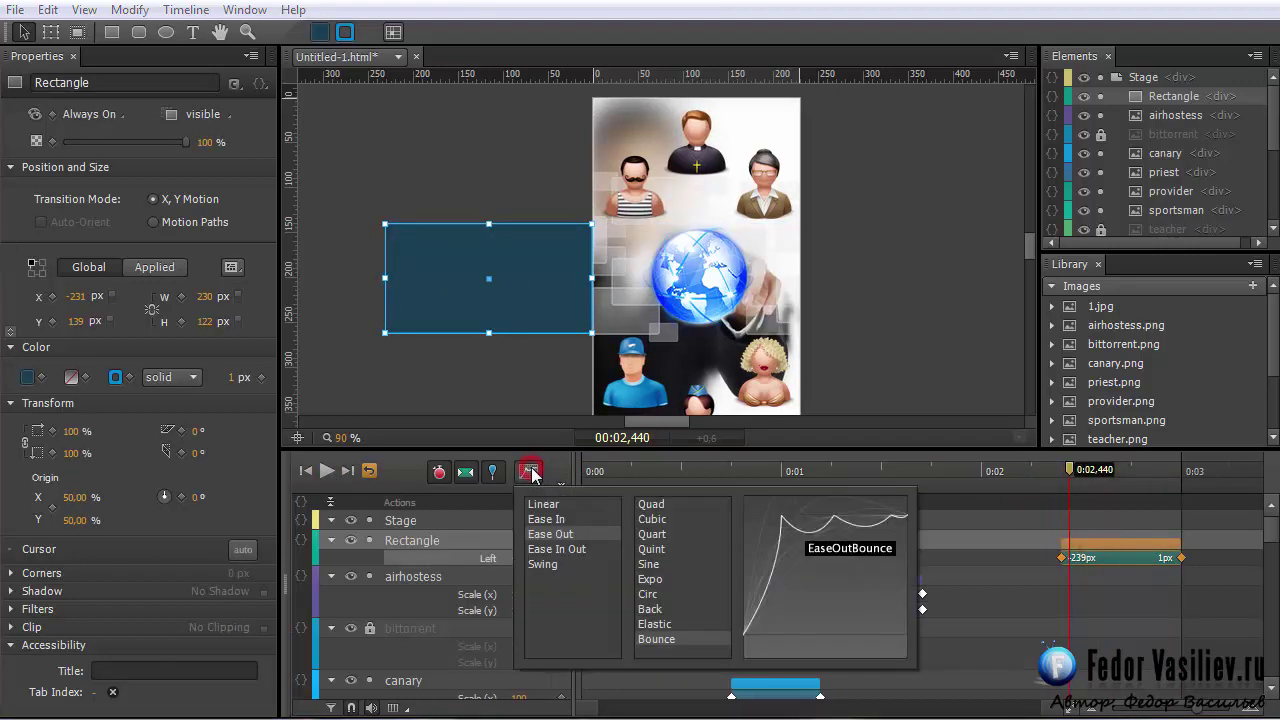
{"action": "left_click", "coordinate": [653, 626]}
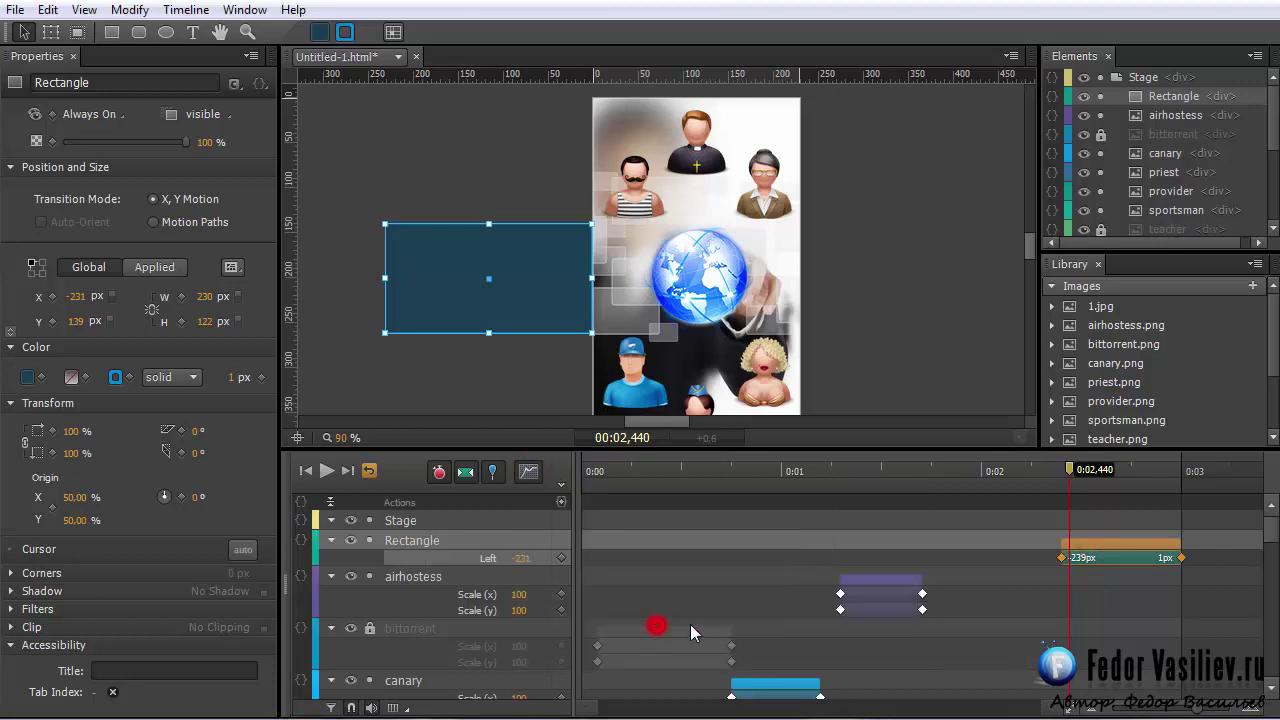
{"action": "left_click", "coordinate": [1021, 476]}
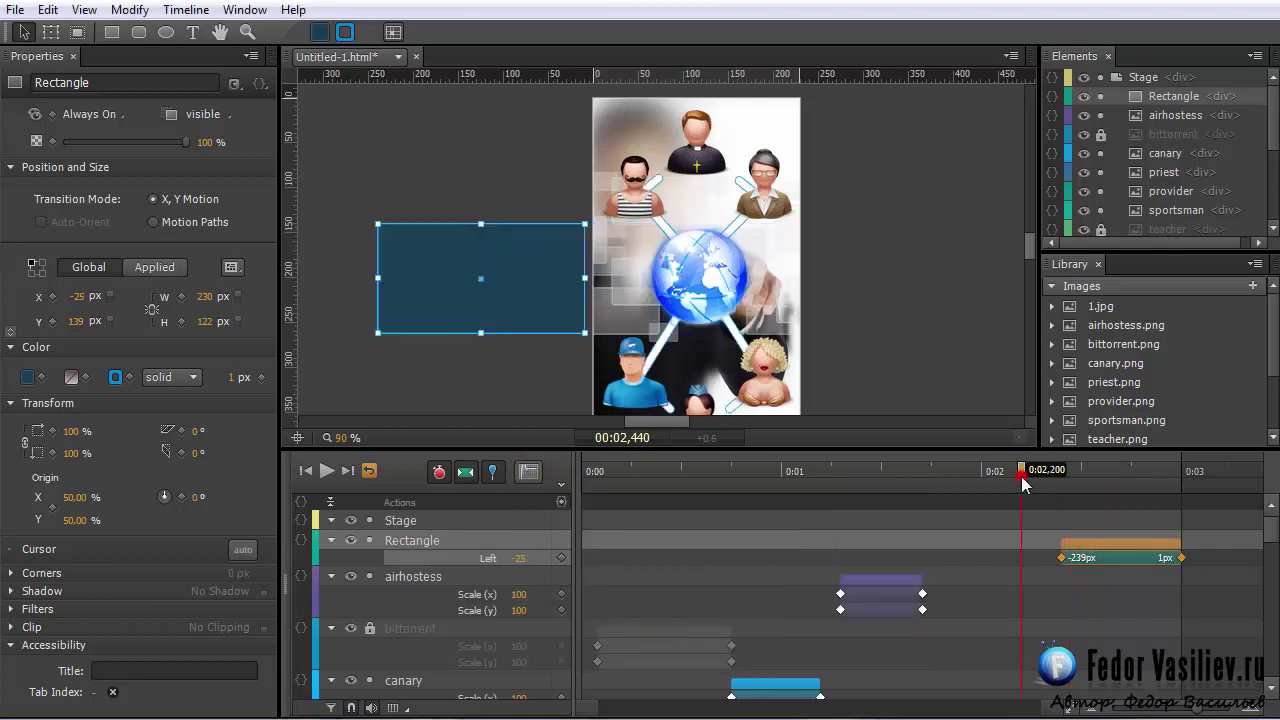
{"action": "left_click", "coordinate": [327, 471]}
{"action": "left_click_drag", "start_coordinate": [1019, 474], "coordinate": [1062, 478]}
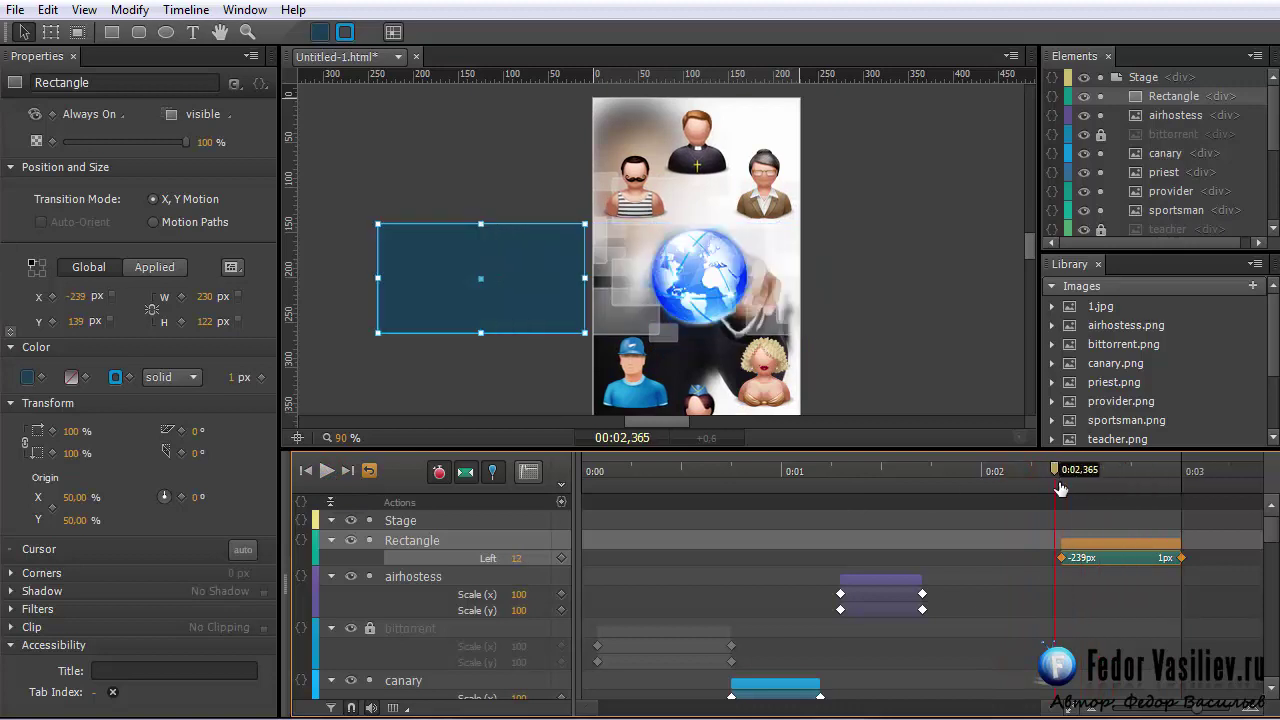
Step: Set the rectangle's slide-in easing to Ease In Out Elastic and play the transition
{"action": "left_click", "coordinate": [529, 472]}
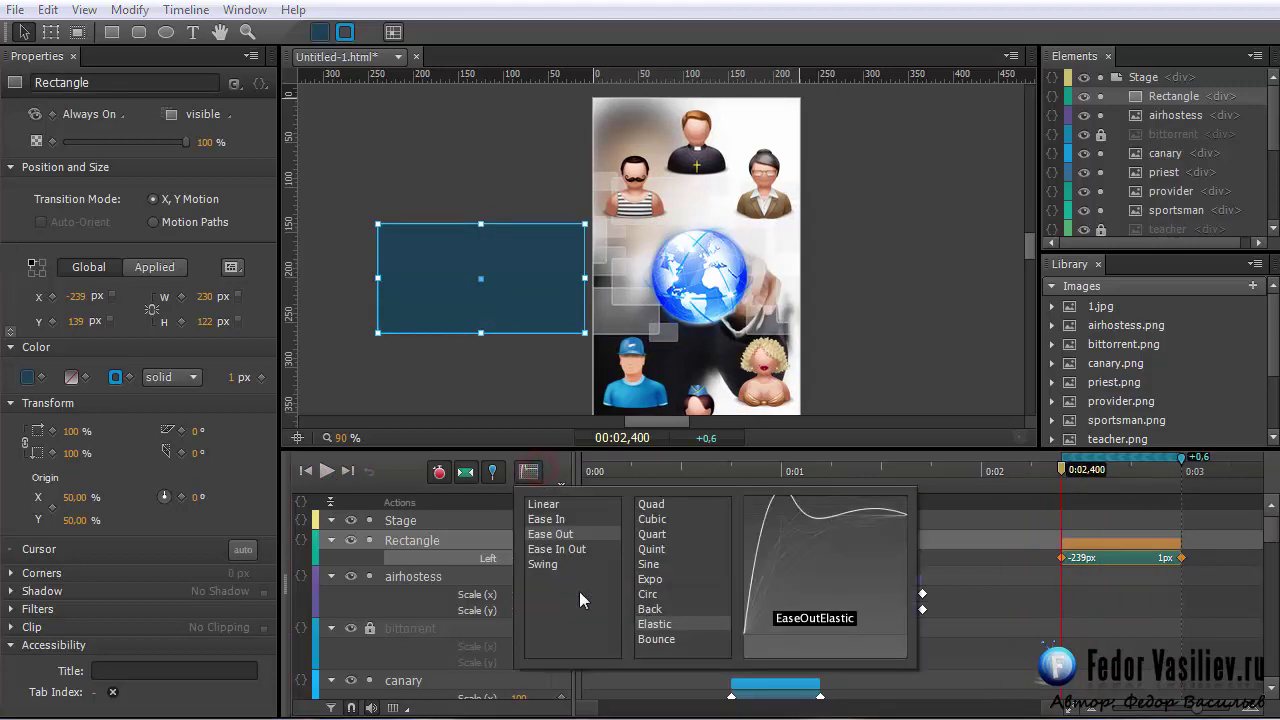
{"action": "left_click", "coordinate": [565, 549]}
{"action": "left_click", "coordinate": [655, 622]}
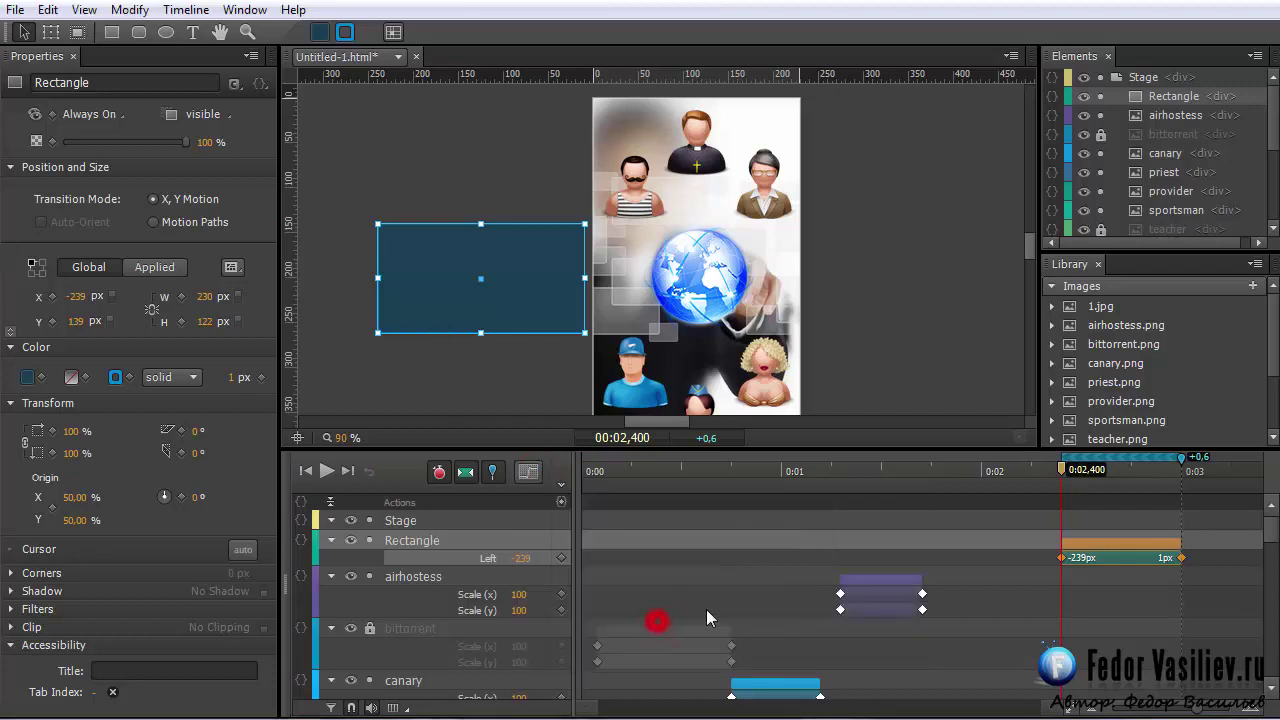
{"action": "left_click", "coordinate": [327, 472]}
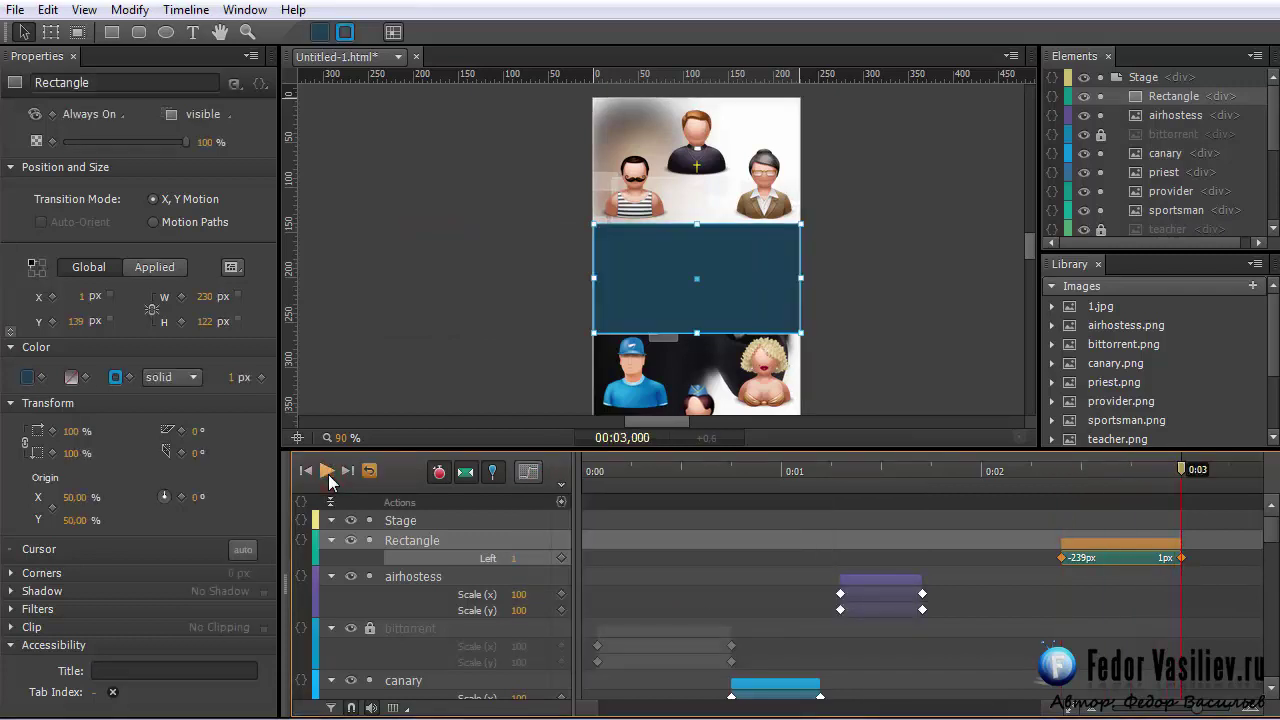
{"action": "left_click_drag", "start_coordinate": [1019, 474], "coordinate": [1043, 472]}
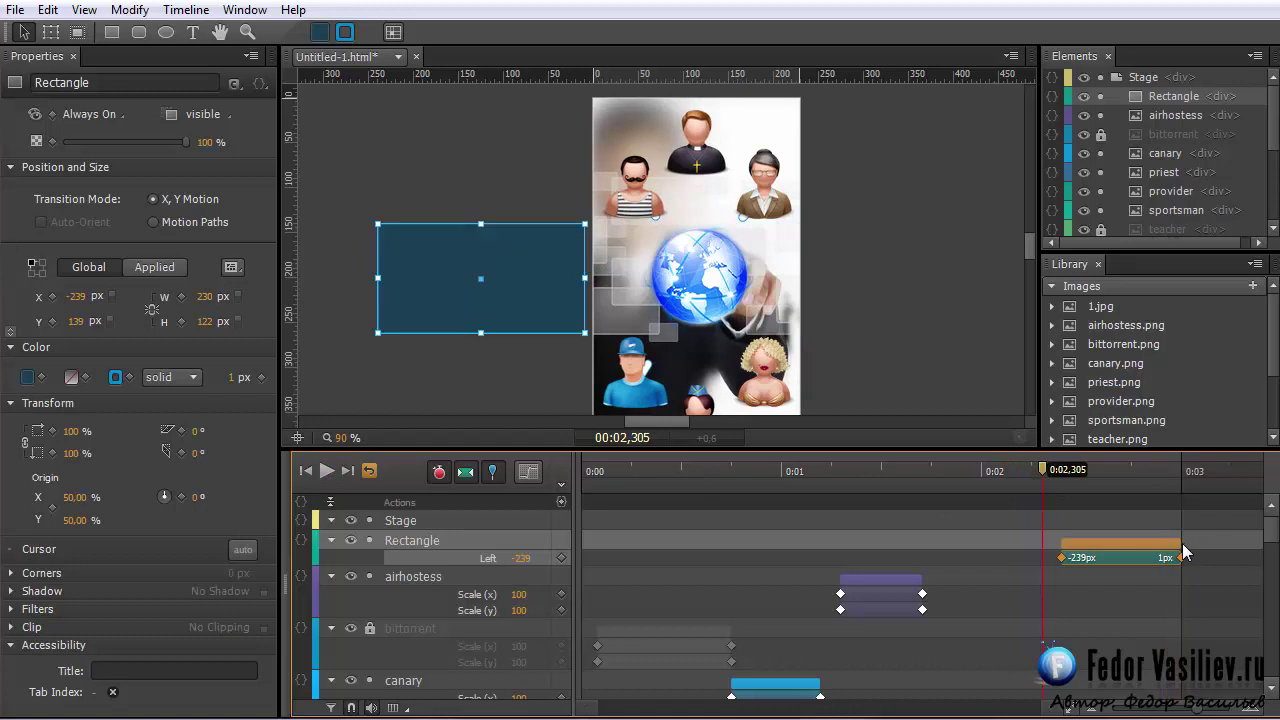
Step: Lengthen the rectangle's slide-in transition to end at 0:03,320 and replay it twice from just before its start
{"action": "left_click_drag", "start_coordinate": [1181, 543], "coordinate": [1245, 543]}
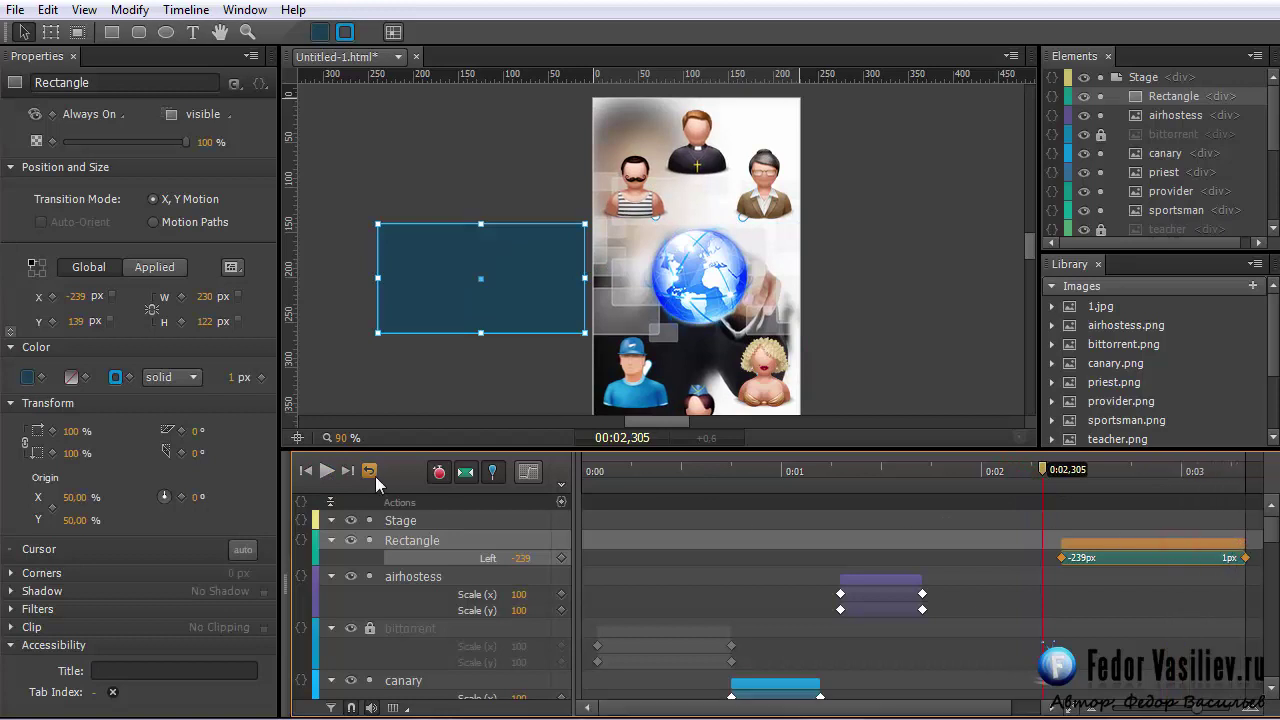
{"action": "left_click", "coordinate": [327, 471]}
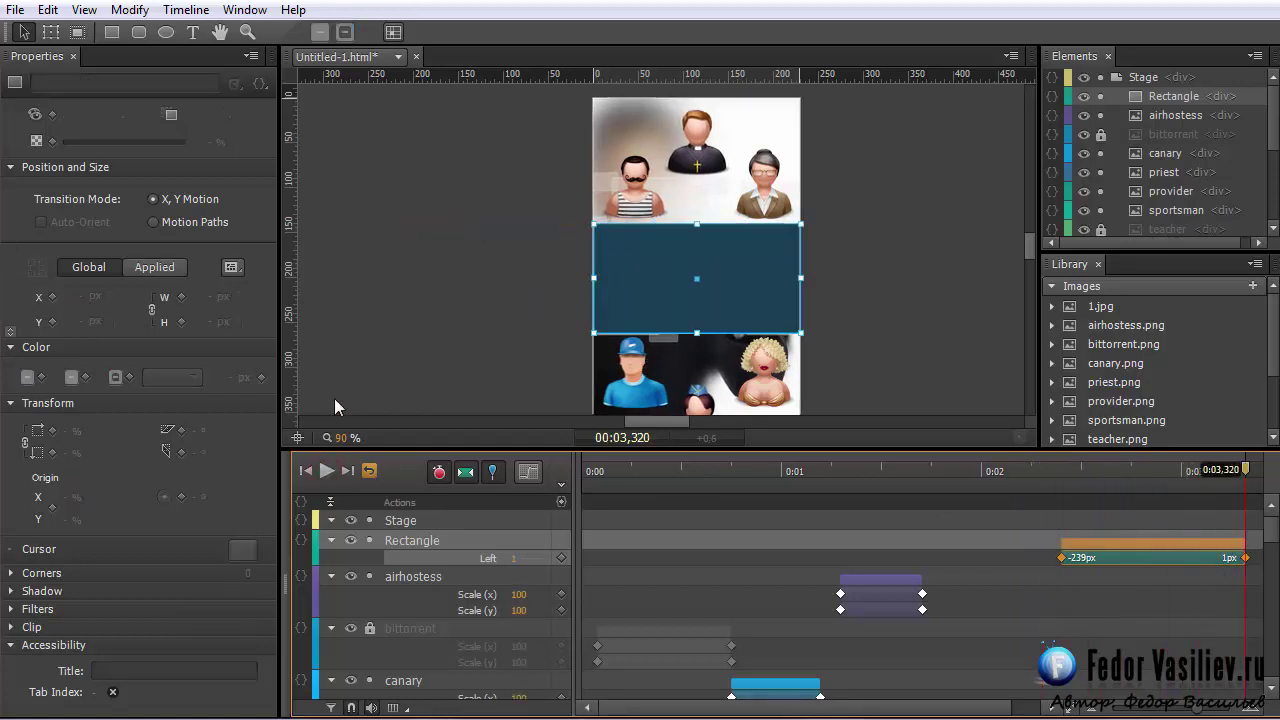
{"action": "left_click", "coordinate": [1068, 470]}
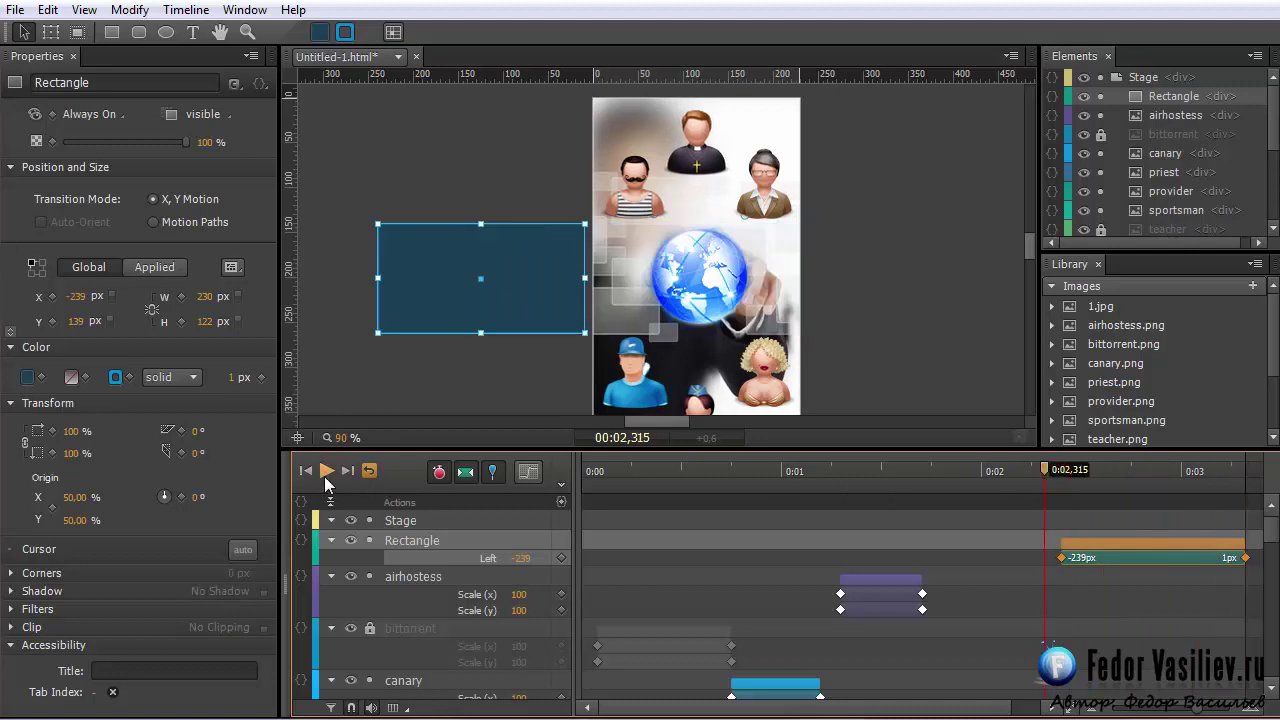
{"action": "left_click", "coordinate": [325, 476]}
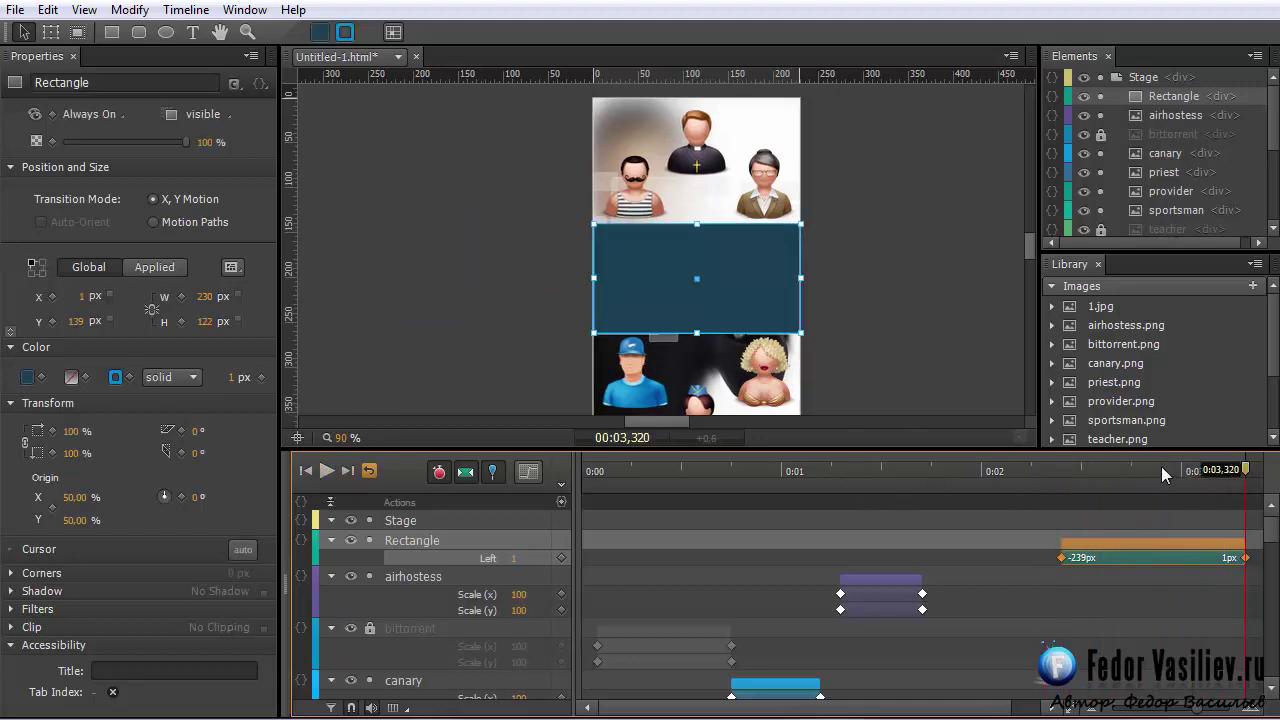
Step: Scrub through the rectangle's slide-in between 0:02,500 and 0:03,320 to review the transition
{"action": "left_click_drag", "start_coordinate": [1155, 468], "coordinate": [1080, 470]}
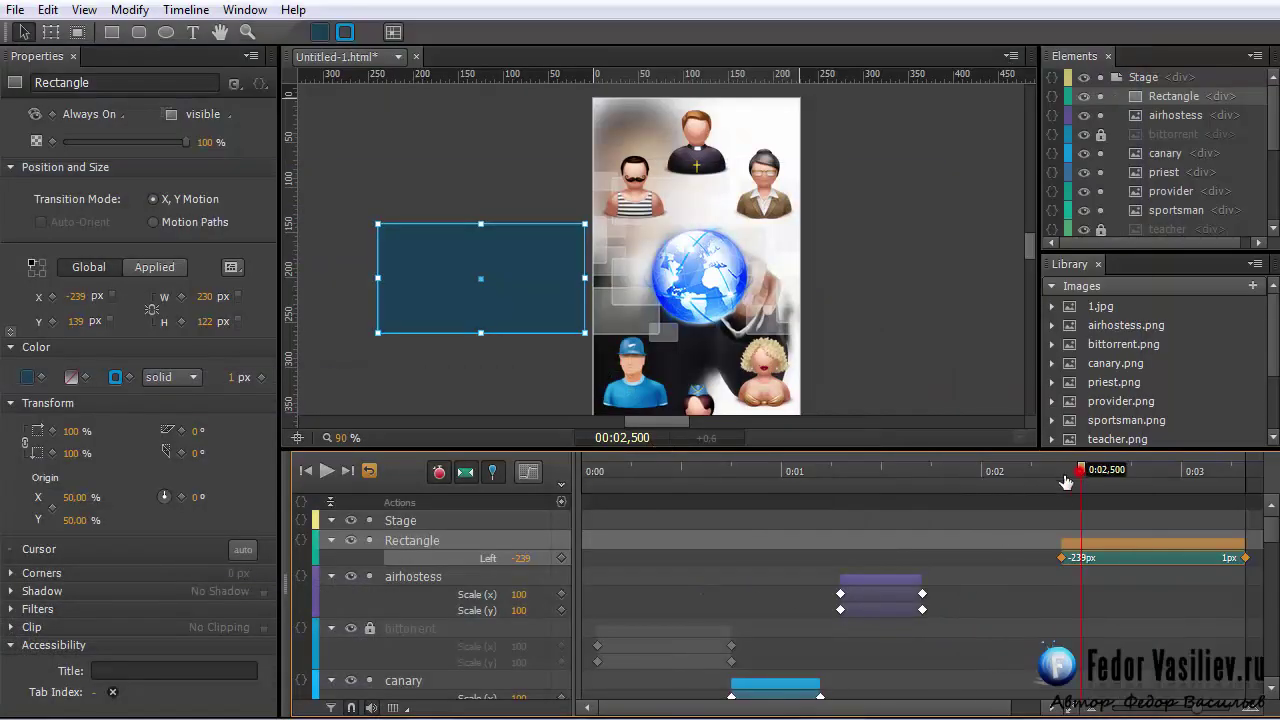
{"action": "left_click_drag", "start_coordinate": [1066, 481], "coordinate": [1244, 517]}
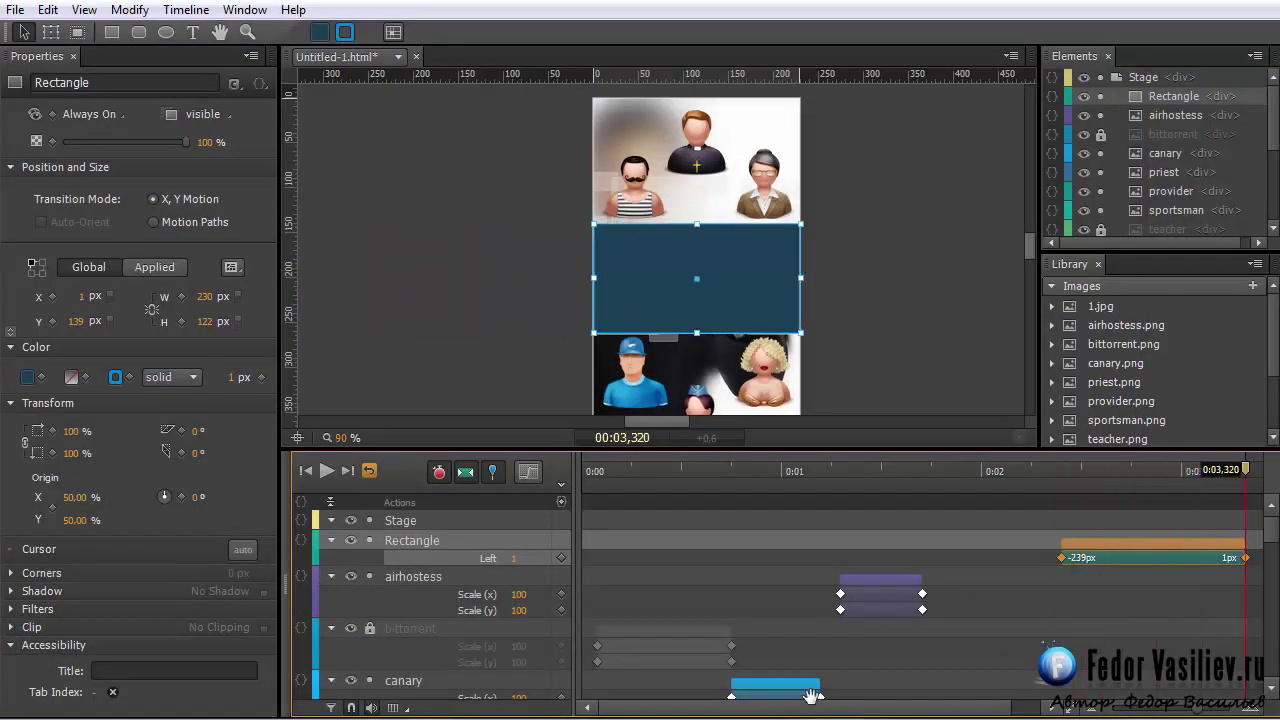
{"action": "left_click_drag", "start_coordinate": [812, 708], "coordinate": [834, 708]}
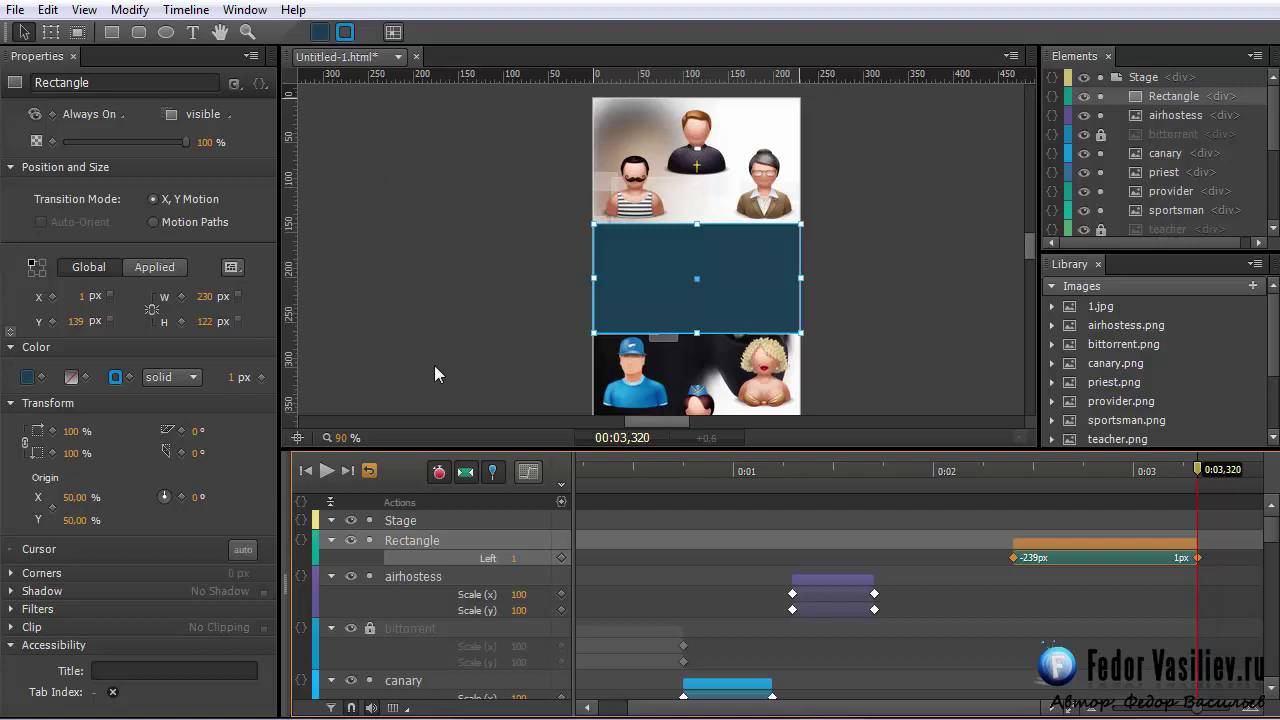
Step: Add the text "Хочешь свою" on the dark blue panel and stretch its box to 224 px wide from X 6
{"action": "left_click", "coordinate": [193, 32]}
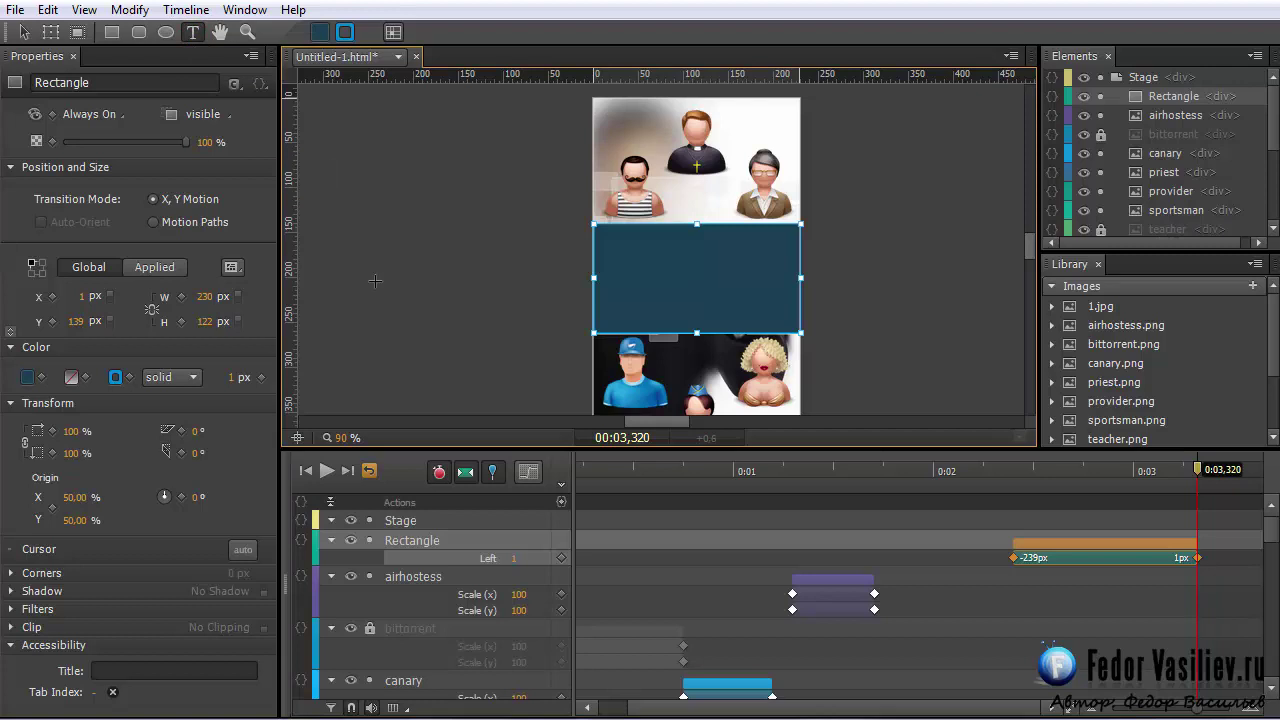
{"action": "left_click", "coordinate": [607, 238]}
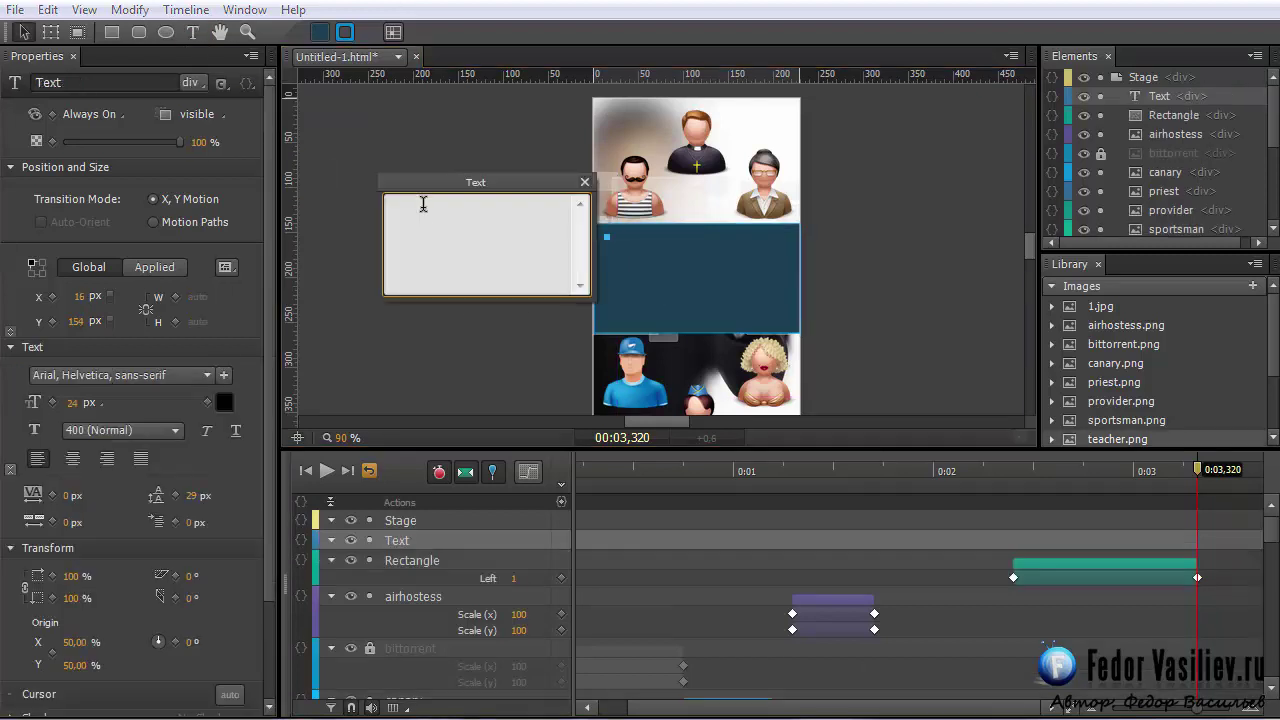
{"action": "right_click", "coordinate": [429, 212]}
{"action": "left_click", "coordinate": [468, 294]}
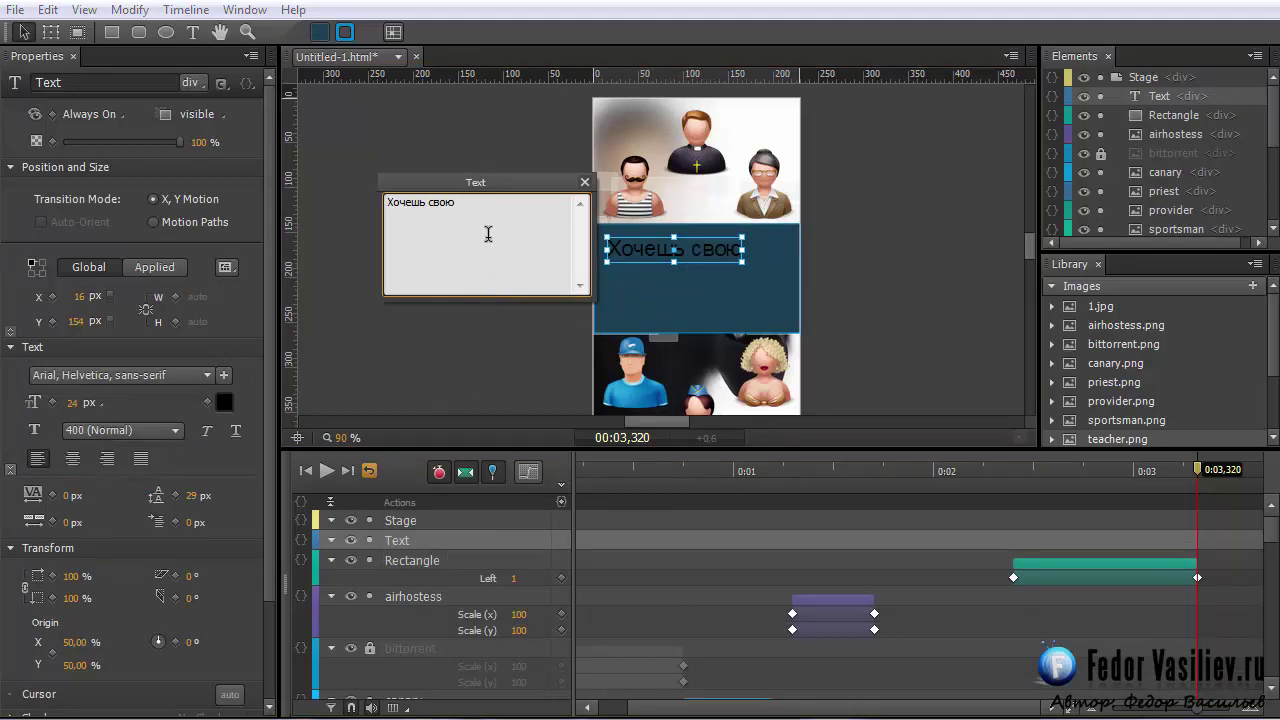
{"action": "left_click", "coordinate": [585, 182]}
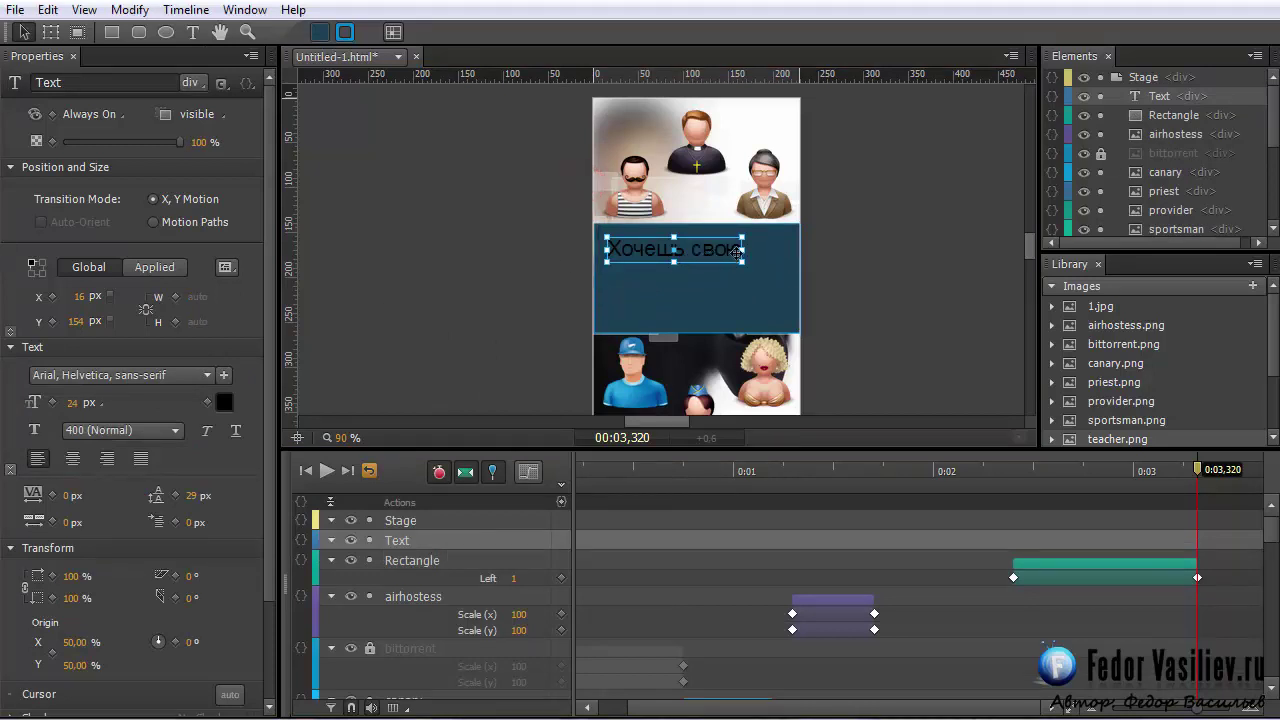
{"action": "left_click_drag", "start_coordinate": [742, 250], "coordinate": [800, 250]}
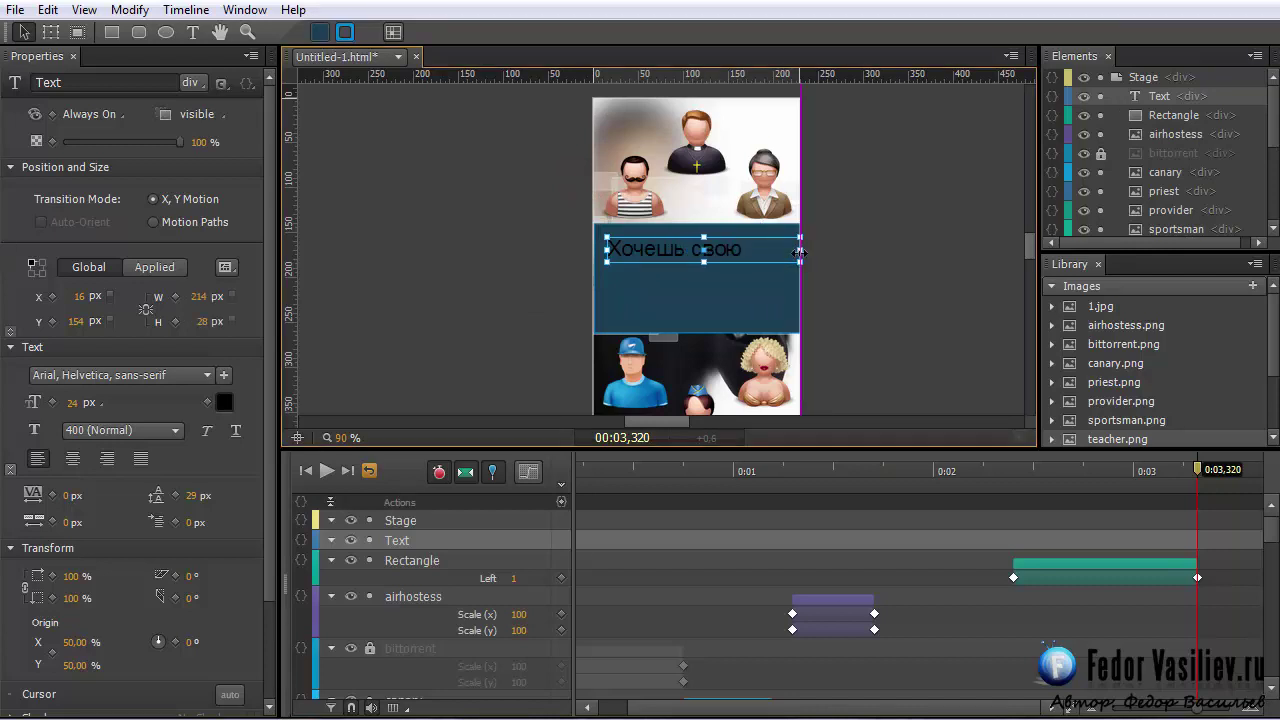
{"action": "left_click_drag", "start_coordinate": [606, 250], "coordinate": [597, 251]}
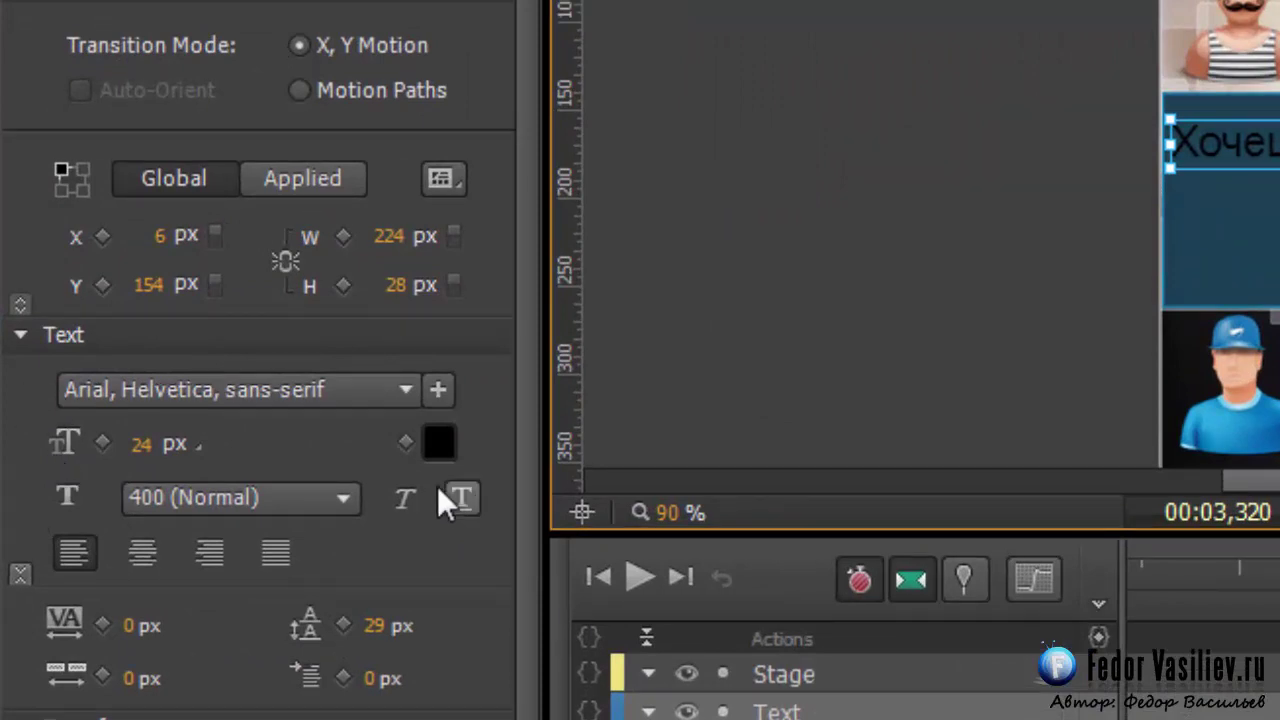
Step: Colour the "Хочешь свою" text white, rgba(255,255,255,1.00), and centre-align it
{"action": "left_click", "coordinate": [437, 444]}
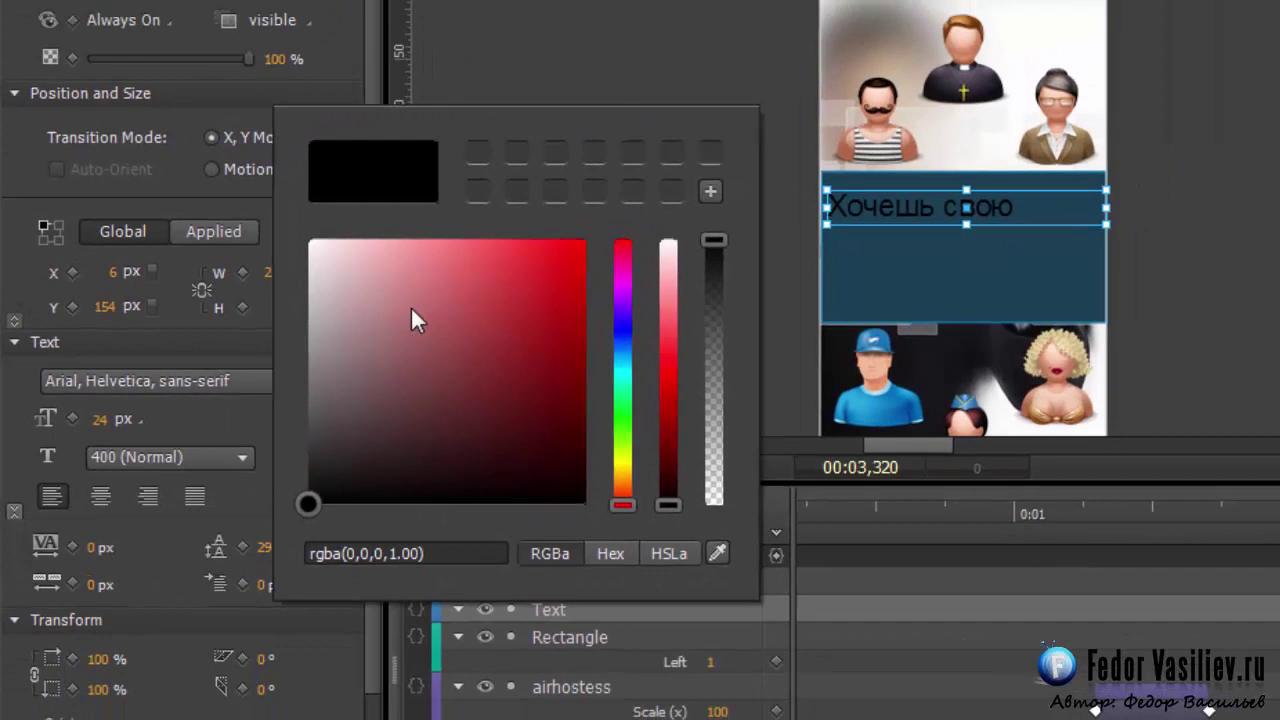
{"action": "left_click_drag", "start_coordinate": [411, 306], "coordinate": [171, 235]}
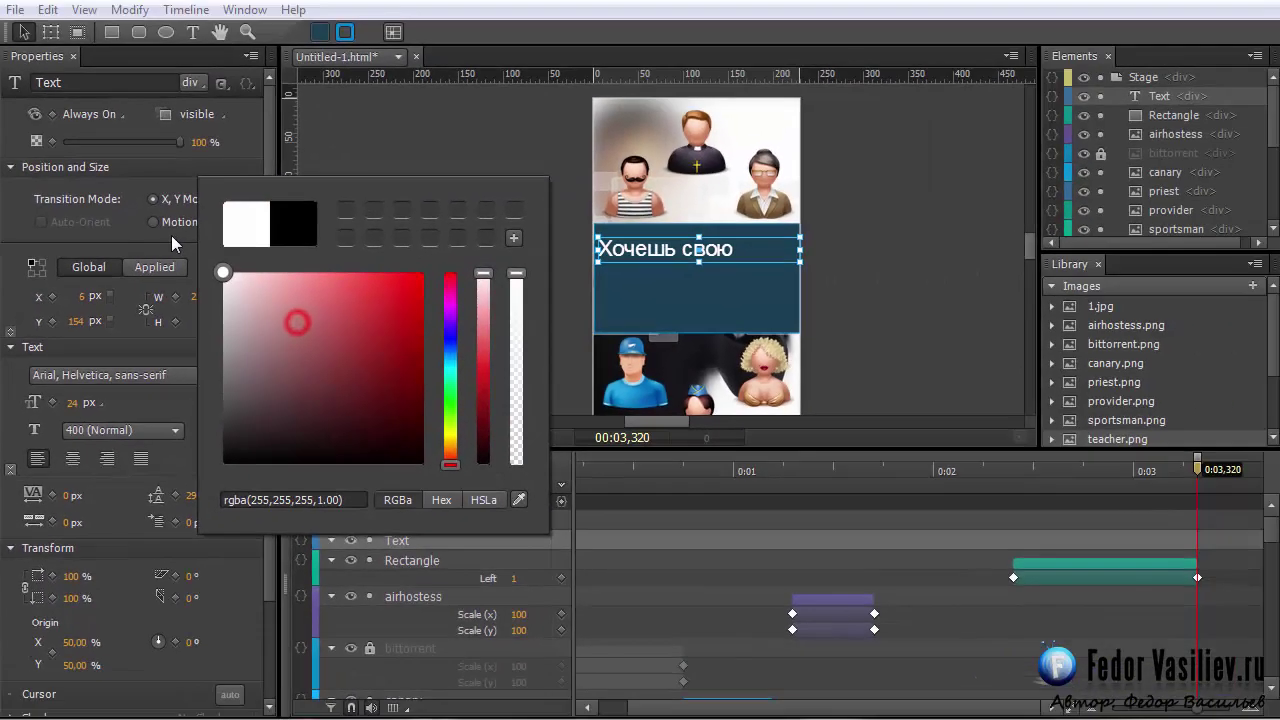
{"action": "left_click", "coordinate": [346, 155]}
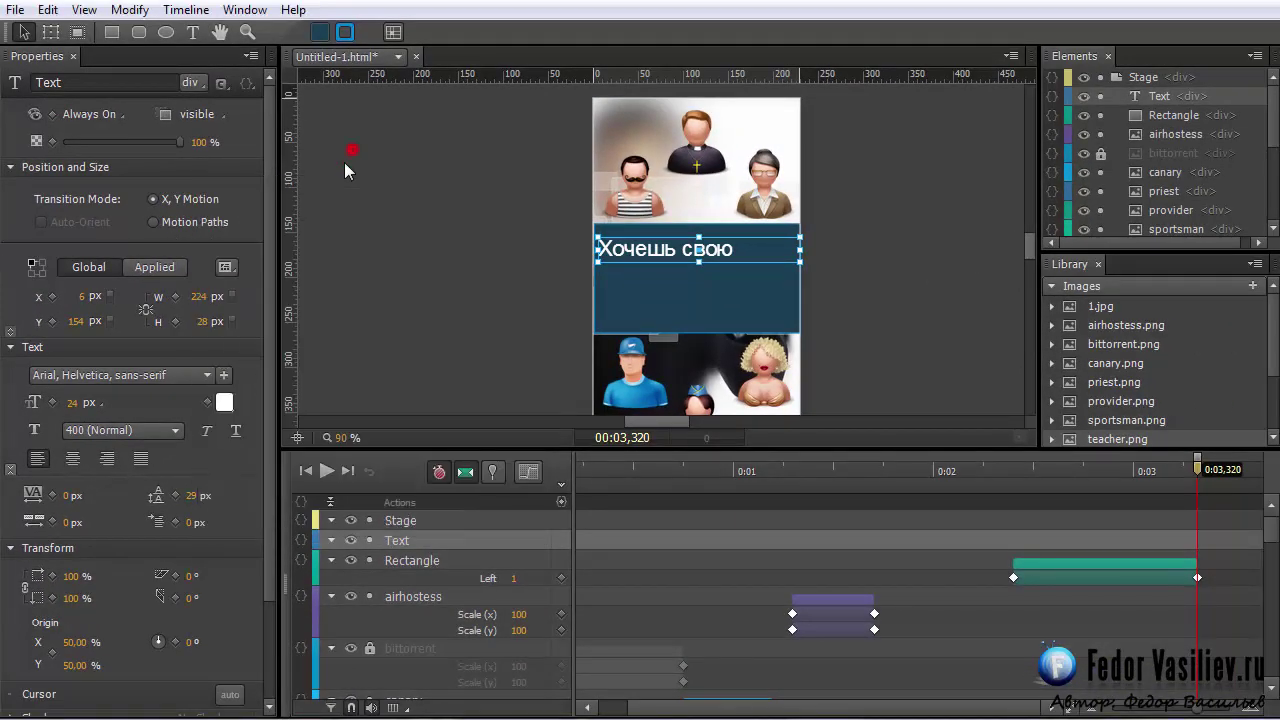
{"action": "left_click", "coordinate": [72, 458]}
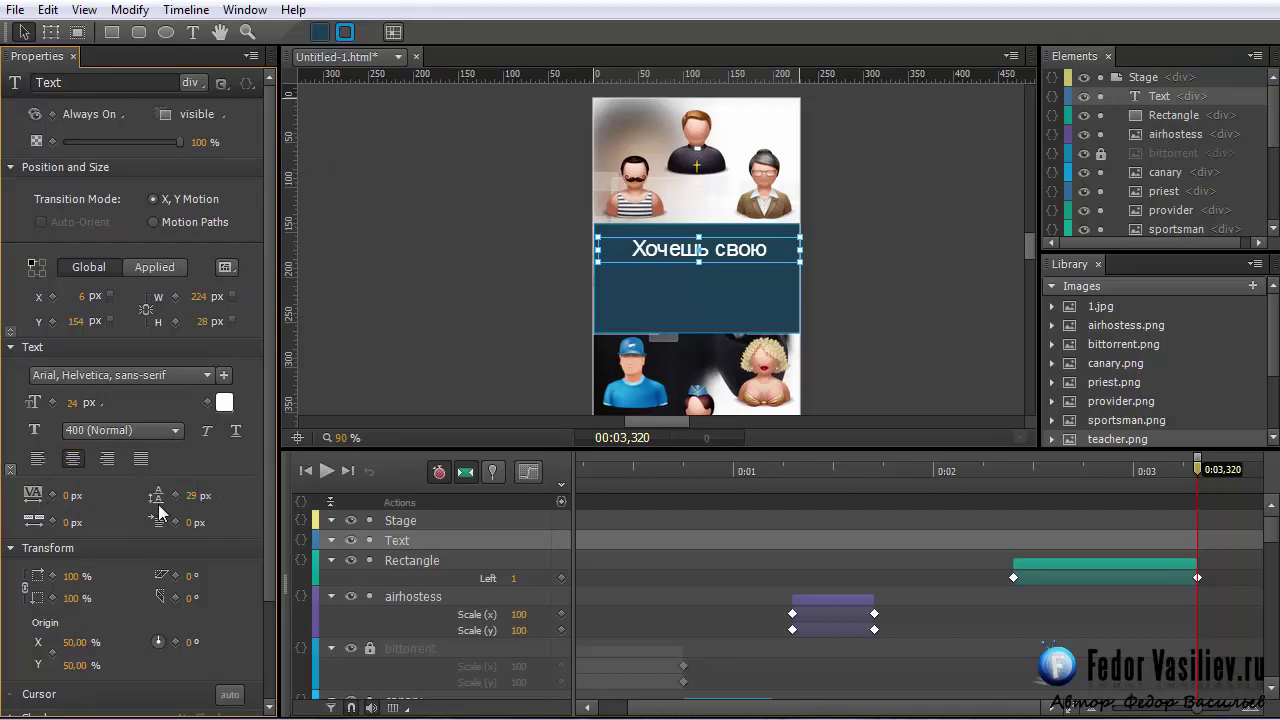
Step: Set the line height of the "Хочешь свою" text to 26 px
{"action": "left_click", "coordinate": [10, 470]}
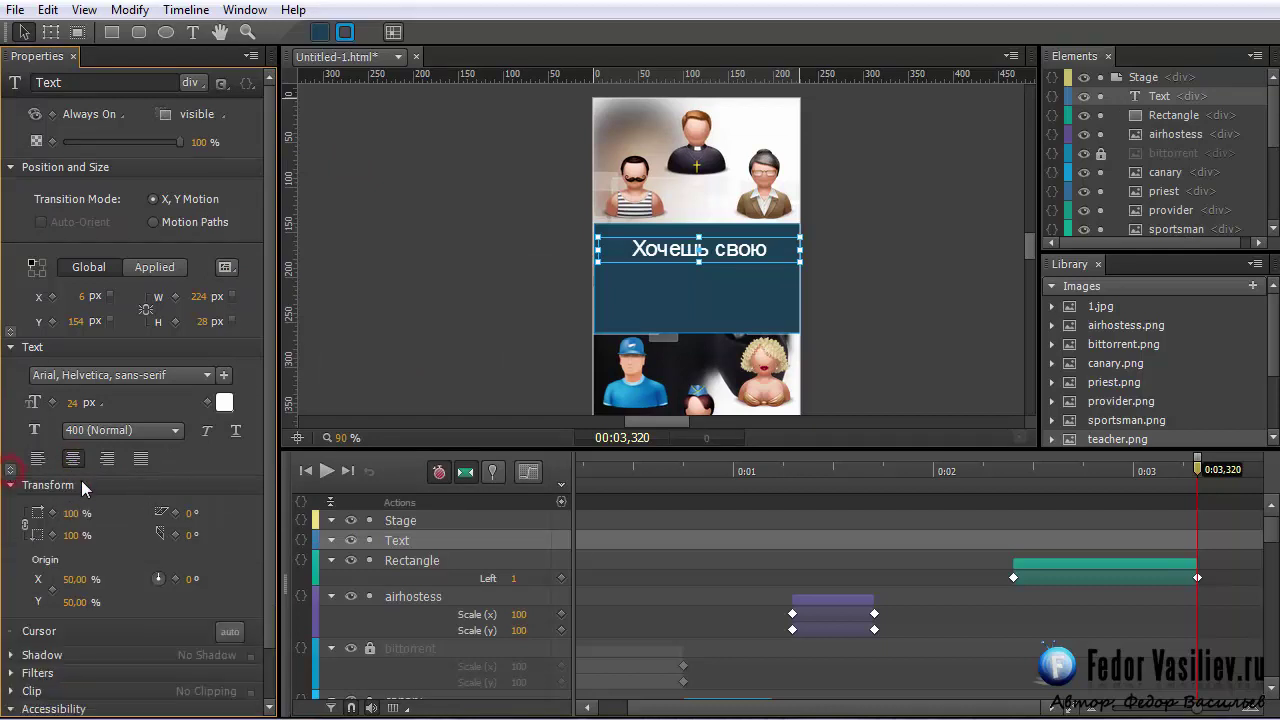
{"action": "left_click", "coordinate": [10, 470]}
{"action": "mouse_move", "coordinate": [193, 500]}
{"action": "left_mouse_down"}
{"action": "mouse_move", "coordinate": [206, 500]}
{"action": "mouse_move", "coordinate": [174, 496]}
{"action": "mouse_move", "coordinate": [197, 501]}
{"action": "left_mouse_up"}
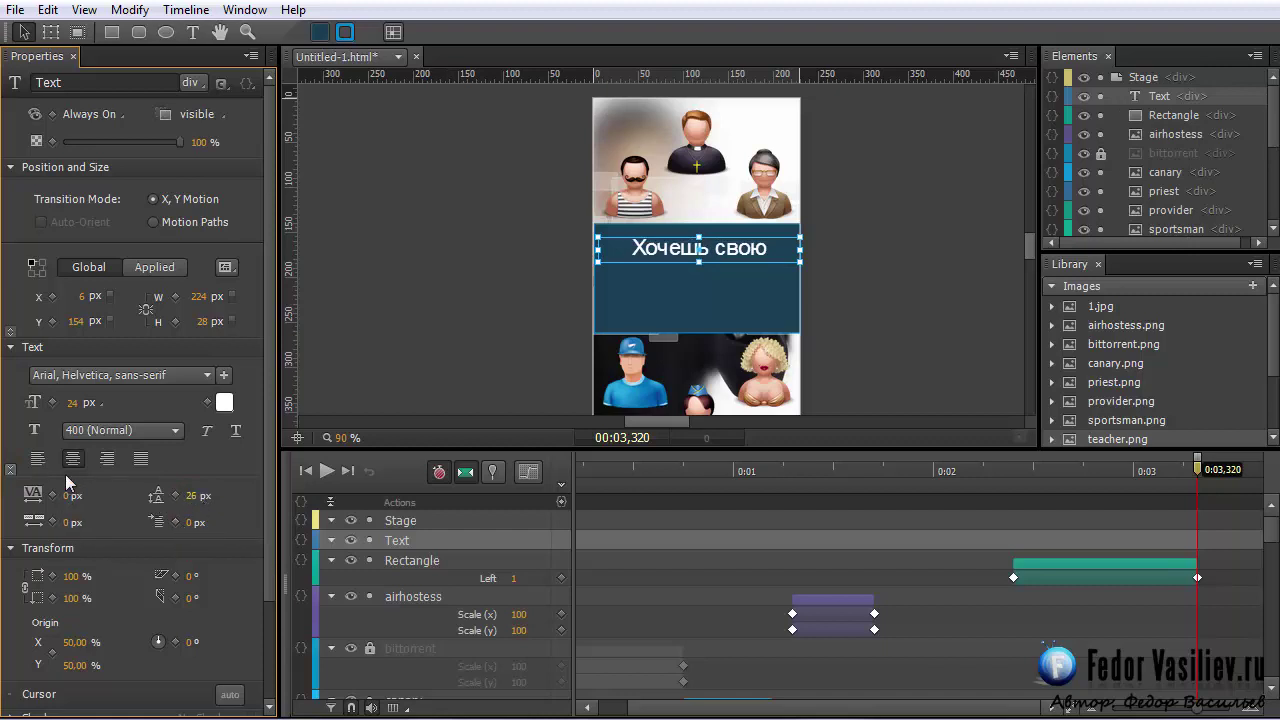
Step: Examine the italic, font size and font family options available for the "Хочешь свою" text
{"action": "left_click", "coordinate": [206, 430]}
{"action": "left_click", "coordinate": [206, 431]}
{"action": "mouse_move", "coordinate": [72, 403]}
{"action": "left_mouse_down"}
{"action": "mouse_move", "coordinate": [107, 408]}
{"action": "mouse_move", "coordinate": [79, 408]}
{"action": "left_mouse_up"}
{"action": "left_click", "coordinate": [98, 375]}
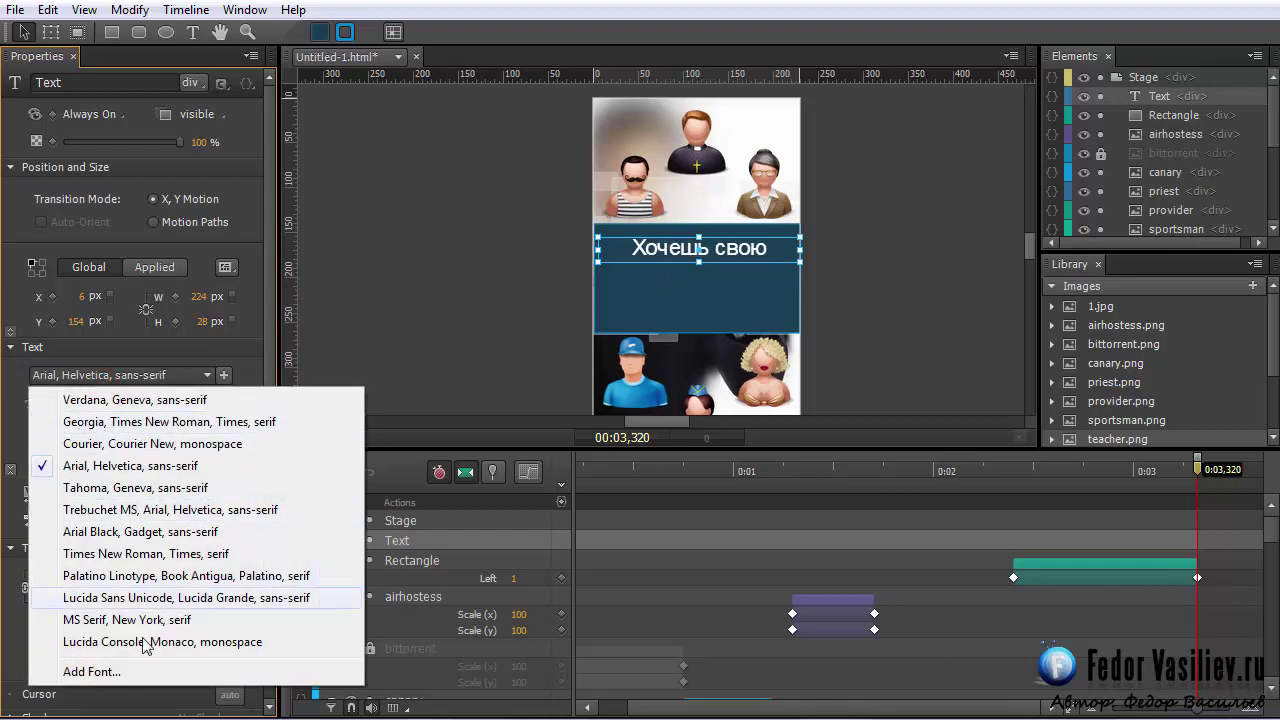
{"action": "left_click", "coordinate": [70, 466]}
{"action": "left_click", "coordinate": [57, 372]}
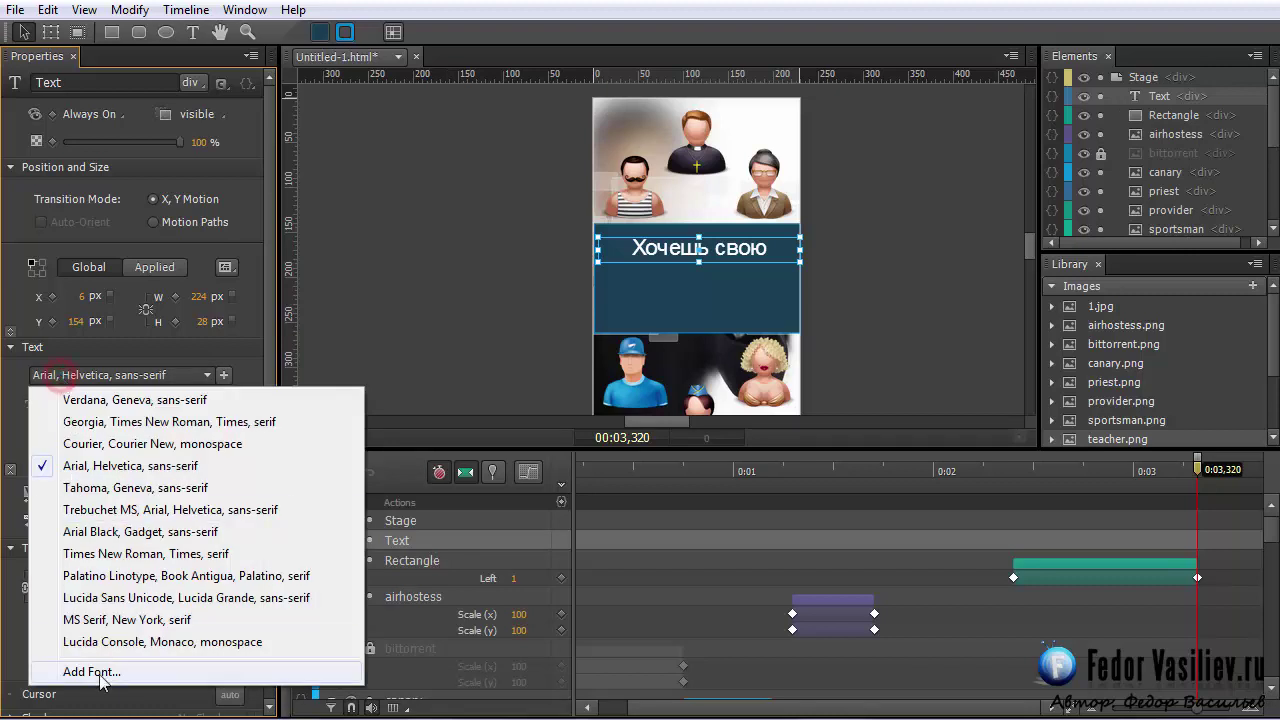
{"action": "left_click", "coordinate": [70, 466]}
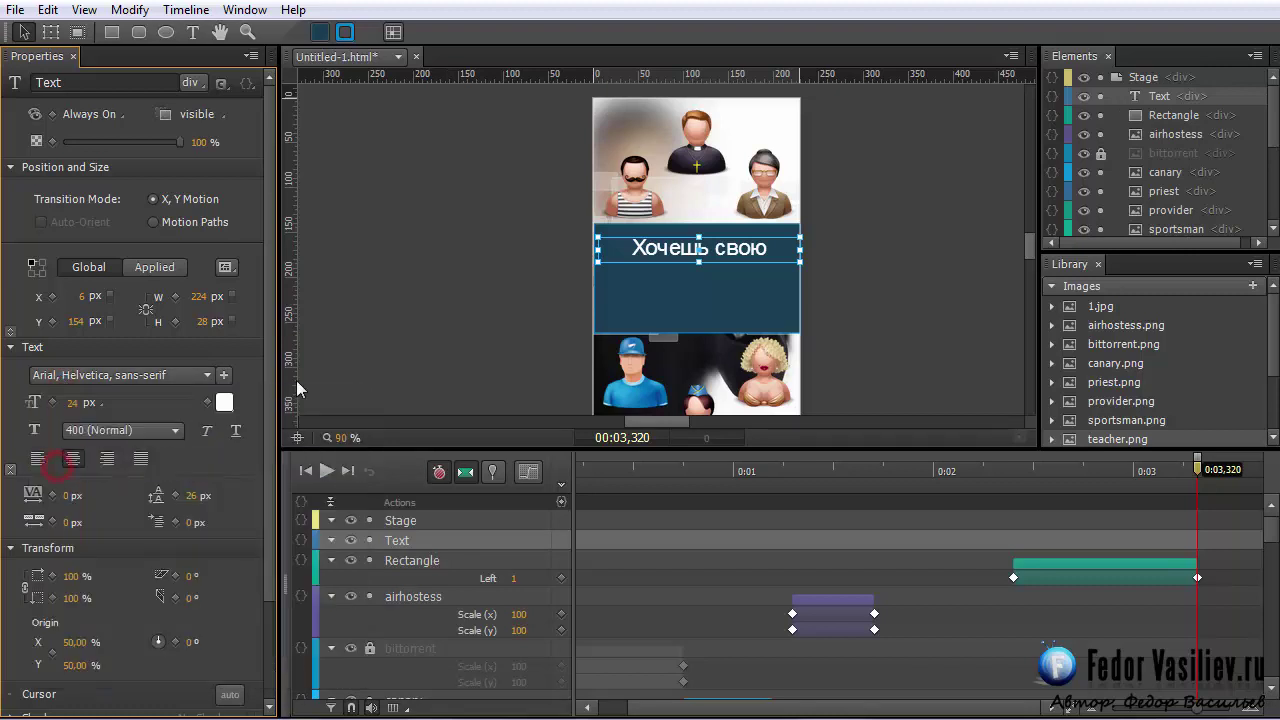
Step: Add a second text element reading "социальную сеть?" below the first line on the panel
{"action": "left_click", "coordinate": [193, 32]}
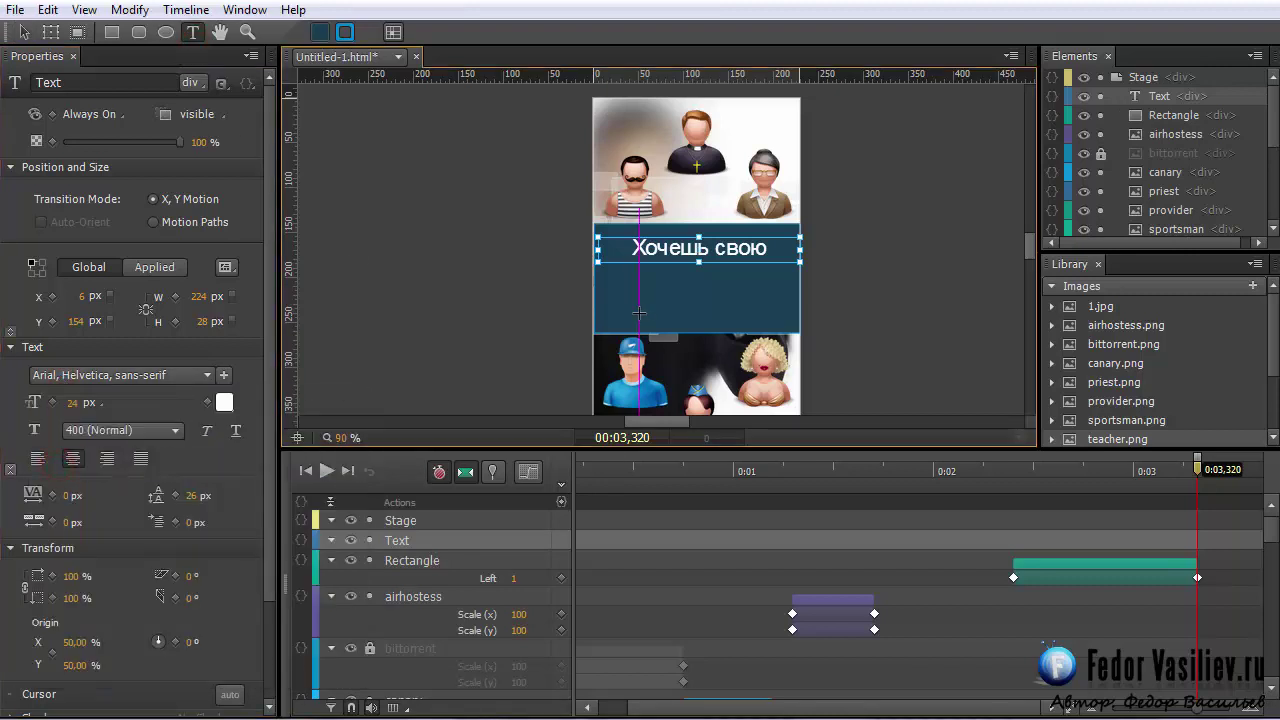
{"action": "left_click", "coordinate": [601, 281]}
{"action": "right_click", "coordinate": [451, 283]}
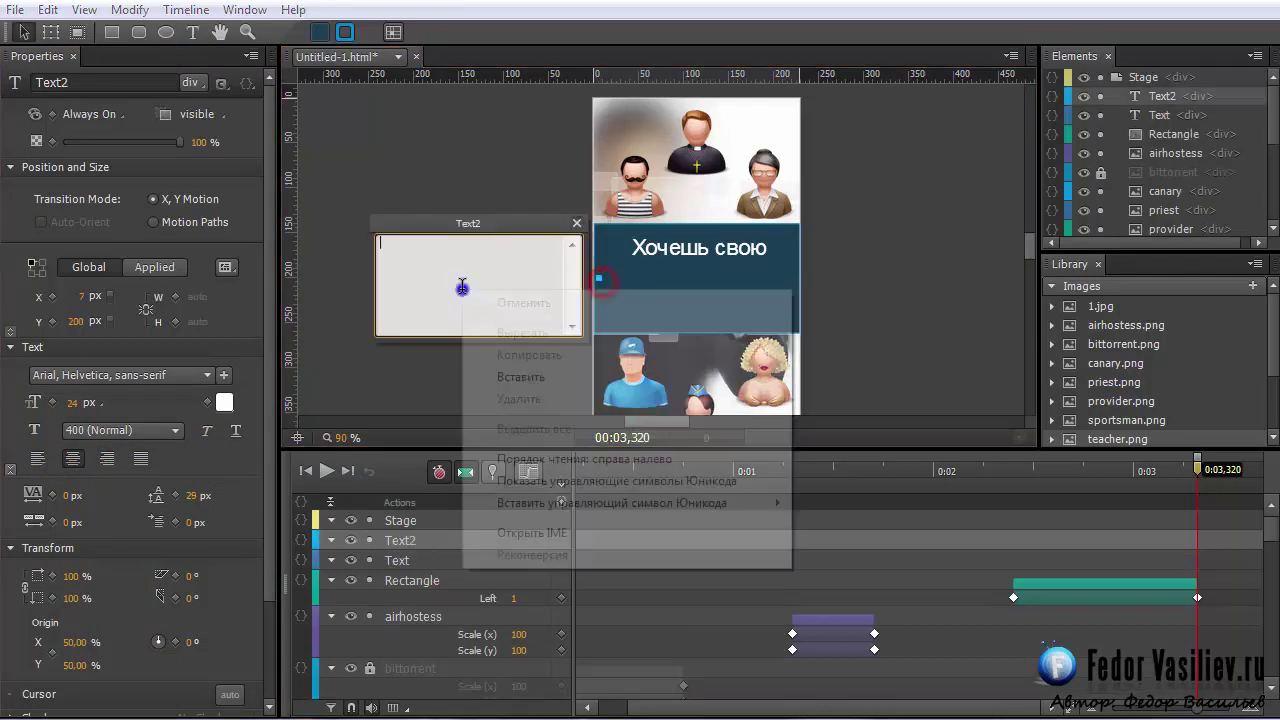
{"action": "left_click", "coordinate": [500, 369]}
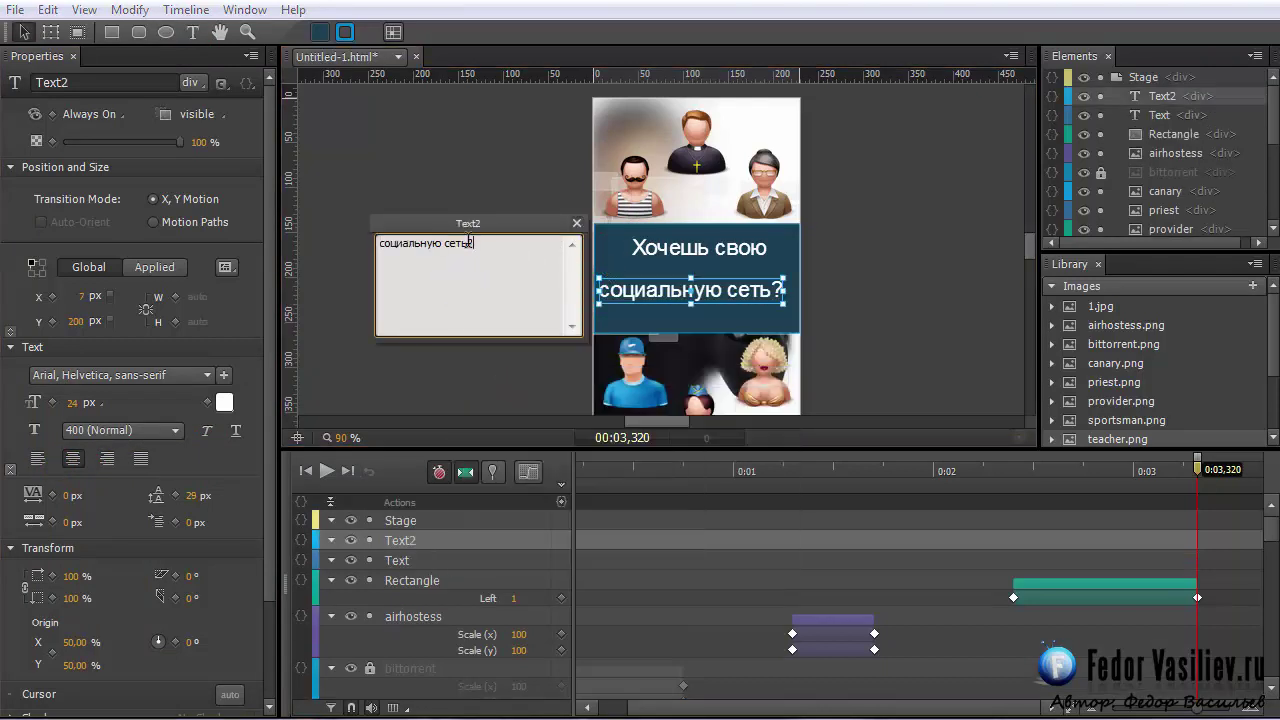
{"action": "left_click", "coordinate": [577, 223]}
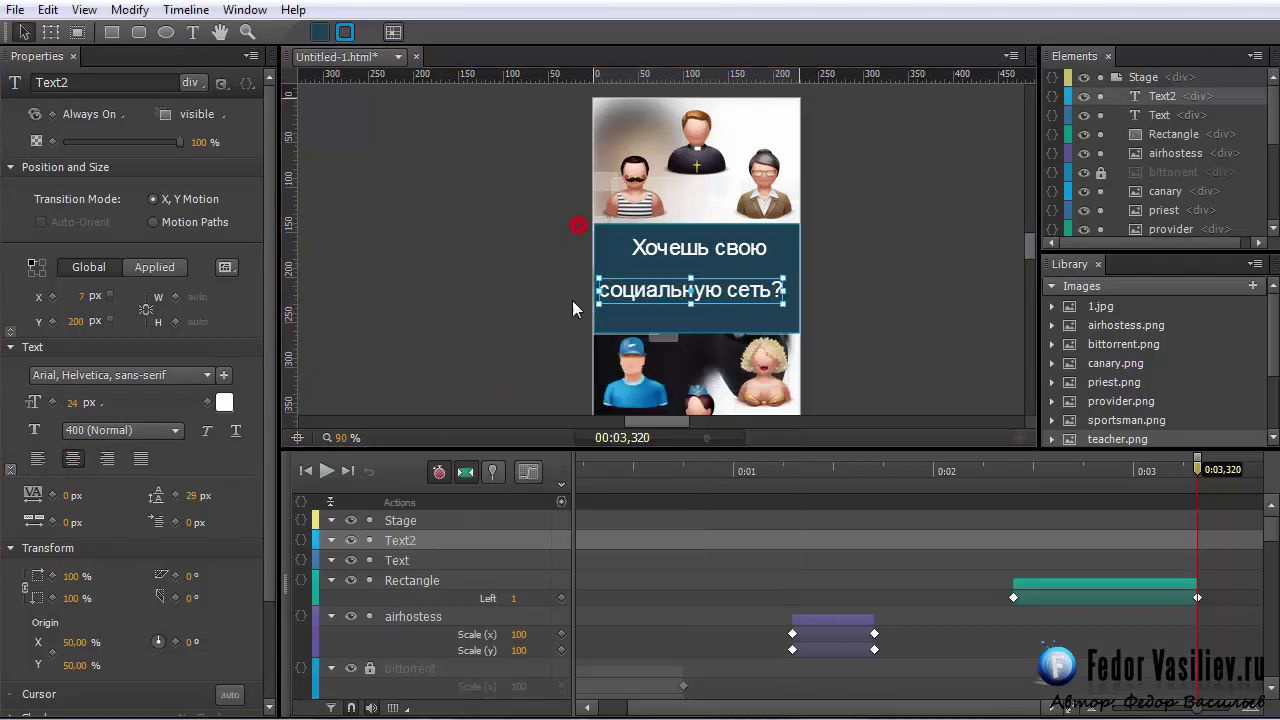
Step: Move "Хочешь свою" down to Y 163 px and stretch the "социальную сеть?" box to 229 px wide from X 1
{"action": "left_click_drag", "start_coordinate": [663, 256], "coordinate": [666, 257]}
{"action": "double_click", "coordinate": [655, 293]}
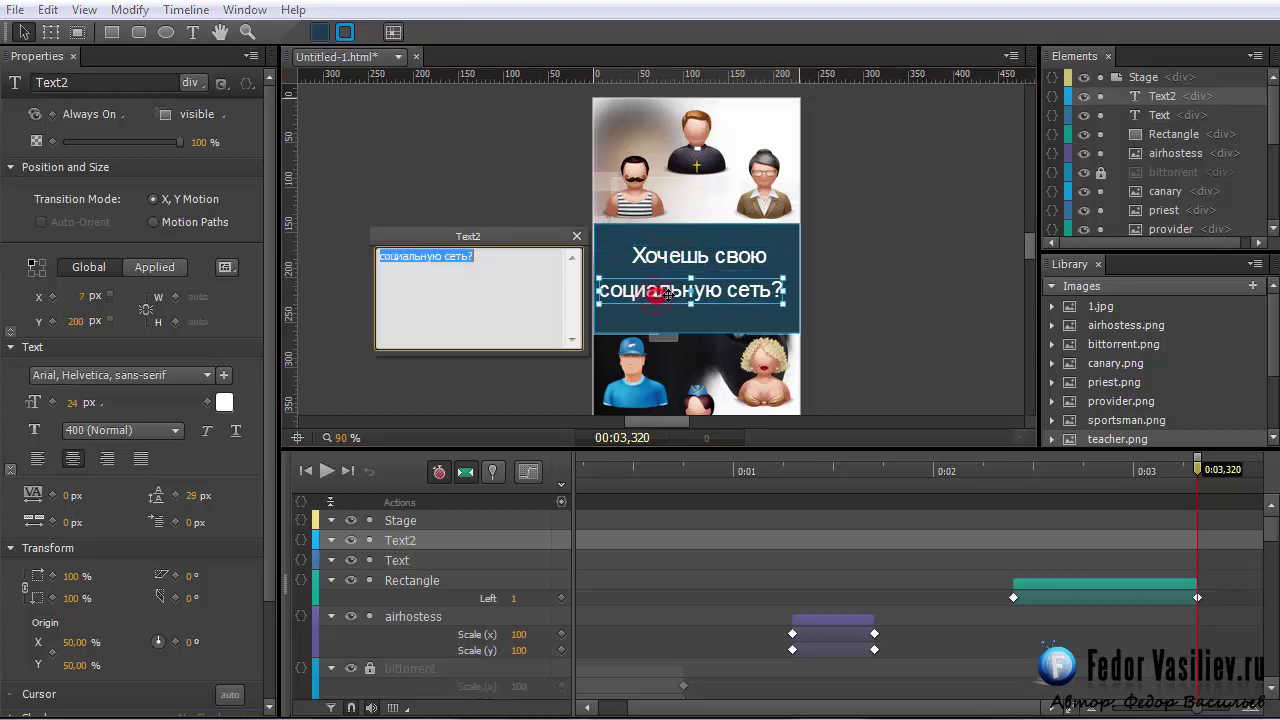
{"action": "left_click", "coordinate": [655, 293]}
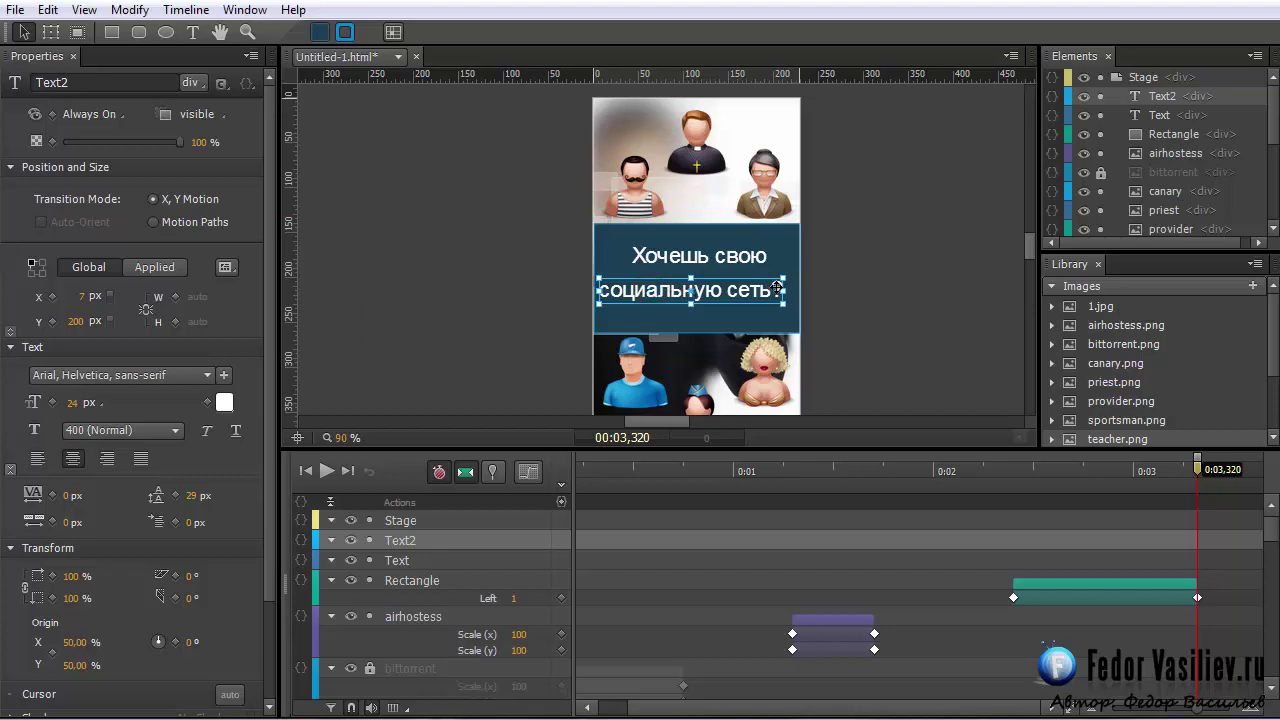
{"action": "left_click_drag", "start_coordinate": [786, 291], "coordinate": [801, 291]}
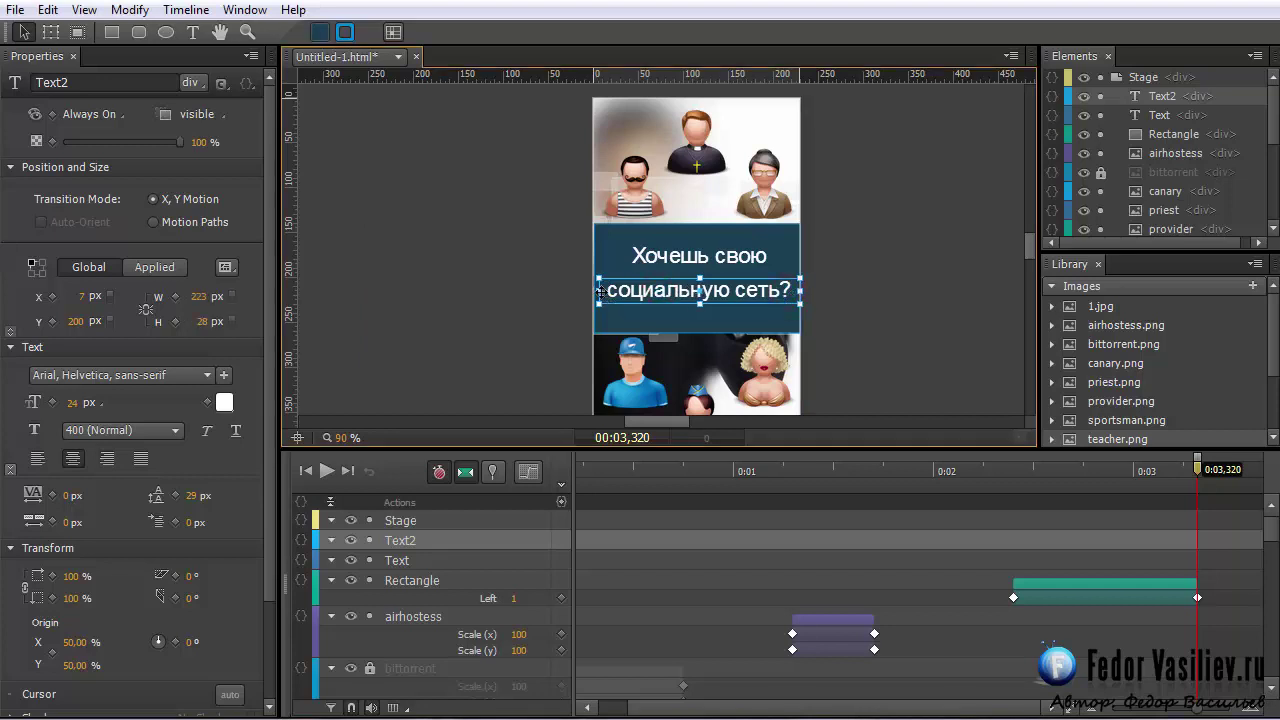
{"action": "left_click_drag", "start_coordinate": [600, 291], "coordinate": [594, 292]}
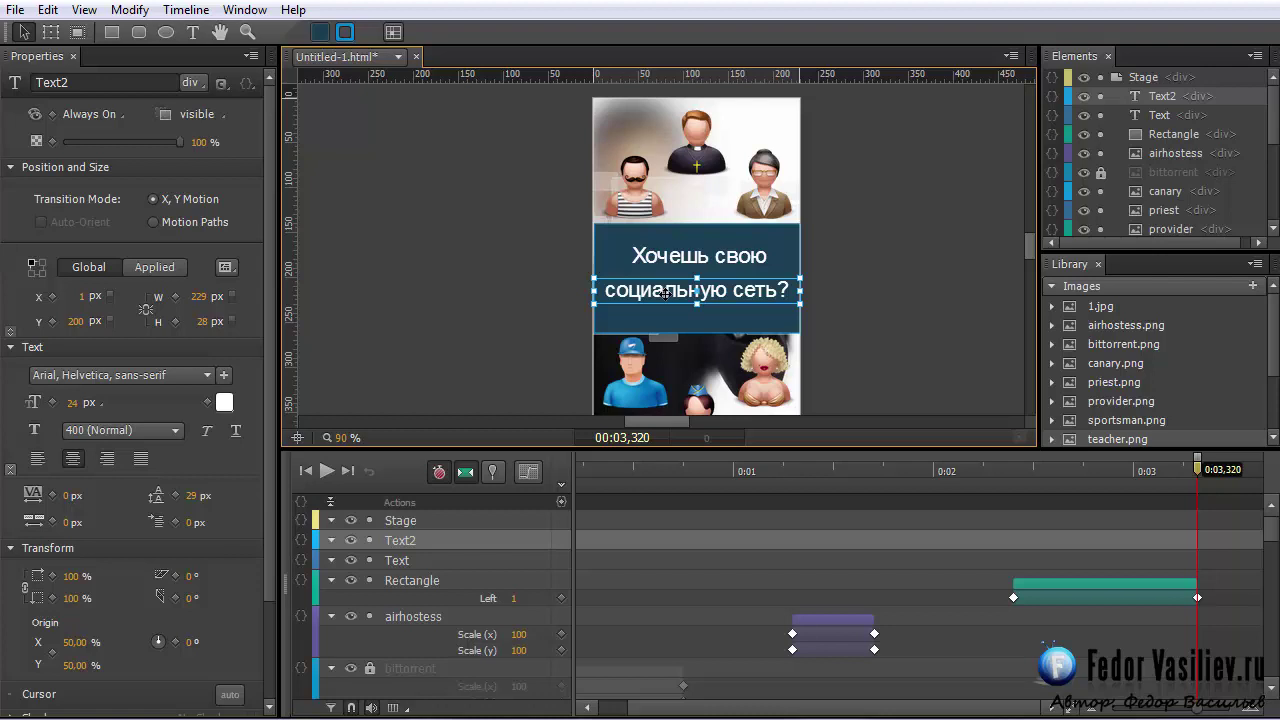
{"action": "left_click", "coordinate": [467, 281]}
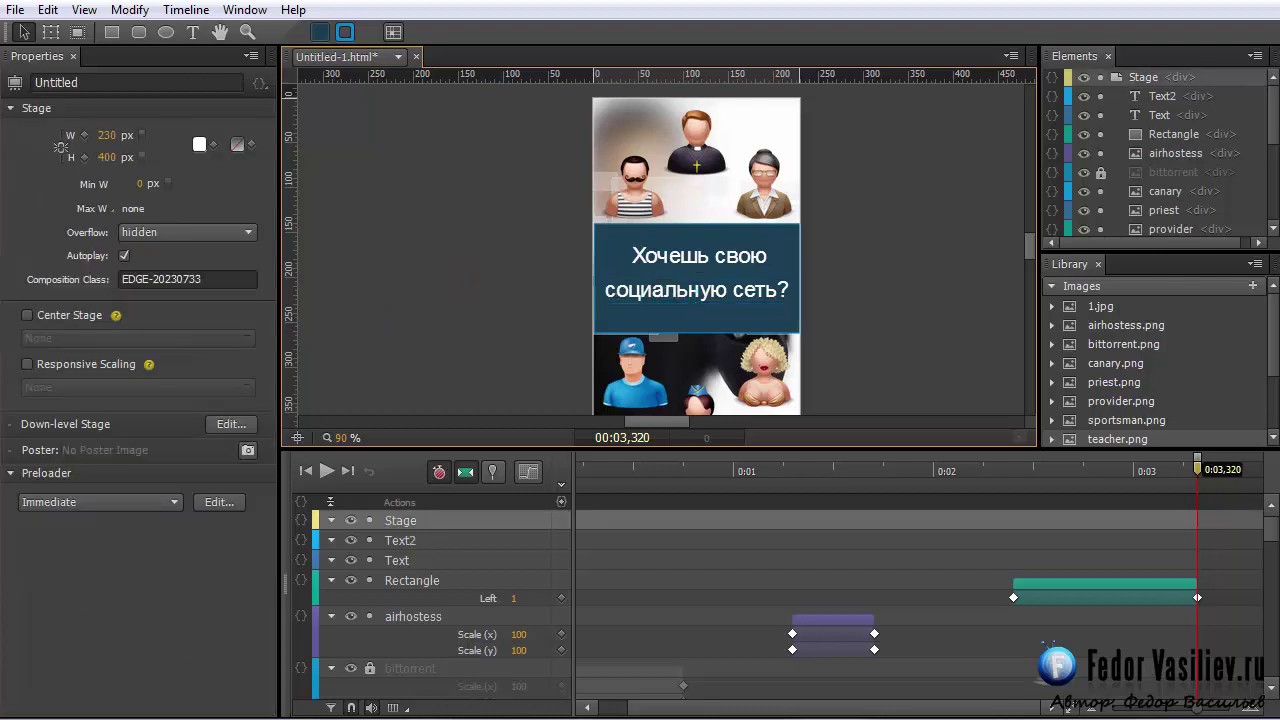
Step: Select both text lines with the playhead at 0:03,320 and set their horizontal and vertical scale to 0%
{"action": "left_click_drag", "start_coordinate": [1167, 468], "coordinate": [1185, 520]}
{"action": "left_click_drag", "start_coordinate": [1068, 529], "coordinate": [1200, 545]}
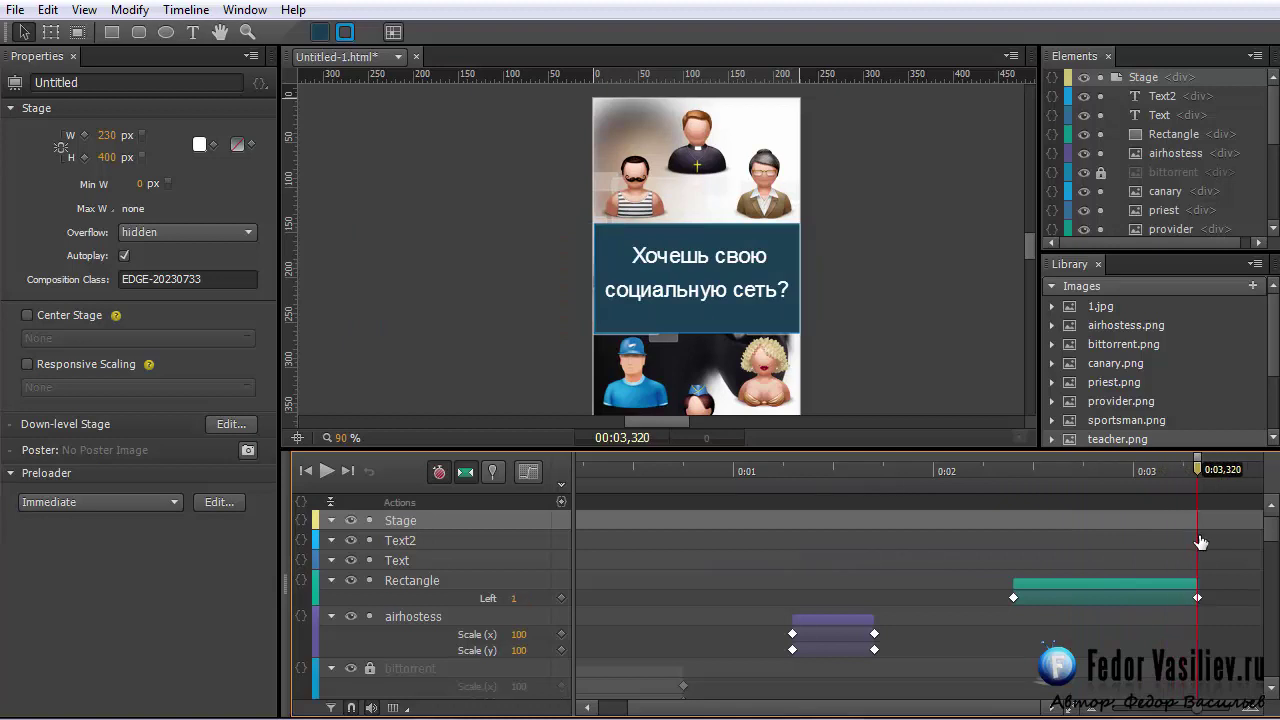
{"action": "left_click", "coordinate": [681, 257]}
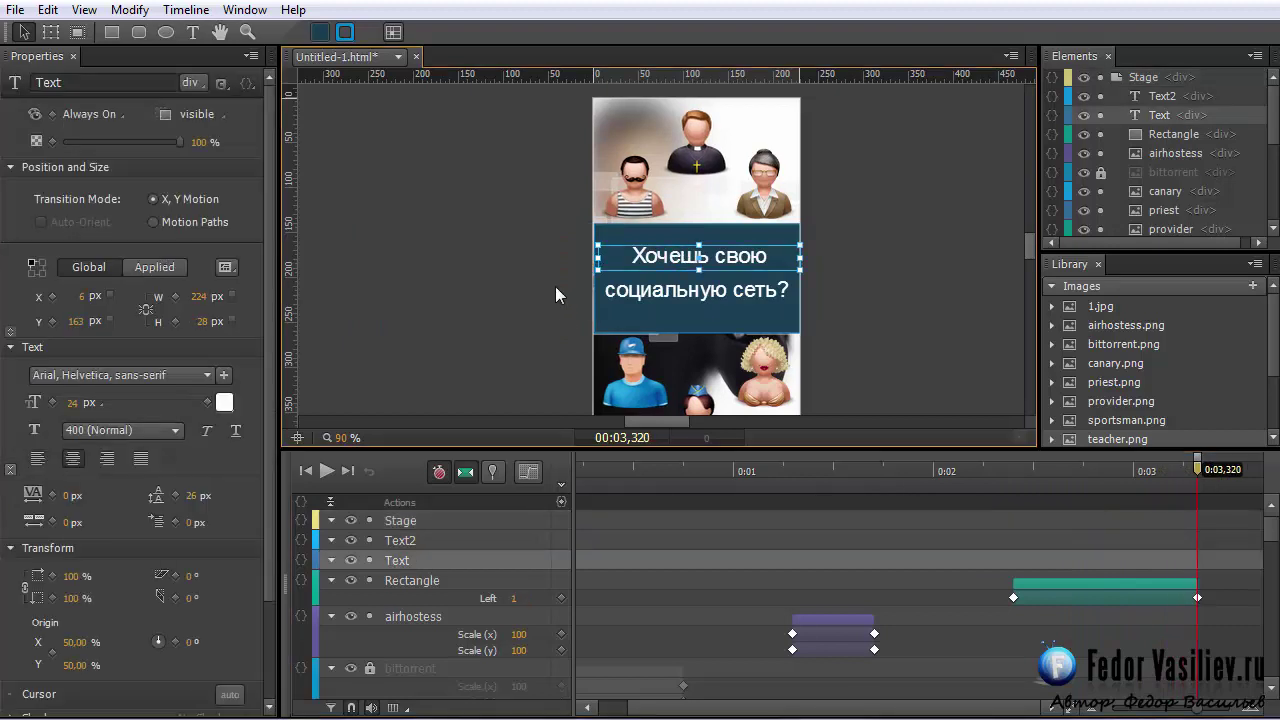
{"action": "left_click", "coordinate": [640, 297], "text": "shift"}
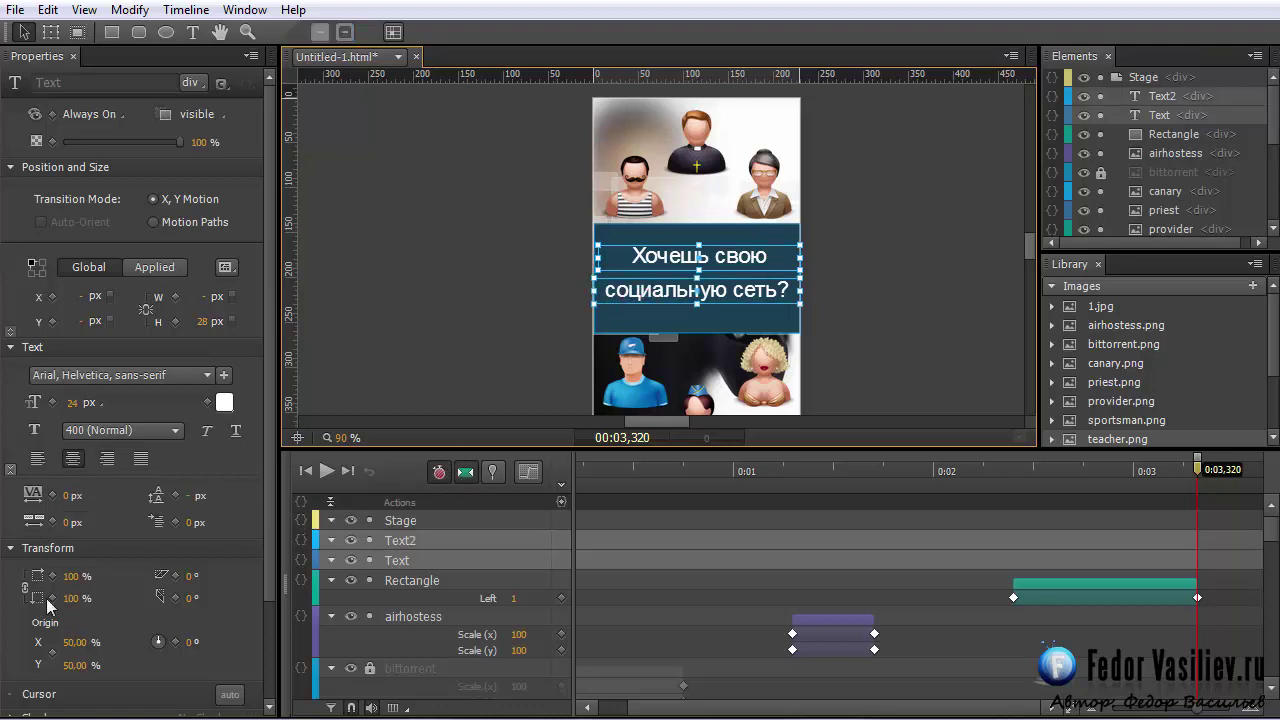
{"action": "left_click_drag", "start_coordinate": [270, 586], "coordinate": [274, 660]}
{"action": "left_click", "coordinate": [72, 459]}
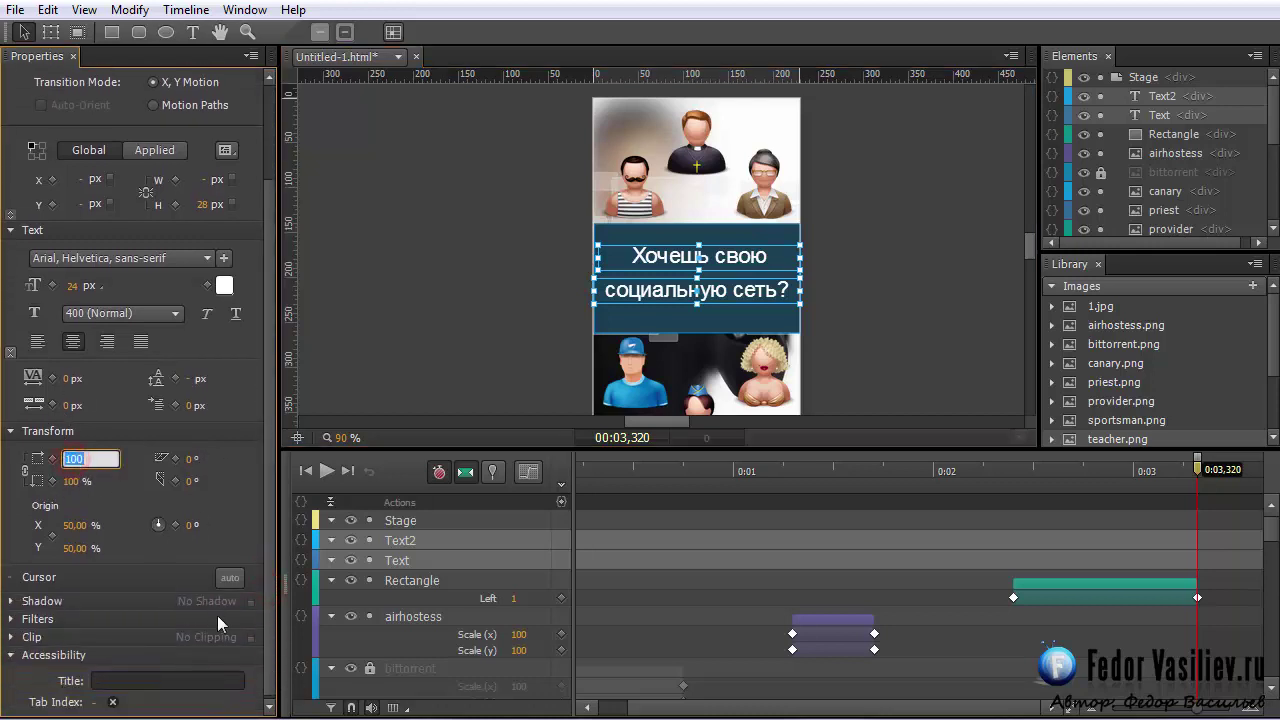
{"action": "left_click", "coordinate": [10, 655]}
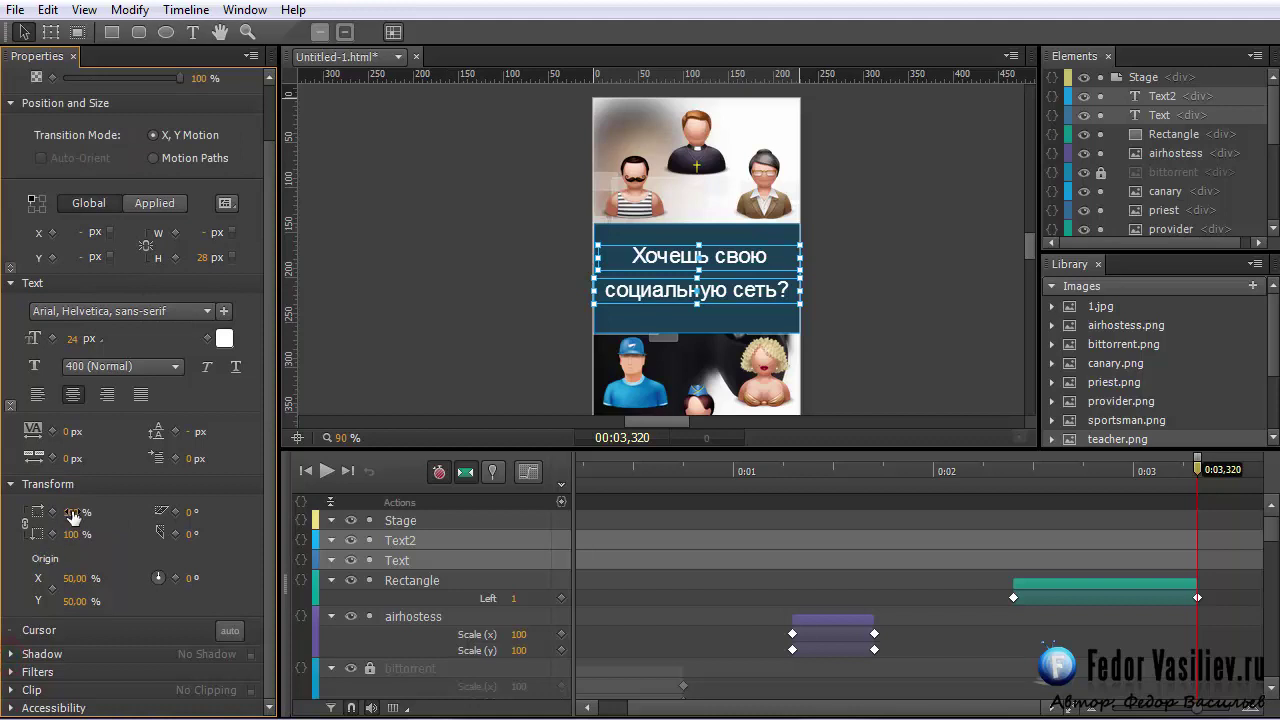
{"action": "left_click", "coordinate": [72, 512]}
{"action": "type", "text": "0"}
{"action": "key", "text": "Return"}
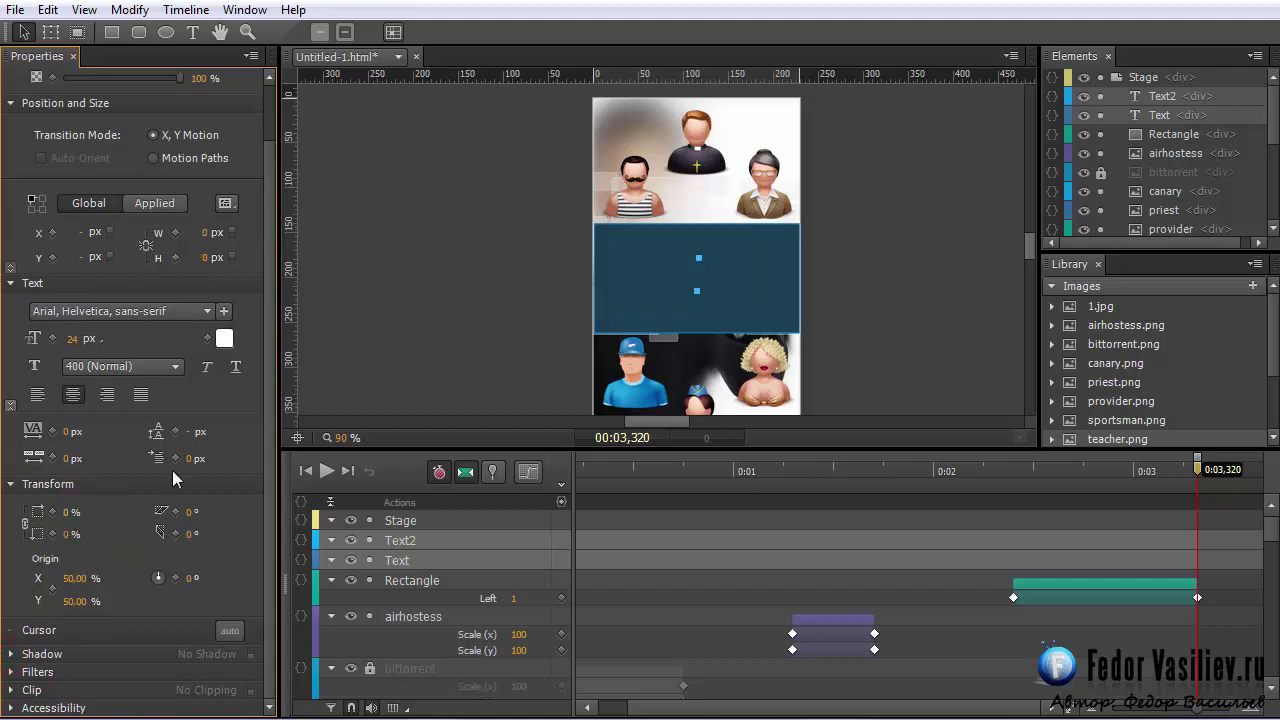
Step: Pin the start at 0:03,320, set the playhead to 0:03,952 and scale both text lines to 100% horizontally and vertically
{"action": "left_click", "coordinate": [490, 472]}
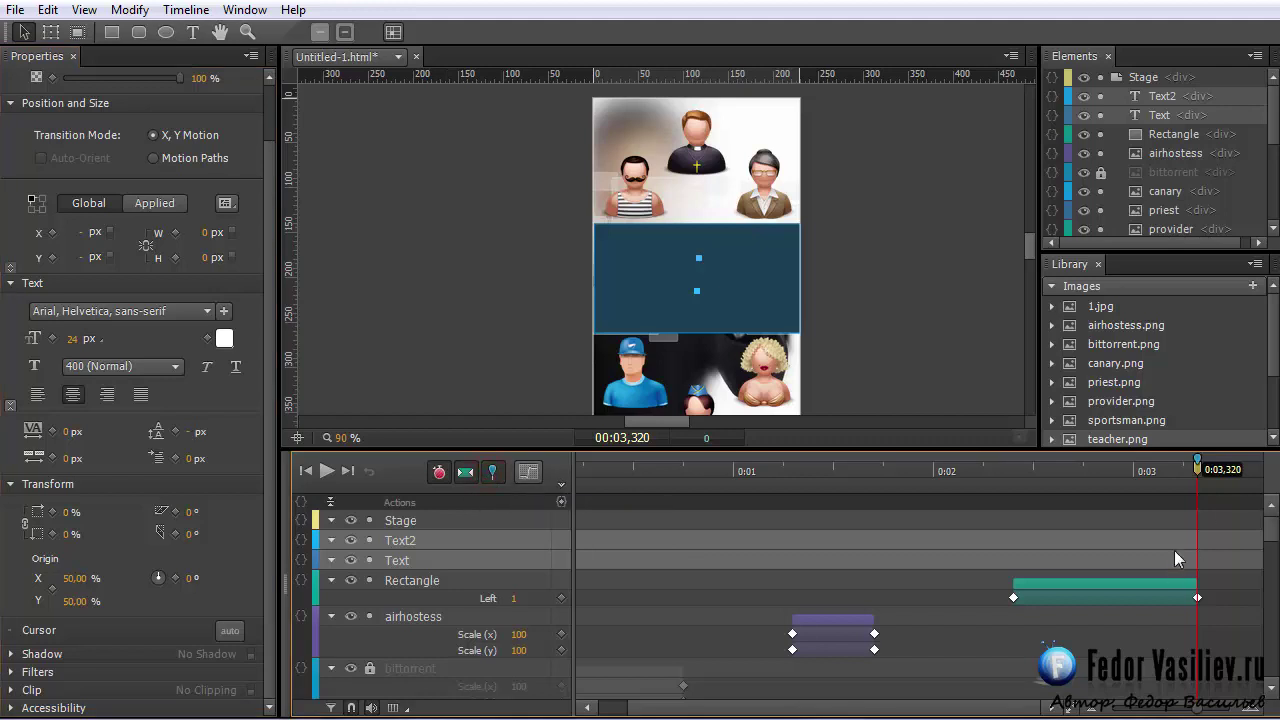
{"action": "left_click_drag", "start_coordinate": [1222, 483], "coordinate": [1200, 498]}
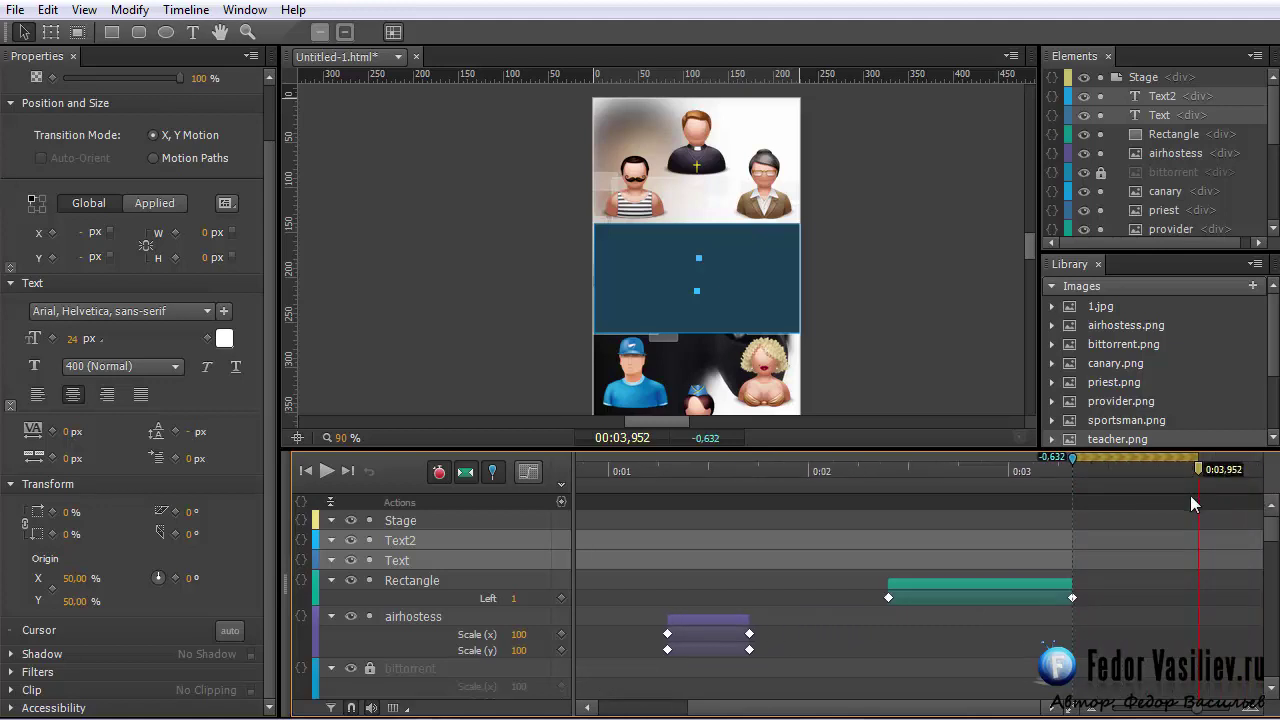
{"action": "left_click", "coordinate": [70, 512]}
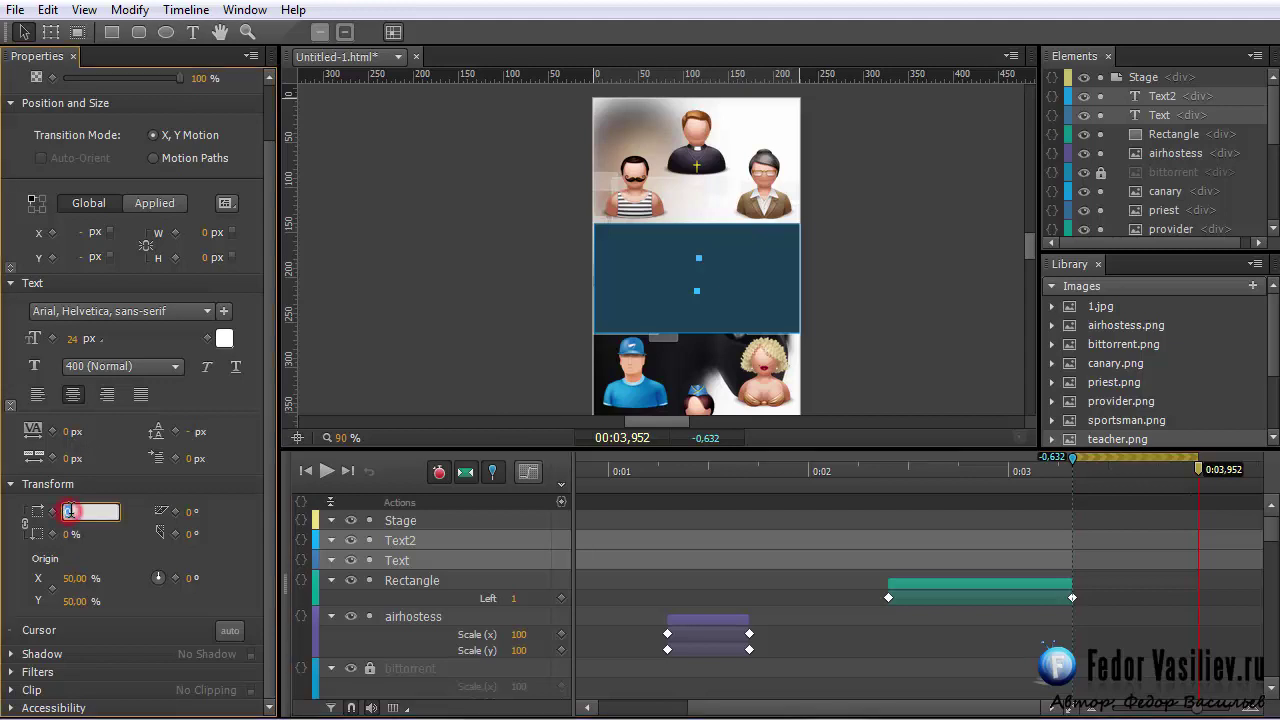
{"action": "key", "text": "Return"}
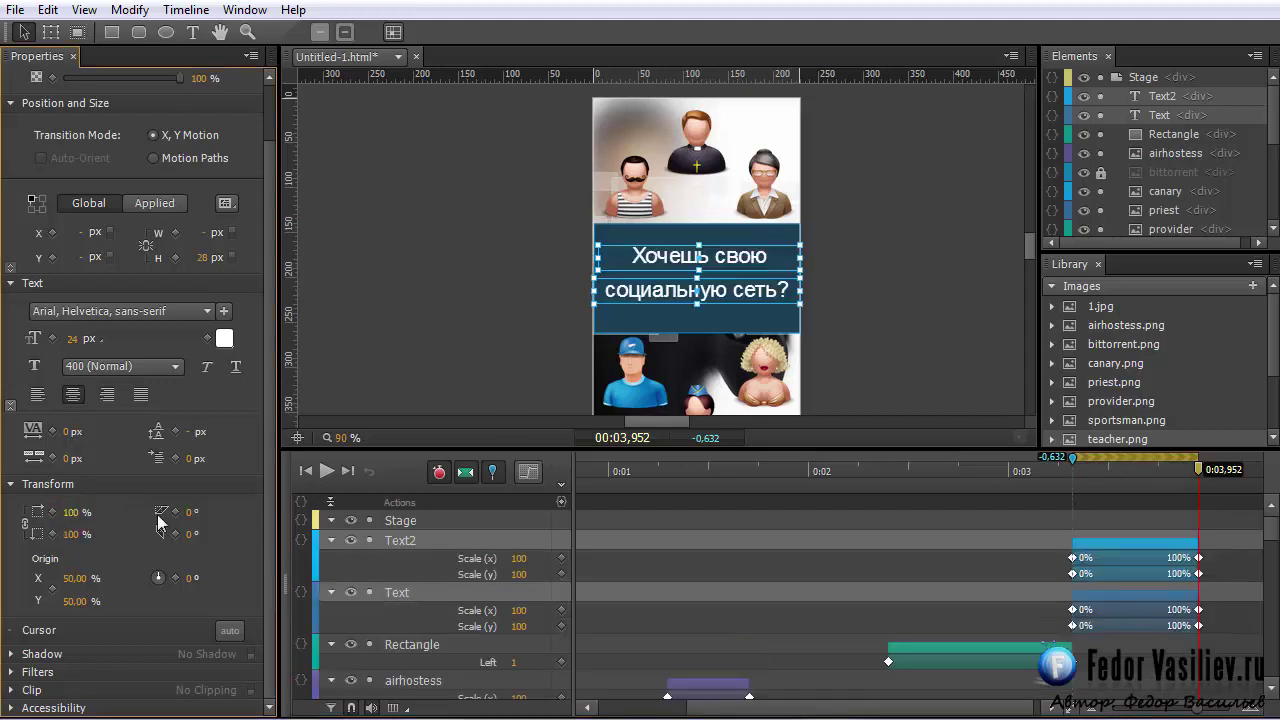
Step: Play the animation from 0:02,365 to check the panel slide and the scaling of the text lines
{"action": "left_click_drag", "start_coordinate": [1063, 478], "coordinate": [977, 472]}
{"action": "left_click_drag", "start_coordinate": [899, 501], "coordinate": [881, 505]}
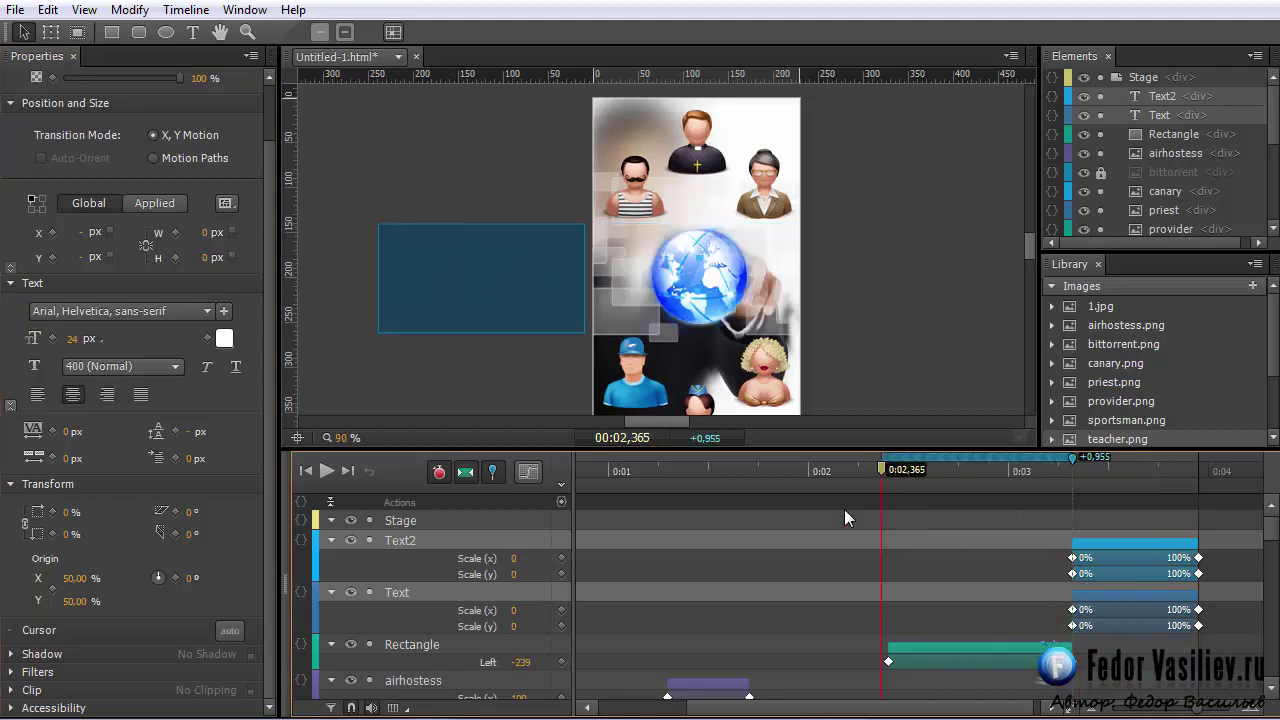
{"action": "left_click", "coordinate": [327, 472]}
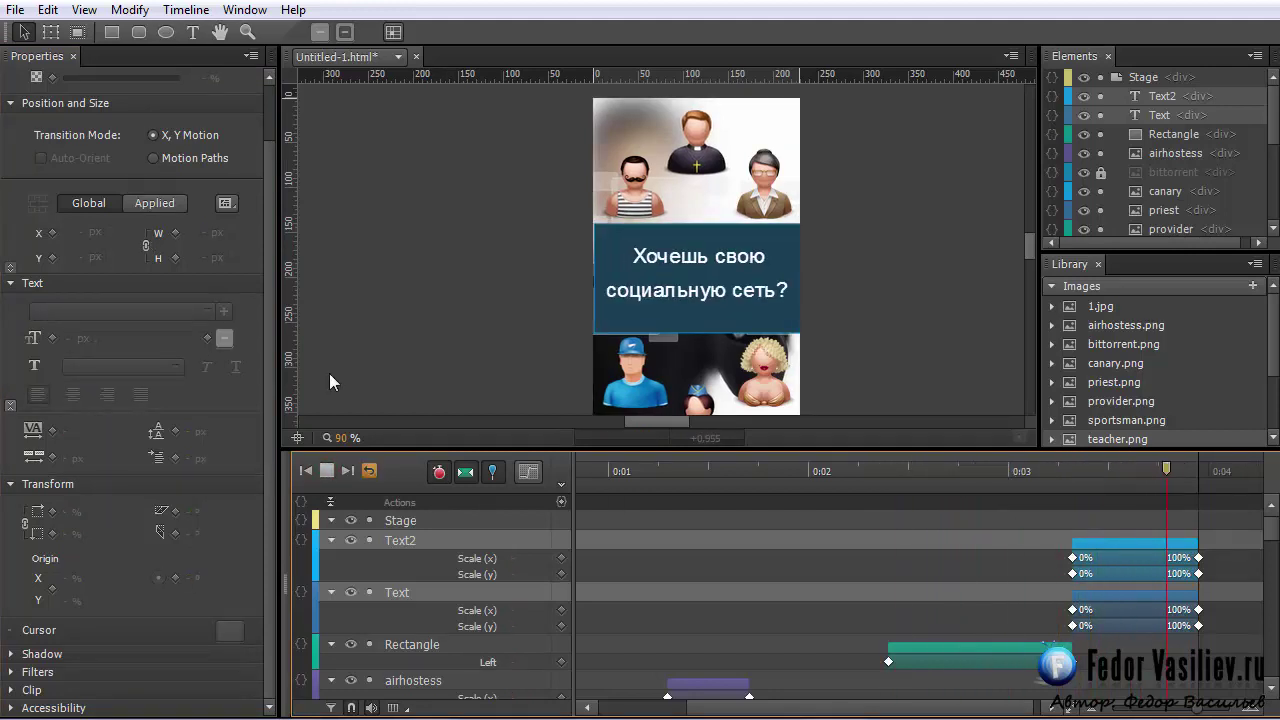
Step: Select the scale transitions of both text lines and set their easing to Ease Out Bounce
{"action": "left_click_drag", "start_coordinate": [1053, 478], "coordinate": [1076, 485]}
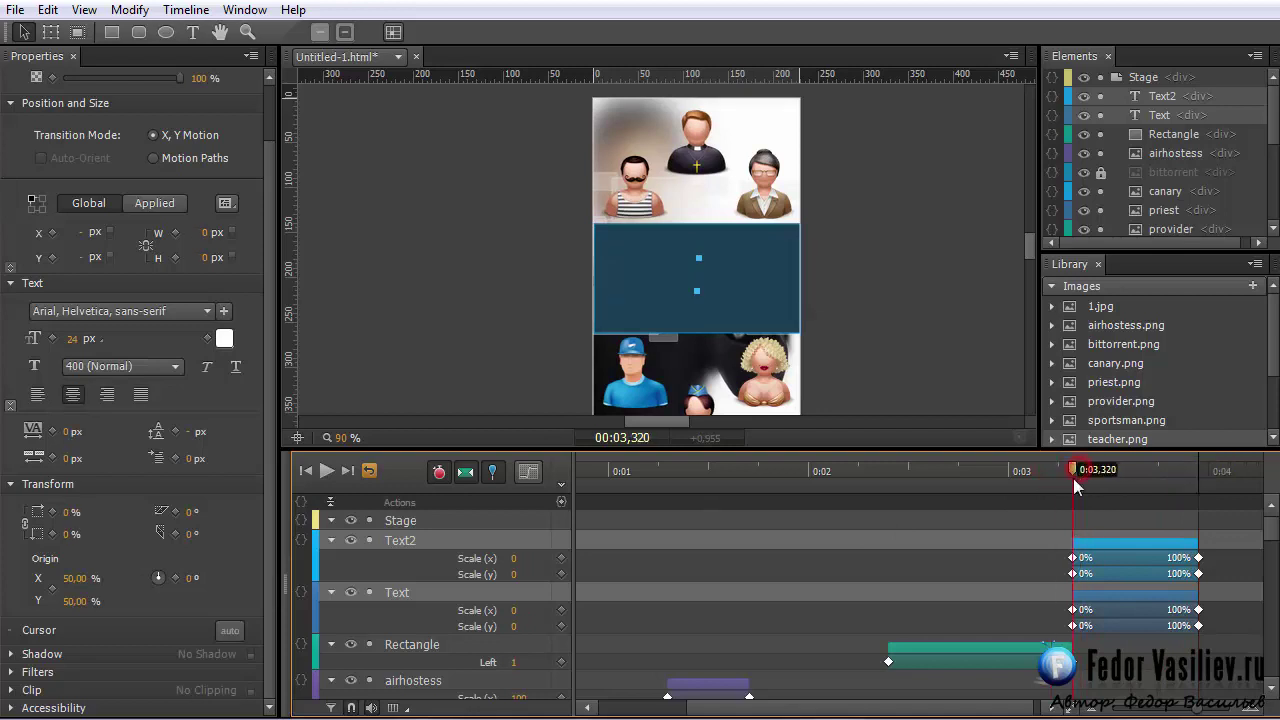
{"action": "left_click", "coordinate": [1097, 550]}
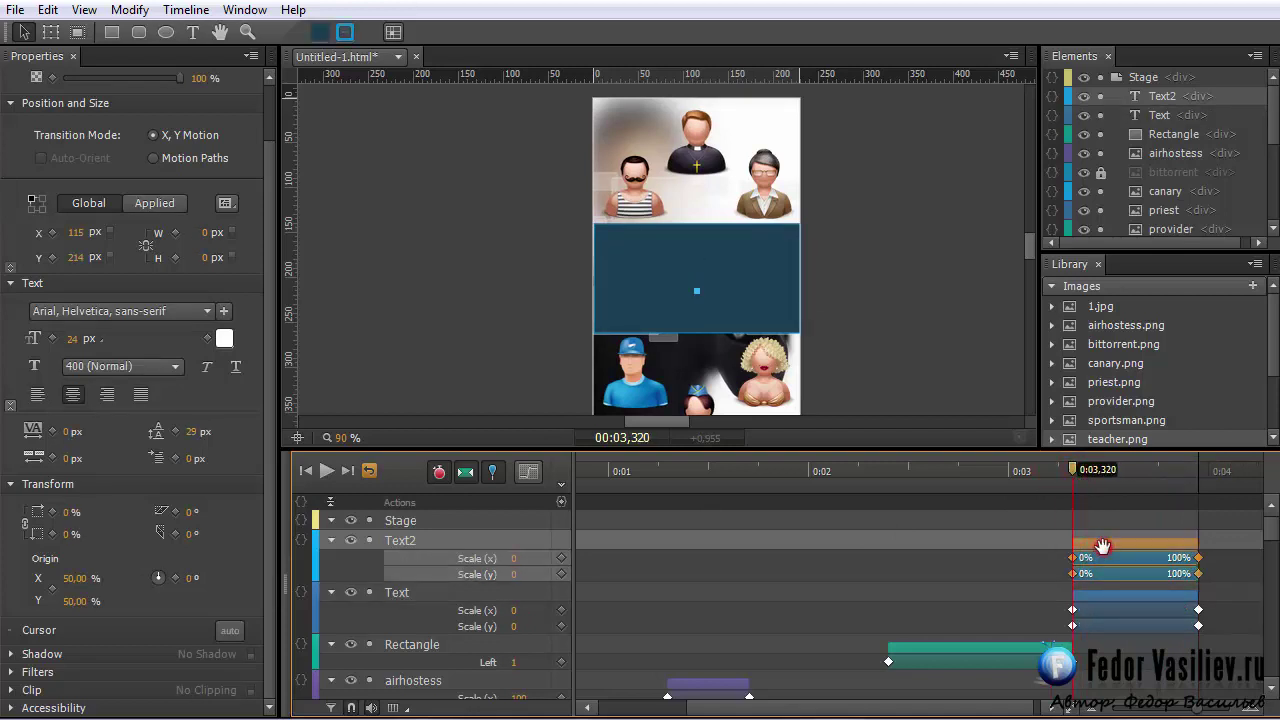
{"action": "left_click", "coordinate": [1117, 601], "text": "shift"}
{"action": "left_click", "coordinate": [528, 471]}
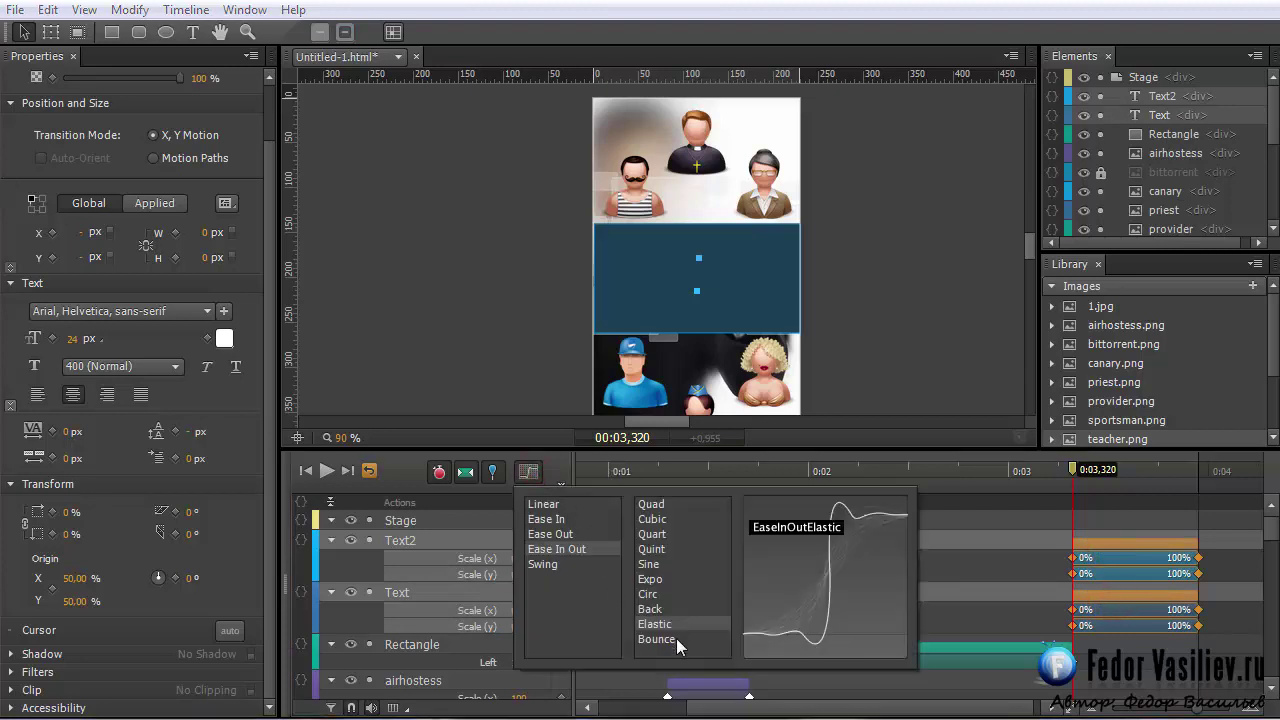
{"action": "left_click", "coordinate": [670, 640]}
{"action": "left_click", "coordinate": [566, 534]}
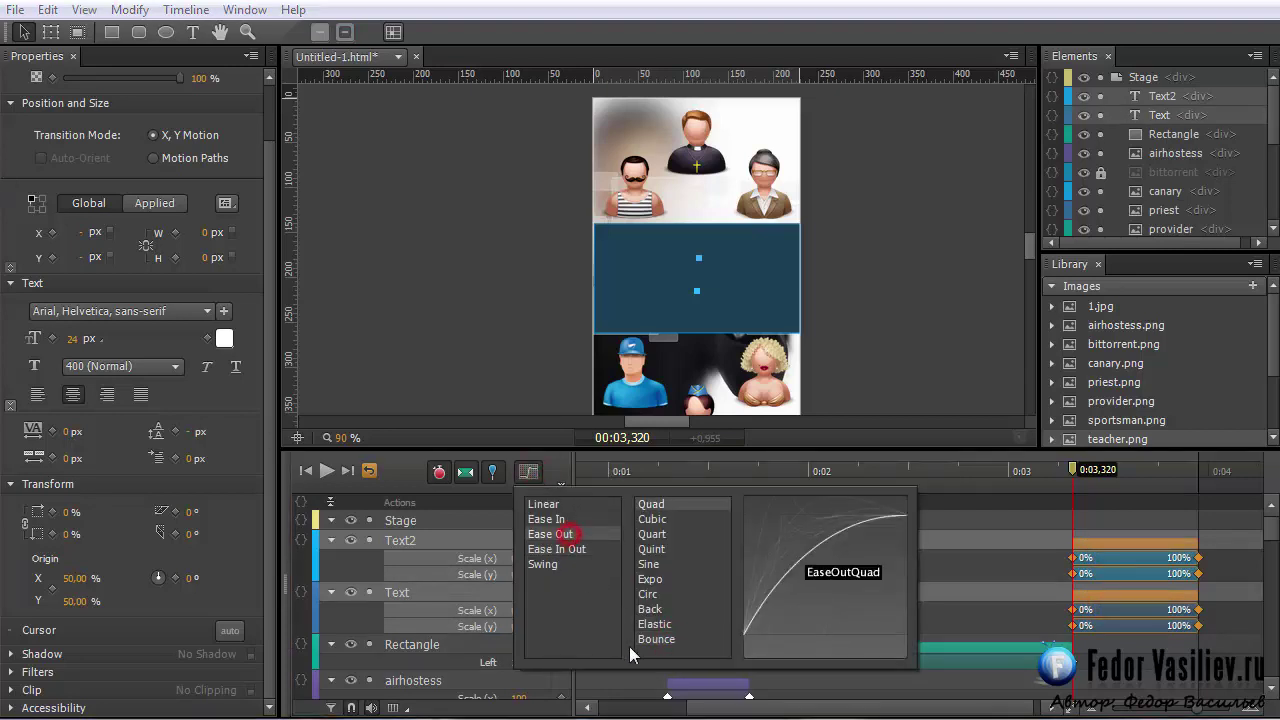
{"action": "left_click", "coordinate": [651, 641]}
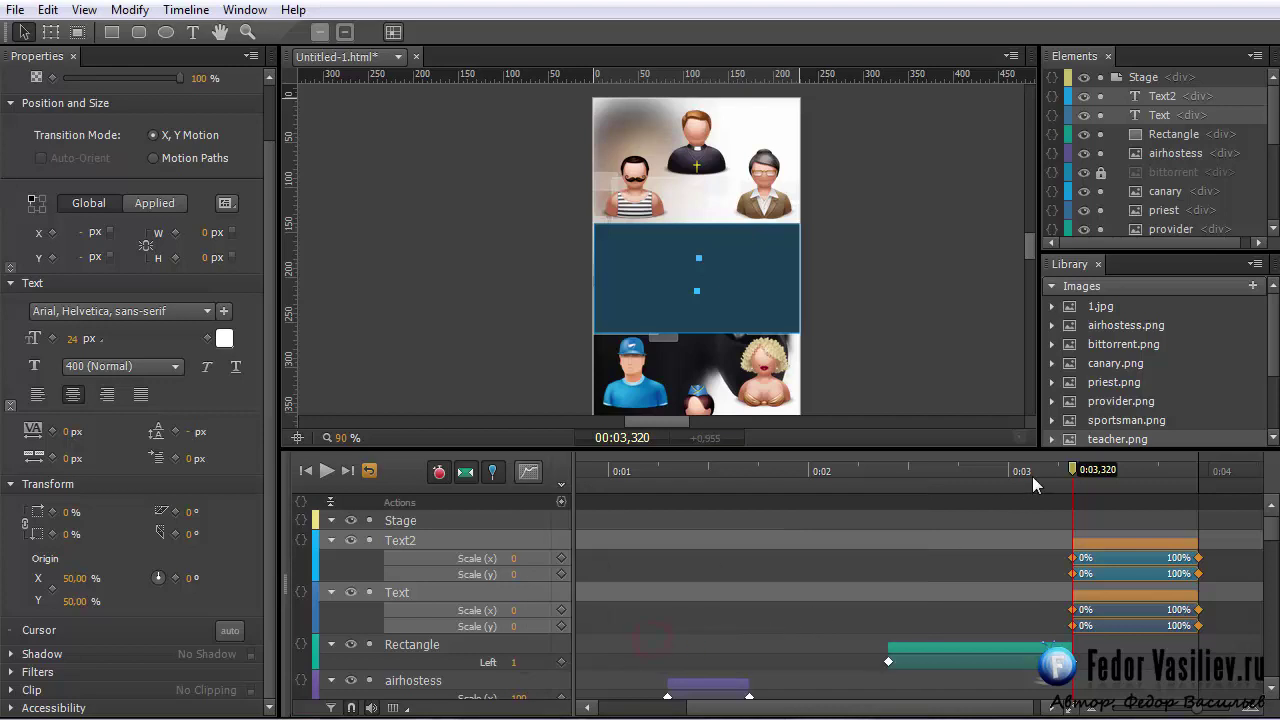
Step: Play back the text animation, replaying it from 0:02,857 with nothing selected, to check the bounce easing
{"action": "left_click", "coordinate": [326, 471]}
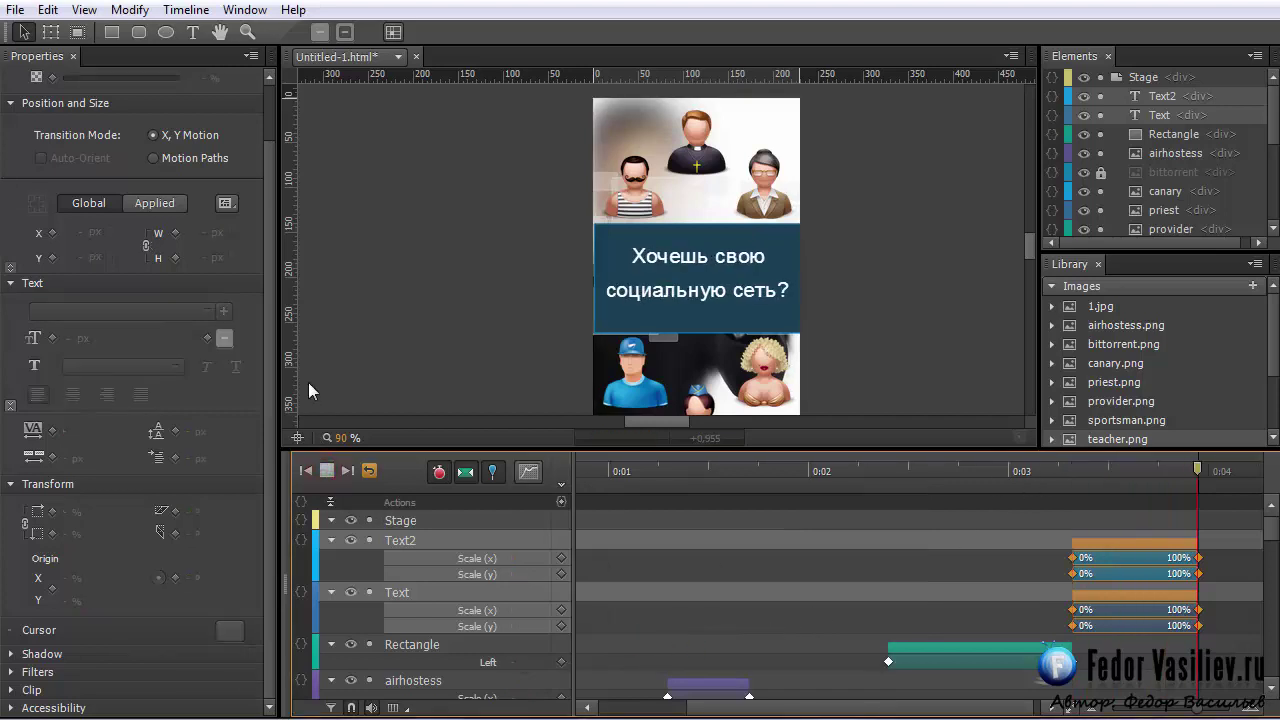
{"action": "left_click", "coordinate": [980, 472]}
{"action": "left_click", "coordinate": [945, 400]}
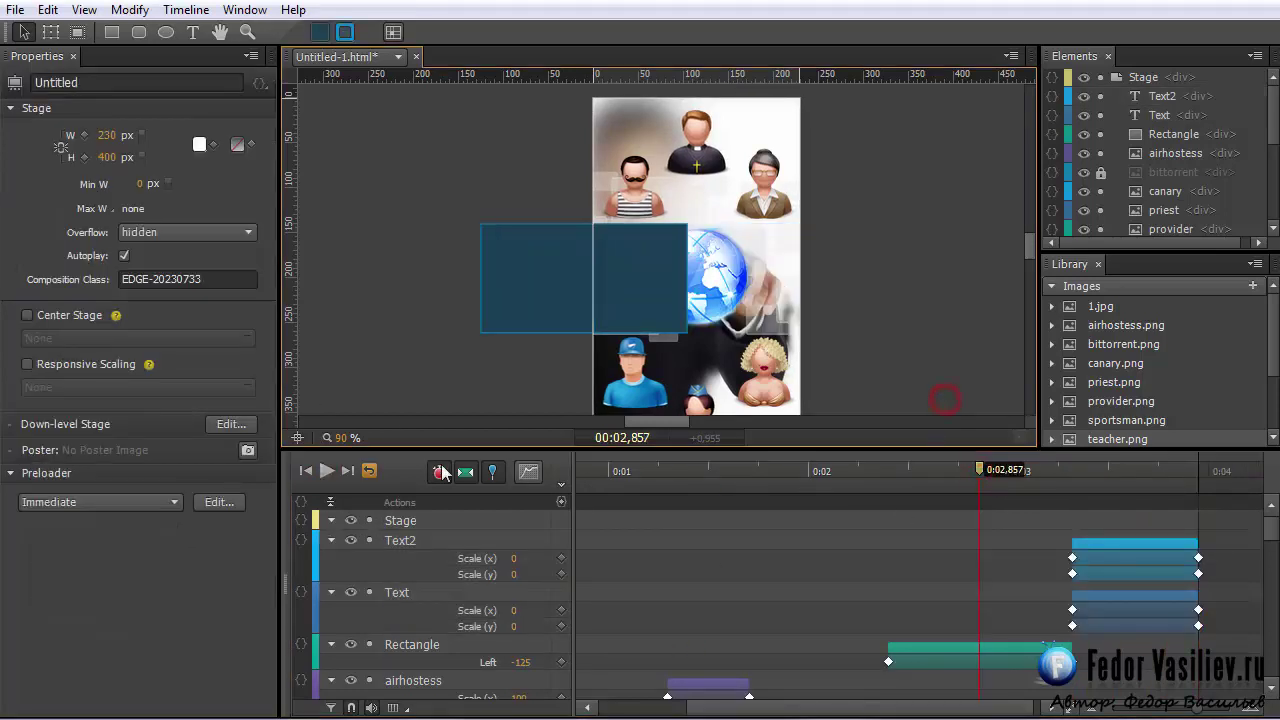
{"action": "left_click", "coordinate": [328, 472]}
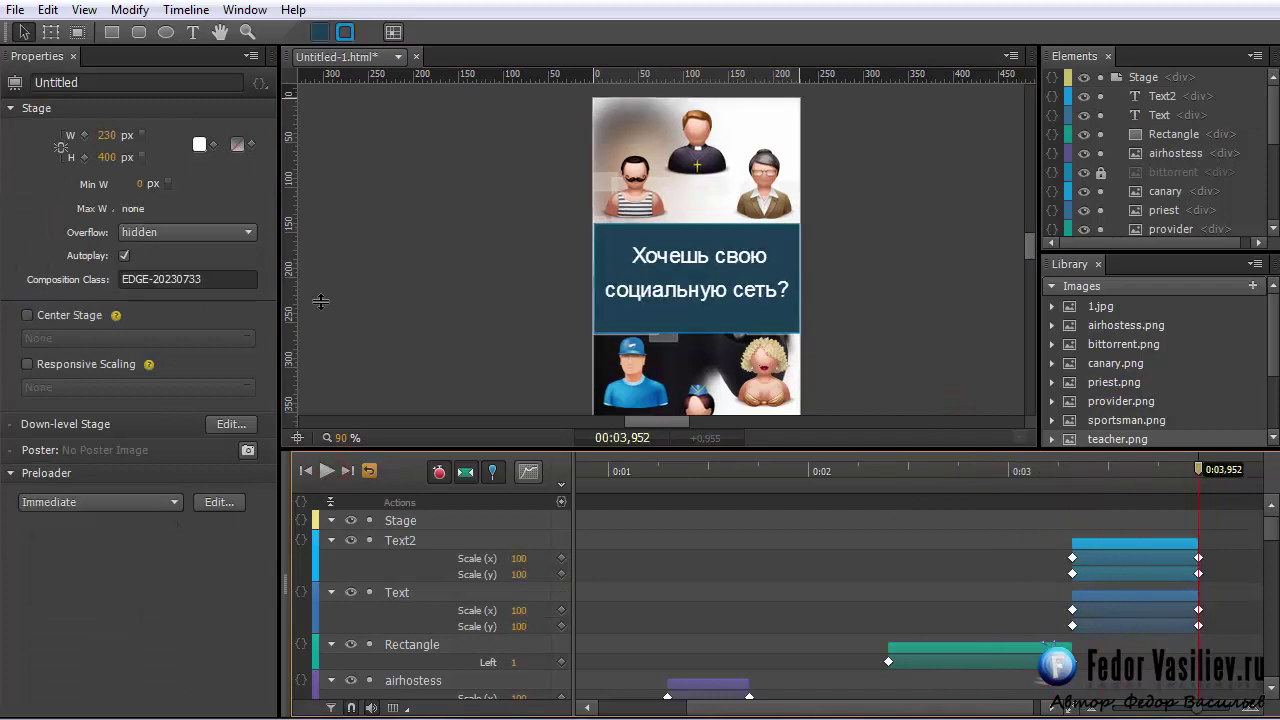
Step: Try delaying the "Хочешь свою" scale transition to start at 0:03,500 and play it back
{"action": "left_click_drag", "start_coordinate": [955, 470], "coordinate": [1108, 488]}
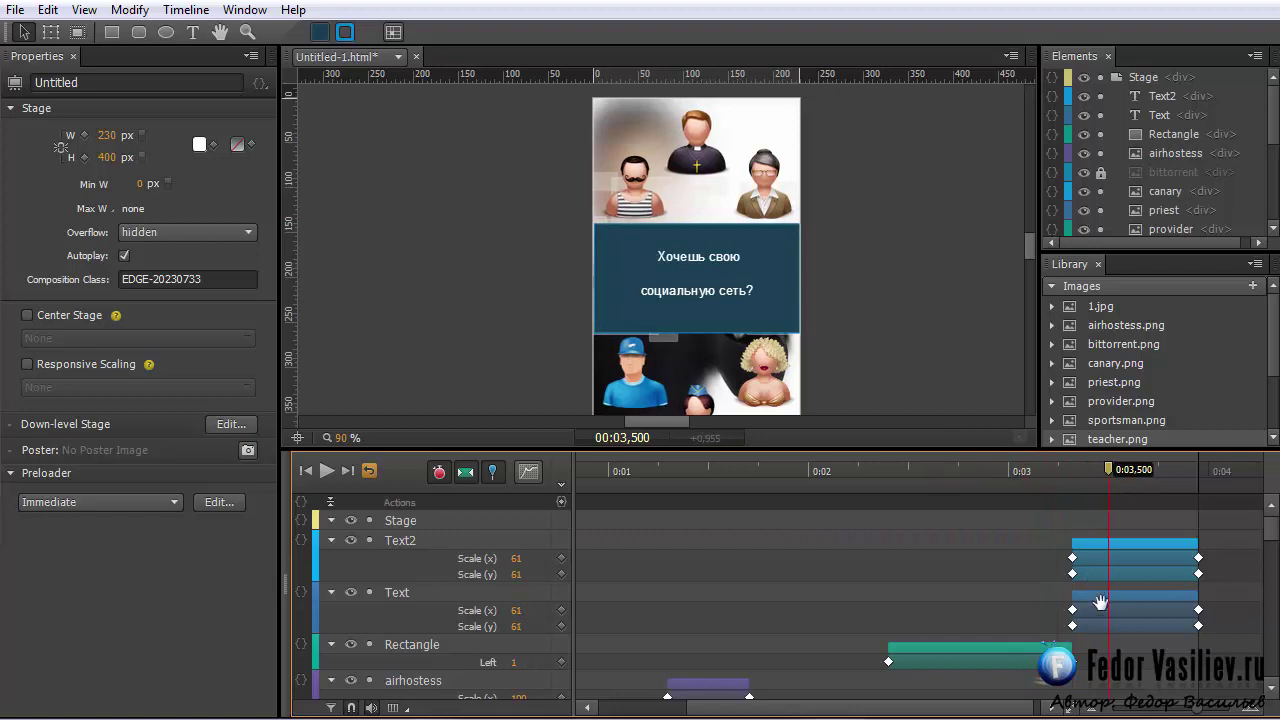
{"action": "left_click_drag", "start_coordinate": [1108, 600], "coordinate": [1144, 600]}
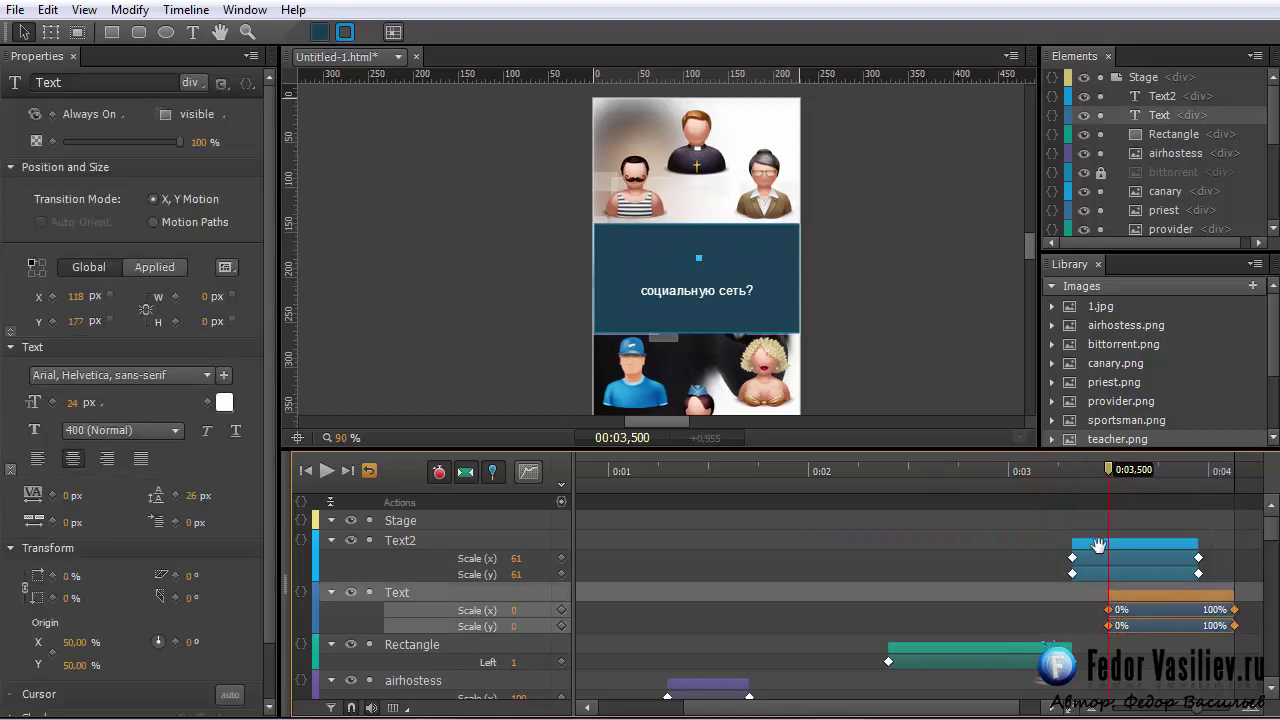
{"action": "left_click_drag", "start_coordinate": [1108, 470], "coordinate": [1071, 472]}
{"action": "left_click", "coordinate": [327, 470]}
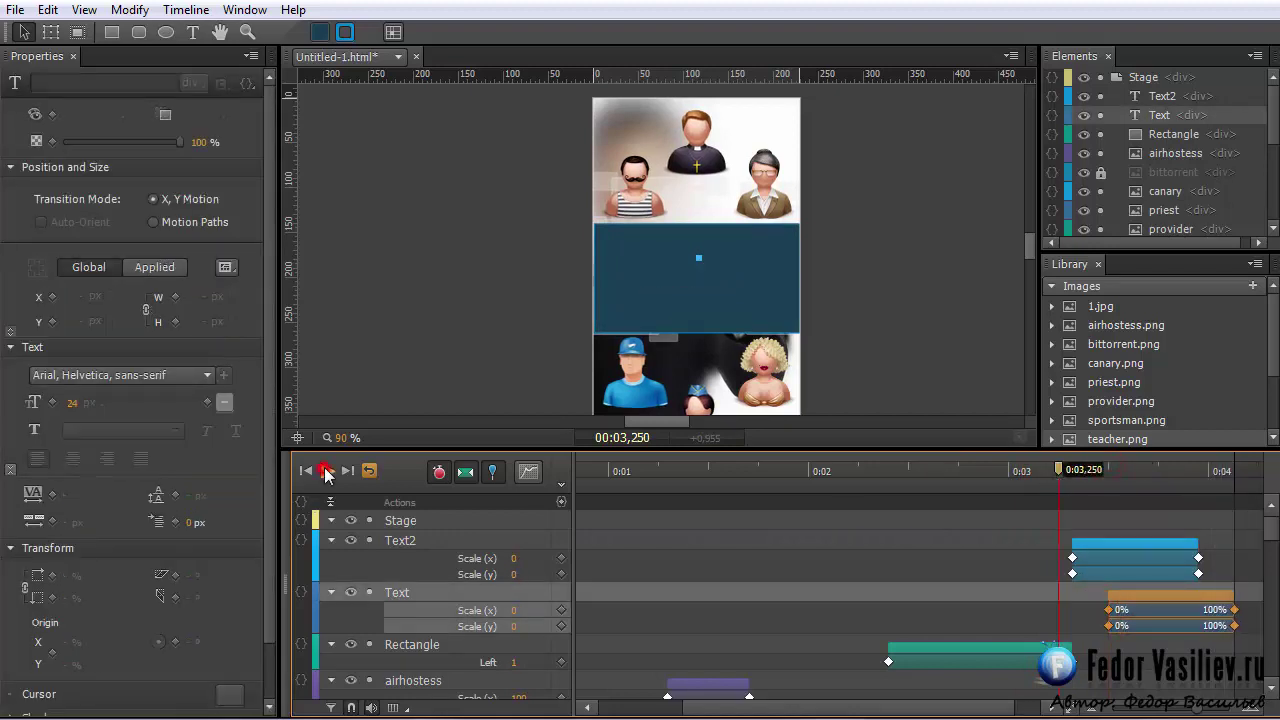
{"action": "left_click_drag", "start_coordinate": [1152, 605], "coordinate": [1115, 605]}
Step: Shift the "социальную сеть?" scale transition to start at 0:03,500 and play the animation from 0:02,842
{"action": "left_click_drag", "start_coordinate": [1111, 548], "coordinate": [1147, 548]}
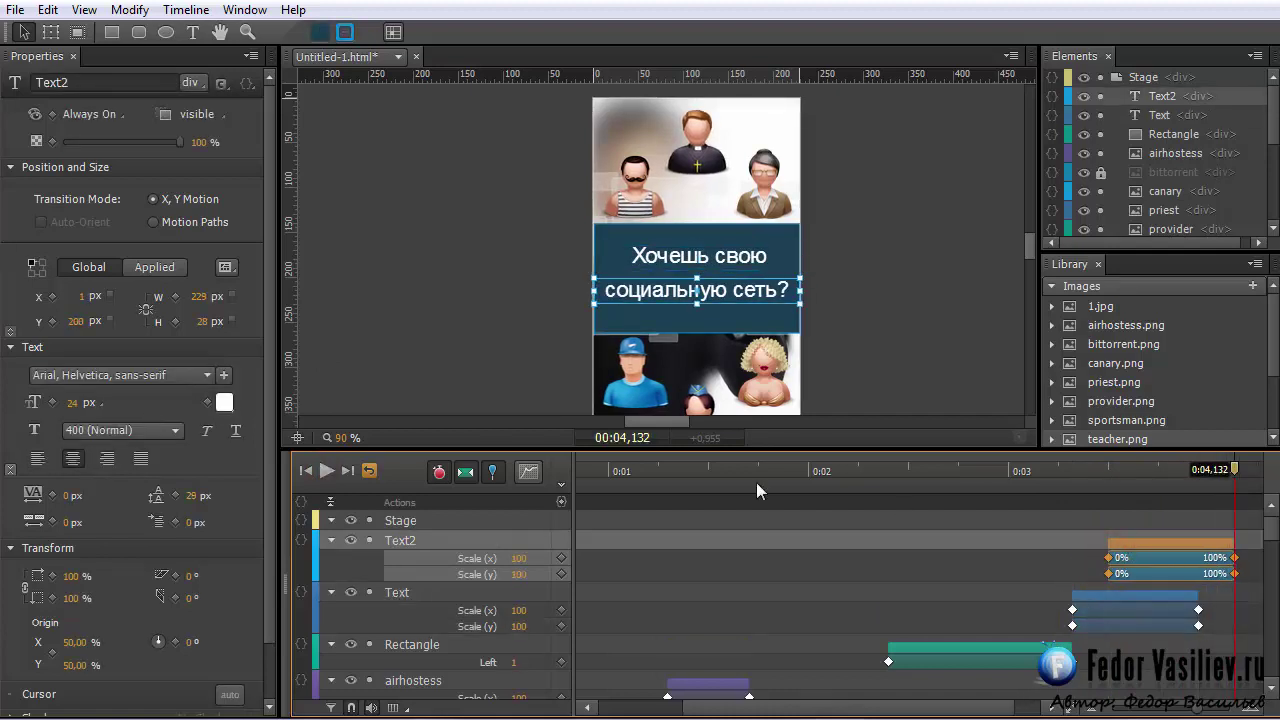
{"action": "left_click", "coordinate": [974, 506]}
{"action": "left_click", "coordinate": [977, 471]}
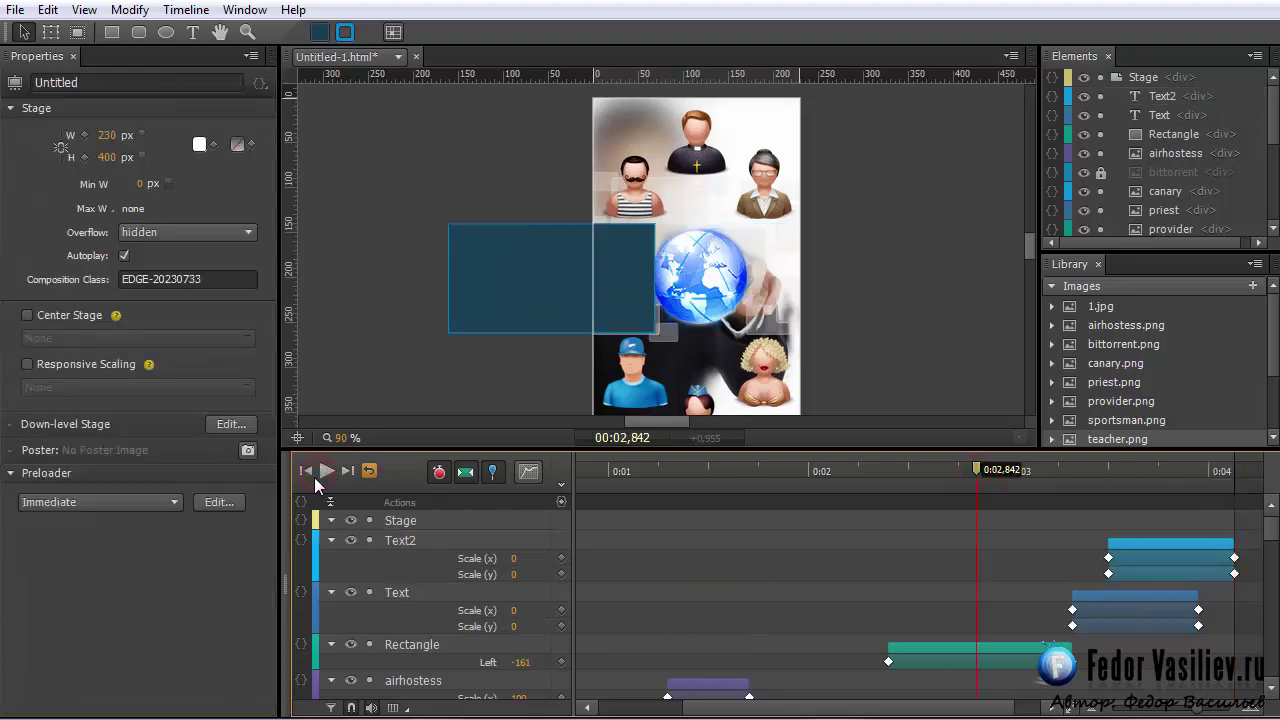
{"action": "left_click", "coordinate": [325, 471]}
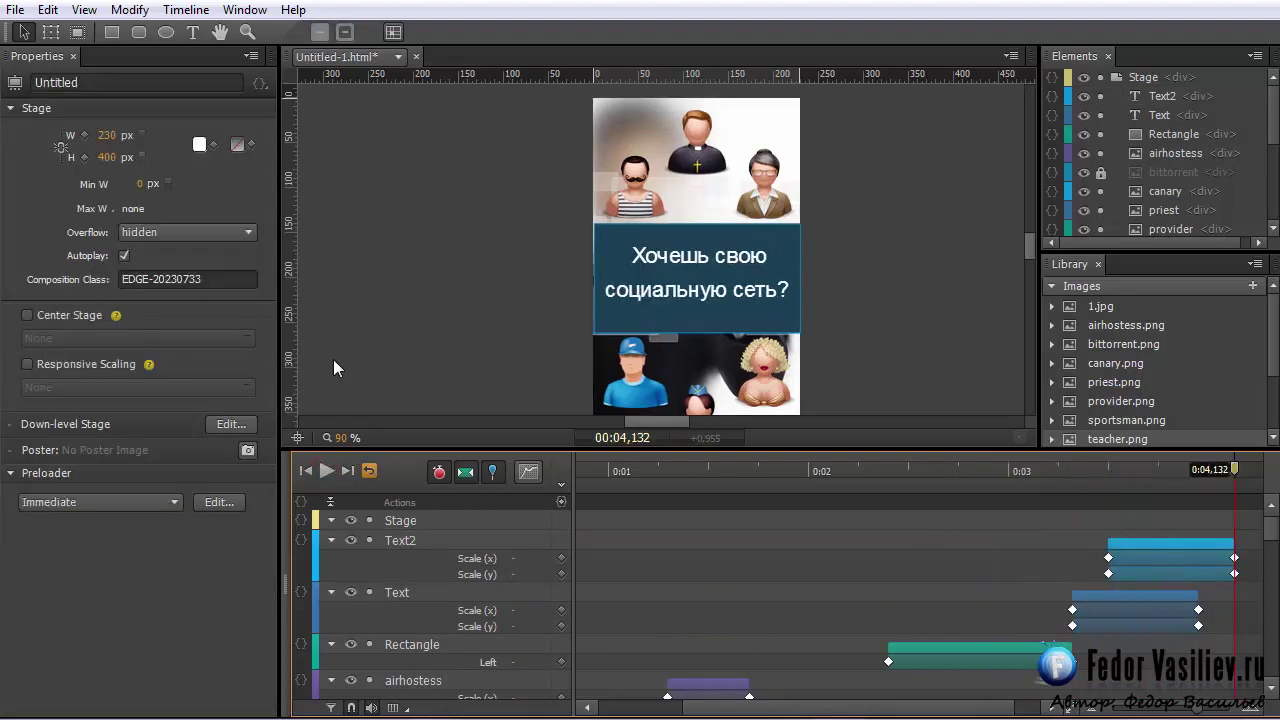
Step: Select the "Хочешь свою" text at 0:04,132 and set its easing to Swing
{"action": "left_click_drag", "start_coordinate": [960, 708], "coordinate": [988, 708]}
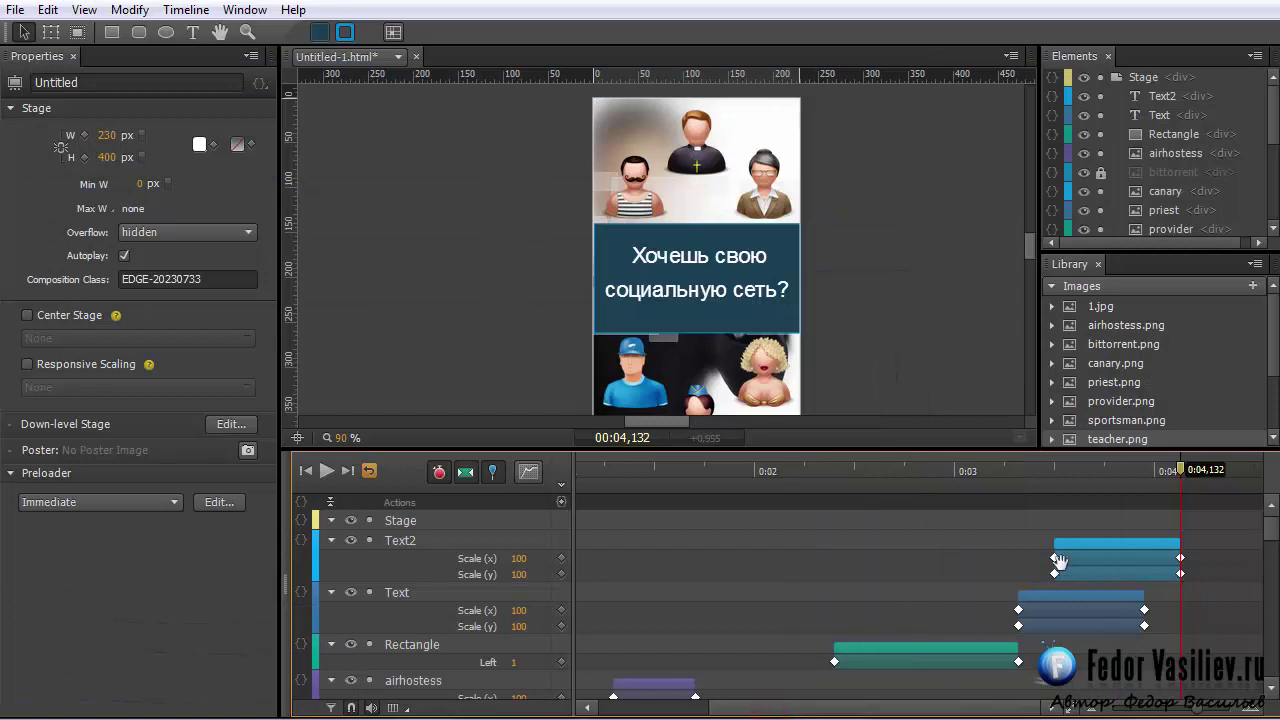
{"action": "mouse_move", "coordinate": [1178, 480]}
{"action": "left_mouse_down"}
{"action": "mouse_move", "coordinate": [1095, 478]}
{"action": "mouse_move", "coordinate": [1180, 480]}
{"action": "left_mouse_up"}
{"action": "left_click", "coordinate": [702, 266]}
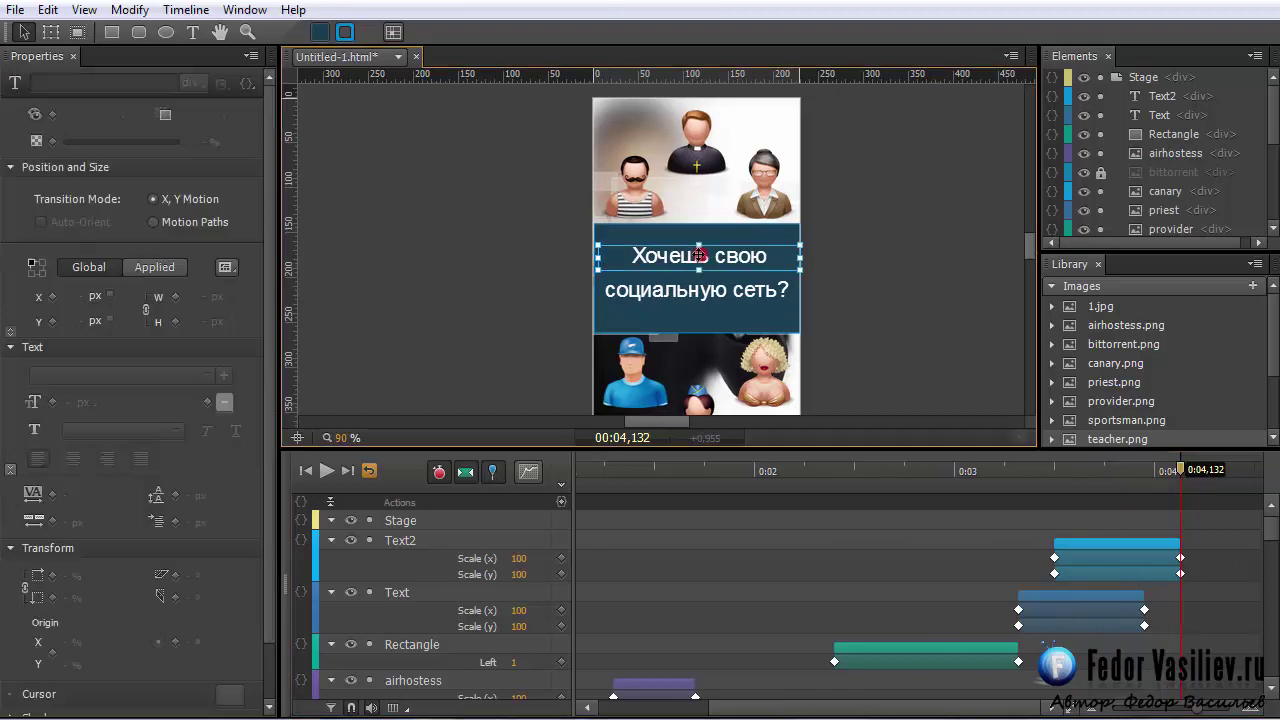
{"action": "left_click", "coordinate": [521, 481]}
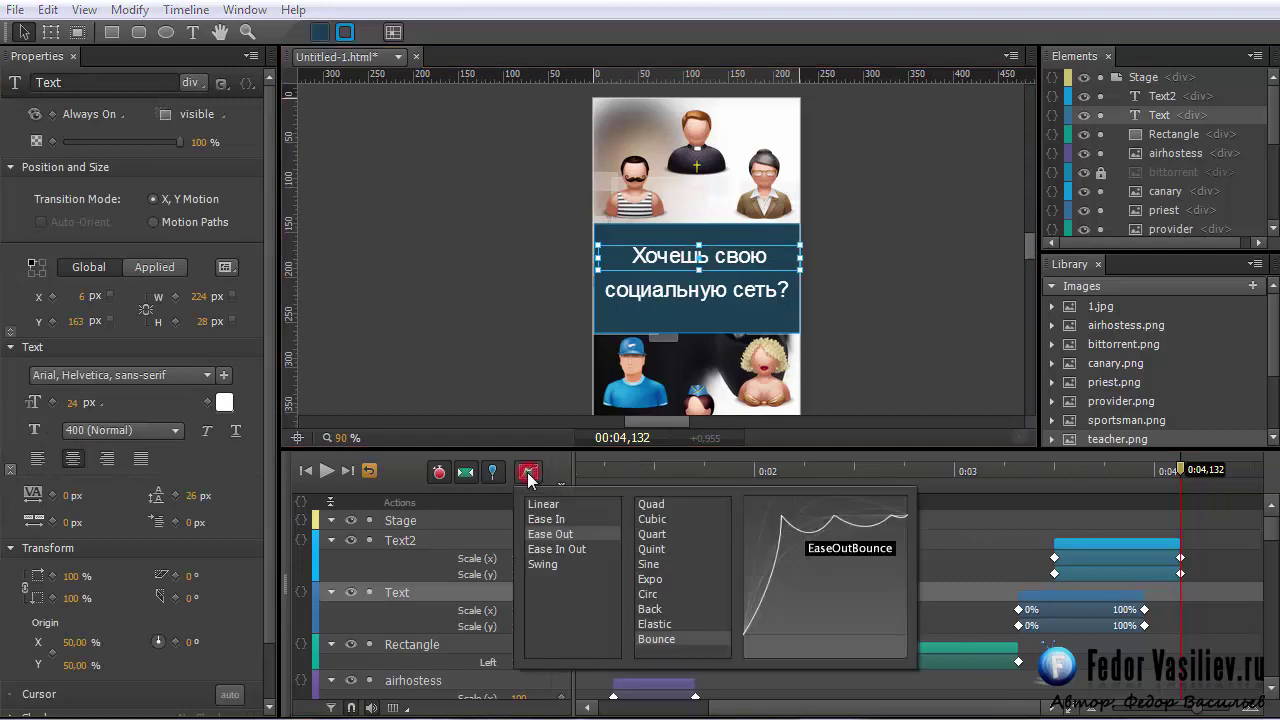
{"action": "left_click", "coordinate": [545, 565]}
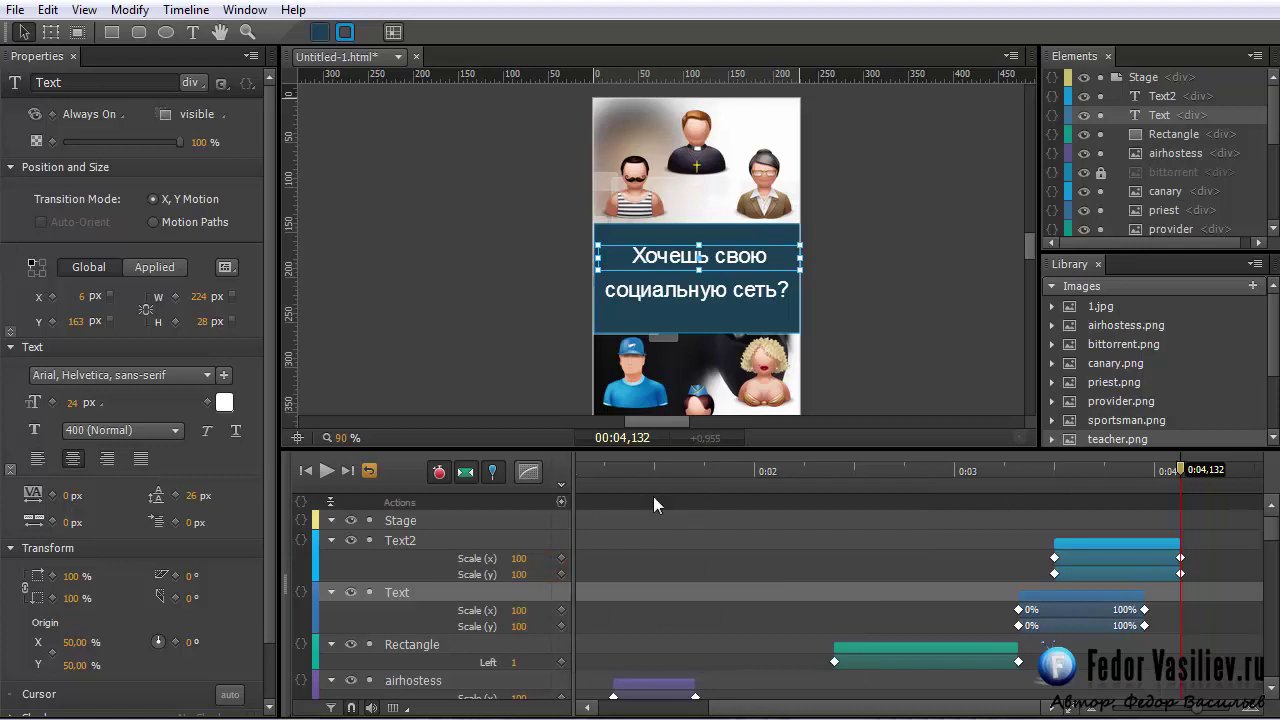
Step: Pin the start at 0:04,132, set the playhead to 0:09,295 and move "Хочешь свою" left to X -34 px
{"action": "left_click", "coordinate": [493, 472]}
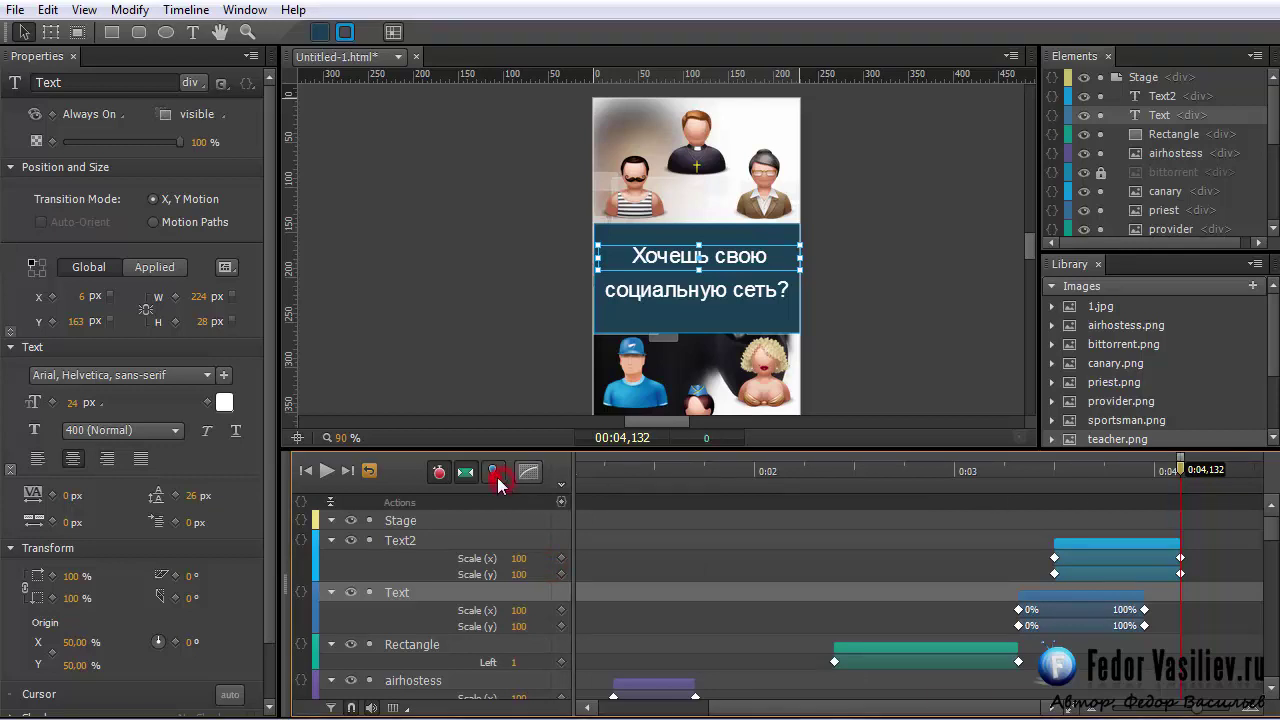
{"action": "mouse_move", "coordinate": [1181, 476]}
{"action": "left_mouse_down"}
{"action": "mouse_move", "coordinate": [1275, 497]}
{"action": "mouse_move", "coordinate": [1179, 492]}
{"action": "mouse_move", "coordinate": [1276, 497]}
{"action": "mouse_move", "coordinate": [1181, 482]}
{"action": "left_mouse_up"}
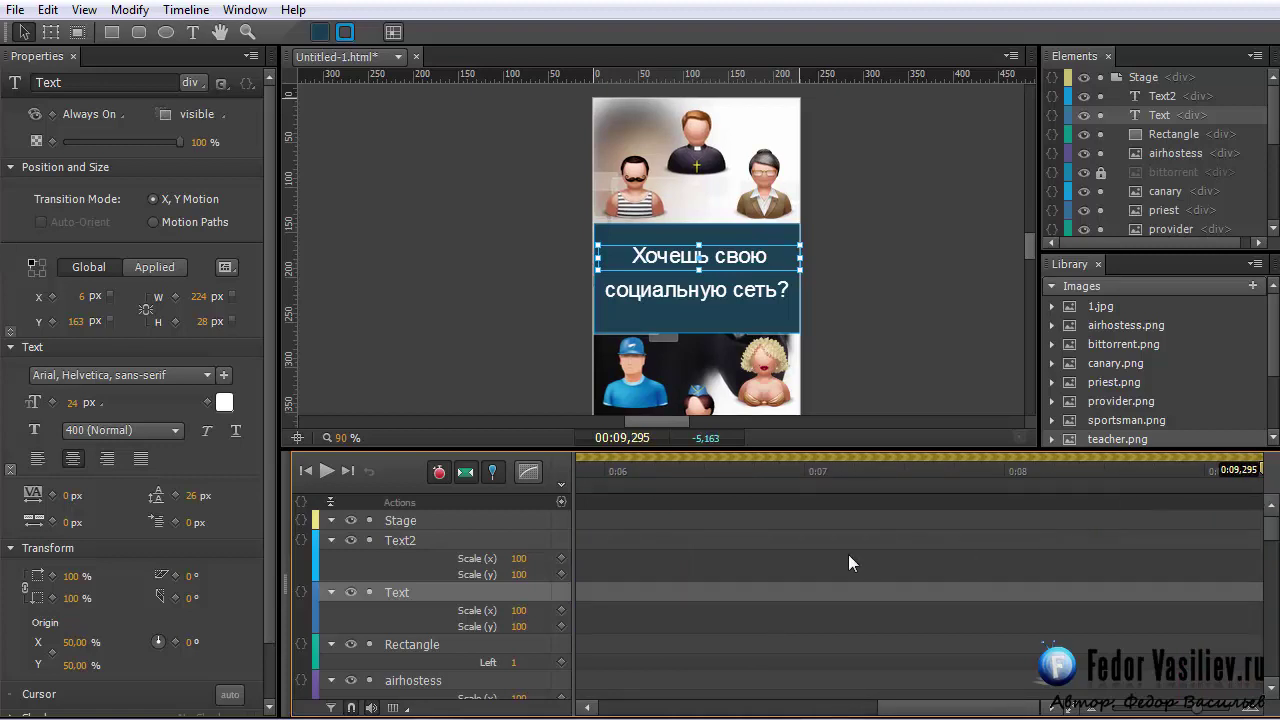
{"action": "key", "text": "shift+Left"}
{"action": "key", "text": "shift+Left"}
{"action": "key", "text": "shift+Left"}
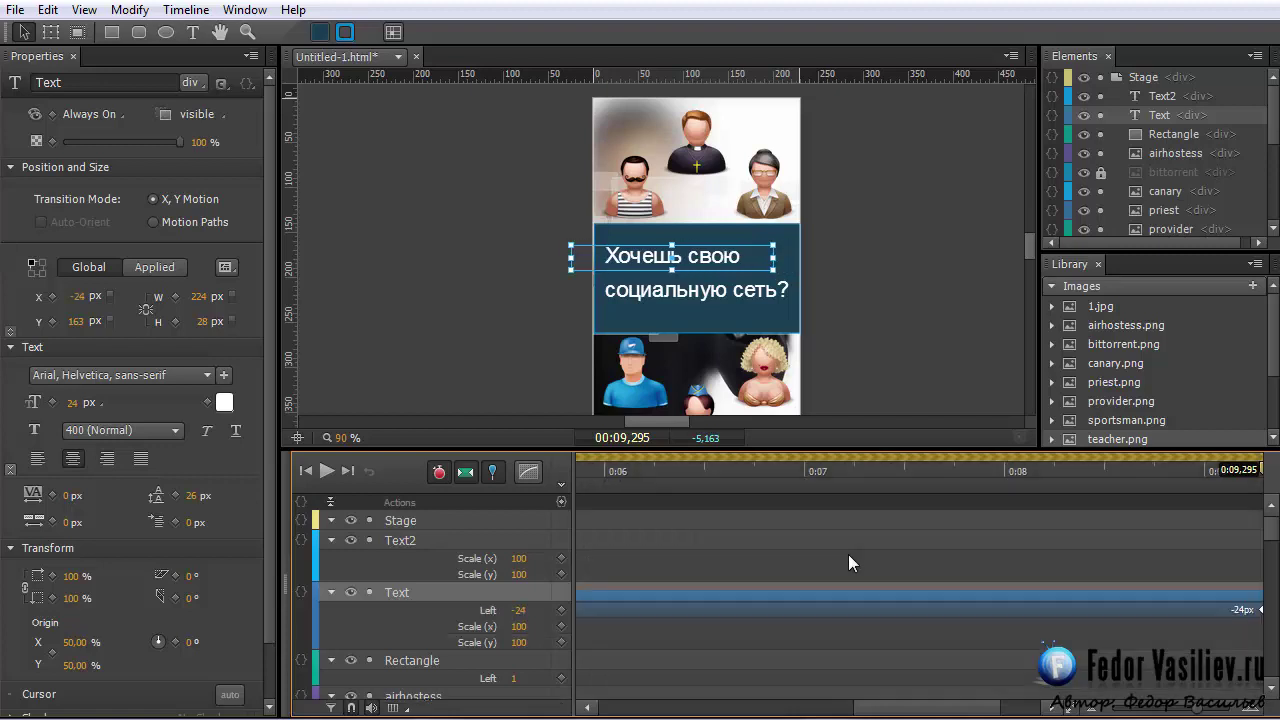
{"action": "key", "text": "shift+Left"}
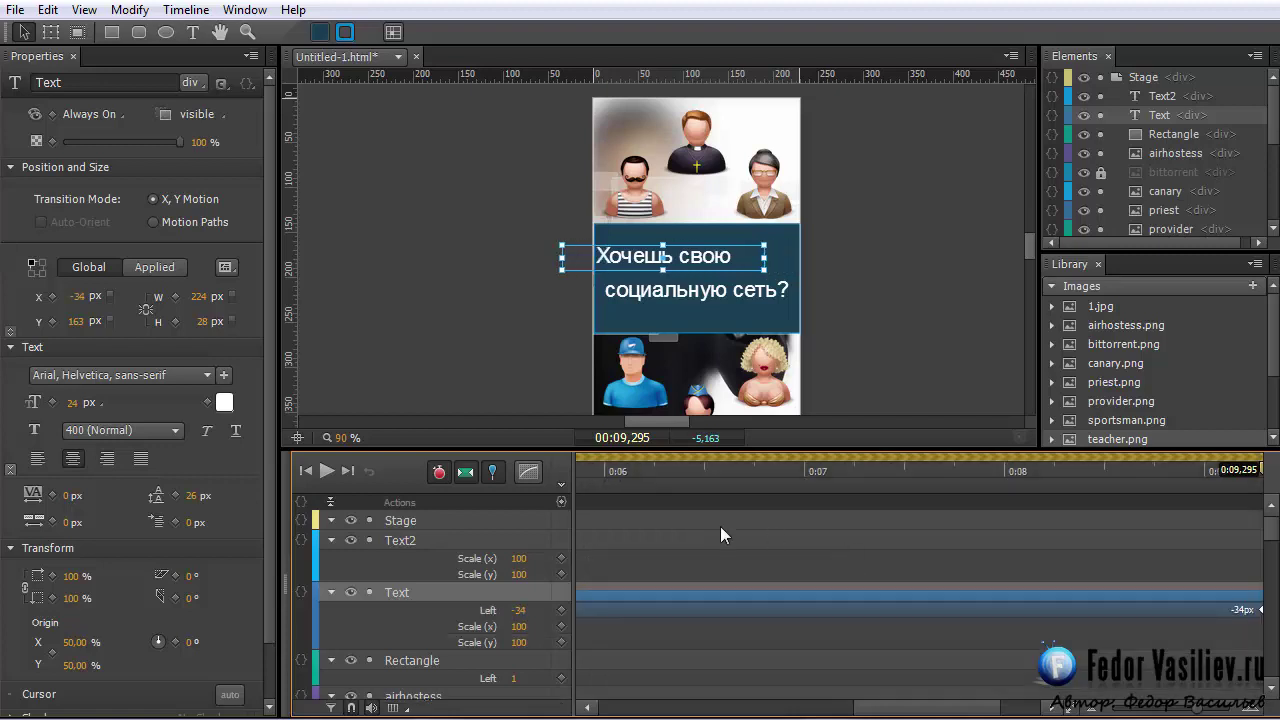
Step: Turn off the pin and play back the slow leftward drift of "Хочешь свою"
{"action": "left_click_drag", "start_coordinate": [910, 709], "coordinate": [796, 712]}
{"action": "left_click", "coordinate": [485, 475]}
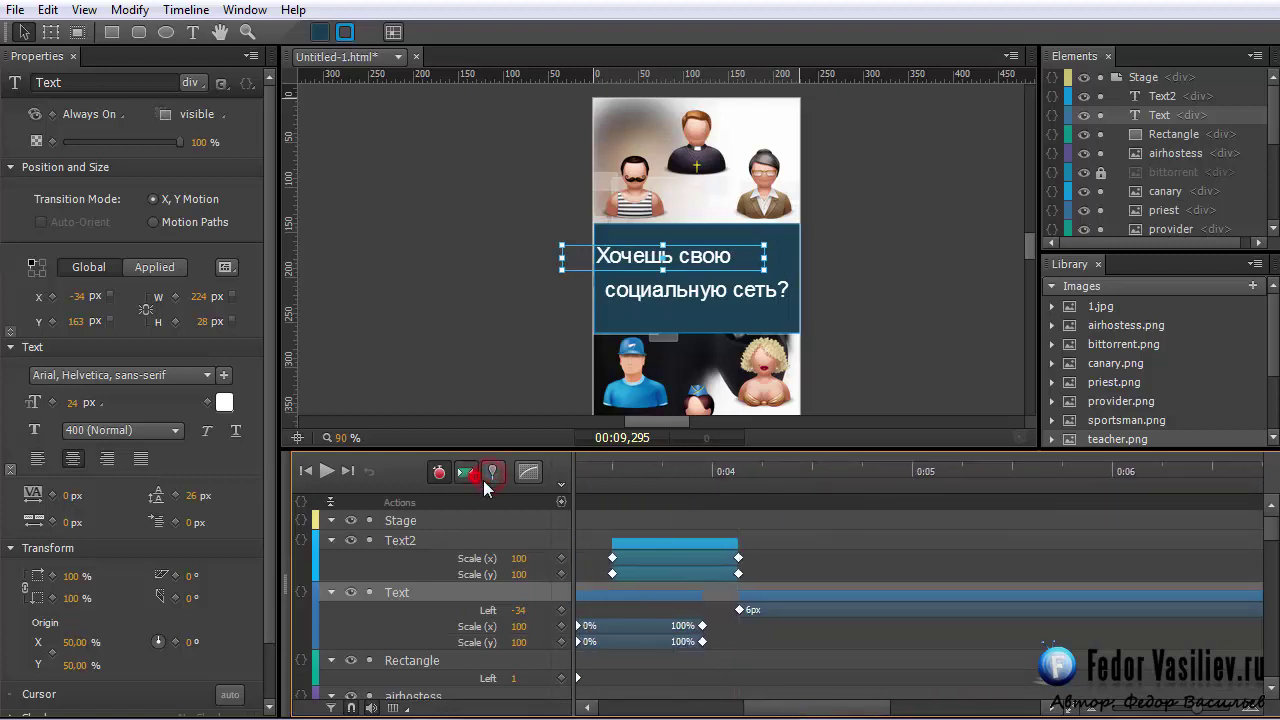
{"action": "left_click_drag", "start_coordinate": [710, 475], "coordinate": [450, 493]}
{"action": "left_click", "coordinate": [326, 472]}
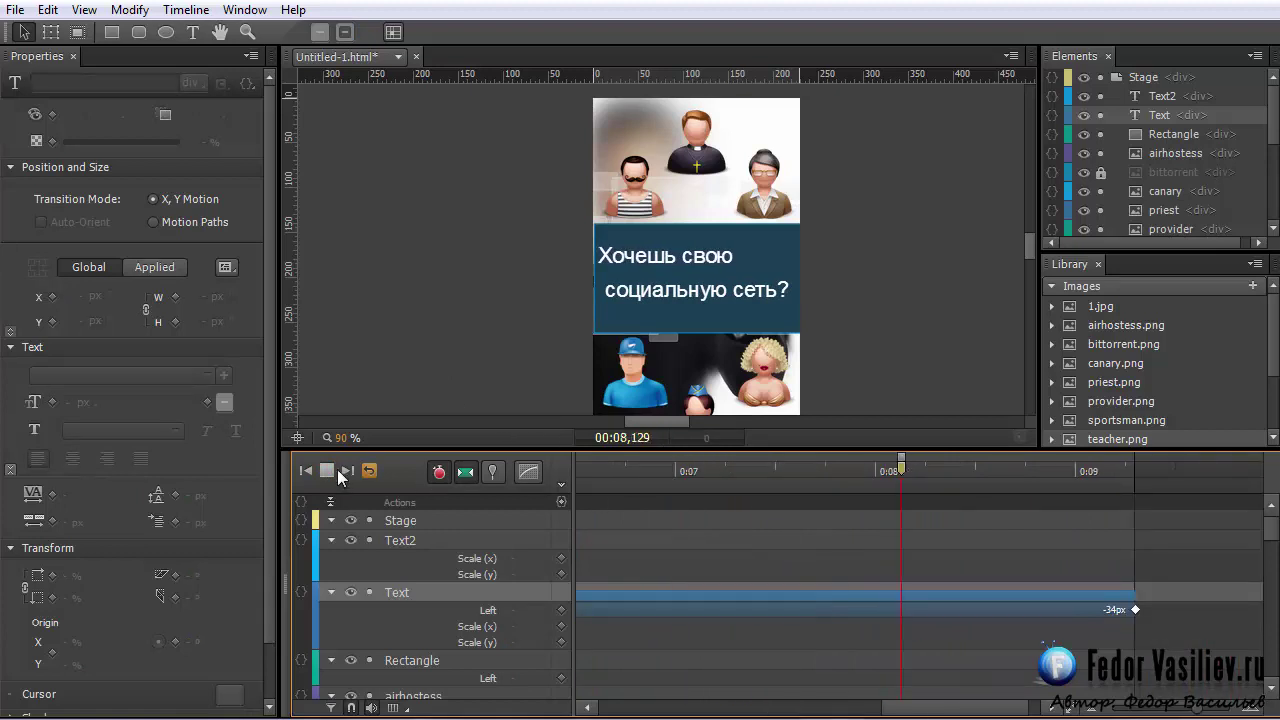
Step: Copy the leftward motion transition of the "Хочешь свою" text
{"action": "left_click", "coordinate": [726, 592]}
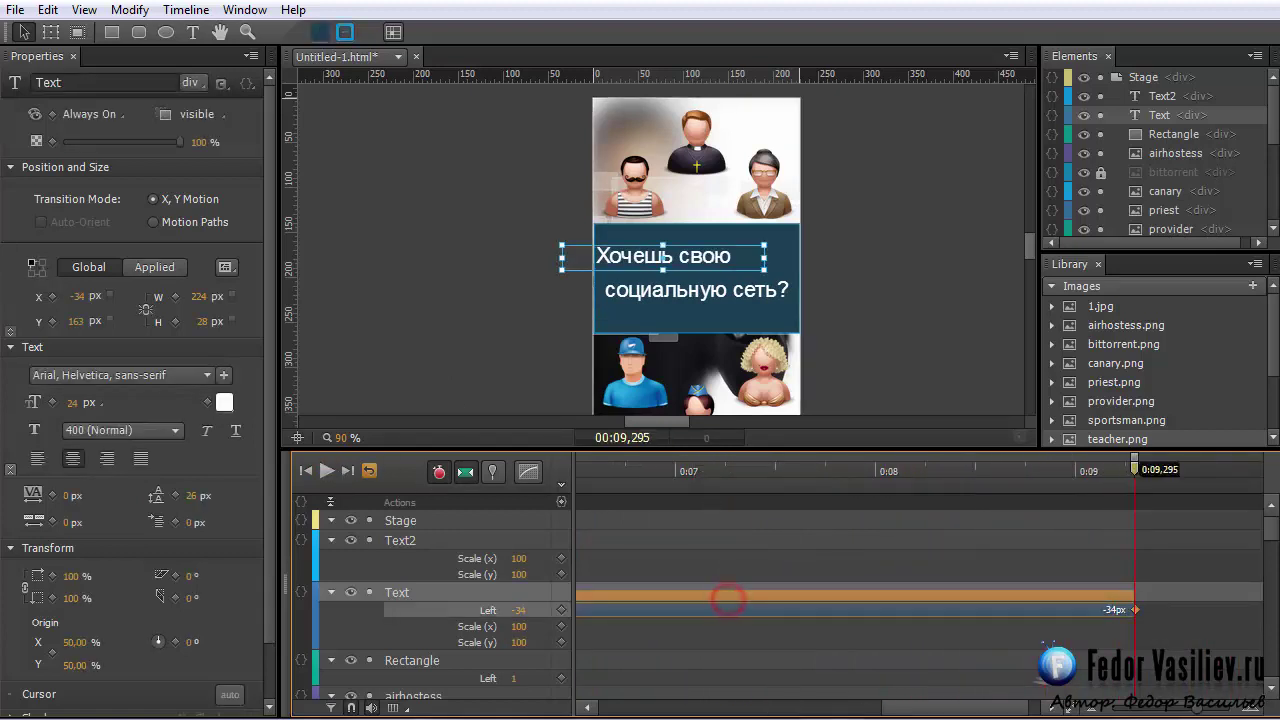
{"action": "left_click_drag", "start_coordinate": [985, 707], "coordinate": [838, 711]}
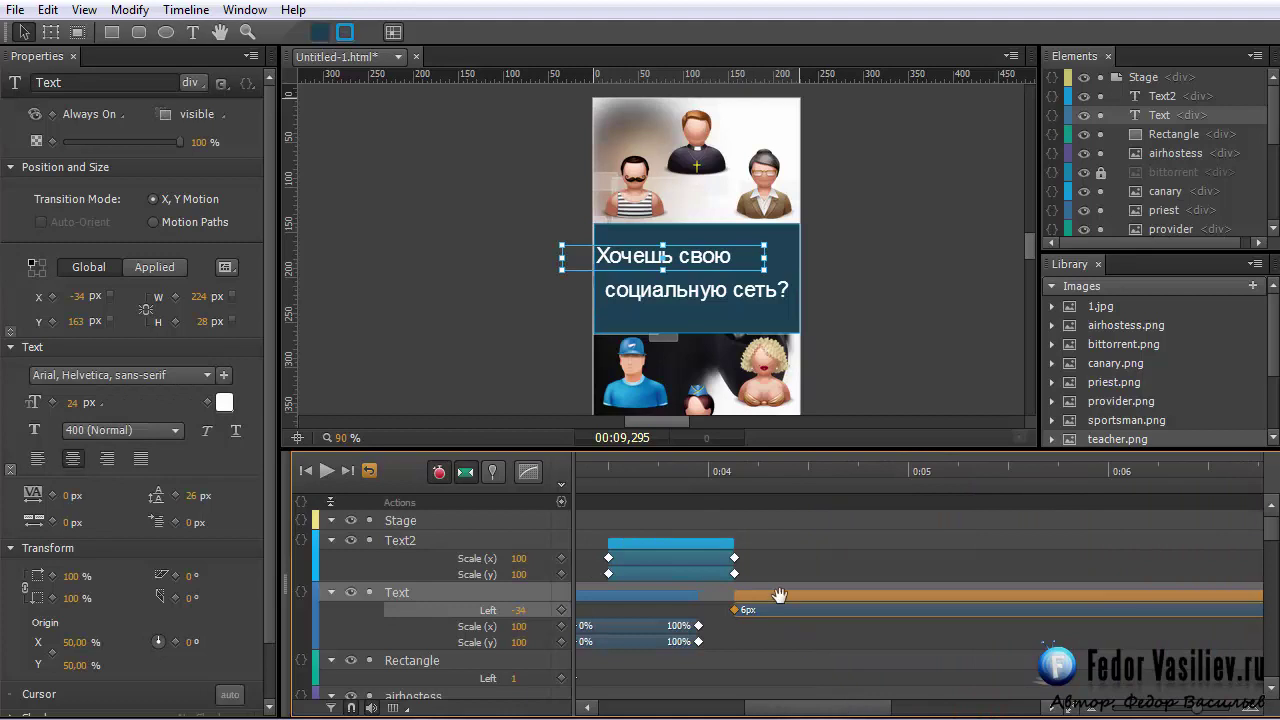
{"action": "right_click", "coordinate": [779, 596]}
{"action": "left_click", "coordinate": [834, 663]}
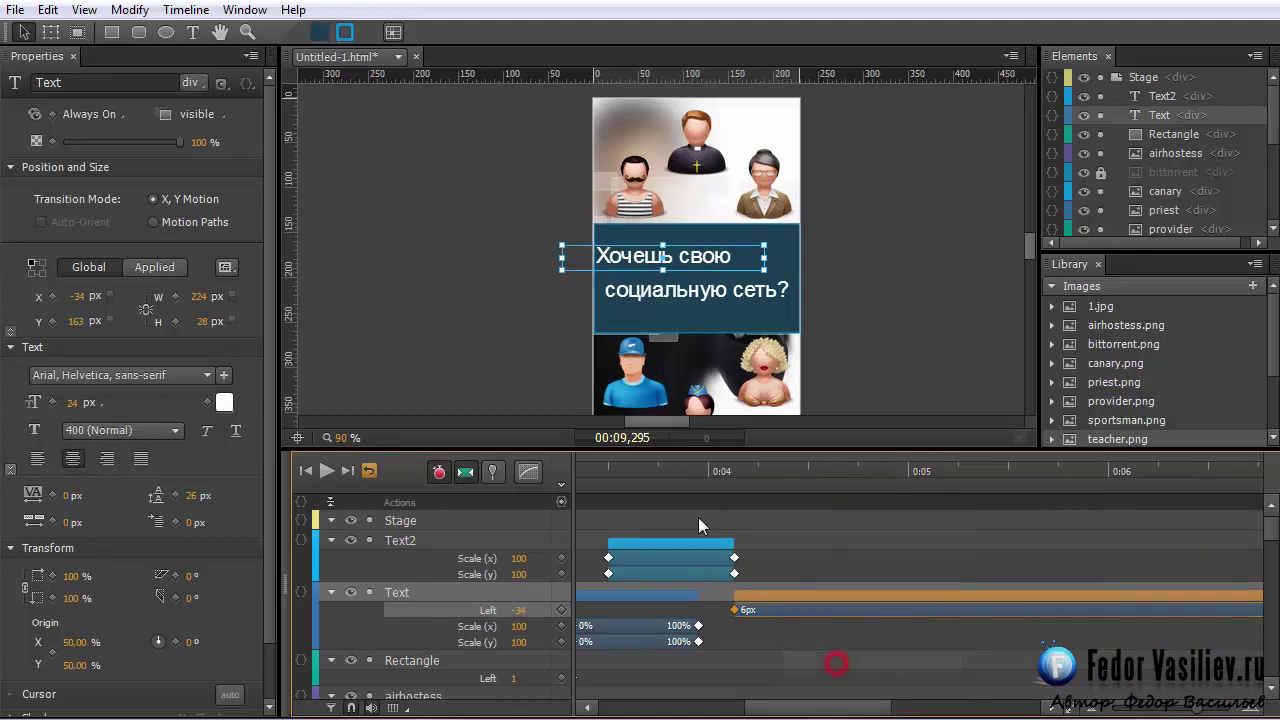
Step: Paste the copied motion transition onto the "социальную сеть?" text at 0:04,132 and invert it so the text drifts right
{"action": "left_click", "coordinate": [661, 293]}
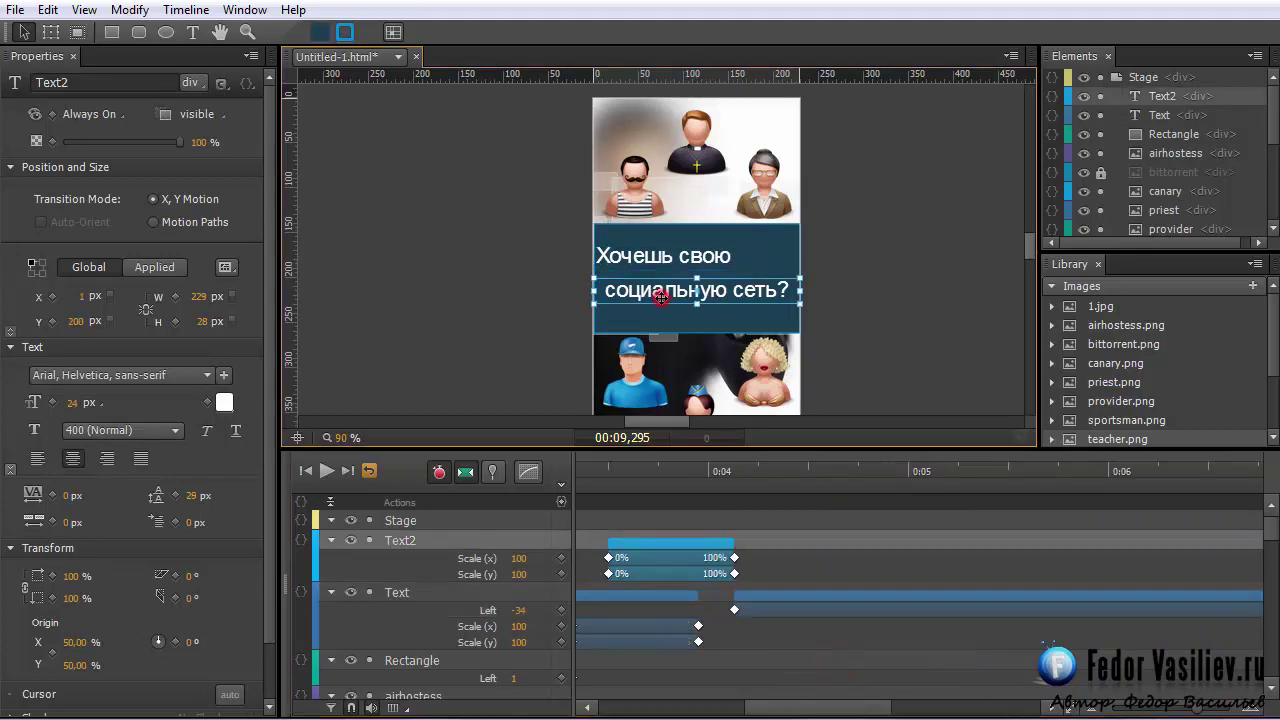
{"action": "left_click", "coordinate": [736, 468]}
{"action": "left_click_drag", "start_coordinate": [738, 466], "coordinate": [736, 467]}
{"action": "right_click", "coordinate": [745, 551]}
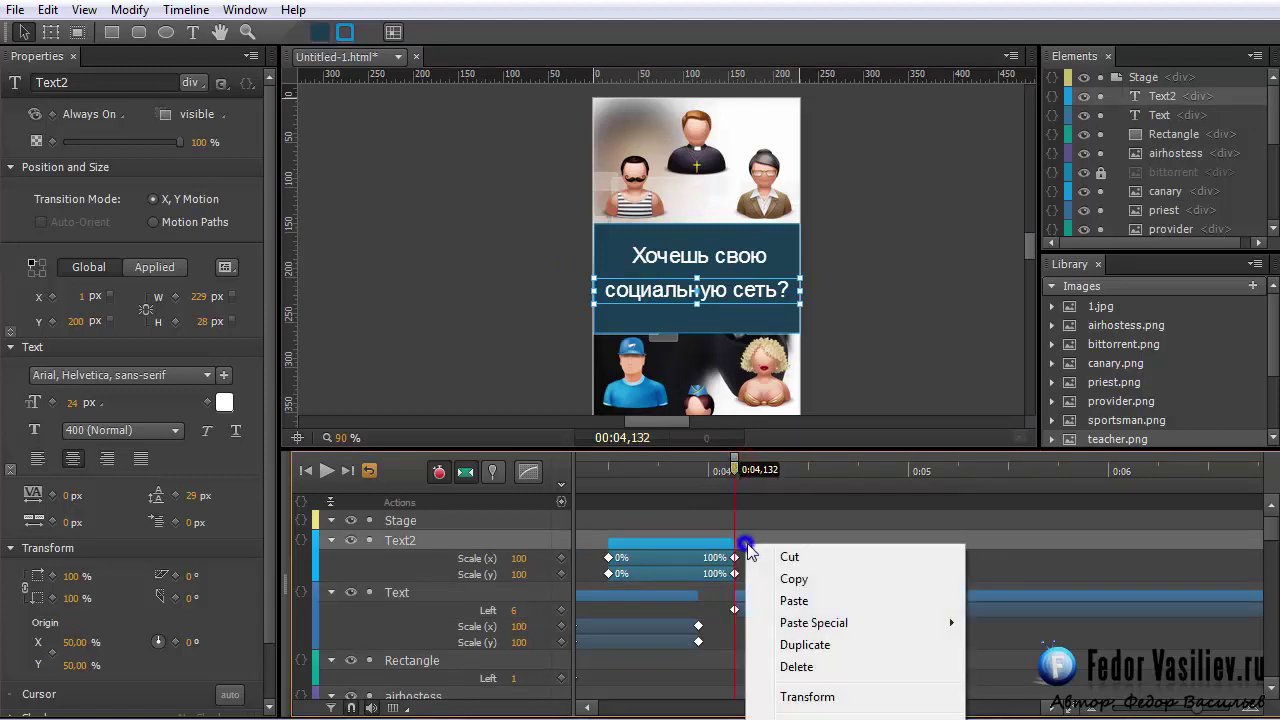
{"action": "left_click", "coordinate": [789, 602]}
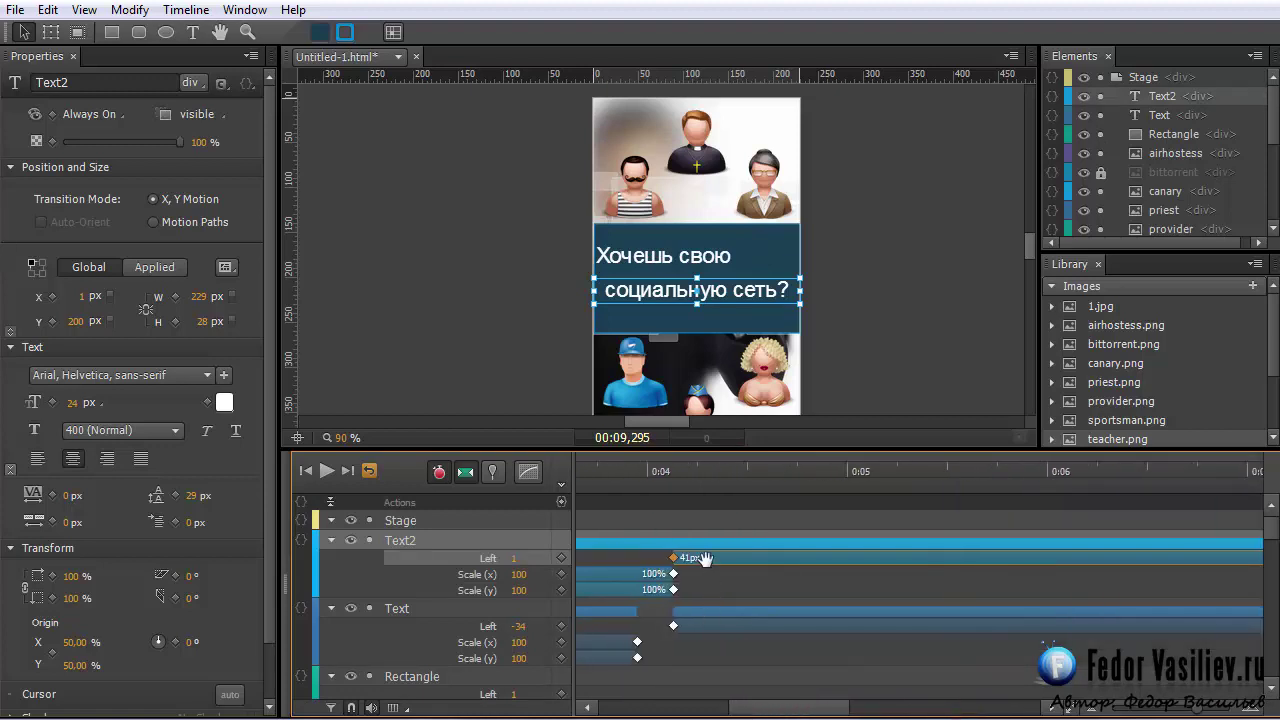
{"action": "right_click", "coordinate": [706, 558]}
{"action": "key", "text": "Escape"}
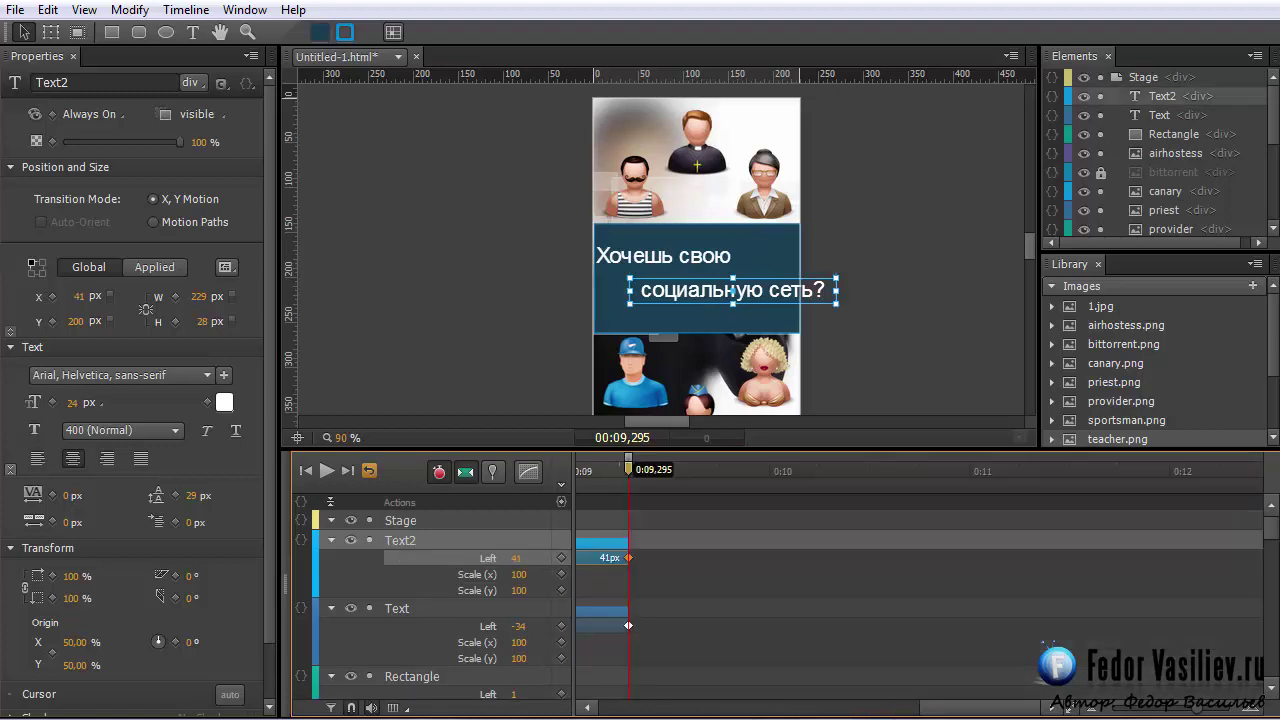
Step: Play back the drift of both text lines from 0:03,454 and again from 0:03,951
{"action": "left_click_drag", "start_coordinate": [958, 712], "coordinate": [745, 712]}
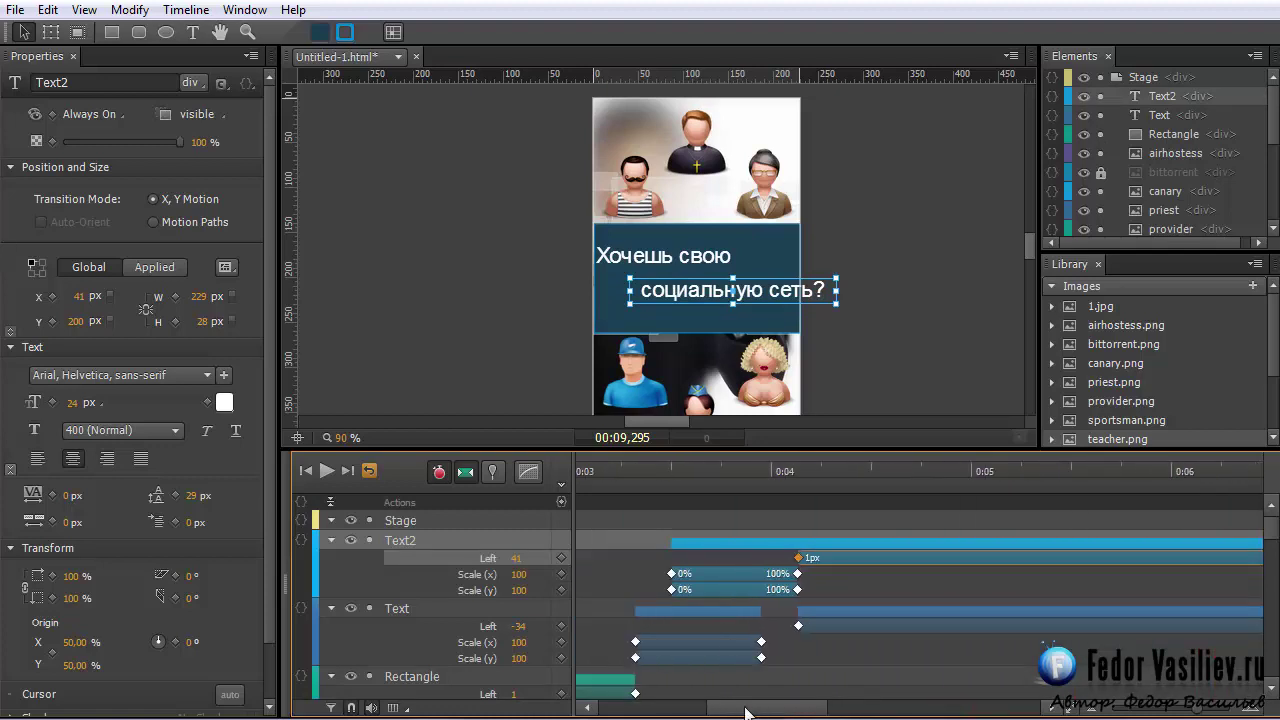
{"action": "left_click", "coordinate": [652, 470]}
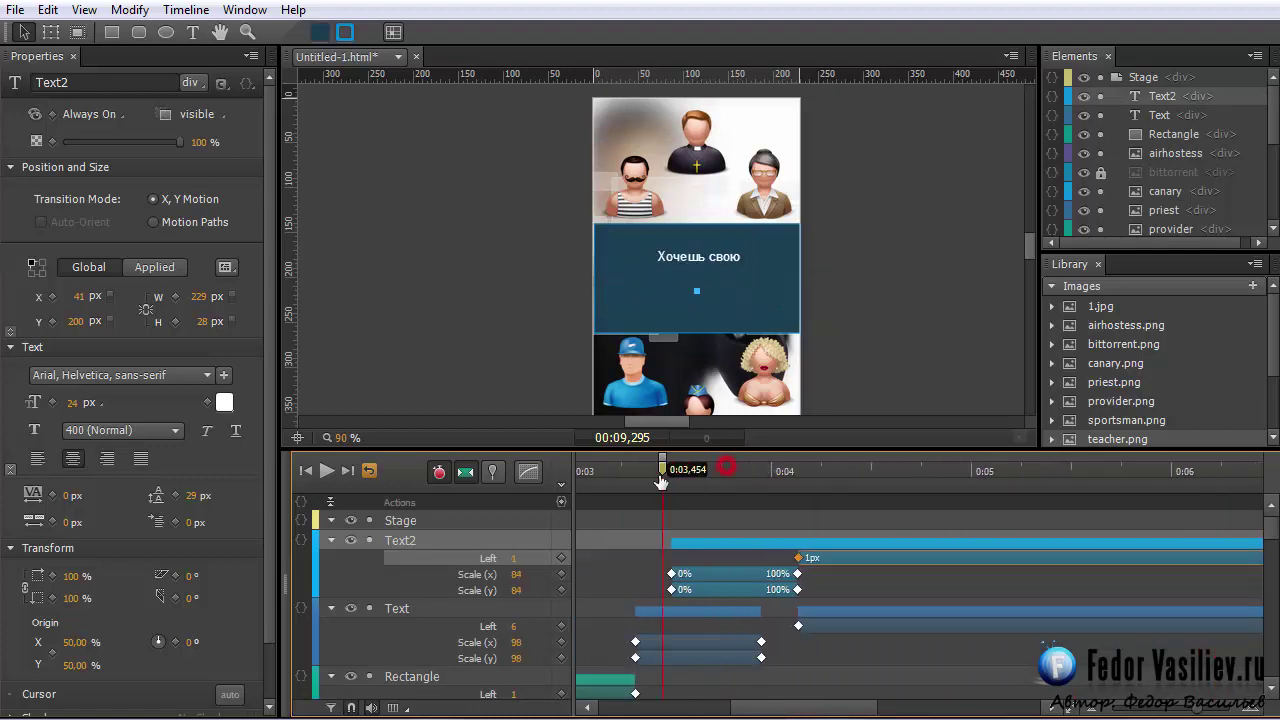
{"action": "left_click", "coordinate": [323, 476]}
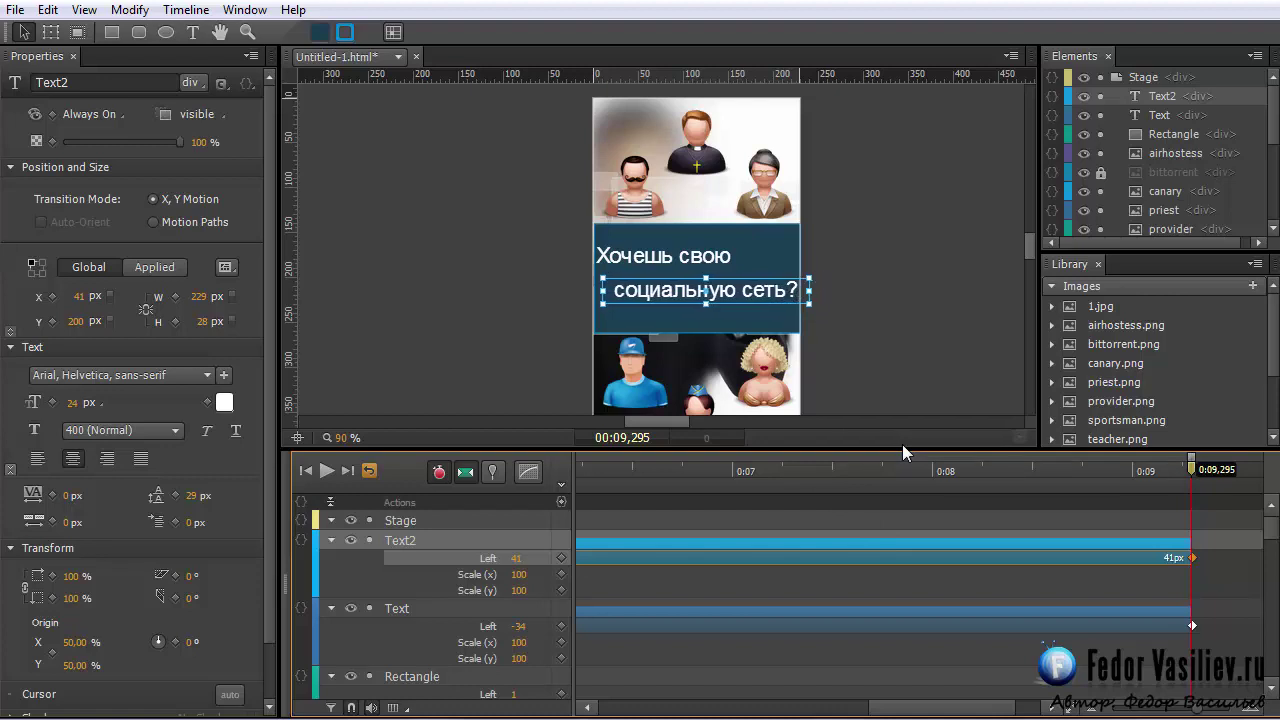
{"action": "left_click_drag", "start_coordinate": [977, 711], "coordinate": [869, 711]}
{"action": "left_click", "coordinate": [639, 473]}
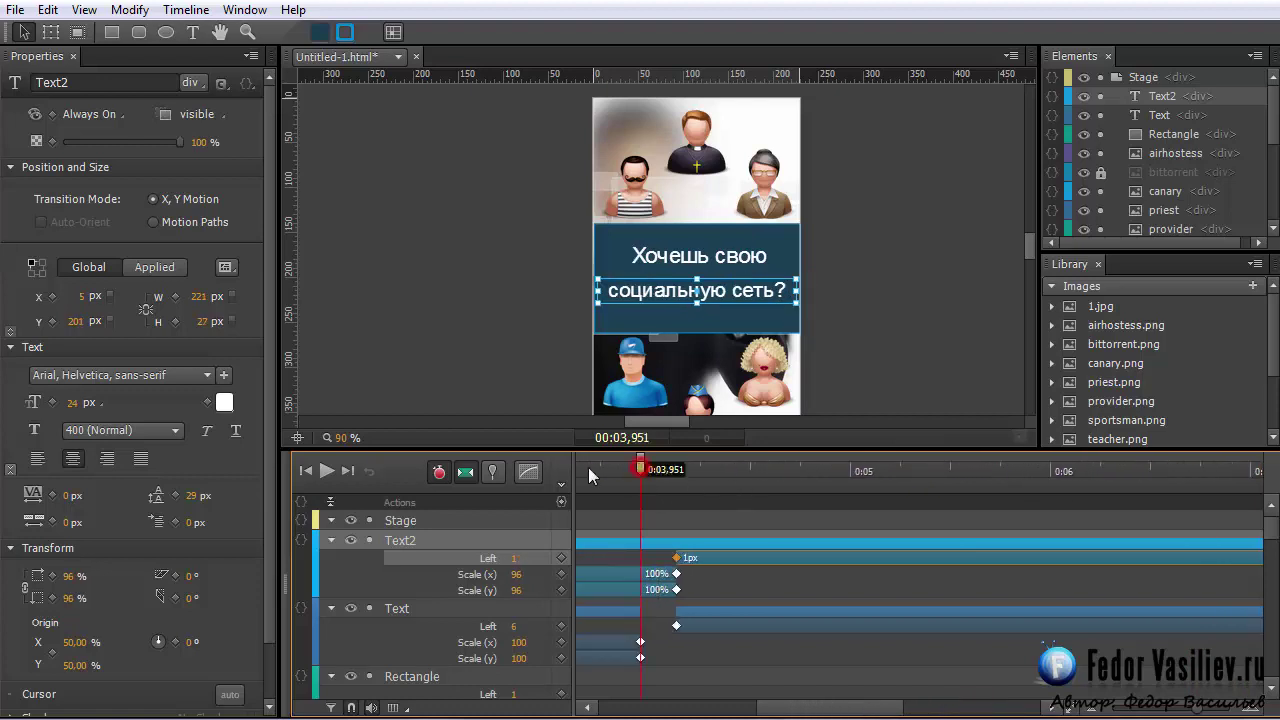
{"action": "left_click", "coordinate": [327, 474]}
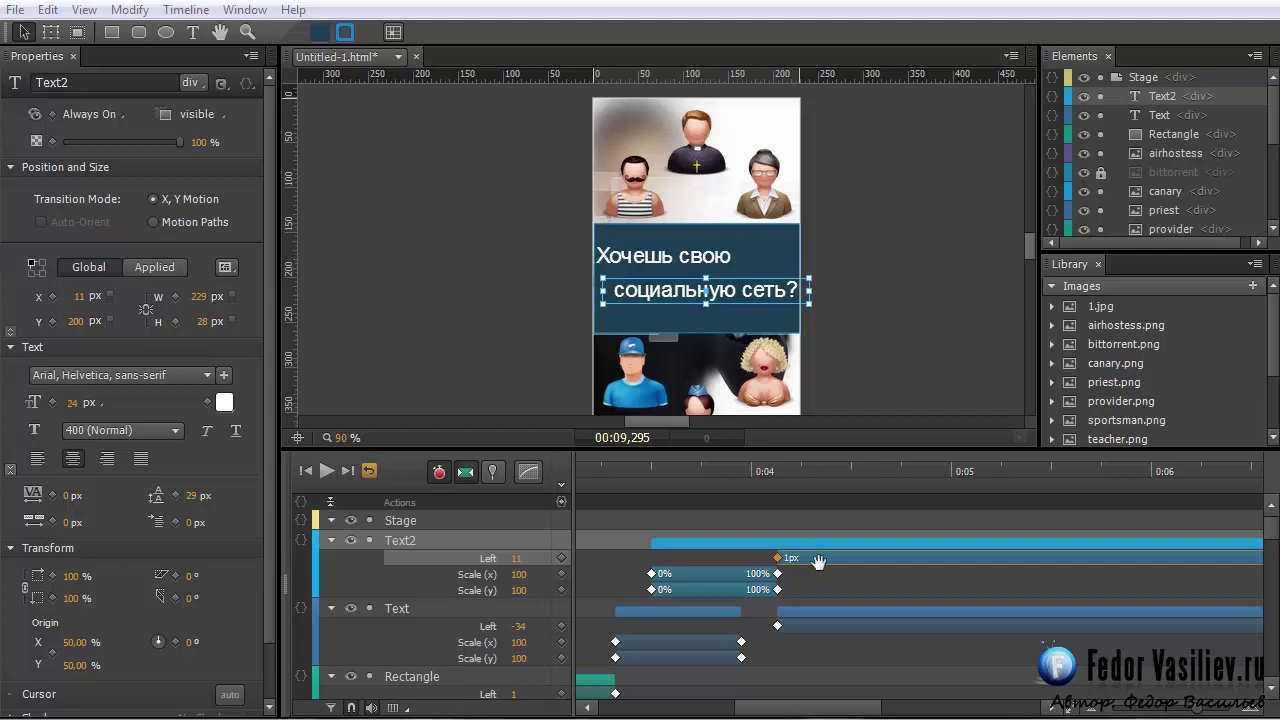
Step: Try to shift the "социальную сеть?" motion transition slightly later, and undo the edits back to before it was pasted
{"action": "left_click_drag", "start_coordinate": [832, 562], "coordinate": [838, 564]}
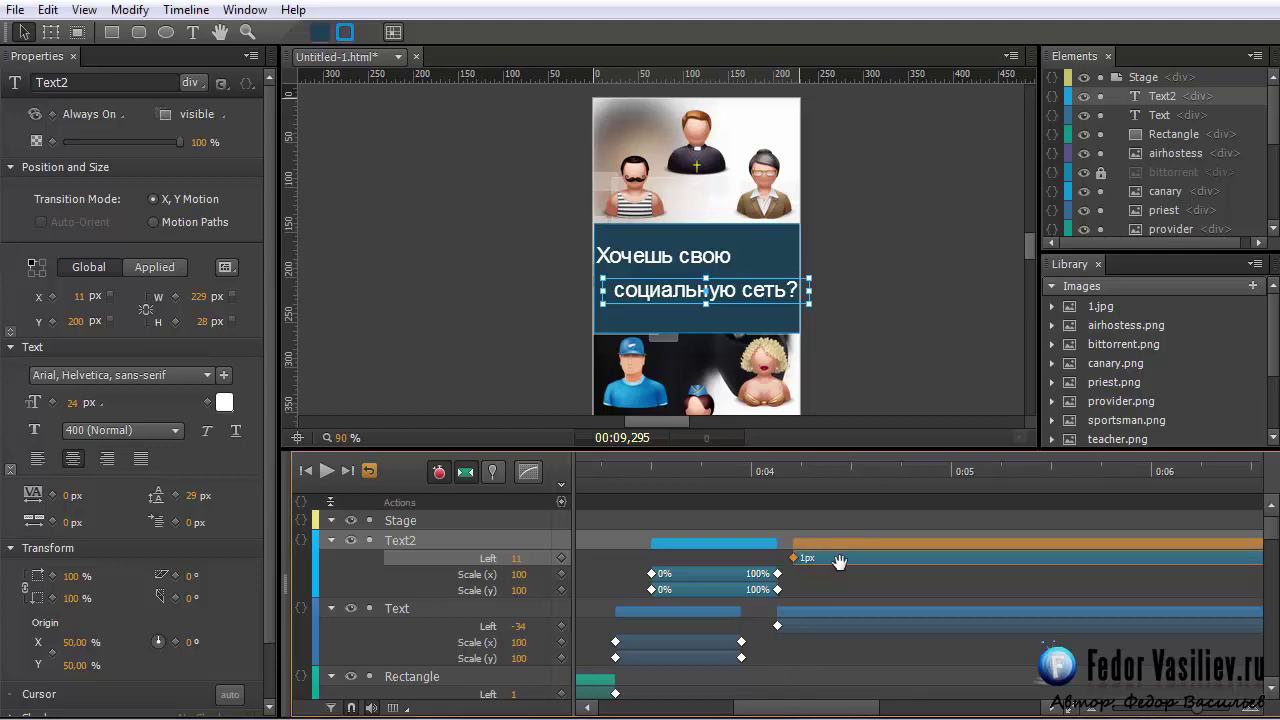
{"action": "key", "text": "ctrl+z"}
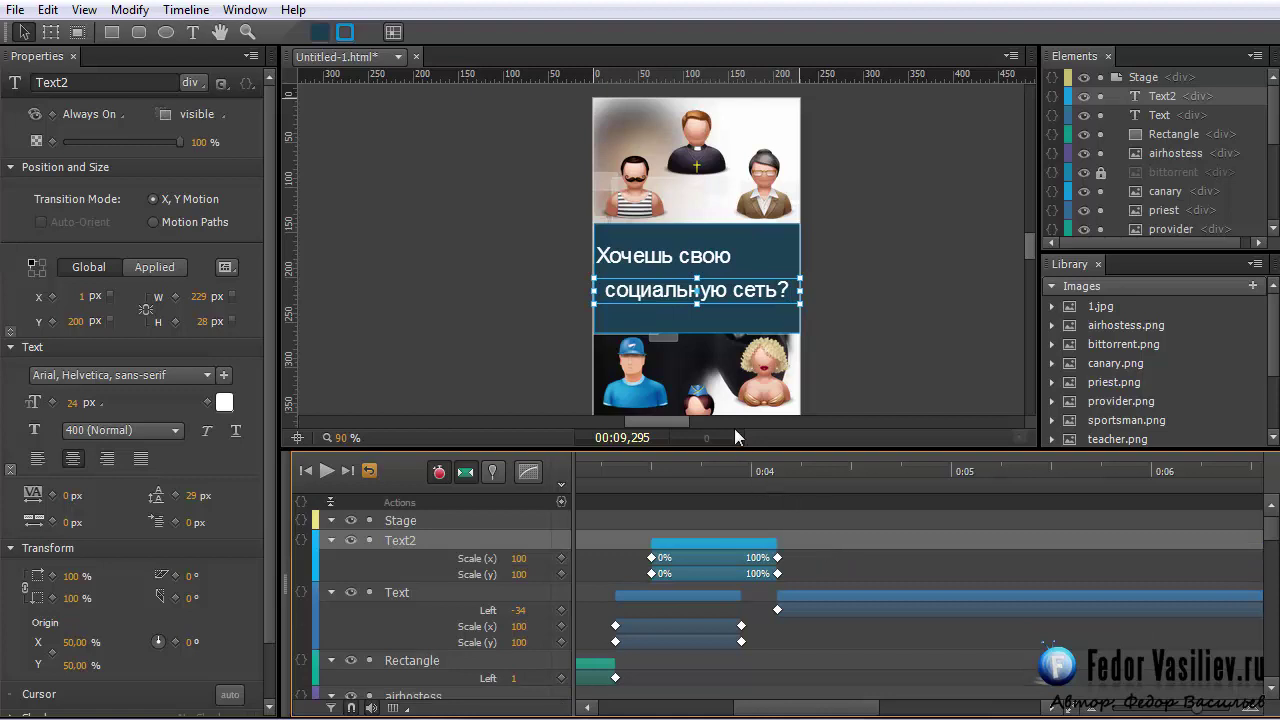
Step: Pin the start at 0:04,132, set the playhead to 0:09,295 and move "социальную сеть?" right to X 11 px
{"action": "left_click_drag", "start_coordinate": [717, 470], "coordinate": [778, 470]}
{"action": "key", "text": "ctrl+Left"}
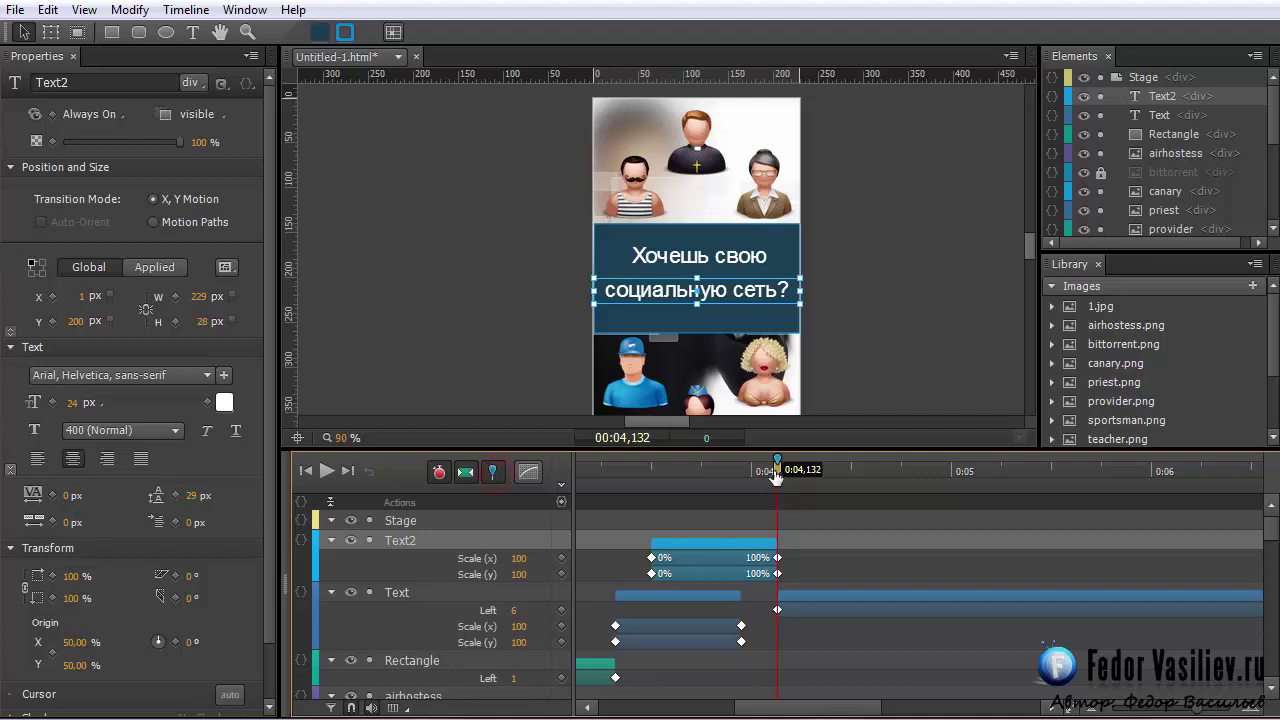
{"action": "left_click_drag", "start_coordinate": [778, 470], "coordinate": [1148, 547]}
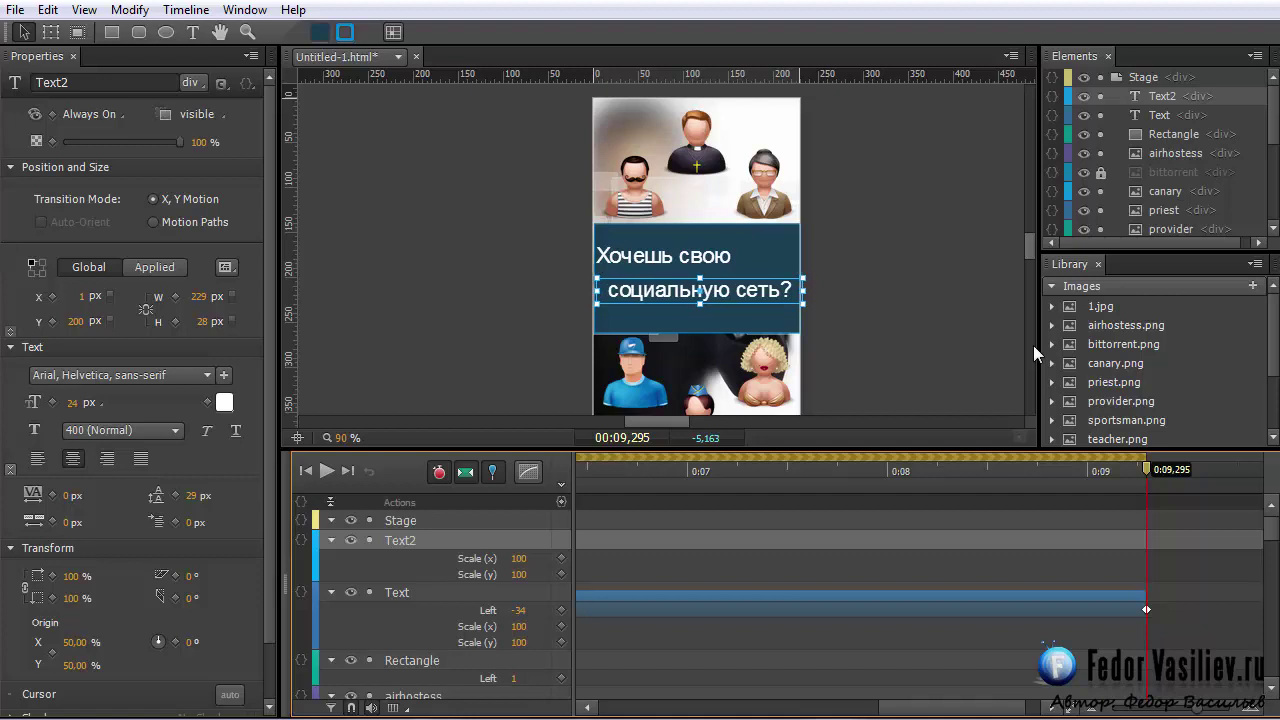
{"action": "key", "text": "Right"}
{"action": "key", "text": "Right"}
{"action": "key", "text": "Right"}
{"action": "key", "text": "Right"}
{"action": "key", "text": "Right"}
{"action": "key", "text": "Right"}
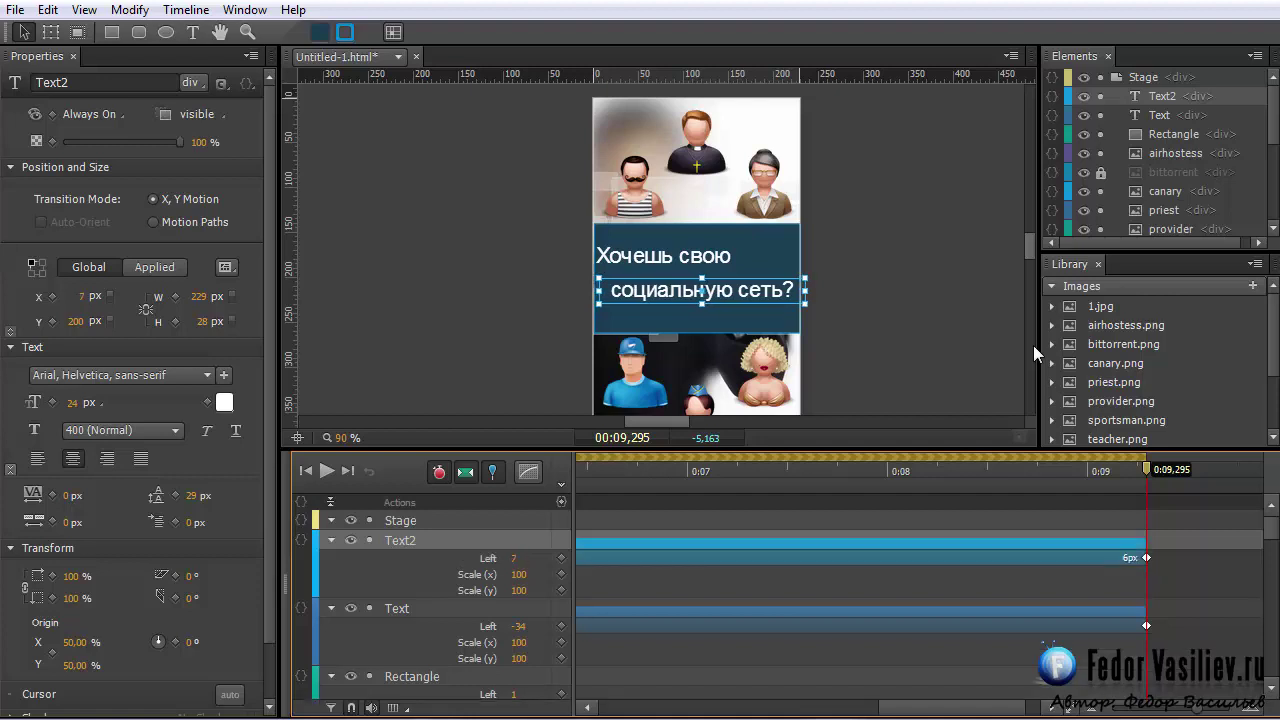
{"action": "key", "text": "Right"}
{"action": "key", "text": "Right"}
{"action": "key", "text": "Right"}
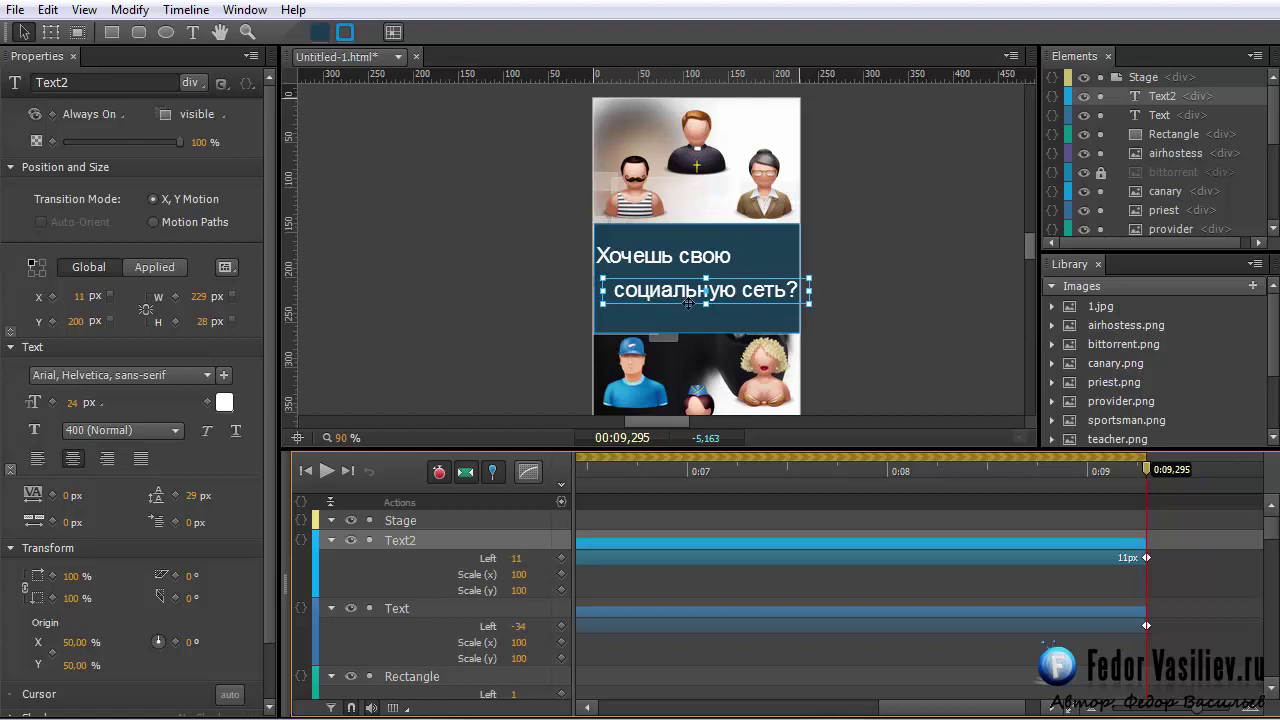
Step: Turn off the pin and play back the slow opposite drift of both text lines from 0:04,132
{"action": "scroll", "coordinate": [755, 474], "scroll_direction": "left", "scroll_amount": 5}
{"action": "left_click_drag", "start_coordinate": [760, 470], "coordinate": [802, 483]}
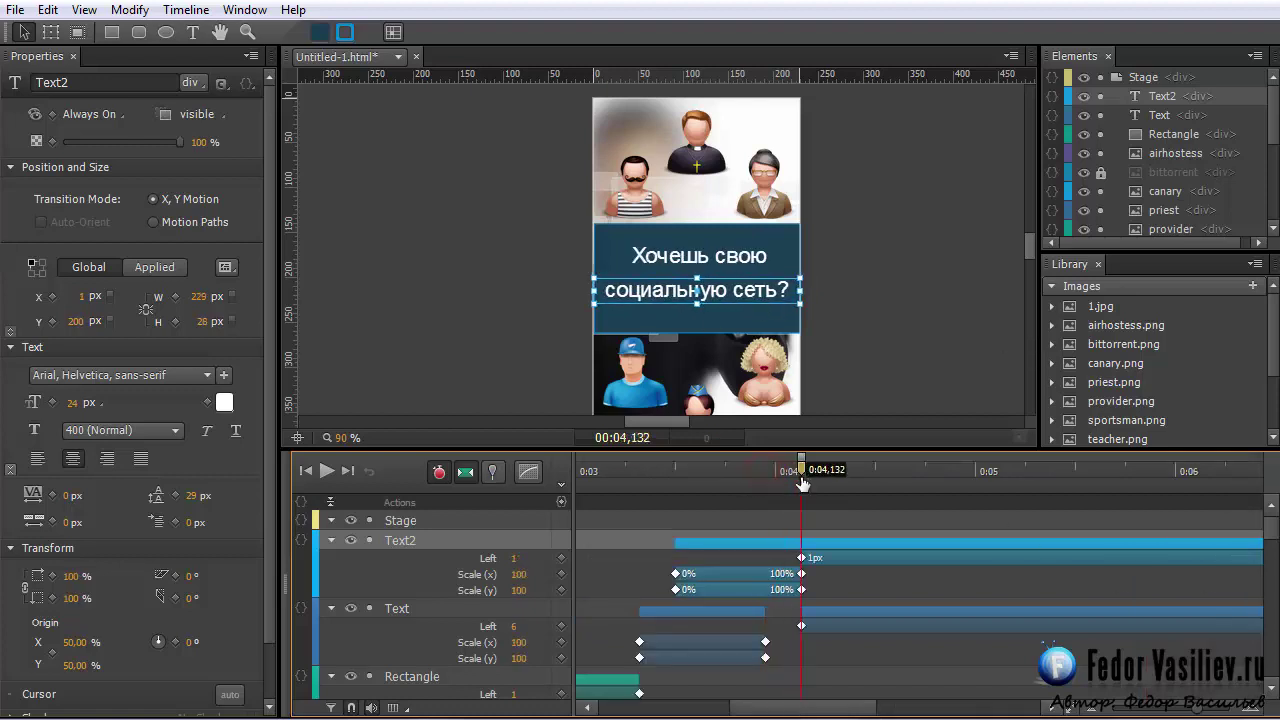
{"action": "left_click", "coordinate": [330, 474]}
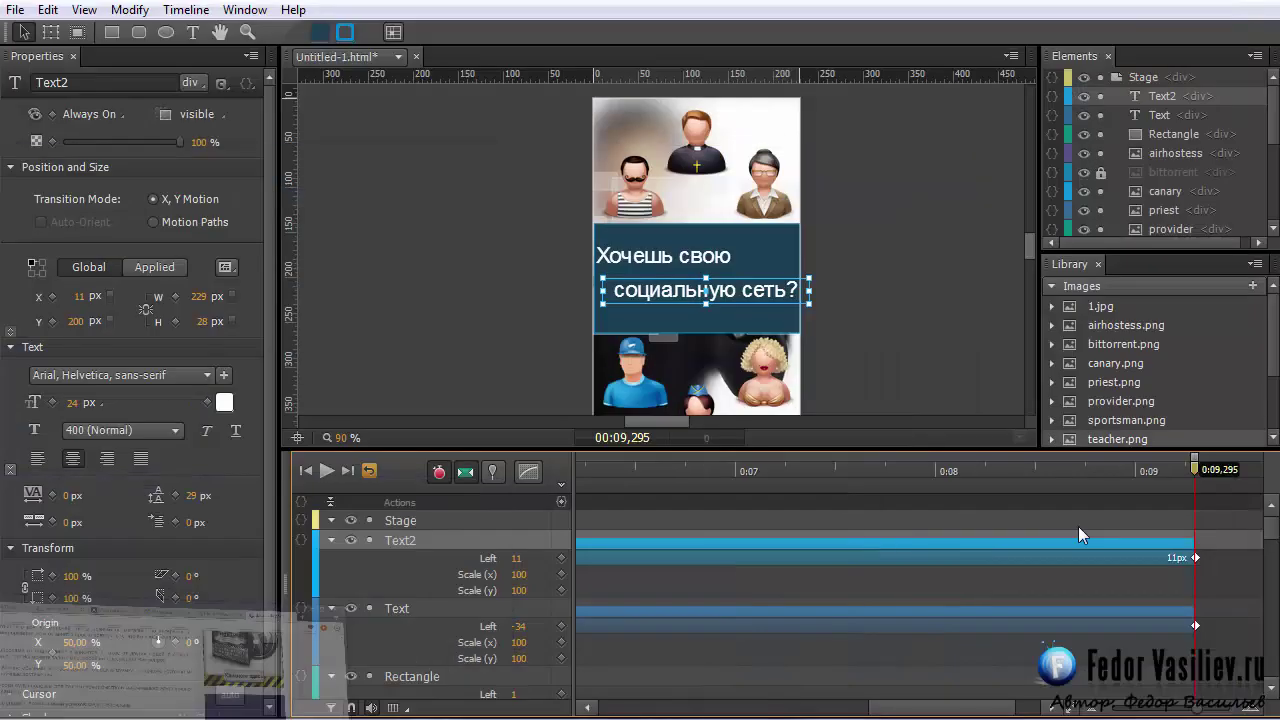
{"action": "left_click_drag", "start_coordinate": [1195, 468], "coordinate": [1181, 513]}
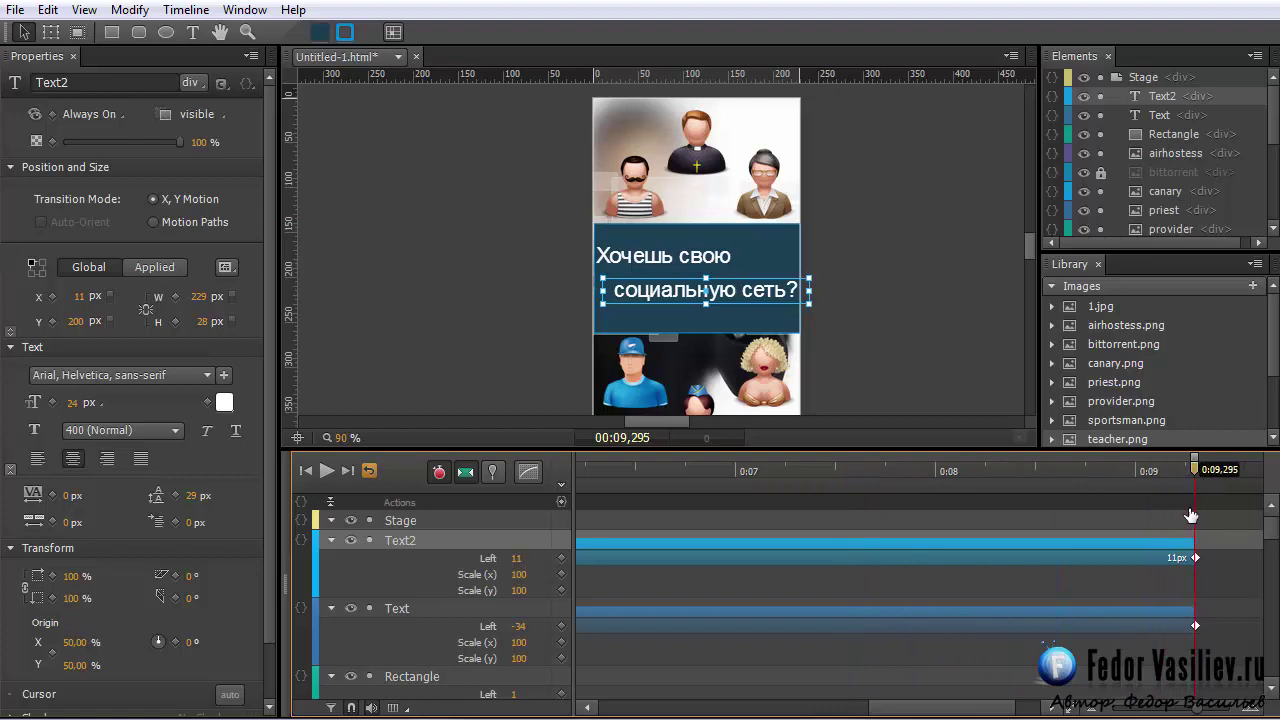